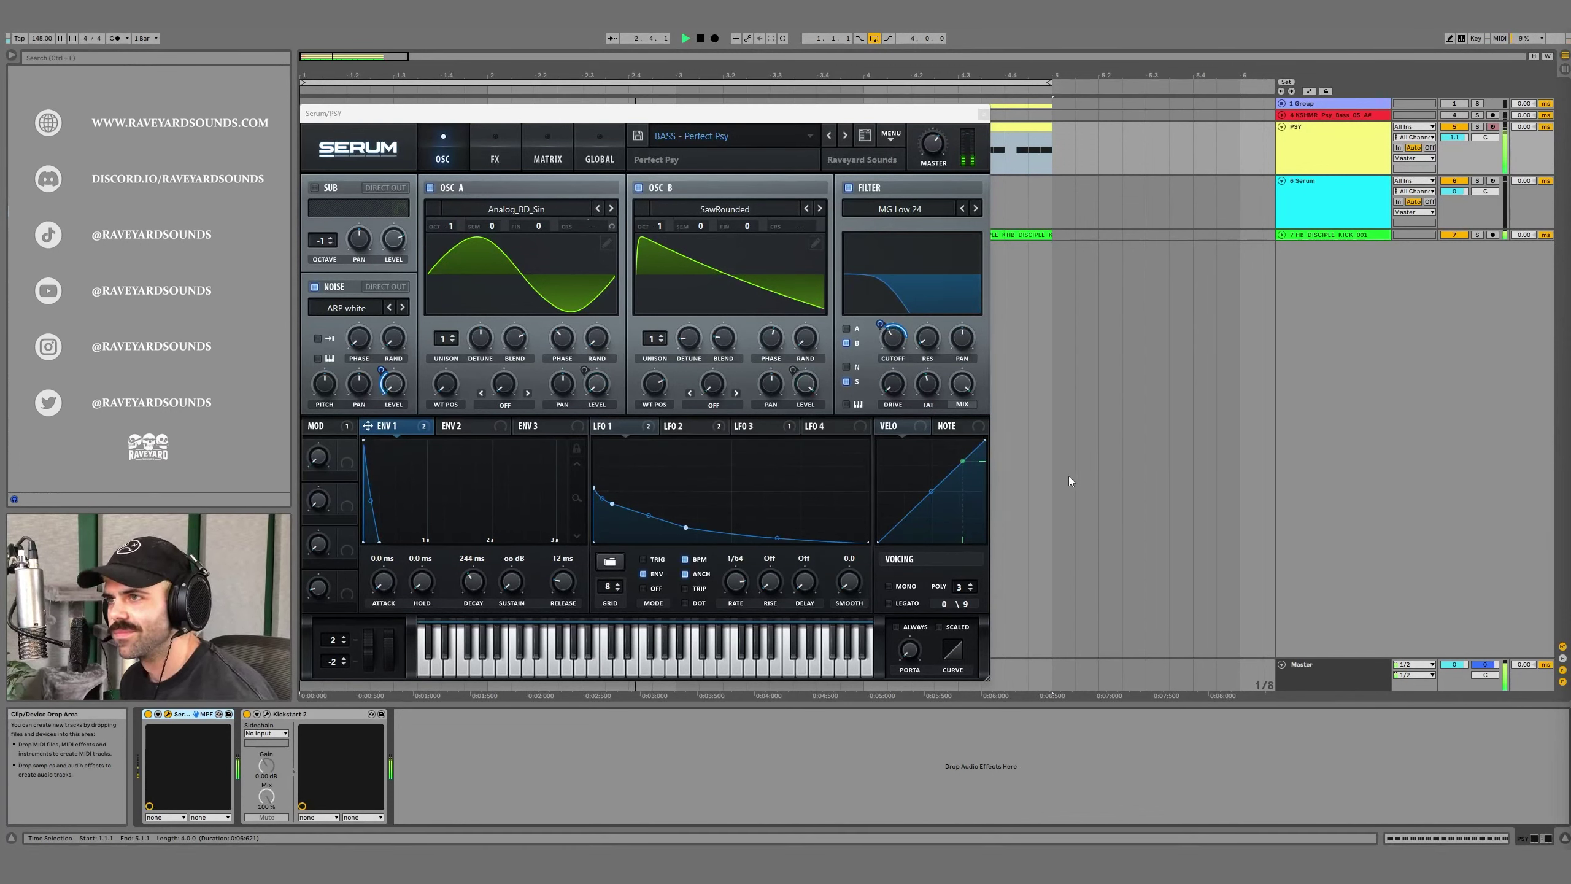
Step: Audition the PSY bass track and the kick track one after the other, each in solo
key(space)
click(1477, 126)
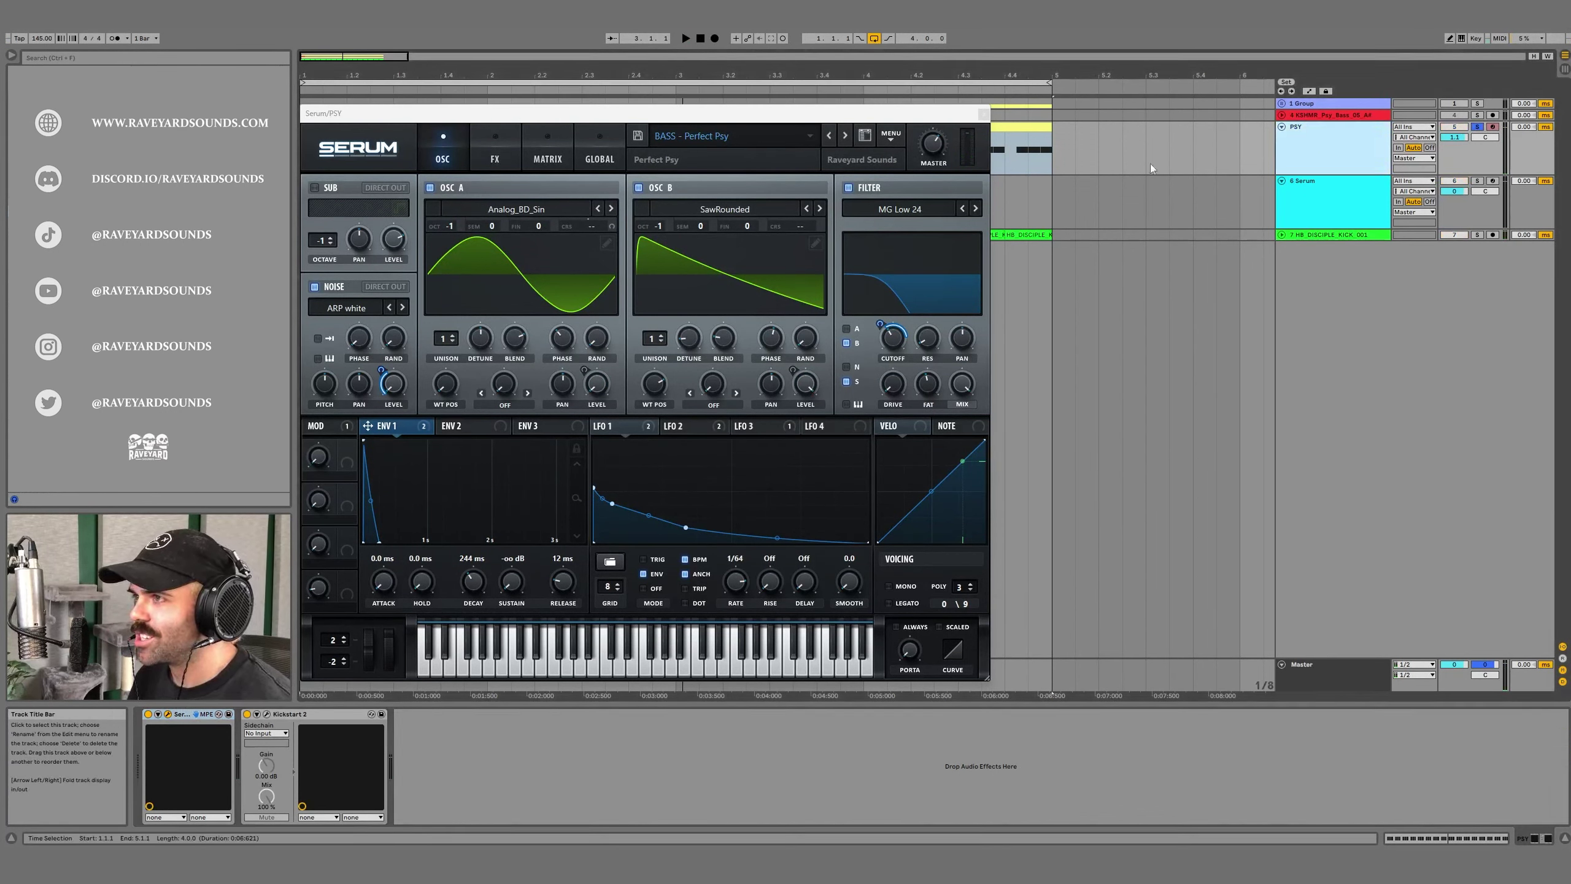
key(space)
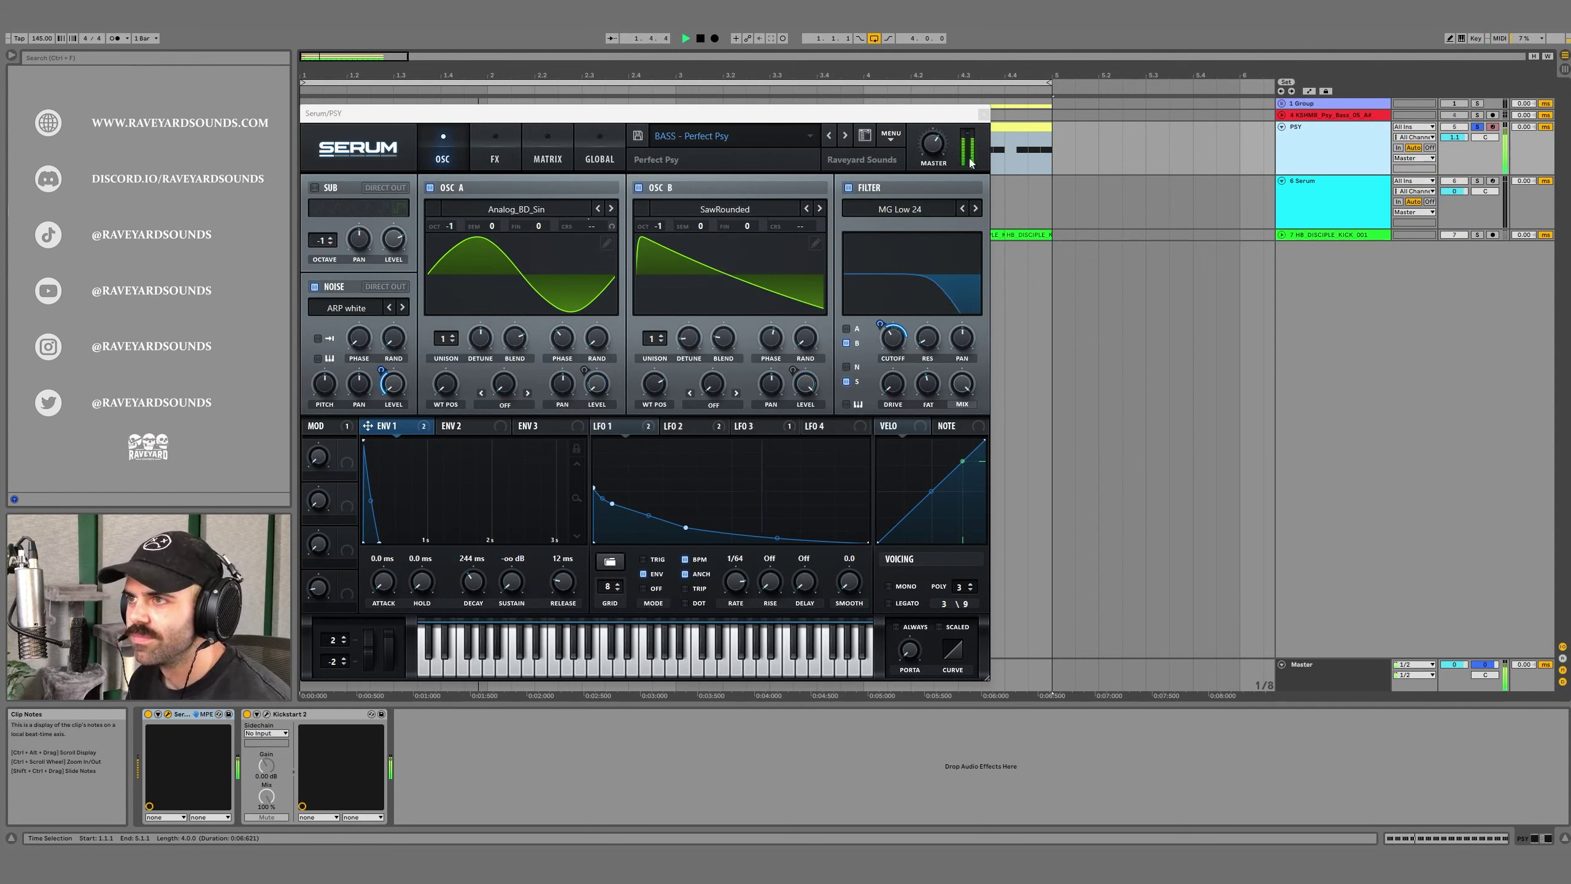
key(space)
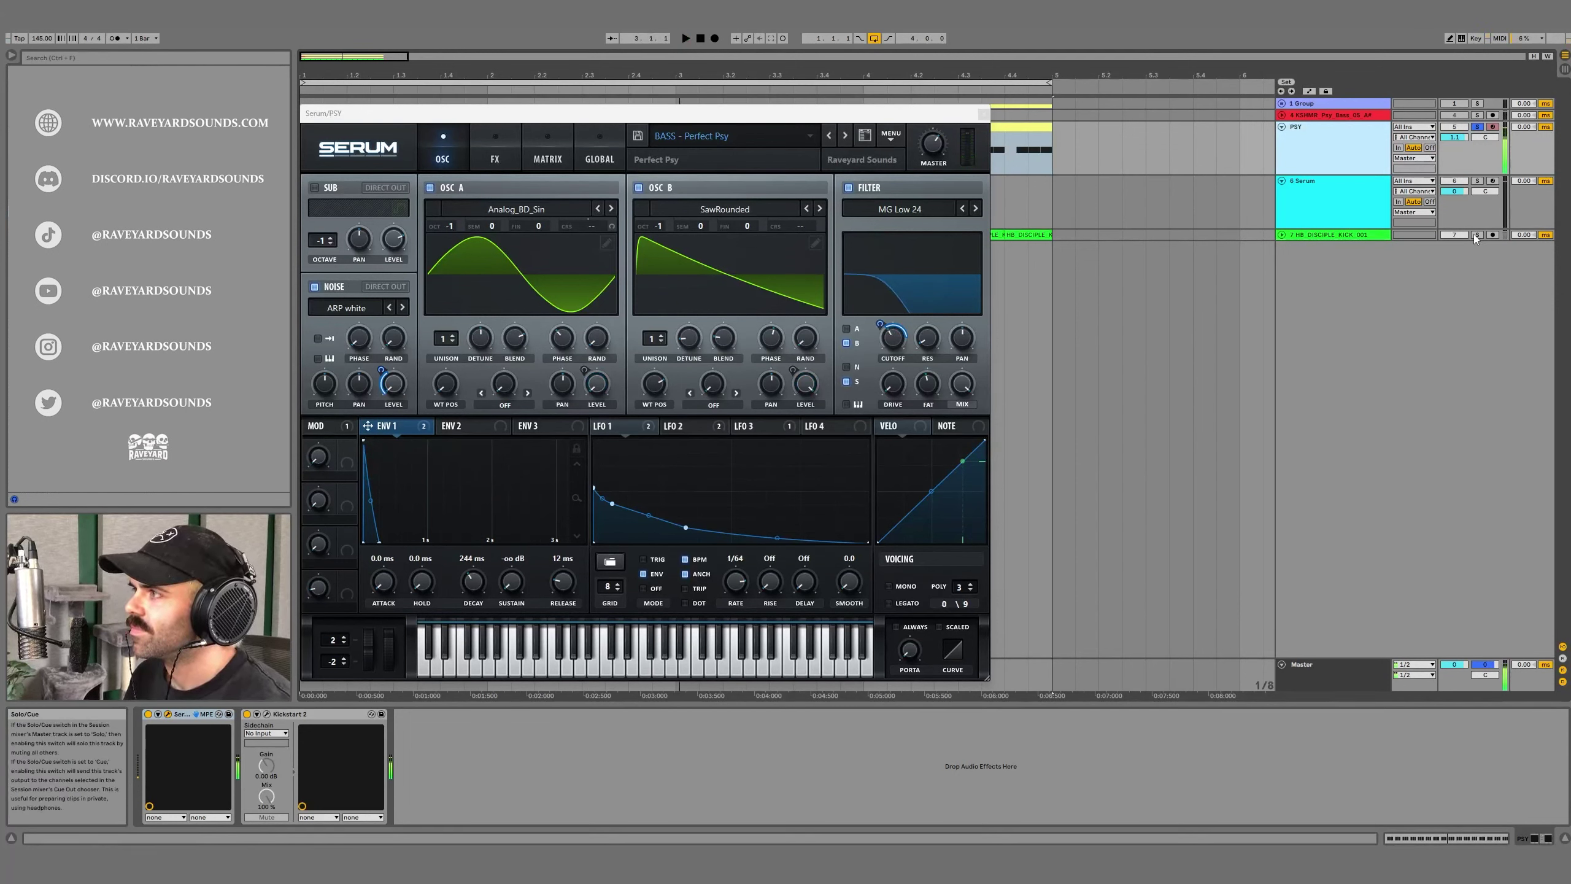
click(1477, 235)
key(space)
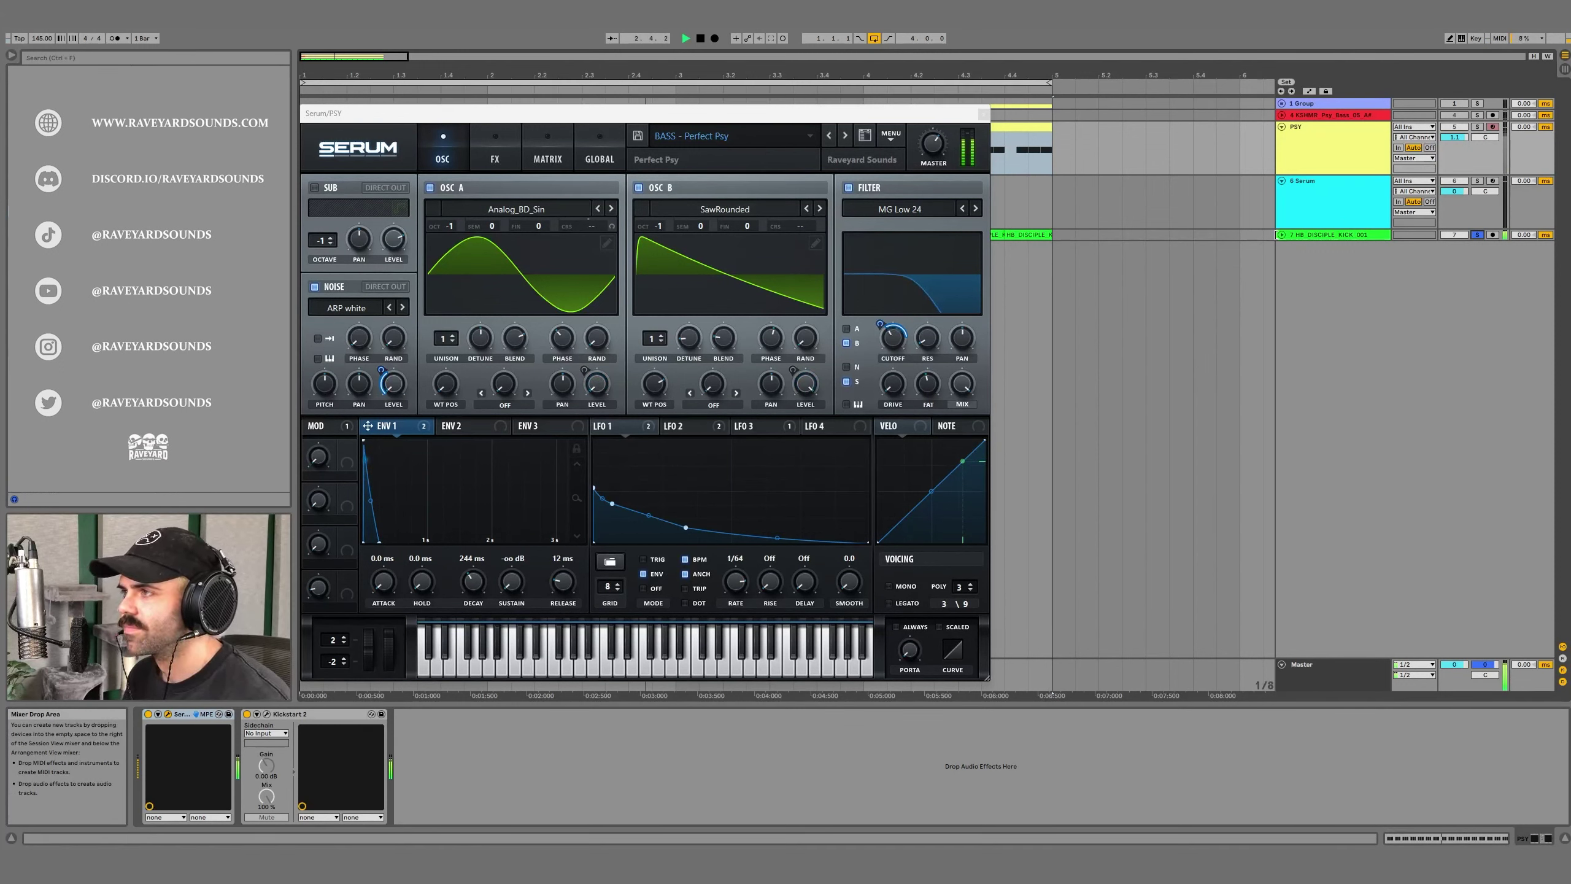
key(space)
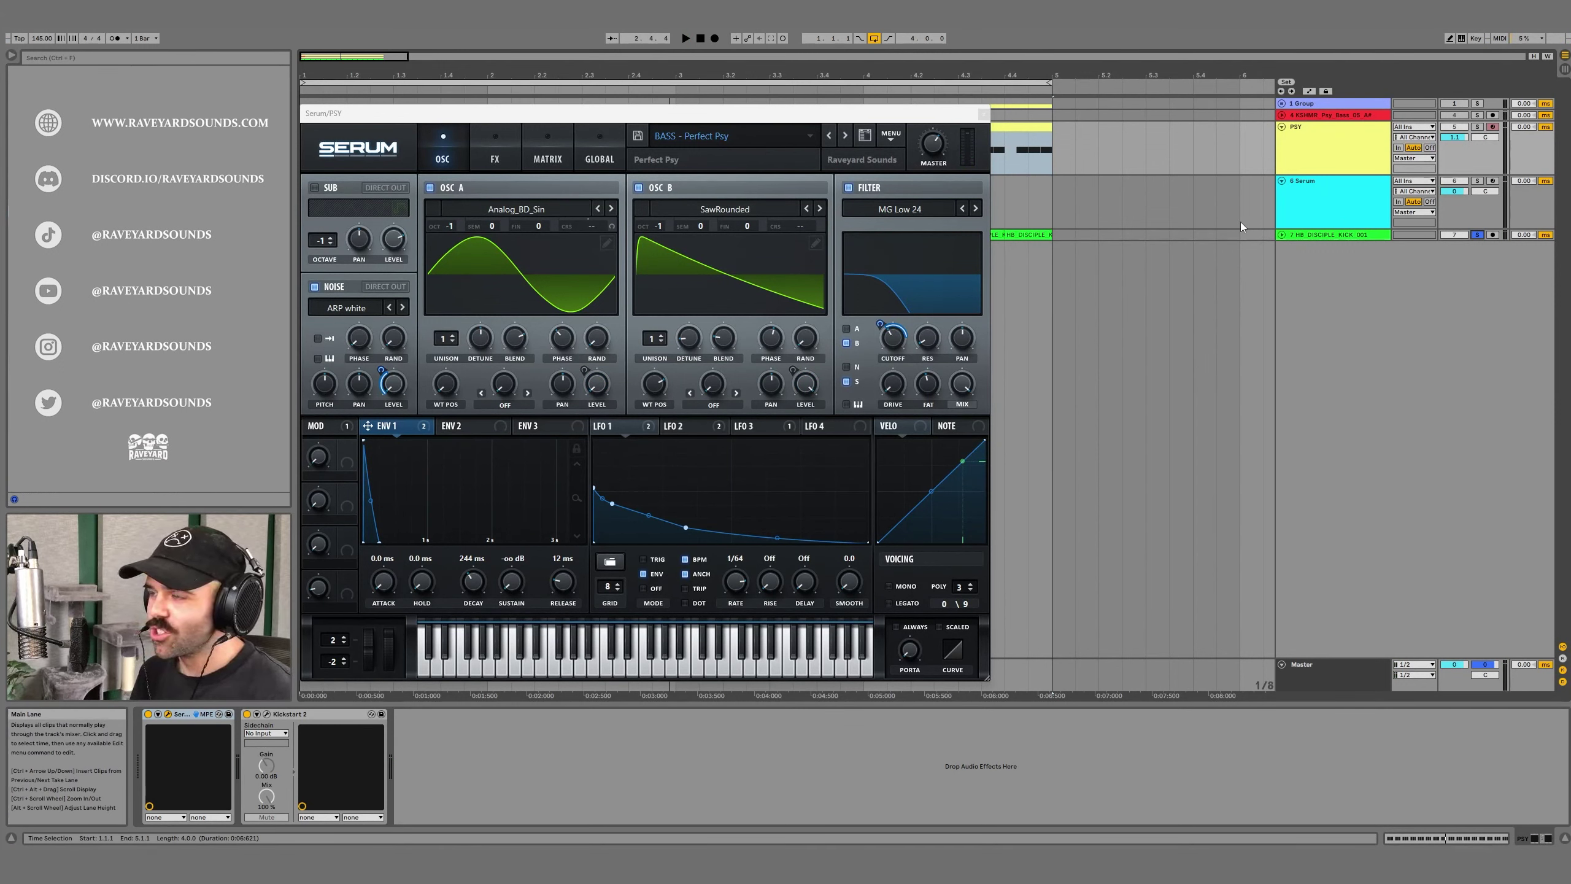
Step: Close the Perfect Psy synth window and copy the PSY track's bass MIDI clip to the start of the Serum track below
click(984, 114)
drag(993, 126, 993, 189)
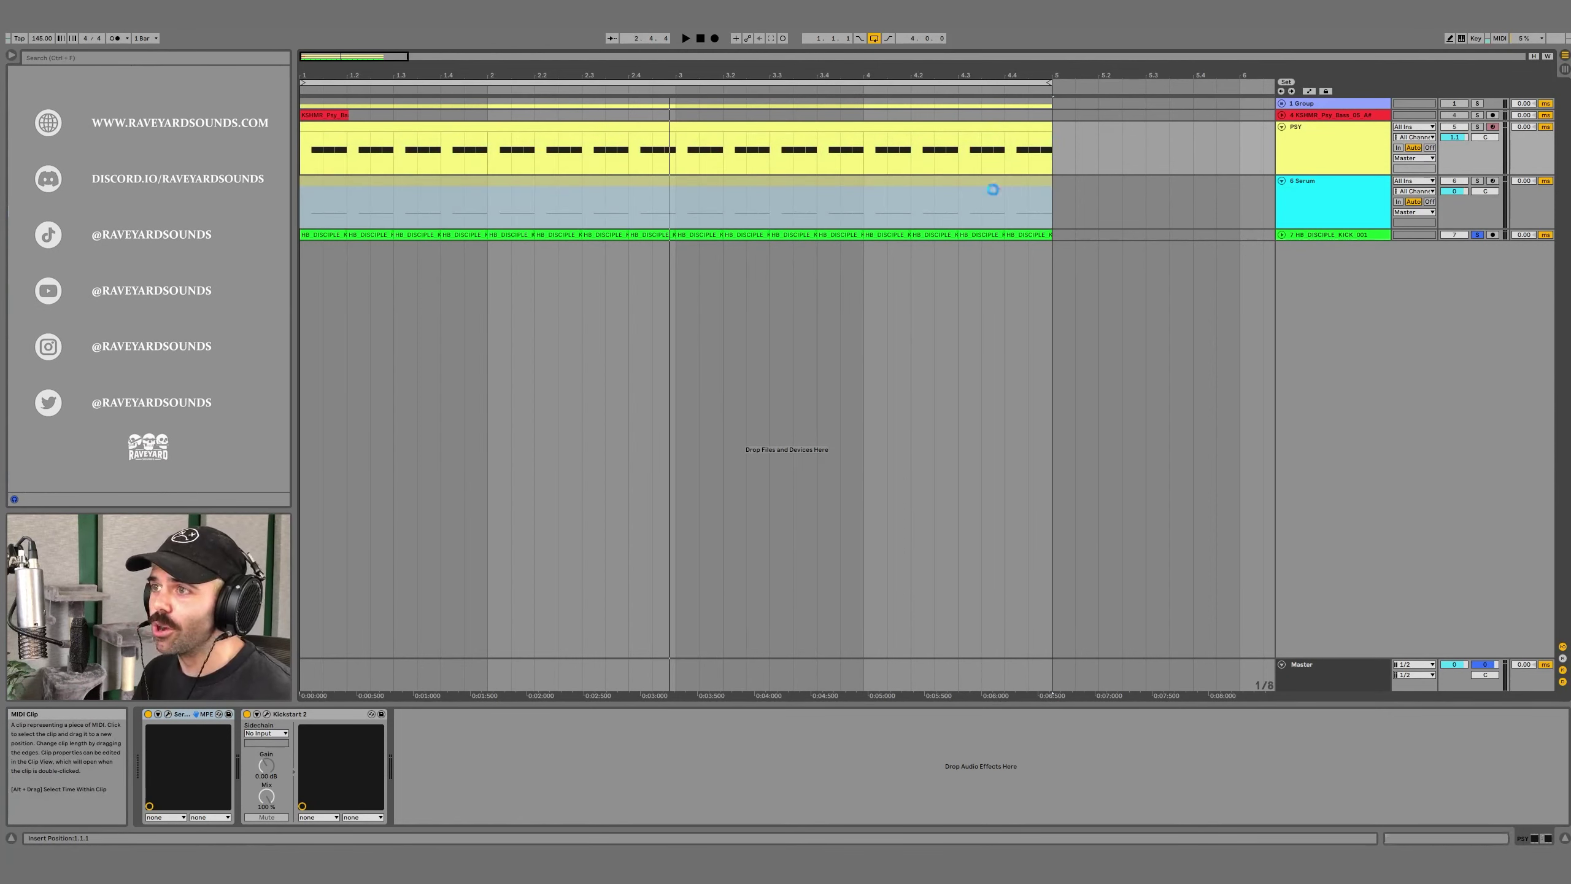
key(ctrl+v)
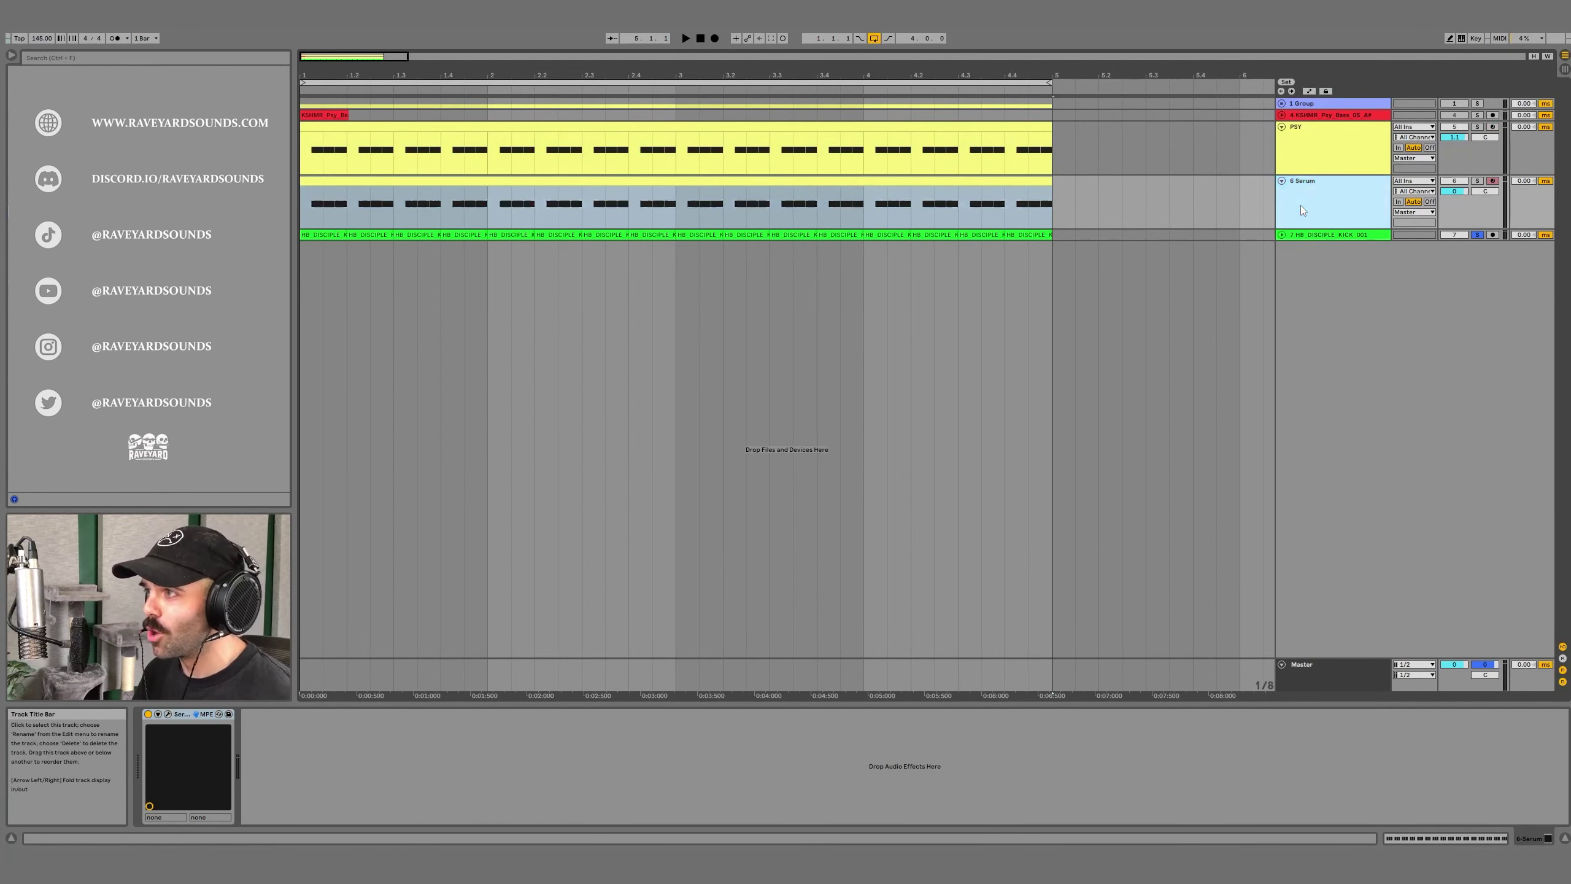
Step: Open the Init Serum patch on the new track and shape Envelope 2 with about 441 ms decay and 0% sustain
click(173, 715)
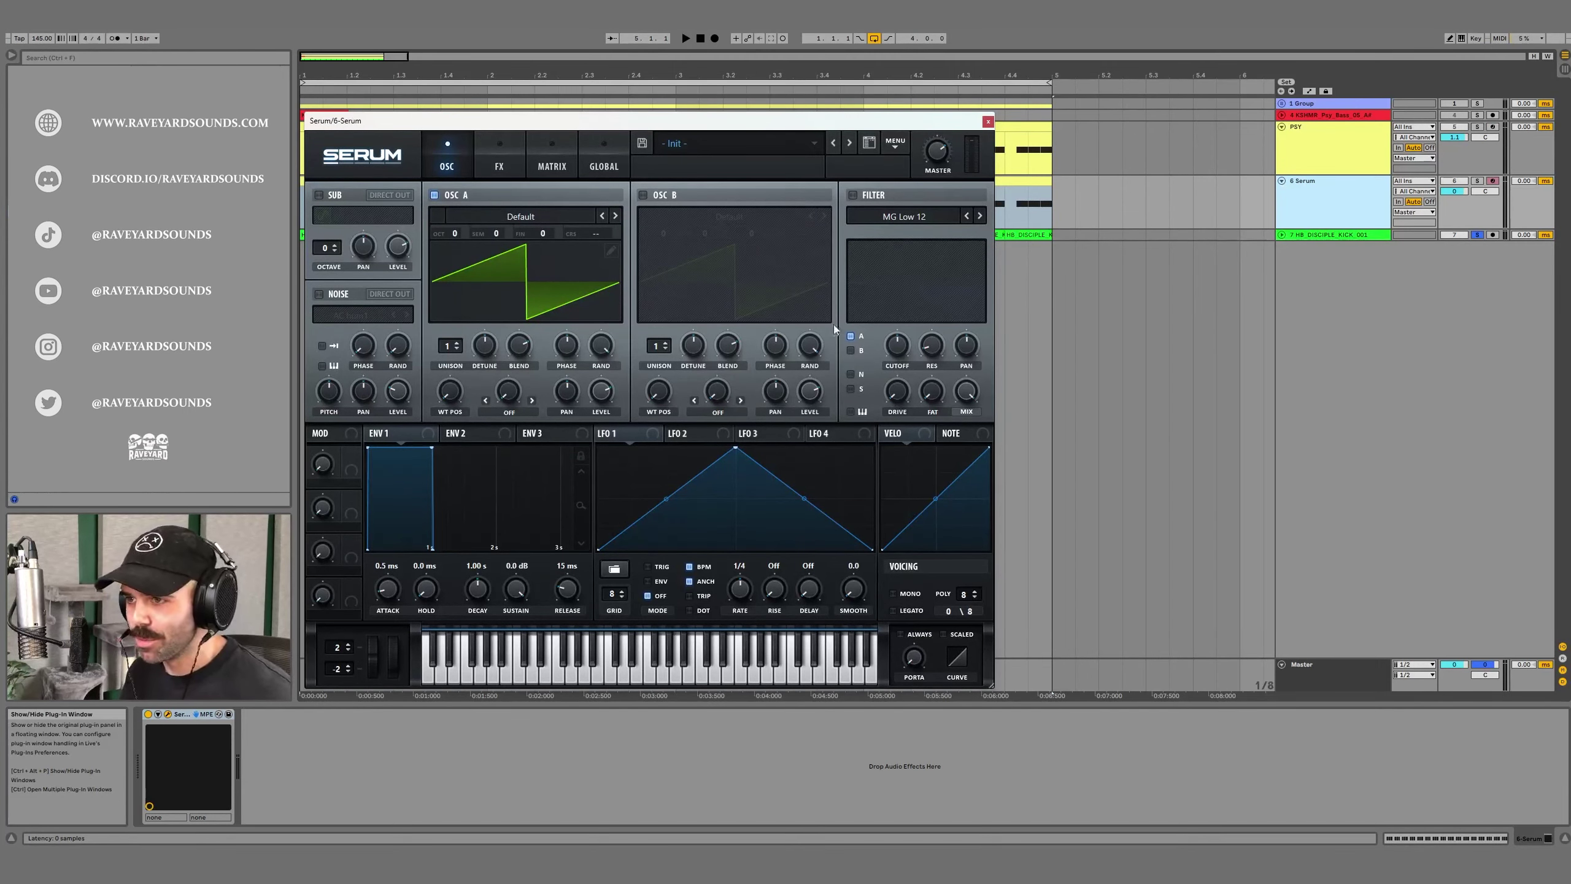
click(486, 438)
drag(432, 446, 396, 573)
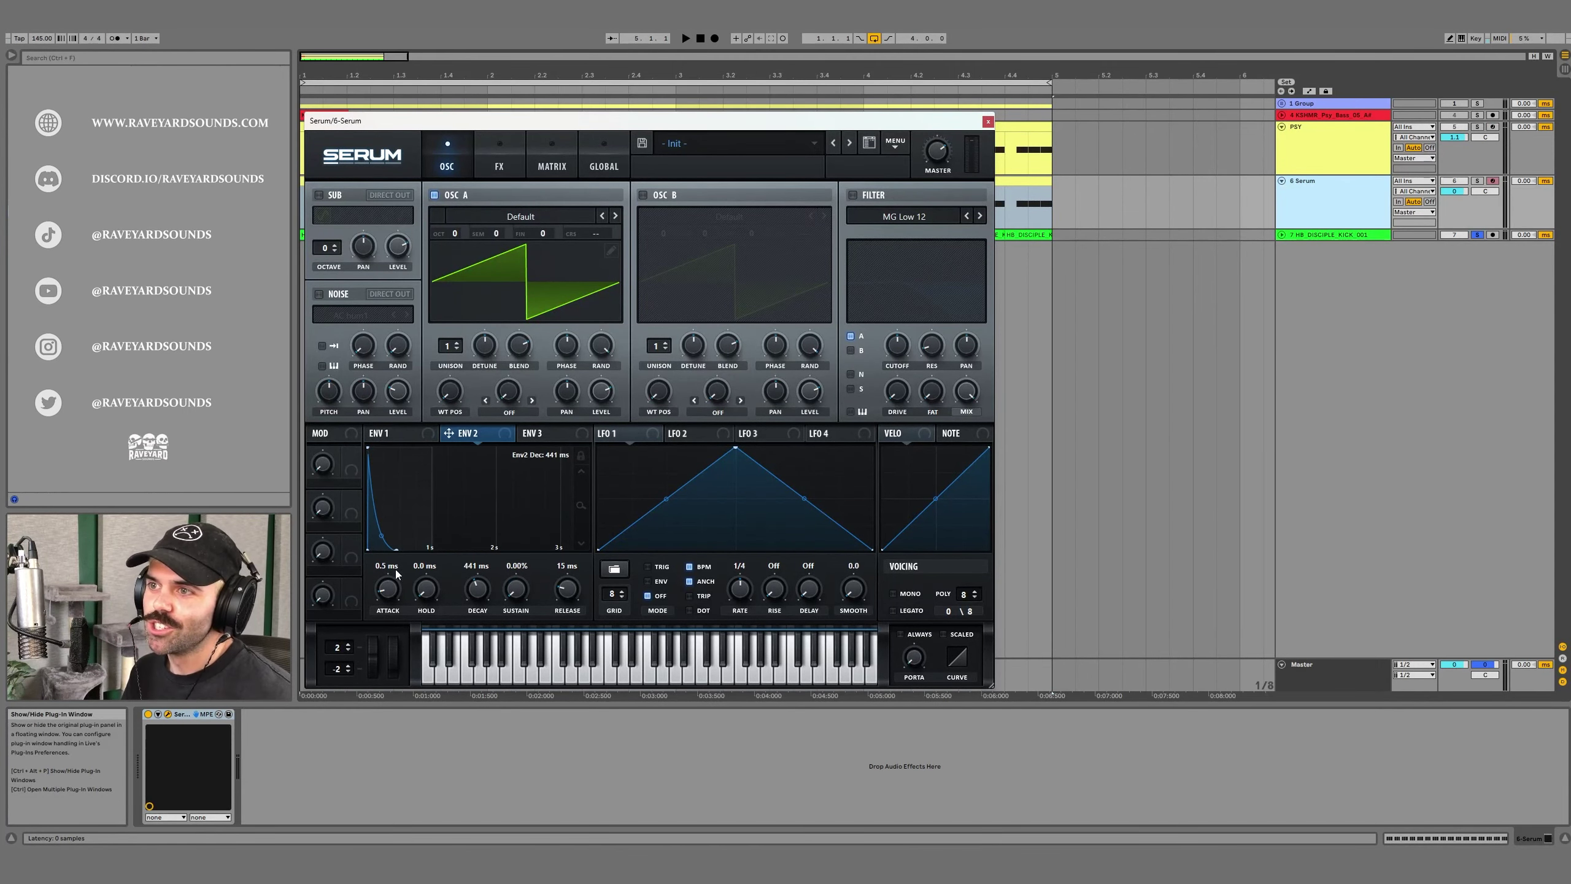
Step: Enable the filter with the MG Low 18 type, lower its cutoff and modulate the cutoff with Envelope 2
click(862, 197)
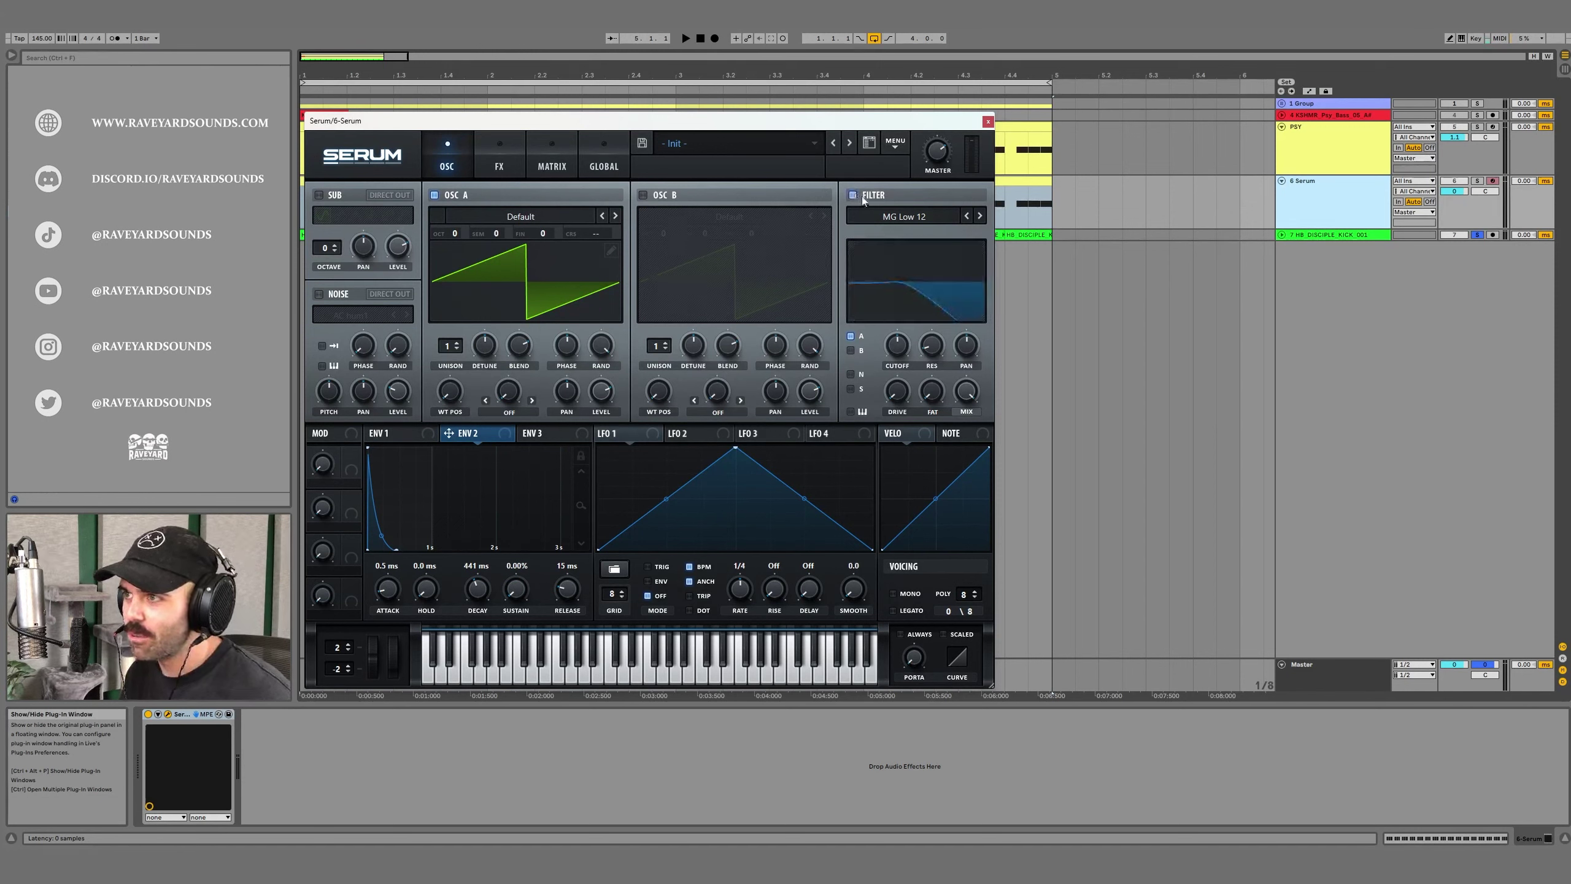
click(980, 216)
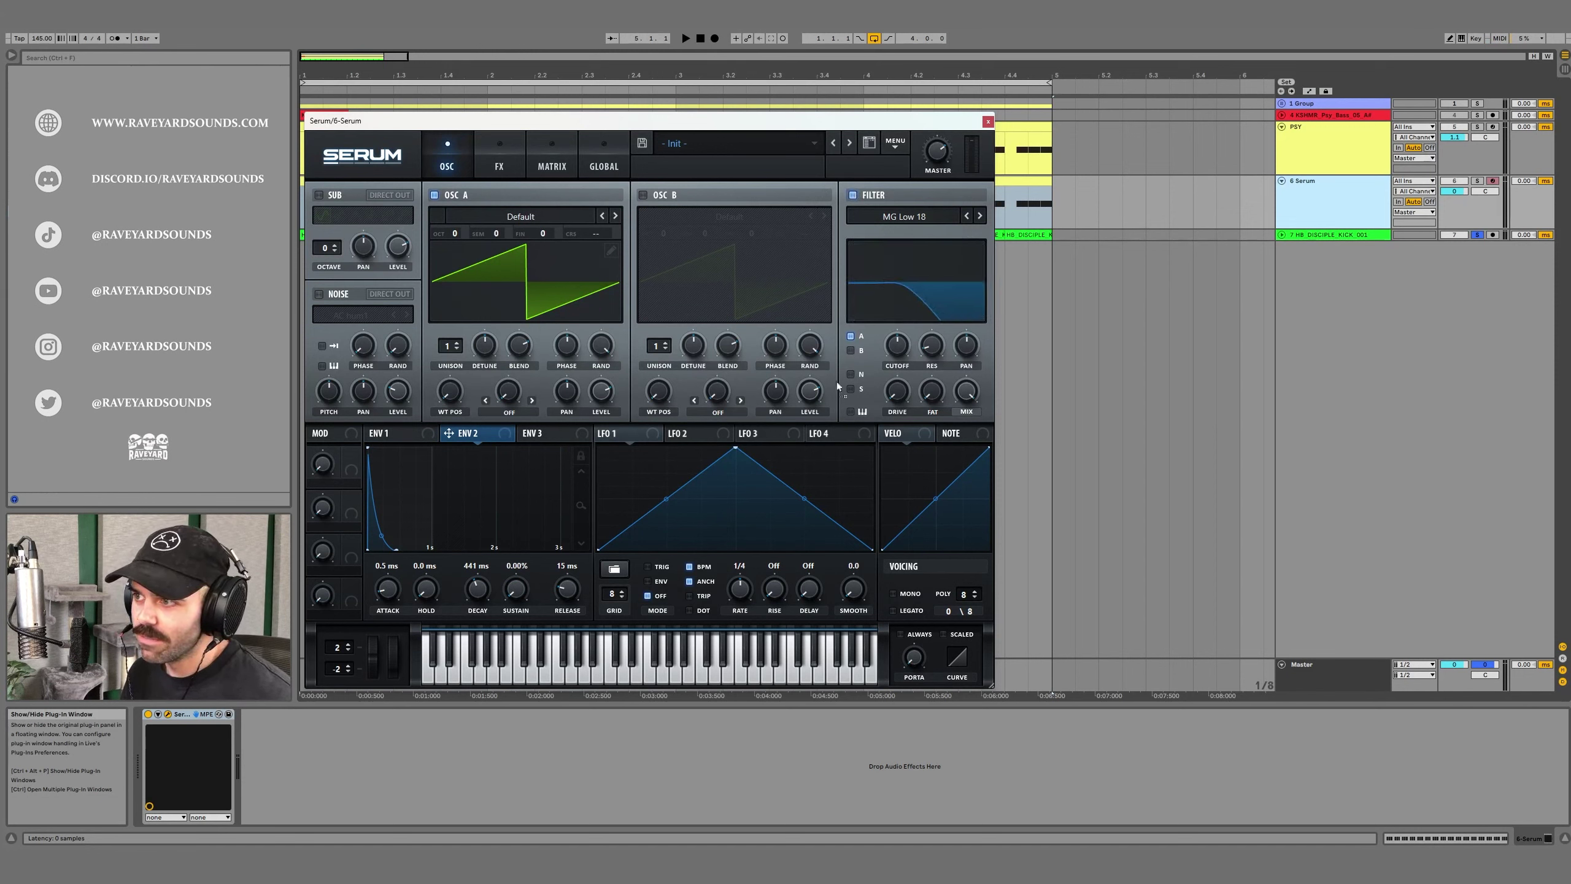
mouse_move(899, 348)
mouse_down()
mouse_move(898, 376)
mouse_move(886, 348)
mouse_up()
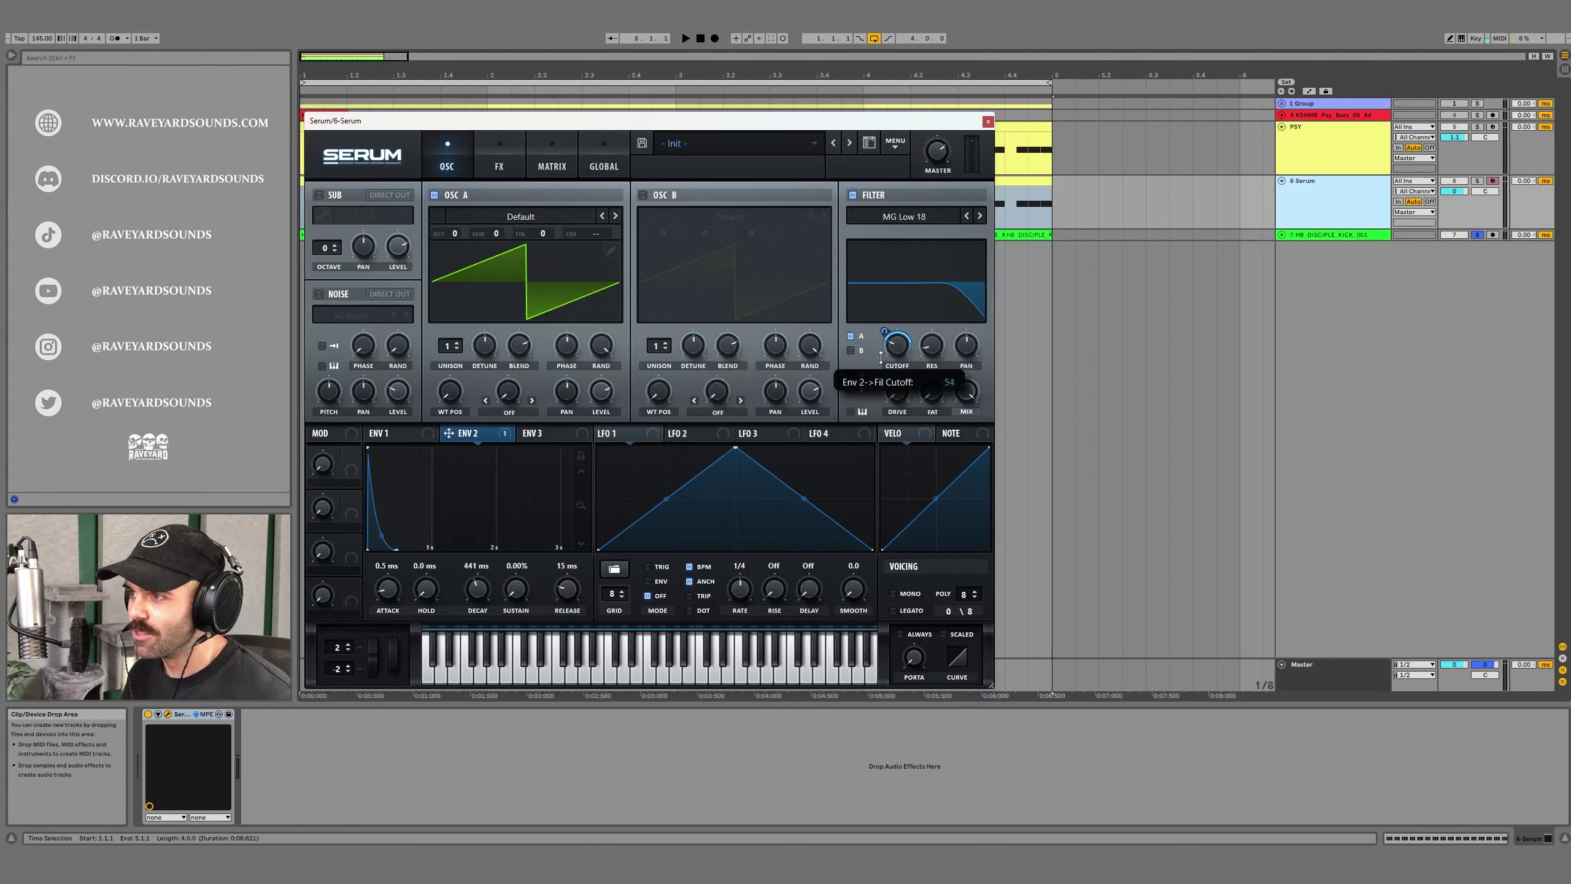
Step: Audition the new Serum bass in solo and compare it with the soloed PSY bass track
click(1477, 181)
key(space)
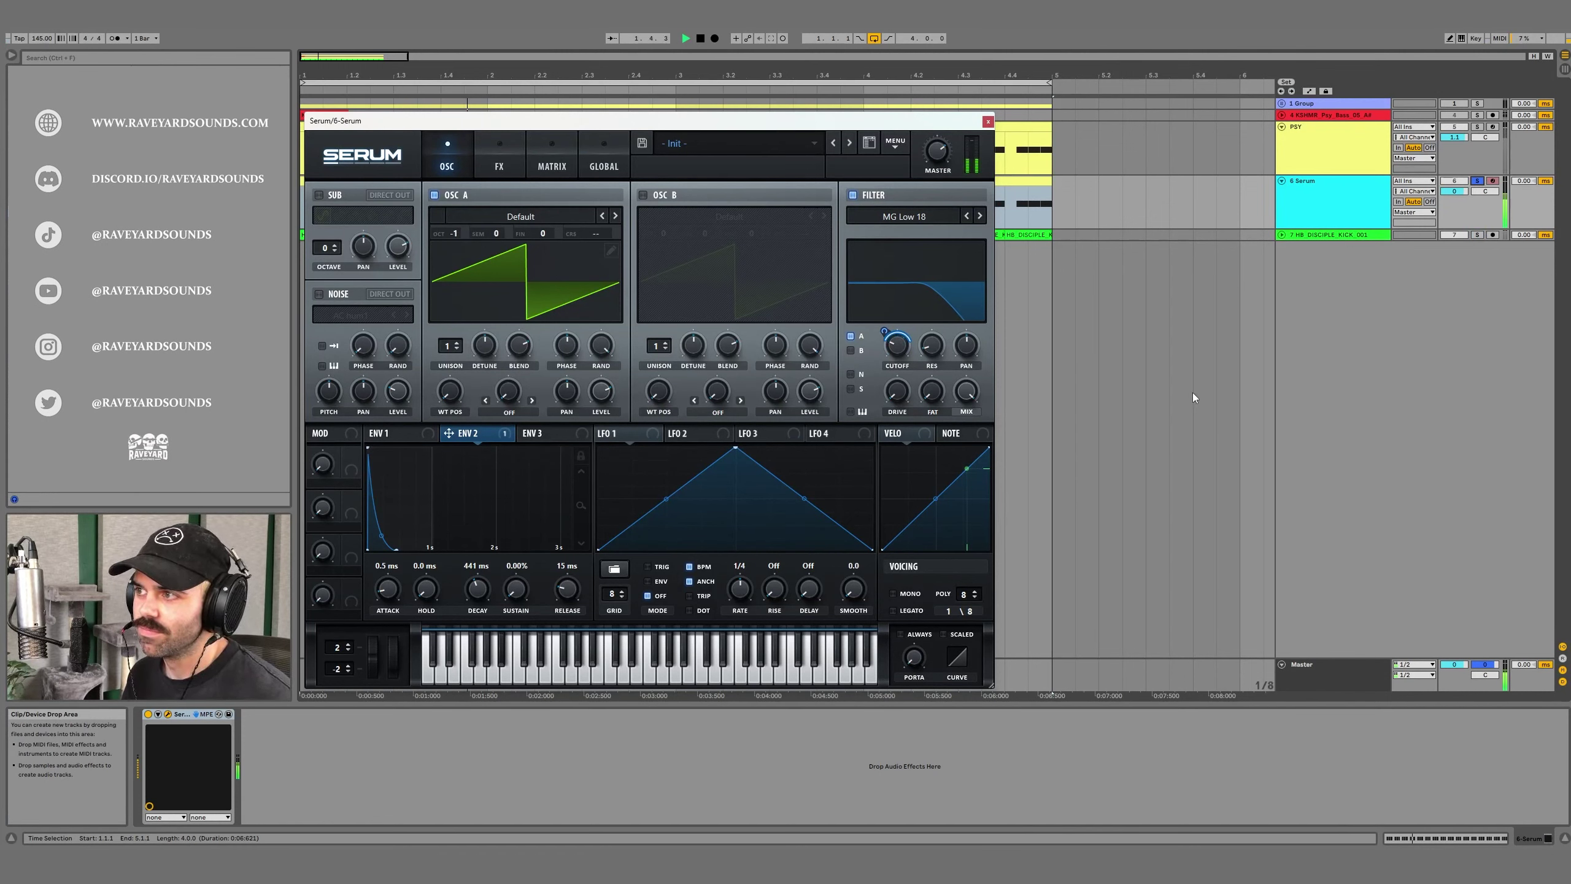
key(space)
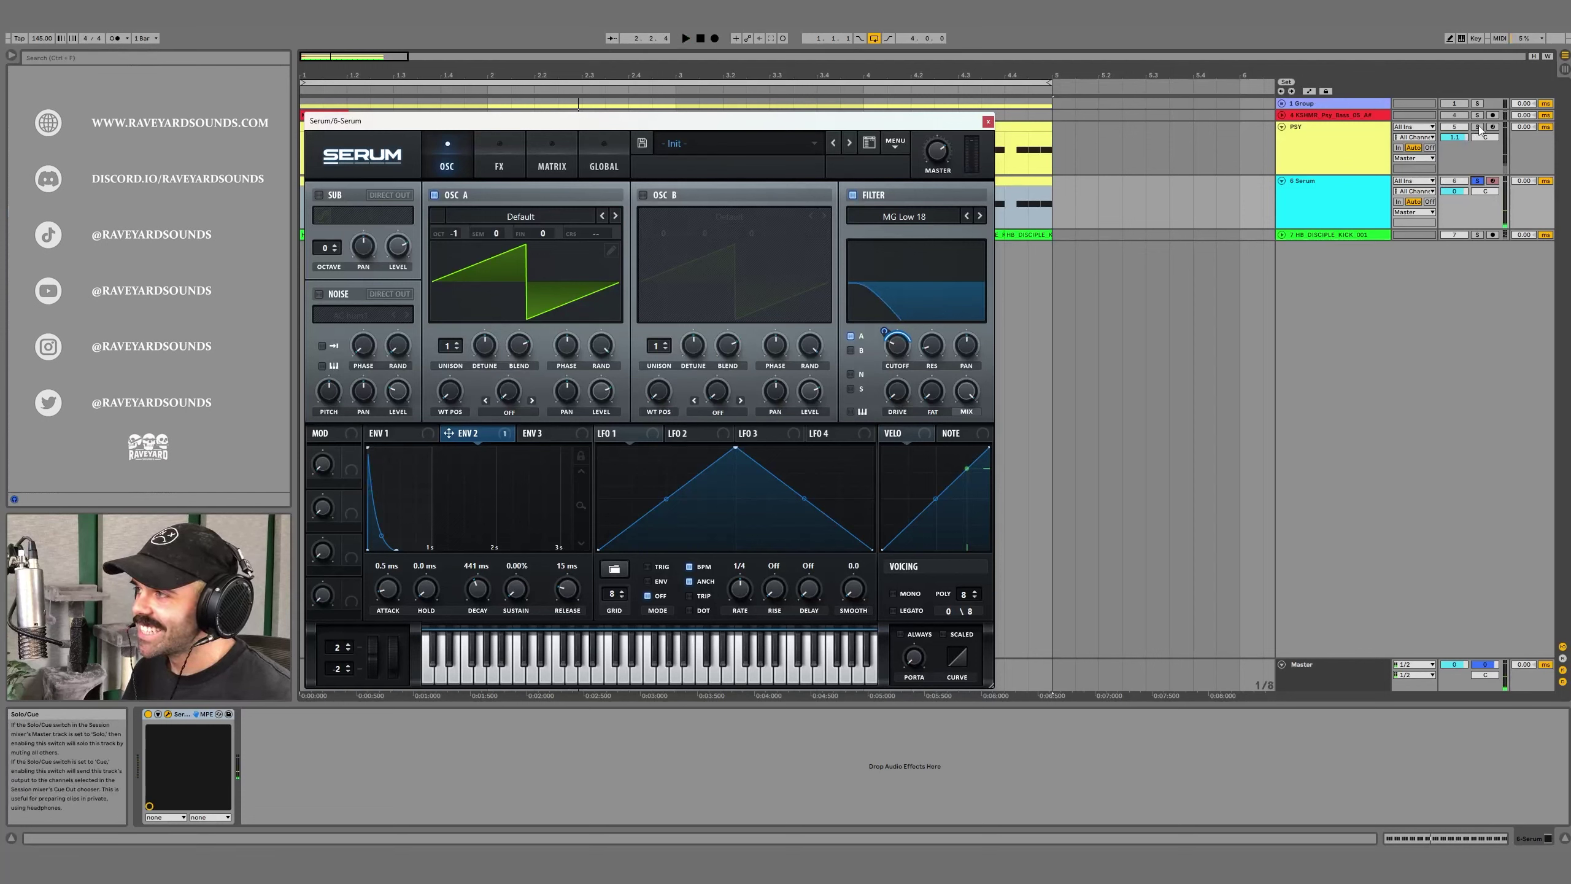
click(1478, 127)
key(space)
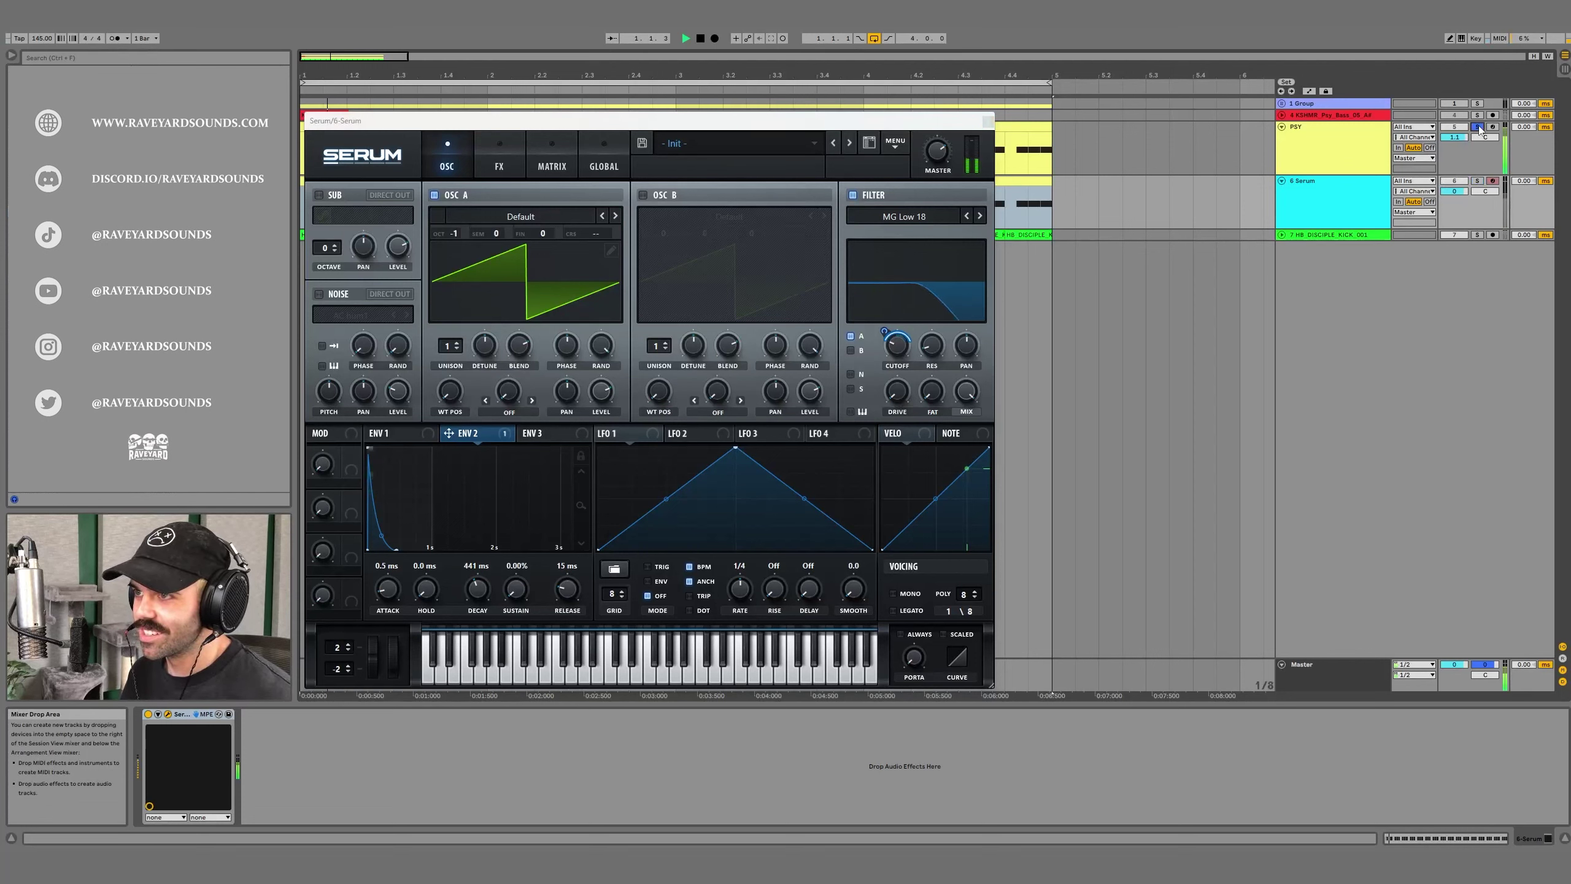
key(space)
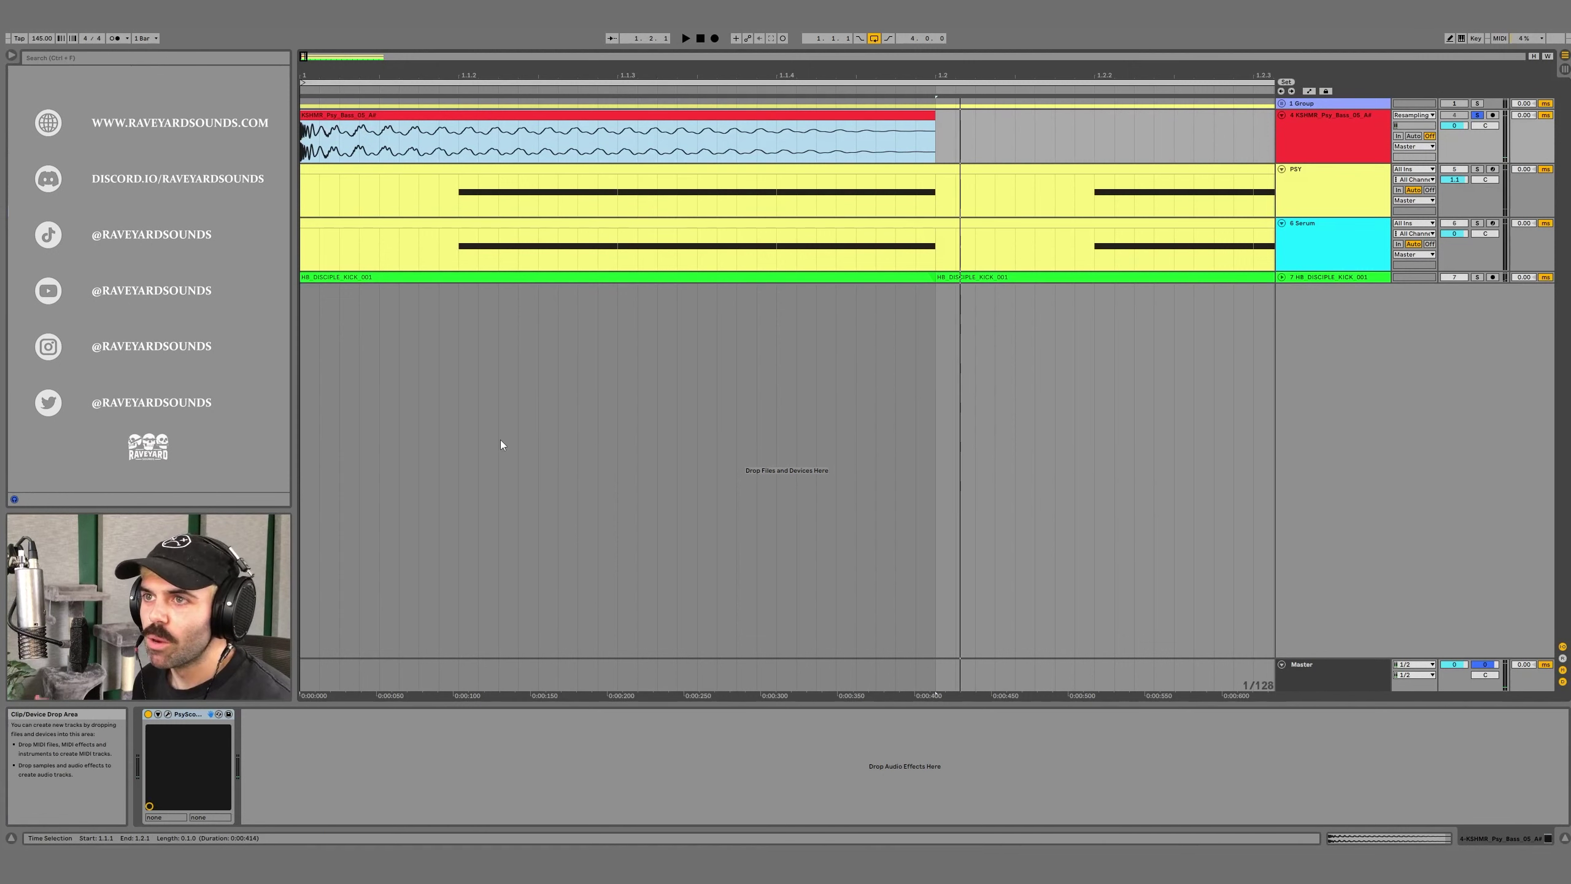
Step: Play the KSHMR psy bass sample and examine the start of its waveform up close in PsyScope
key(space)
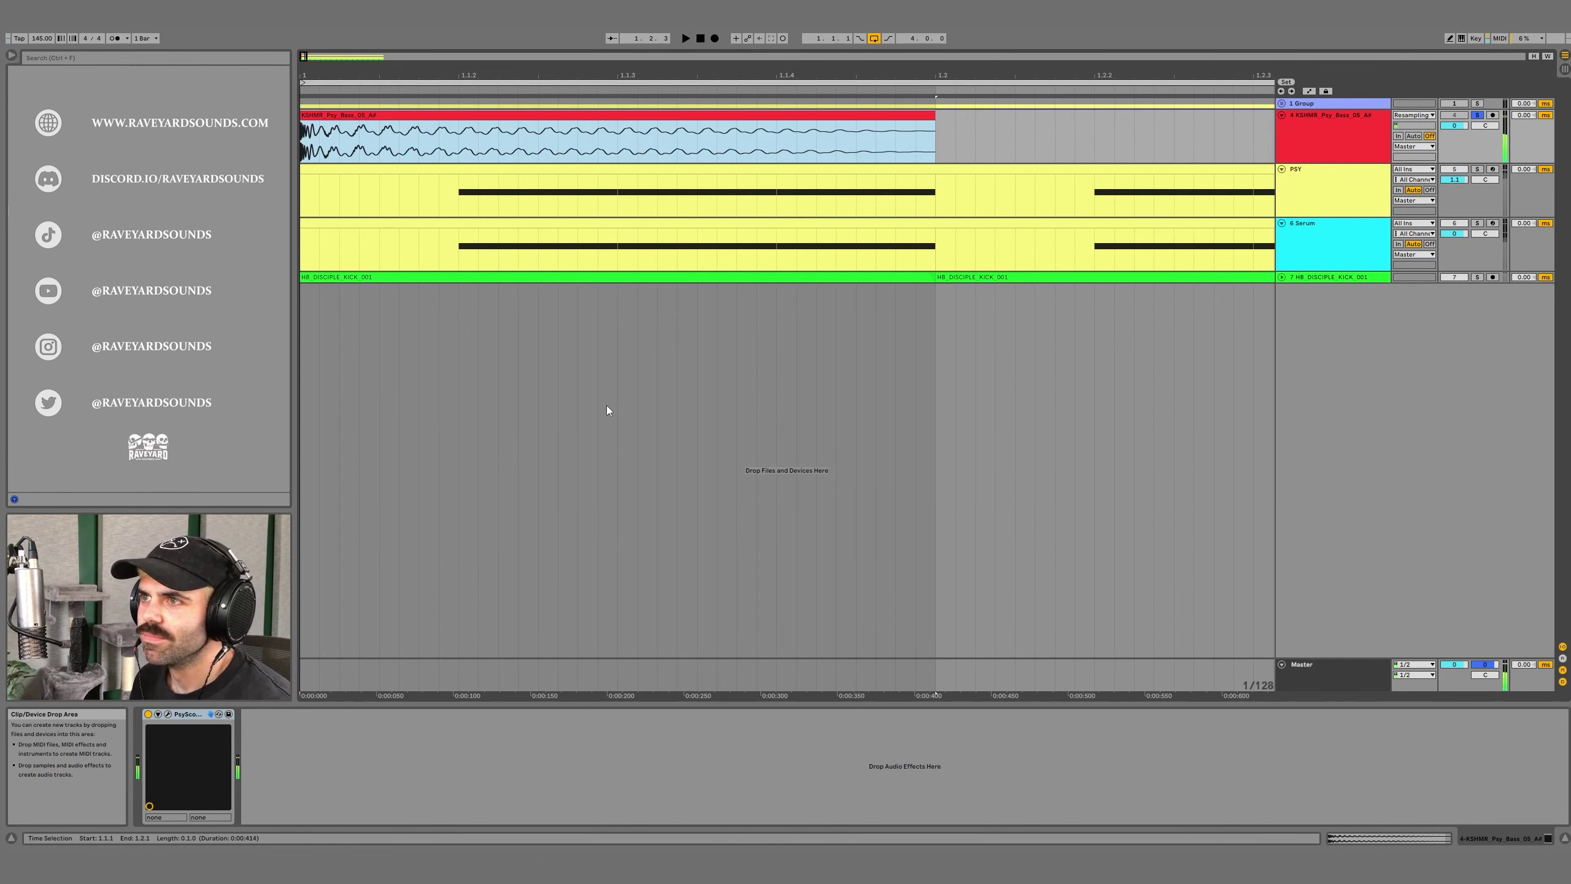
key(space)
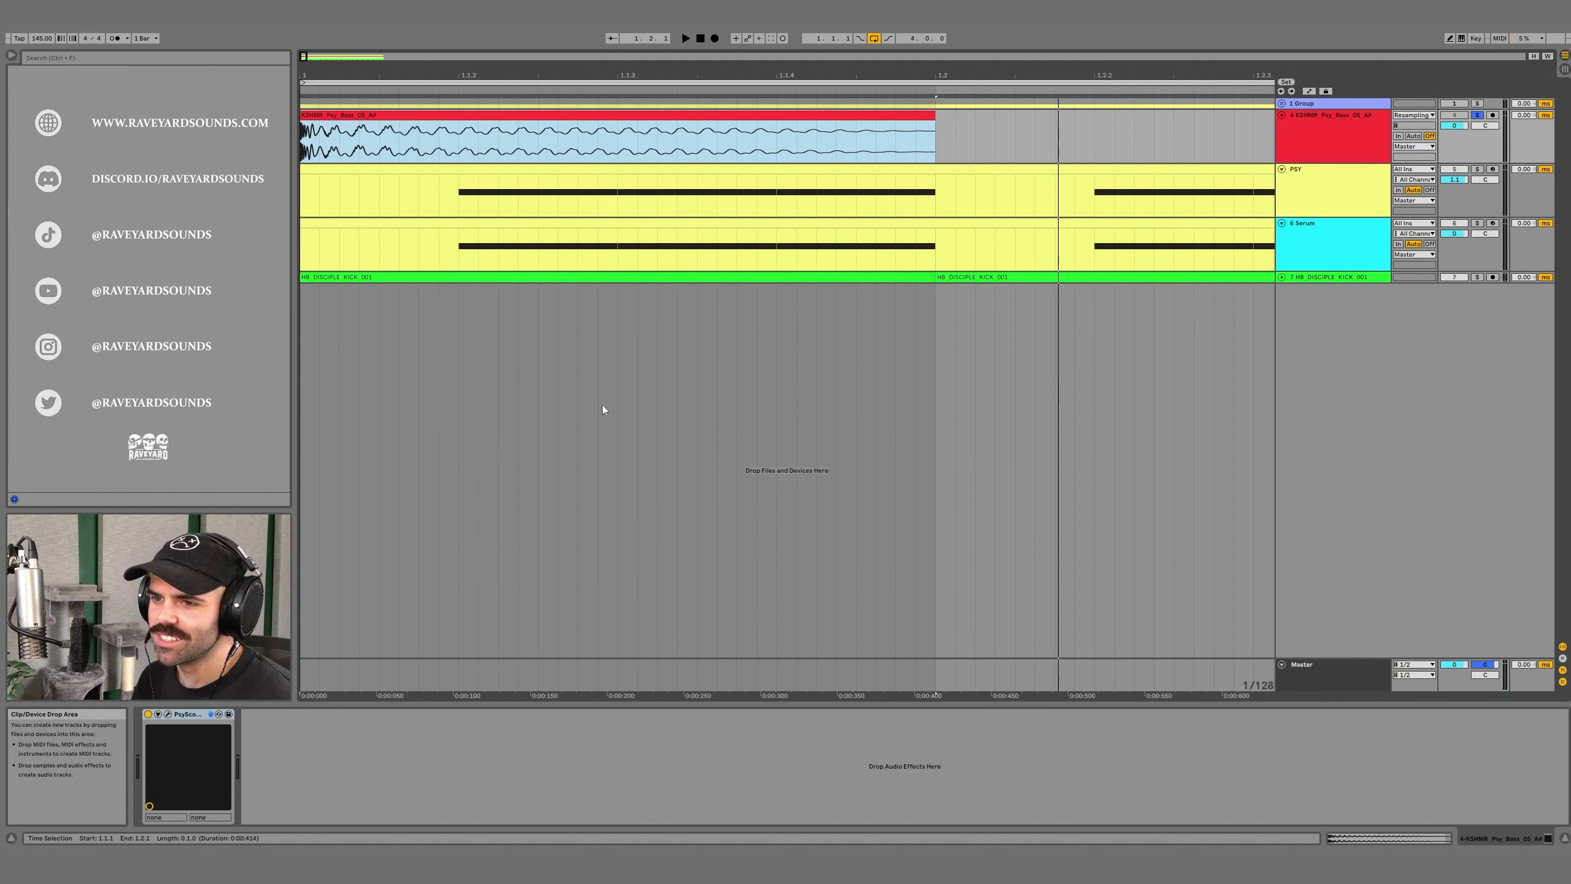
click(168, 714)
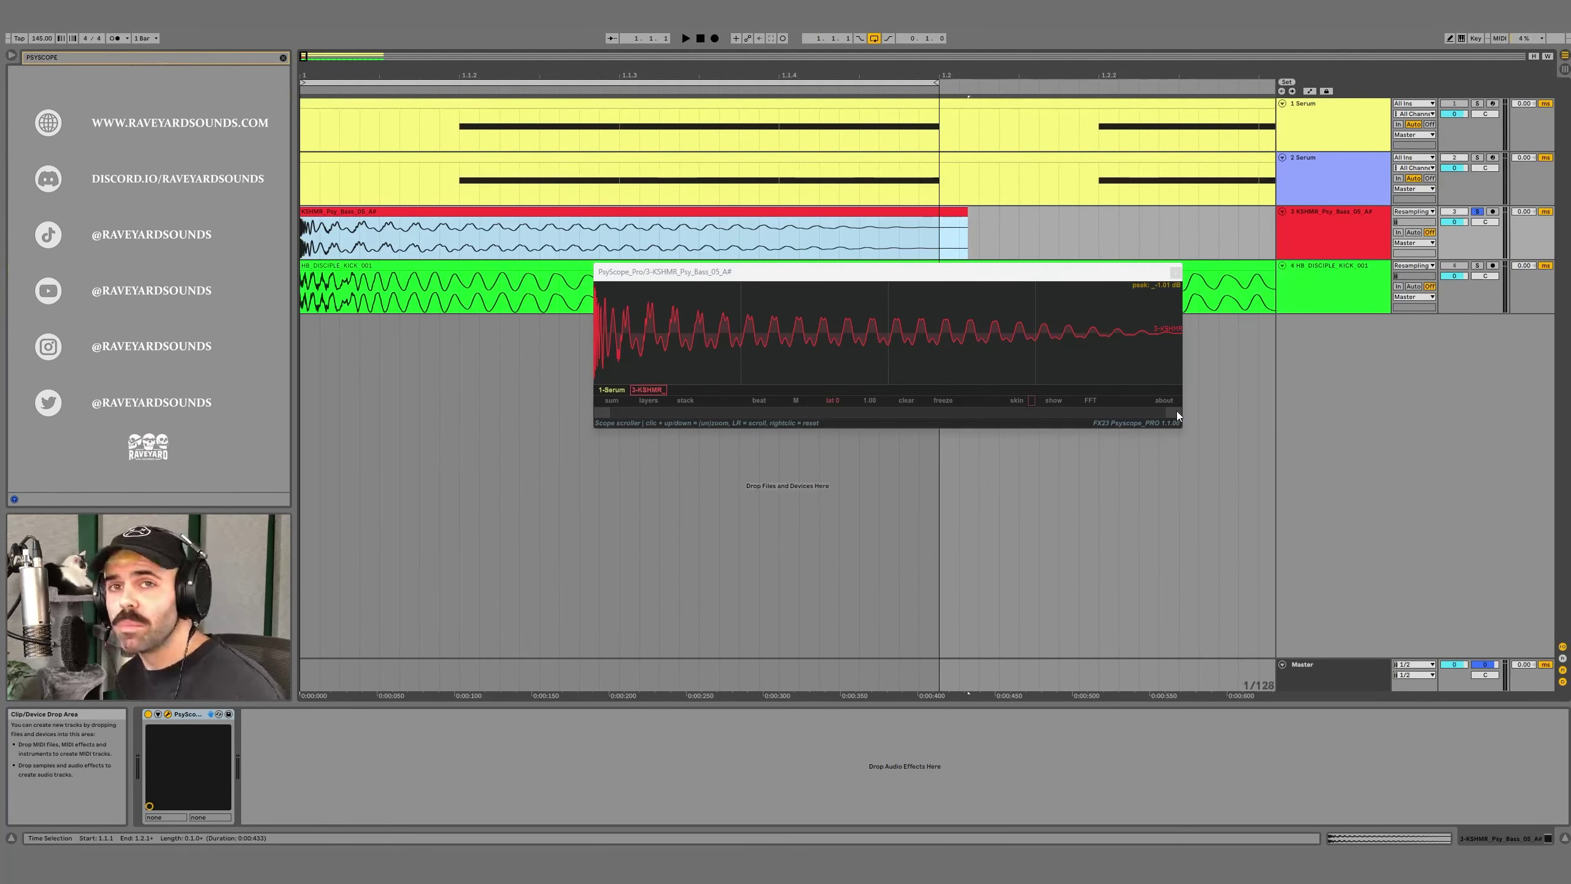
key(space)
drag(1176, 413, 676, 424)
key(space)
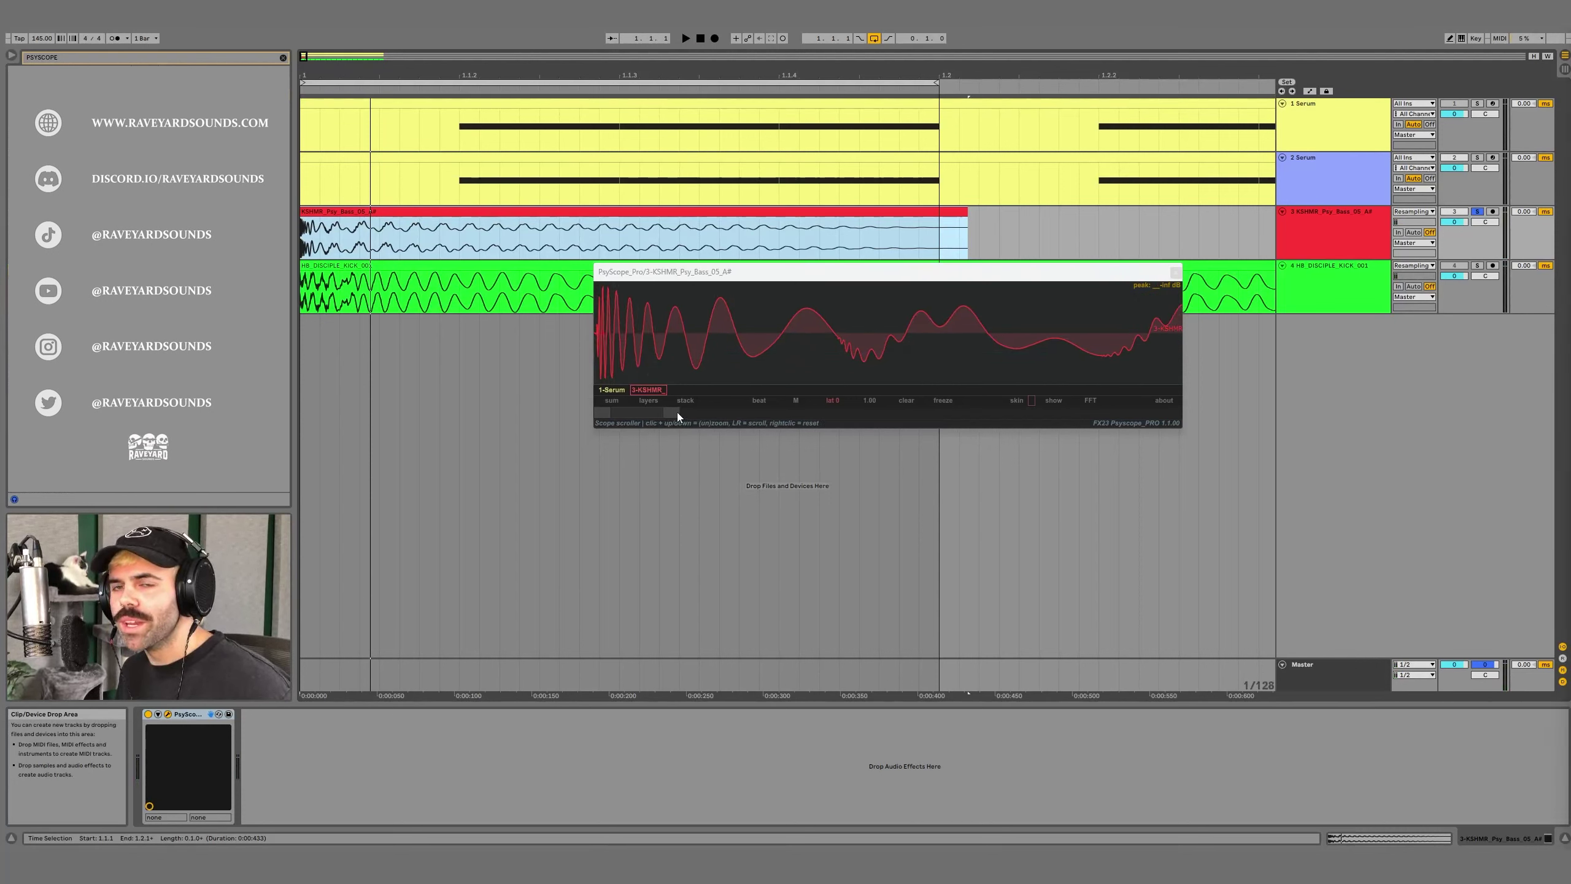
mouse_move(675, 413)
mouse_down()
mouse_move(631, 415)
mouse_move(667, 414)
mouse_up()
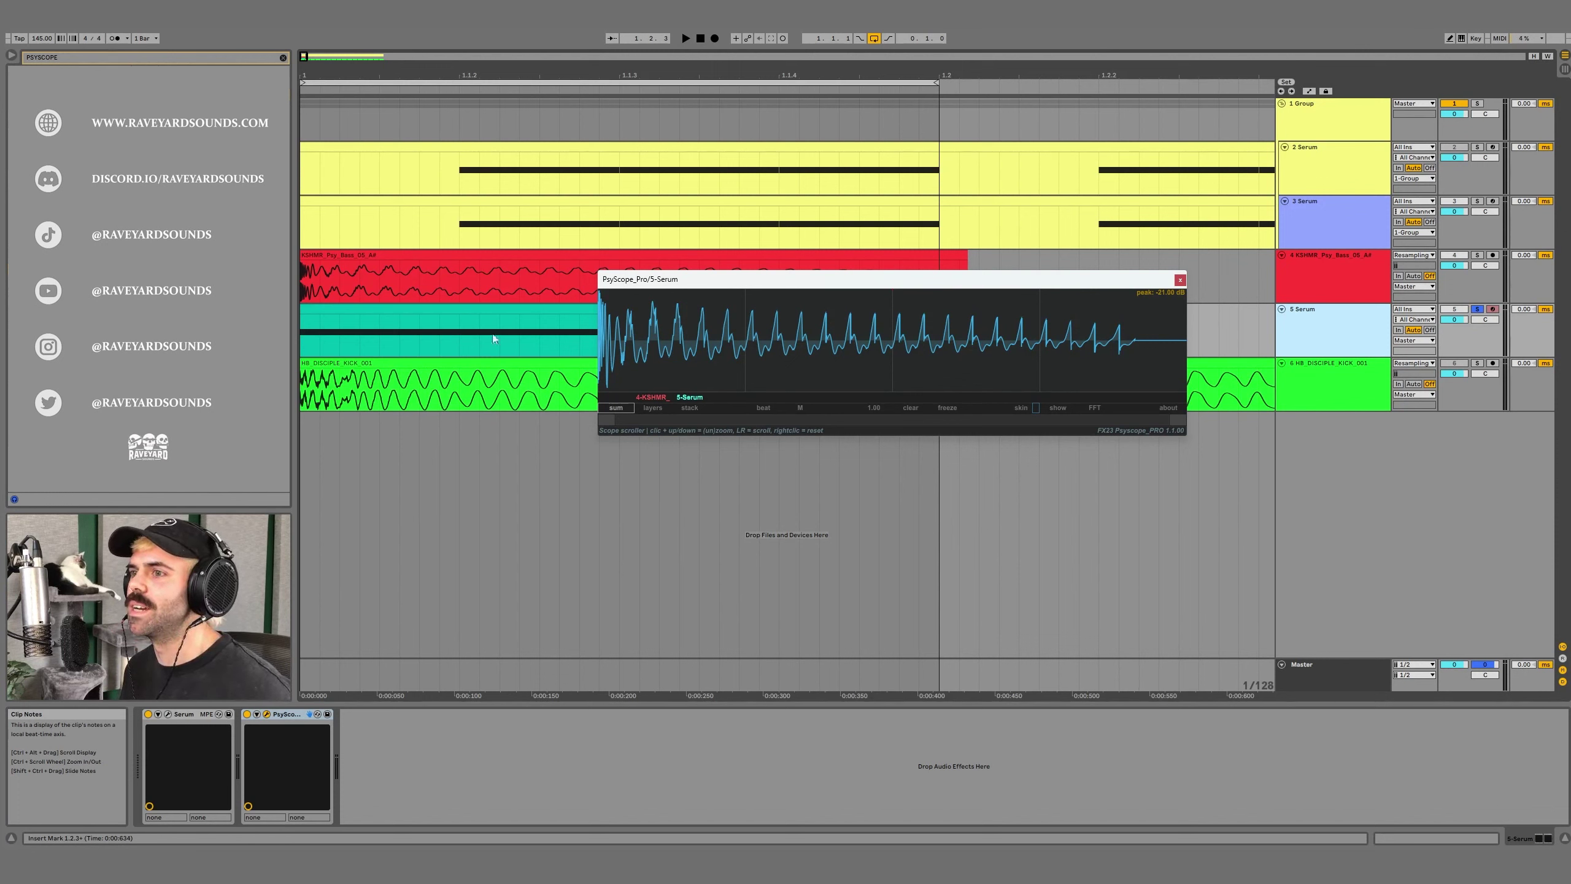
Step: Stack the KSHMR and Serum waveforms in PsyScope, play the Serum clip and compare the starts of both waves up close
click(699, 410)
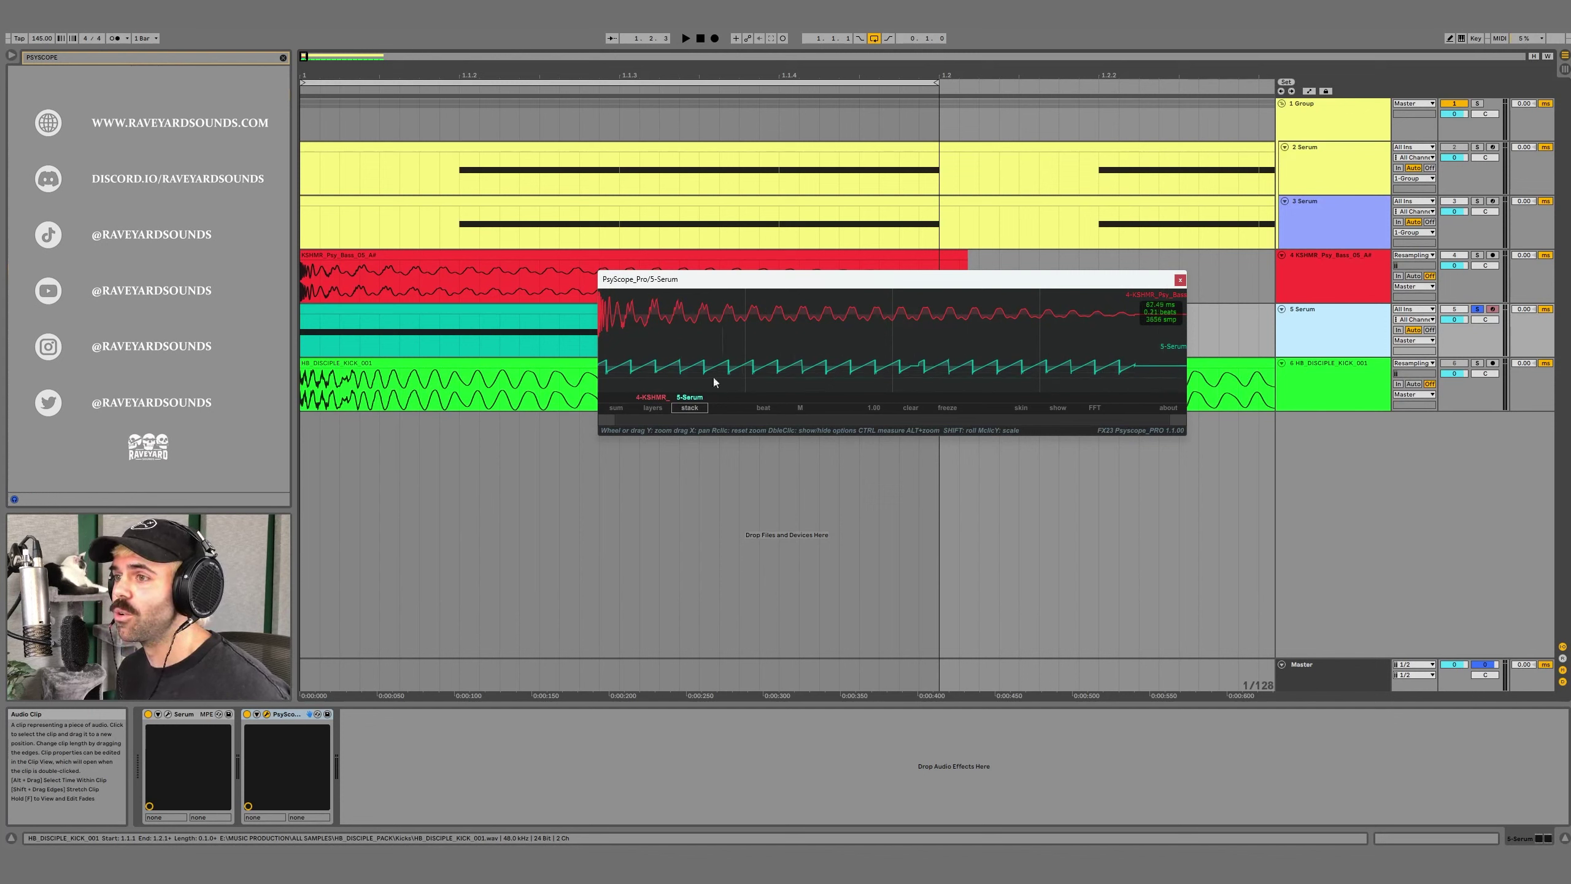
click(416, 303)
key(space)
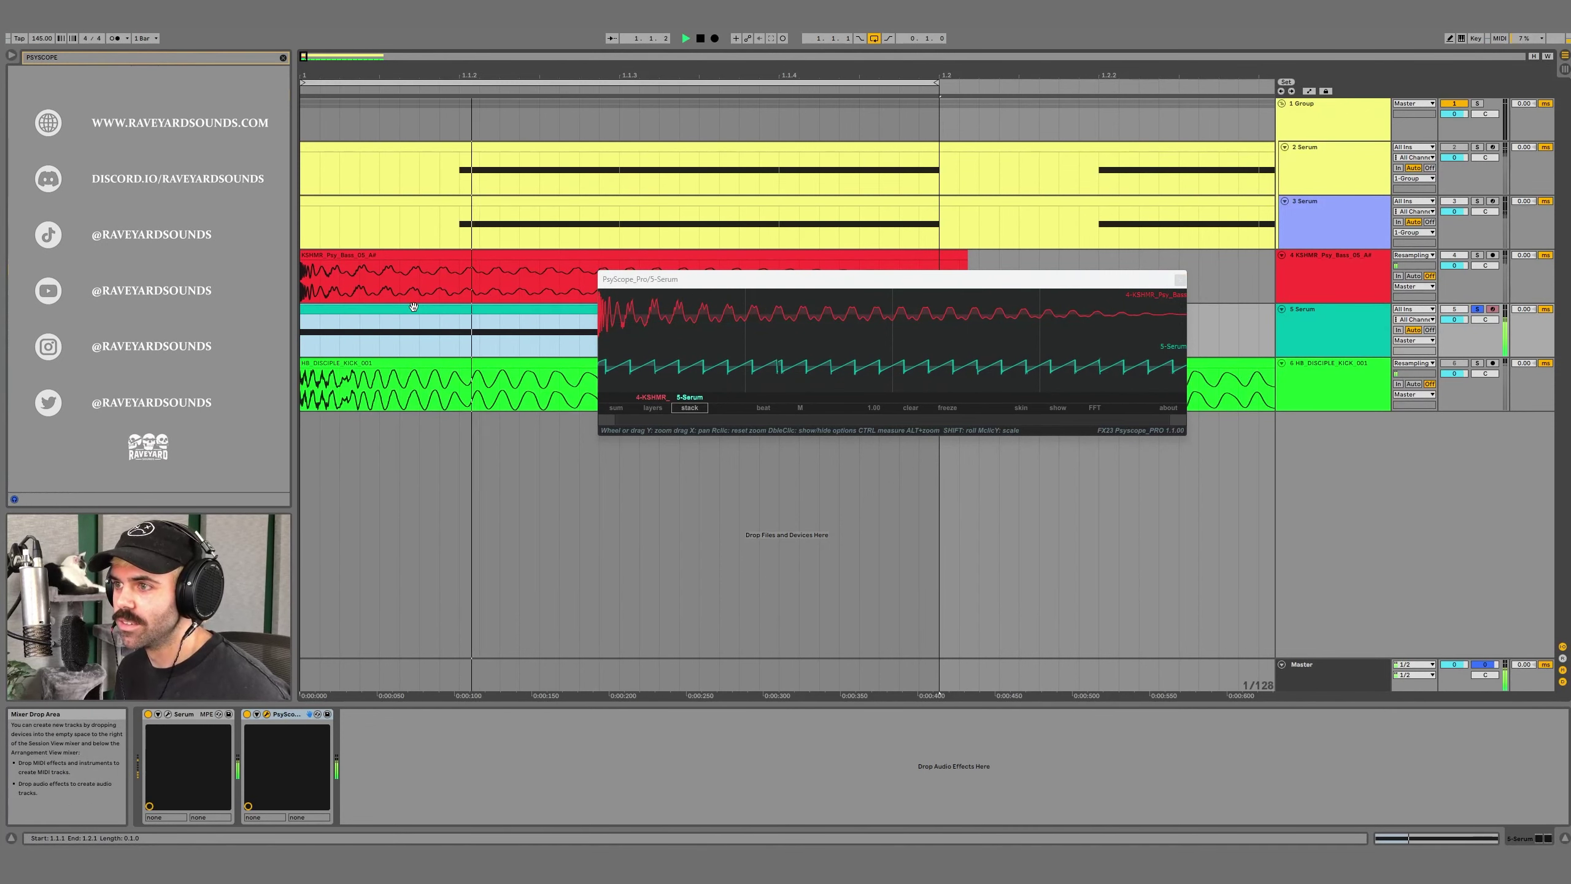
key(space)
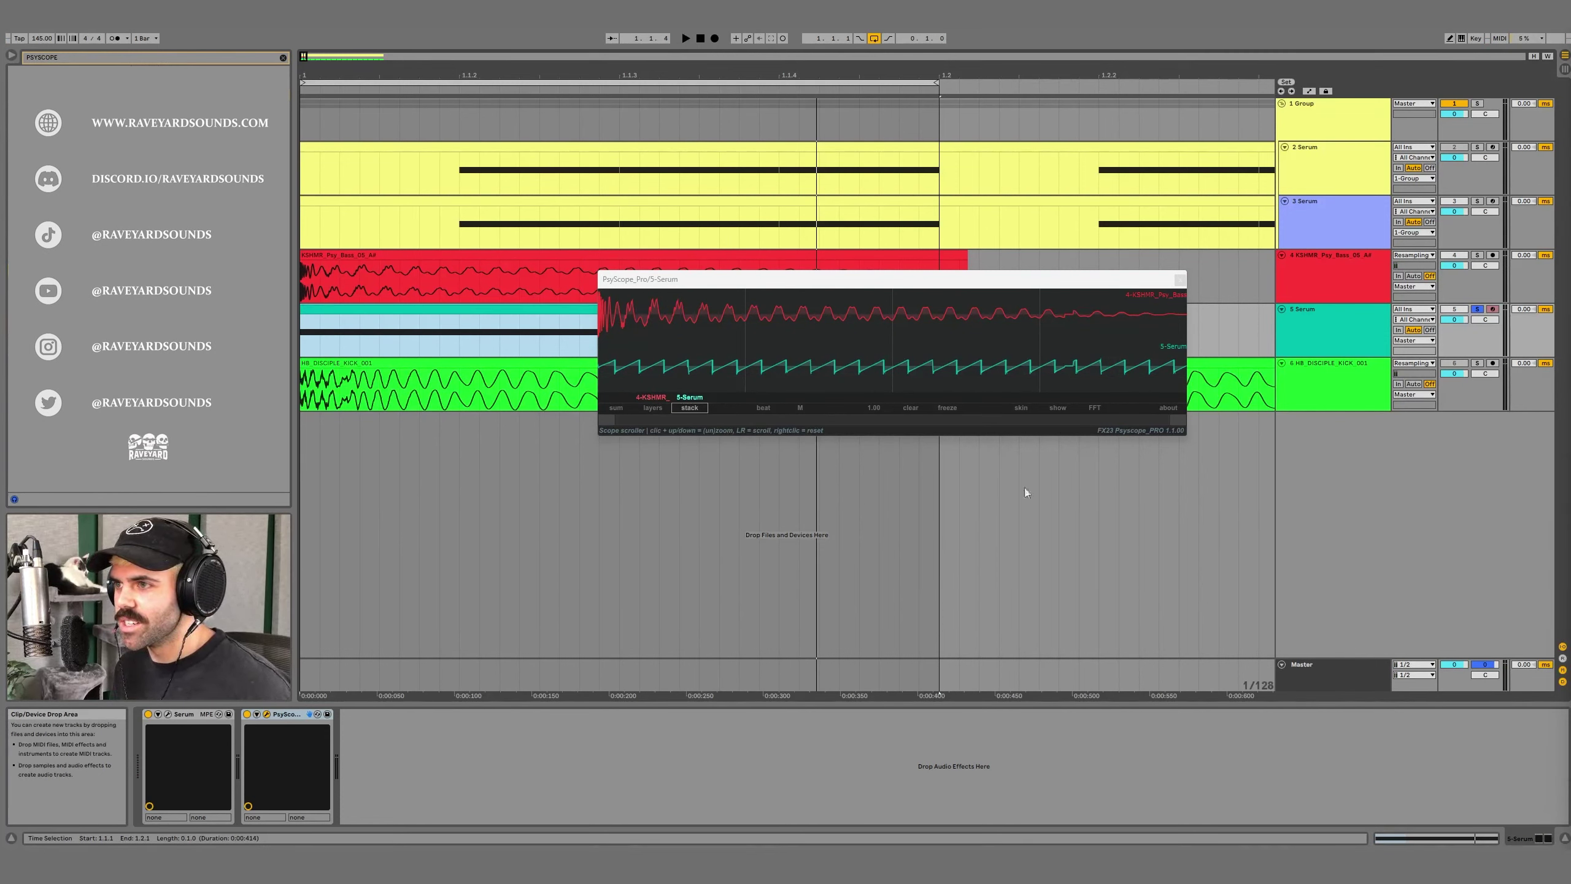
drag(1183, 420, 643, 414)
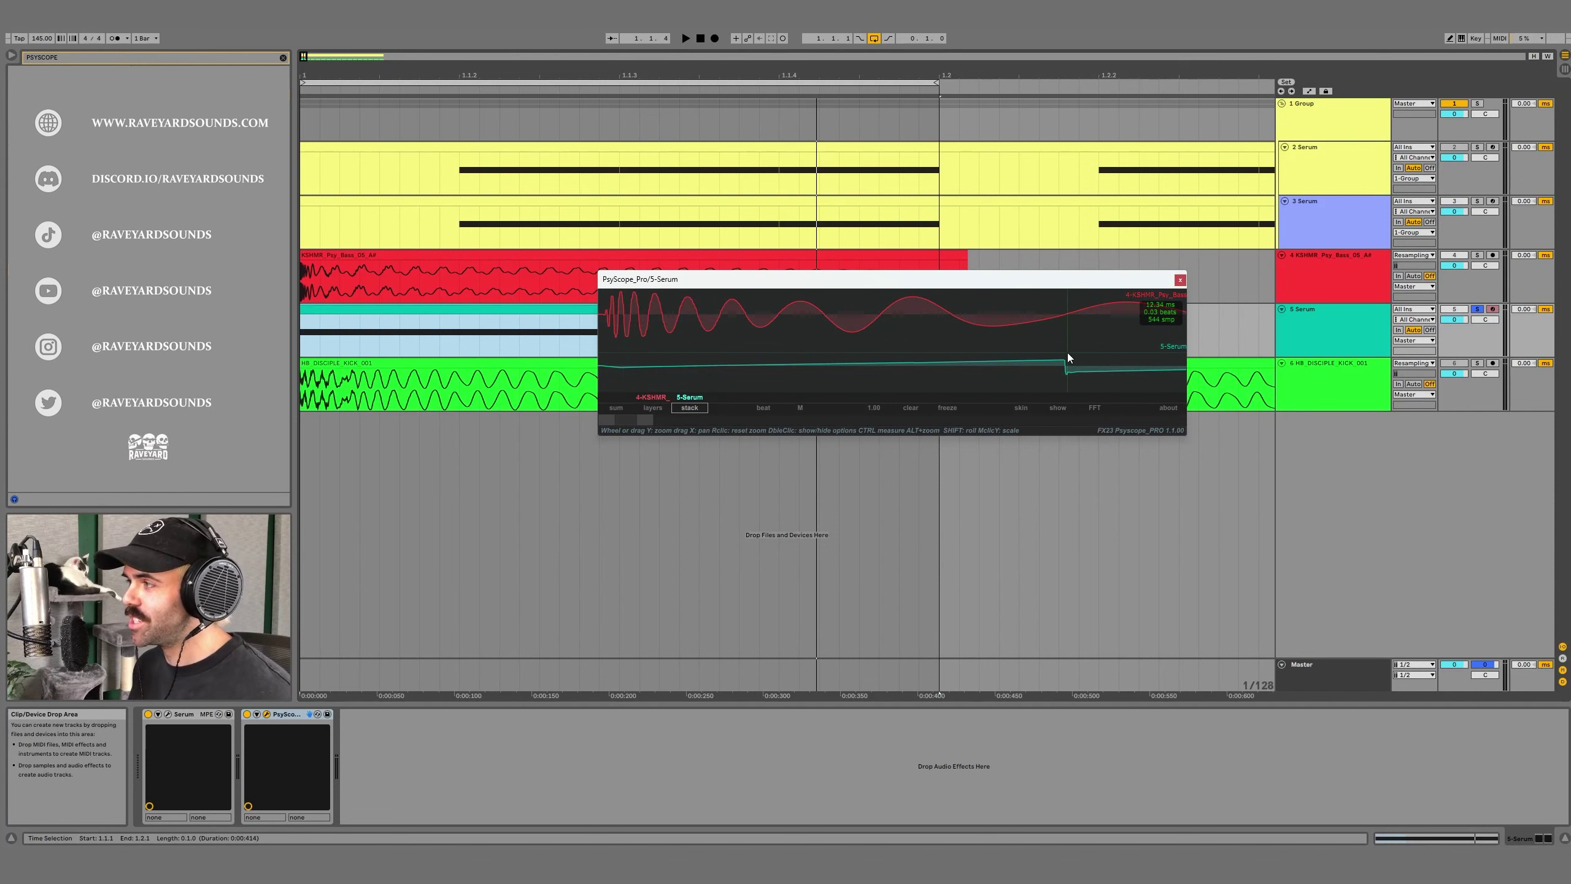
Step: Show Serum alongside PsyScope and load the Analog_BD_Sin wavetable from the Analog category into oscillator A
click(167, 714)
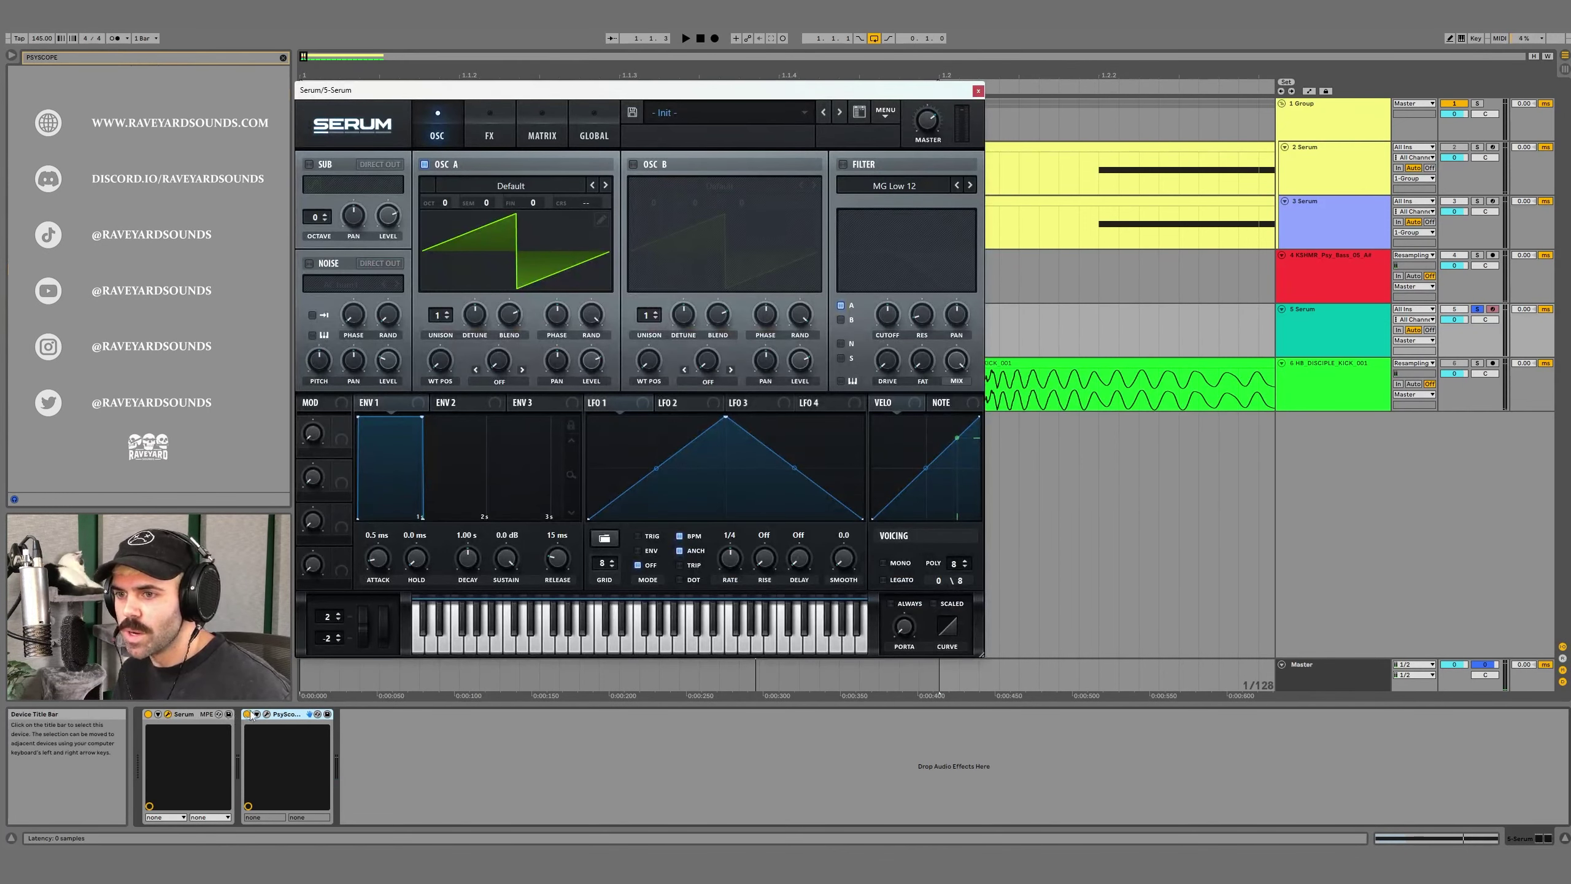
click(266, 714)
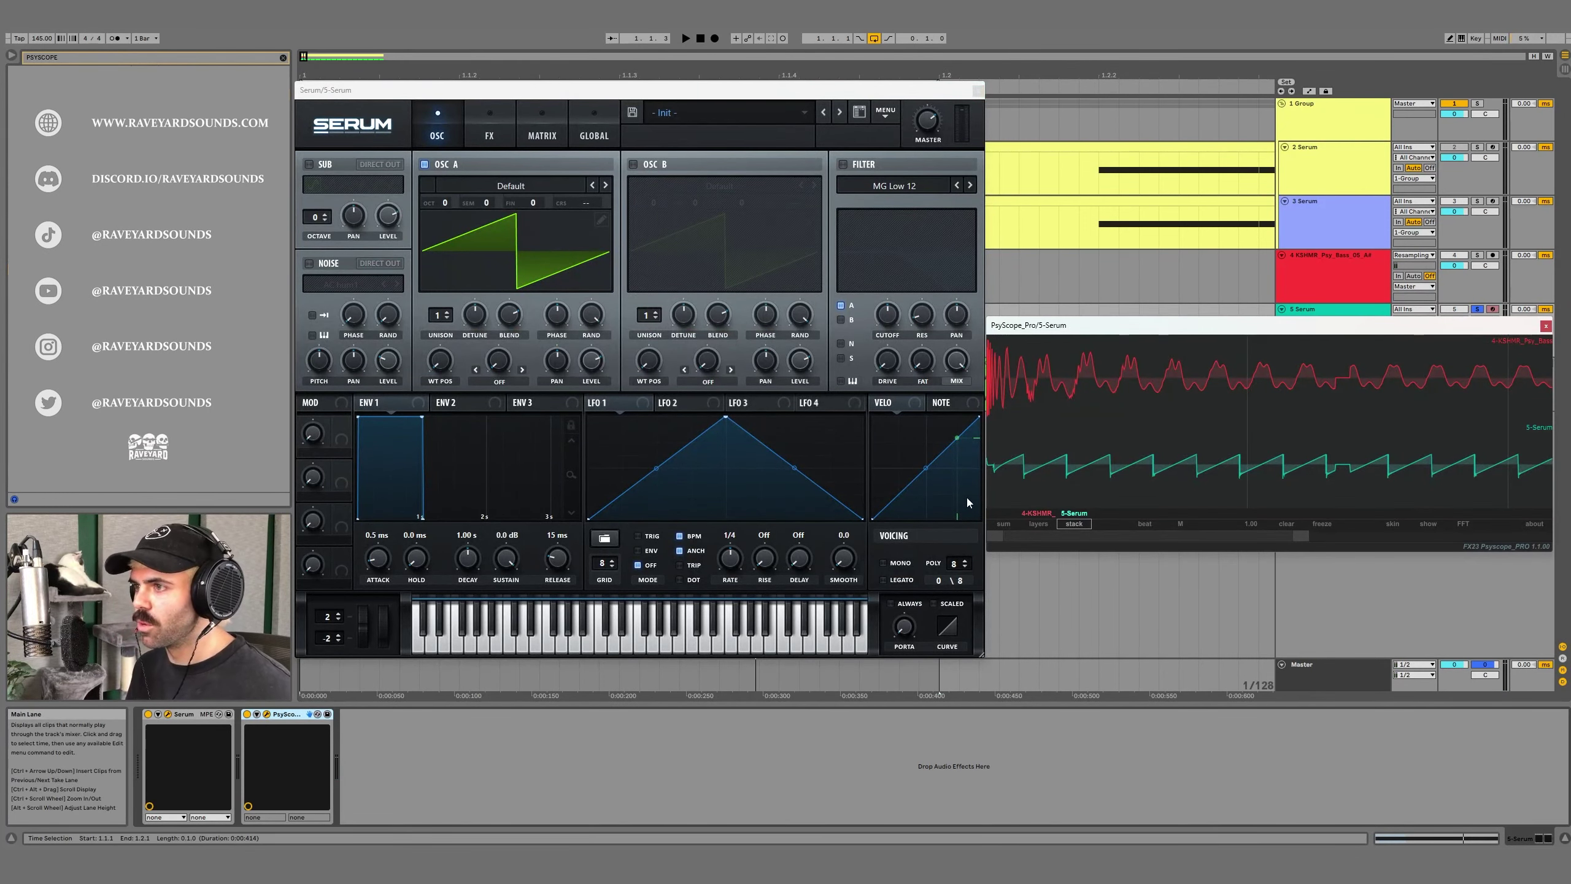
drag(997, 535, 984, 388)
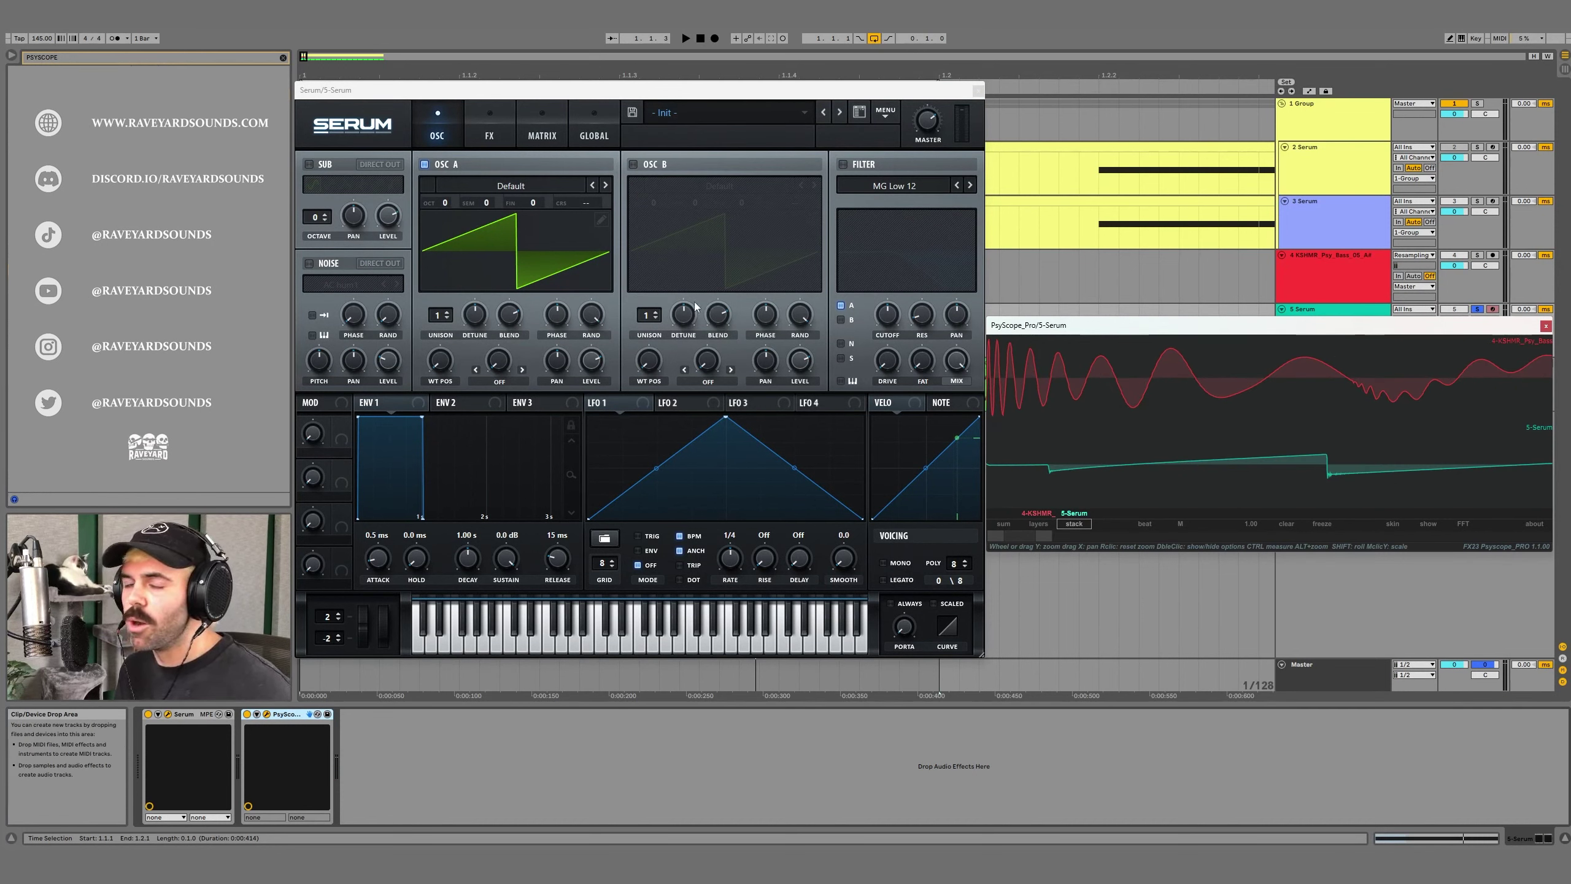
click(488, 185)
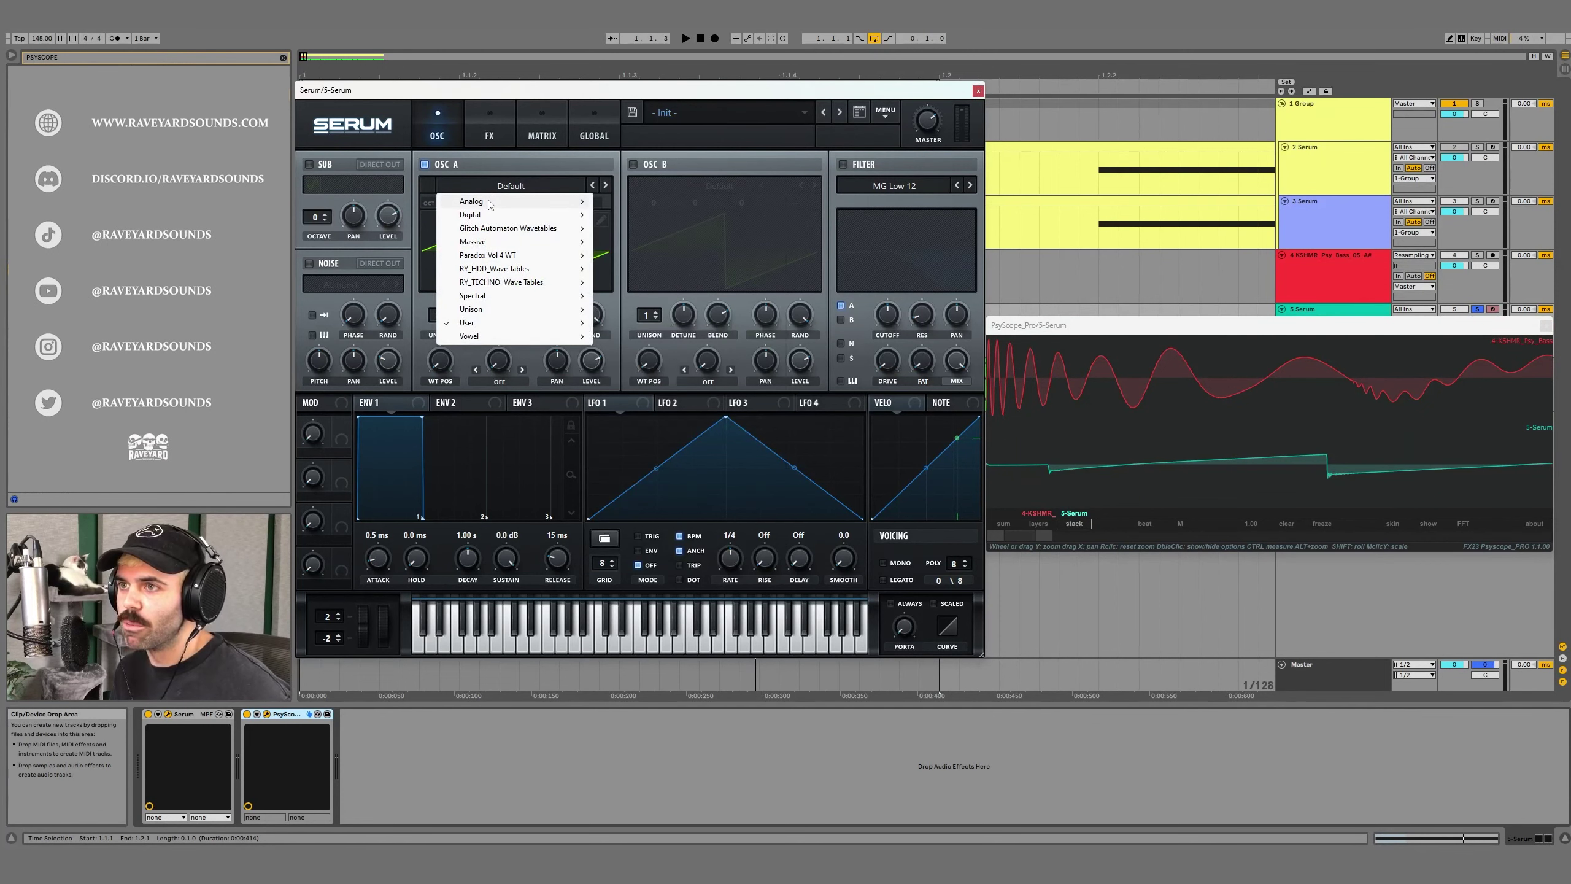
mouse_move(491, 204)
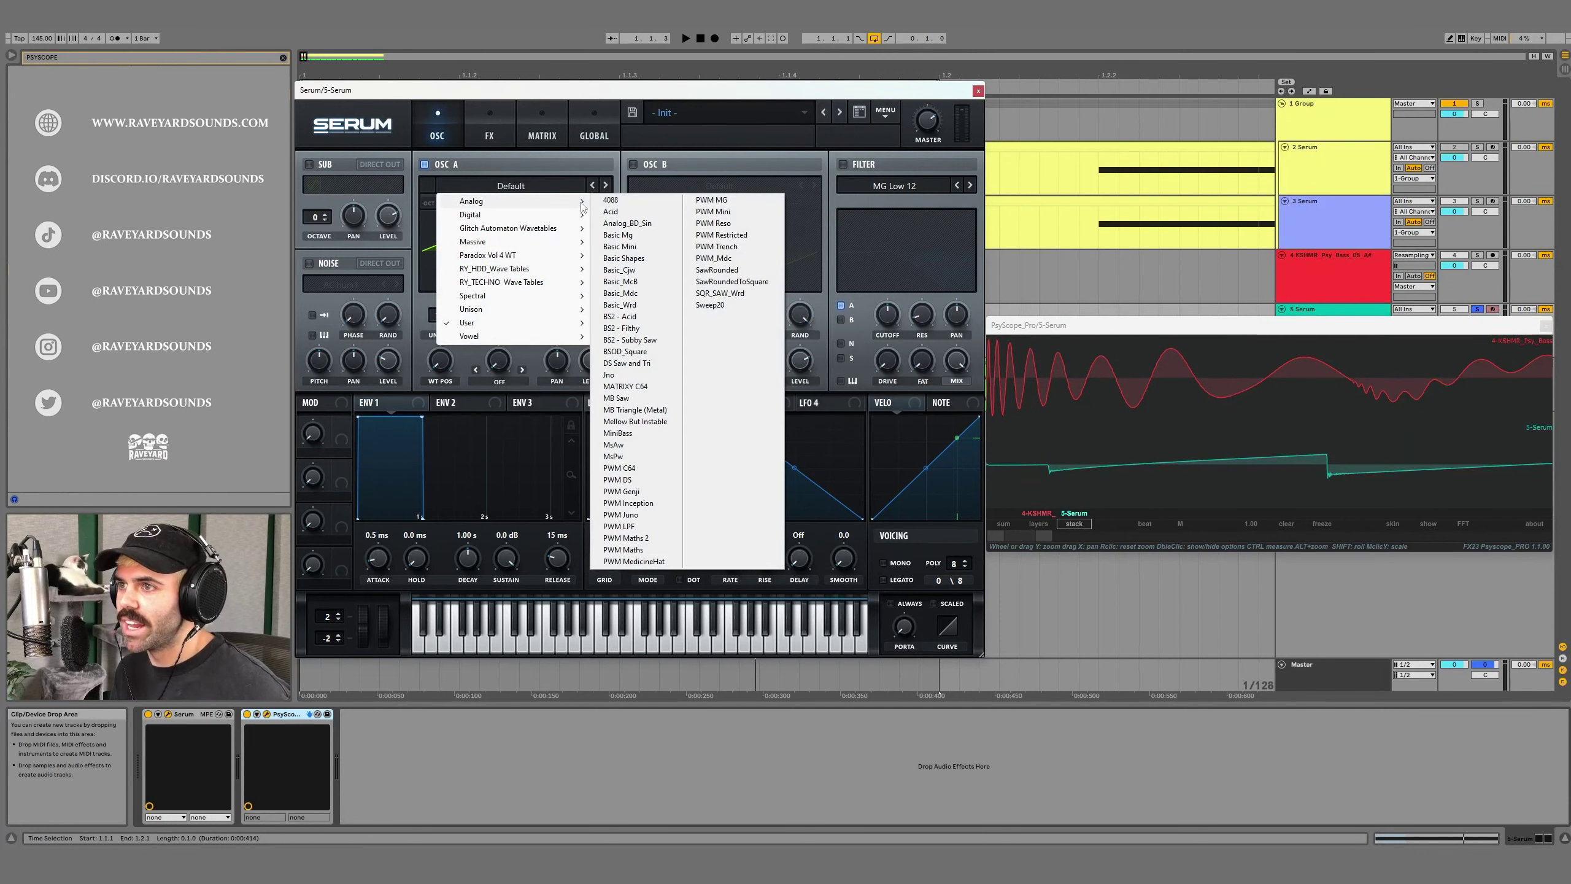
click(626, 228)
Step: Play the Serum clip with the sine wavetable and compare its waveform with the KSHMR bass in the stacked scope
key(space)
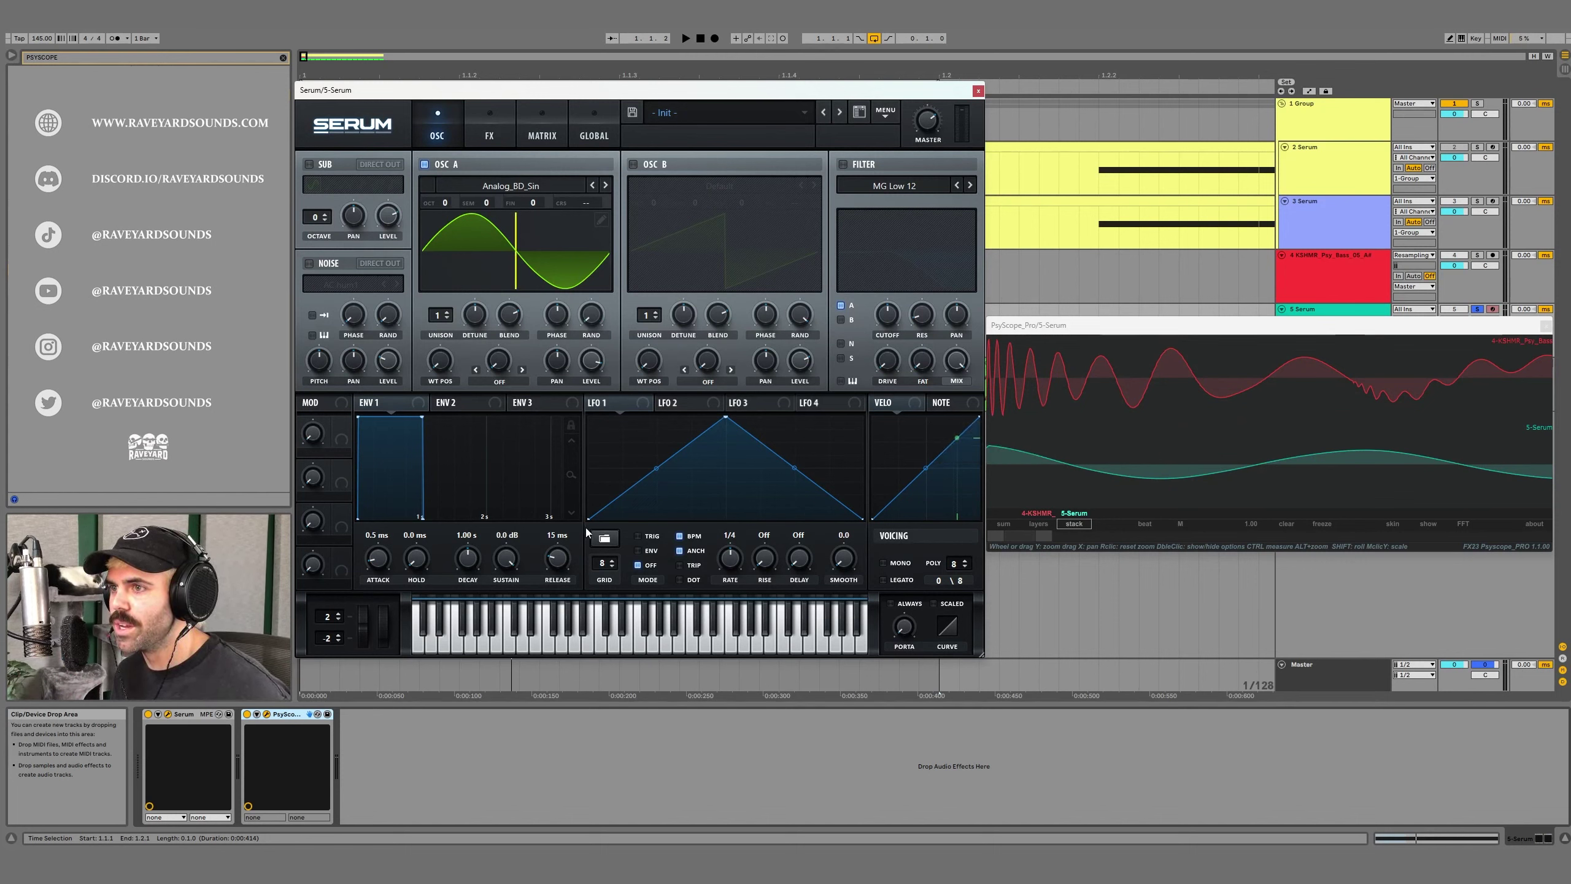
key(space)
drag(1043, 536, 1354, 536)
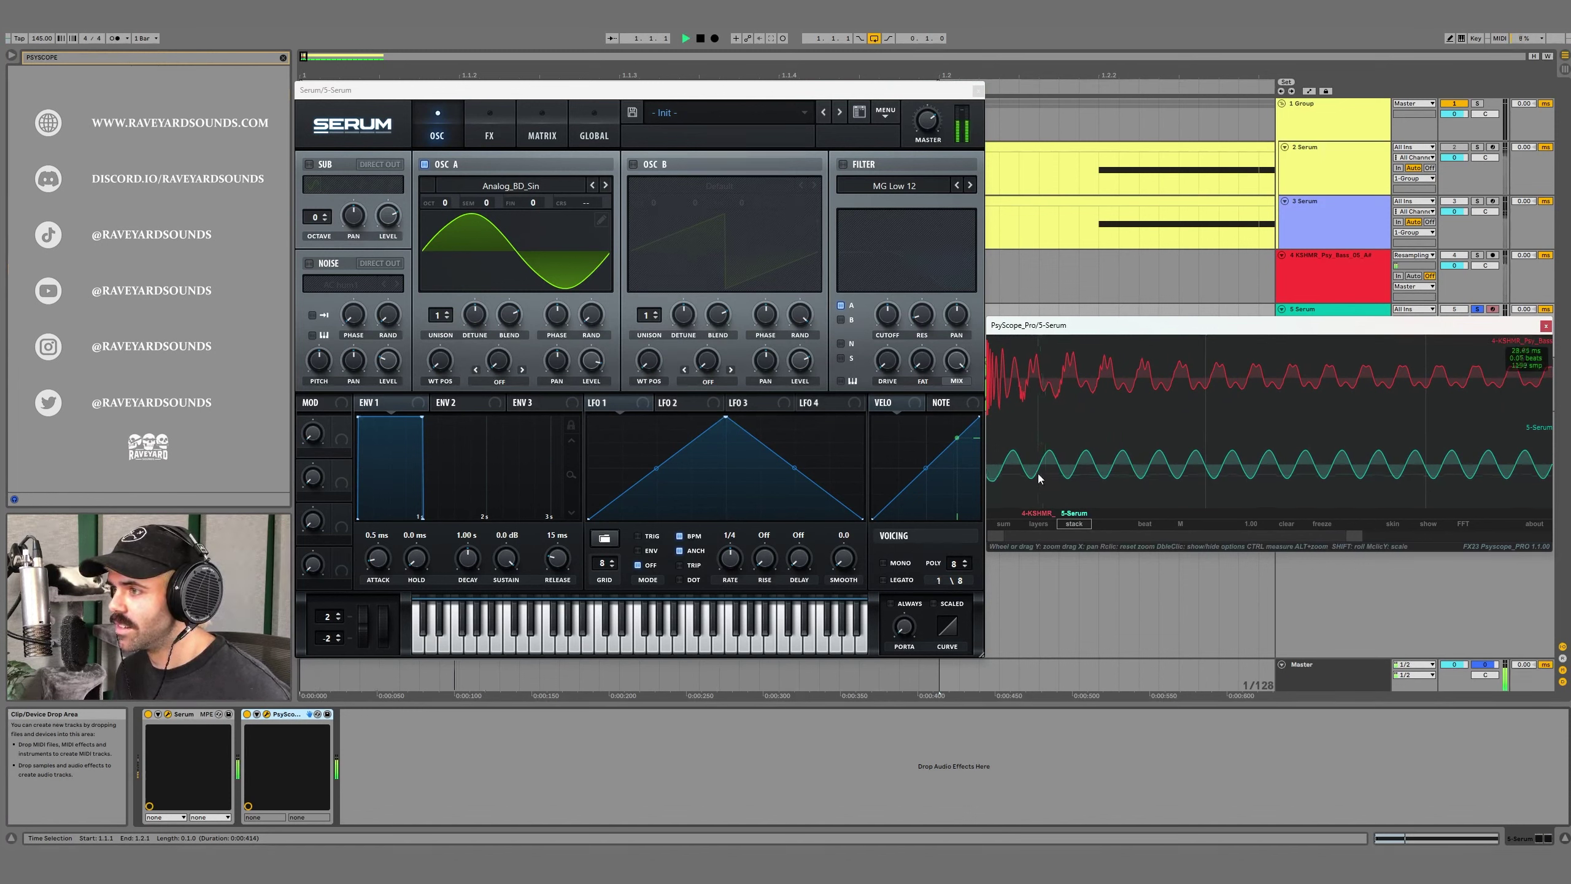
key(space)
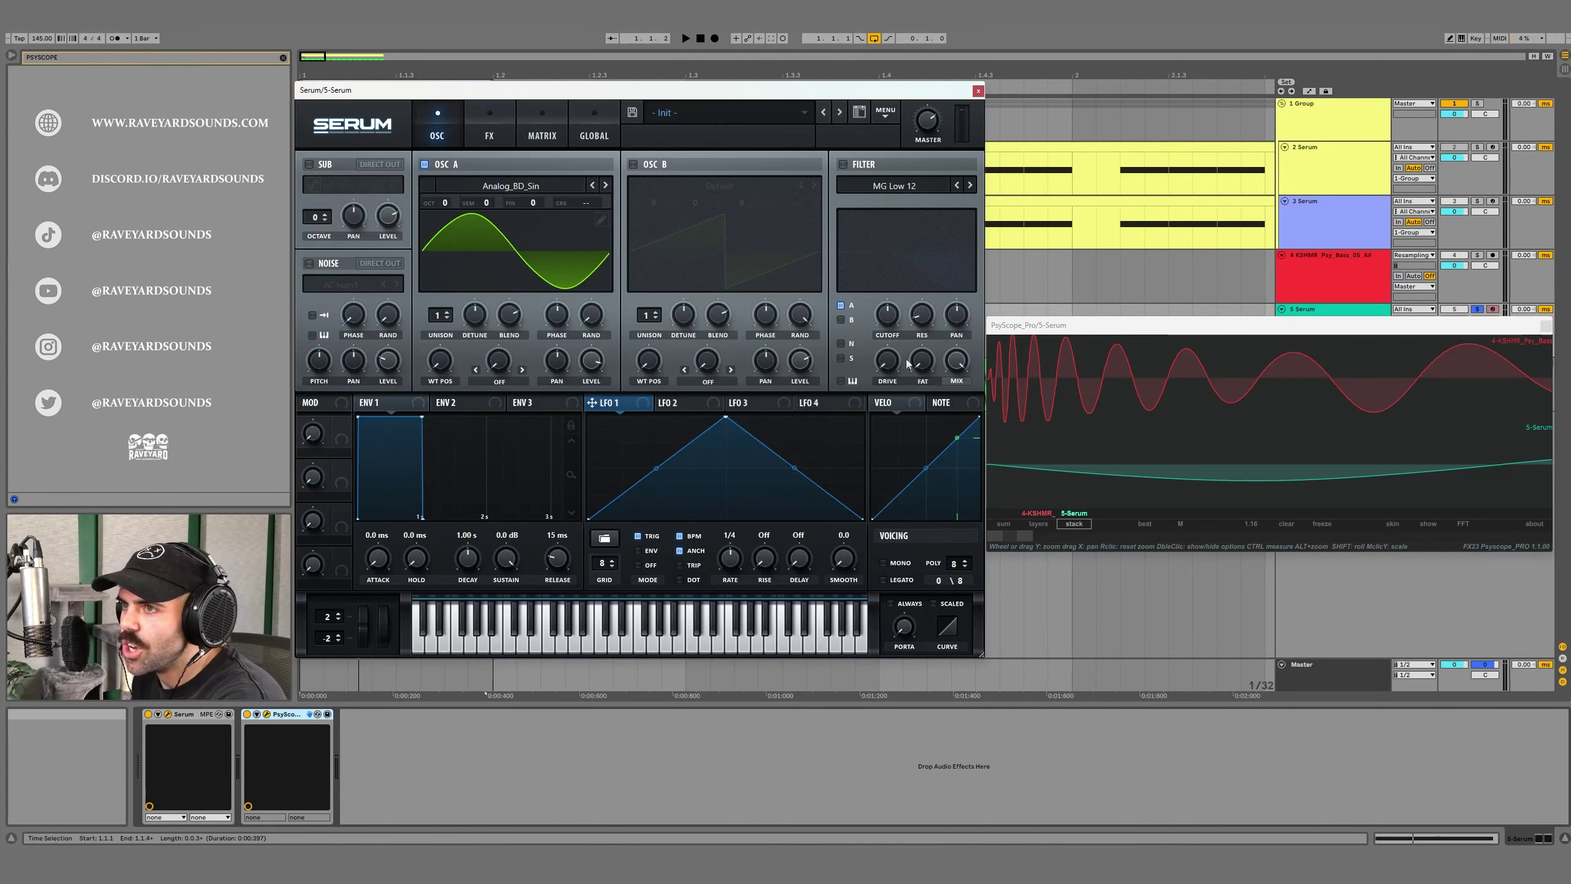
Step: Route LFO 1 to the global Mast.Tun in the first modulation matrix slot and make the modulation unipolar
click(548, 131)
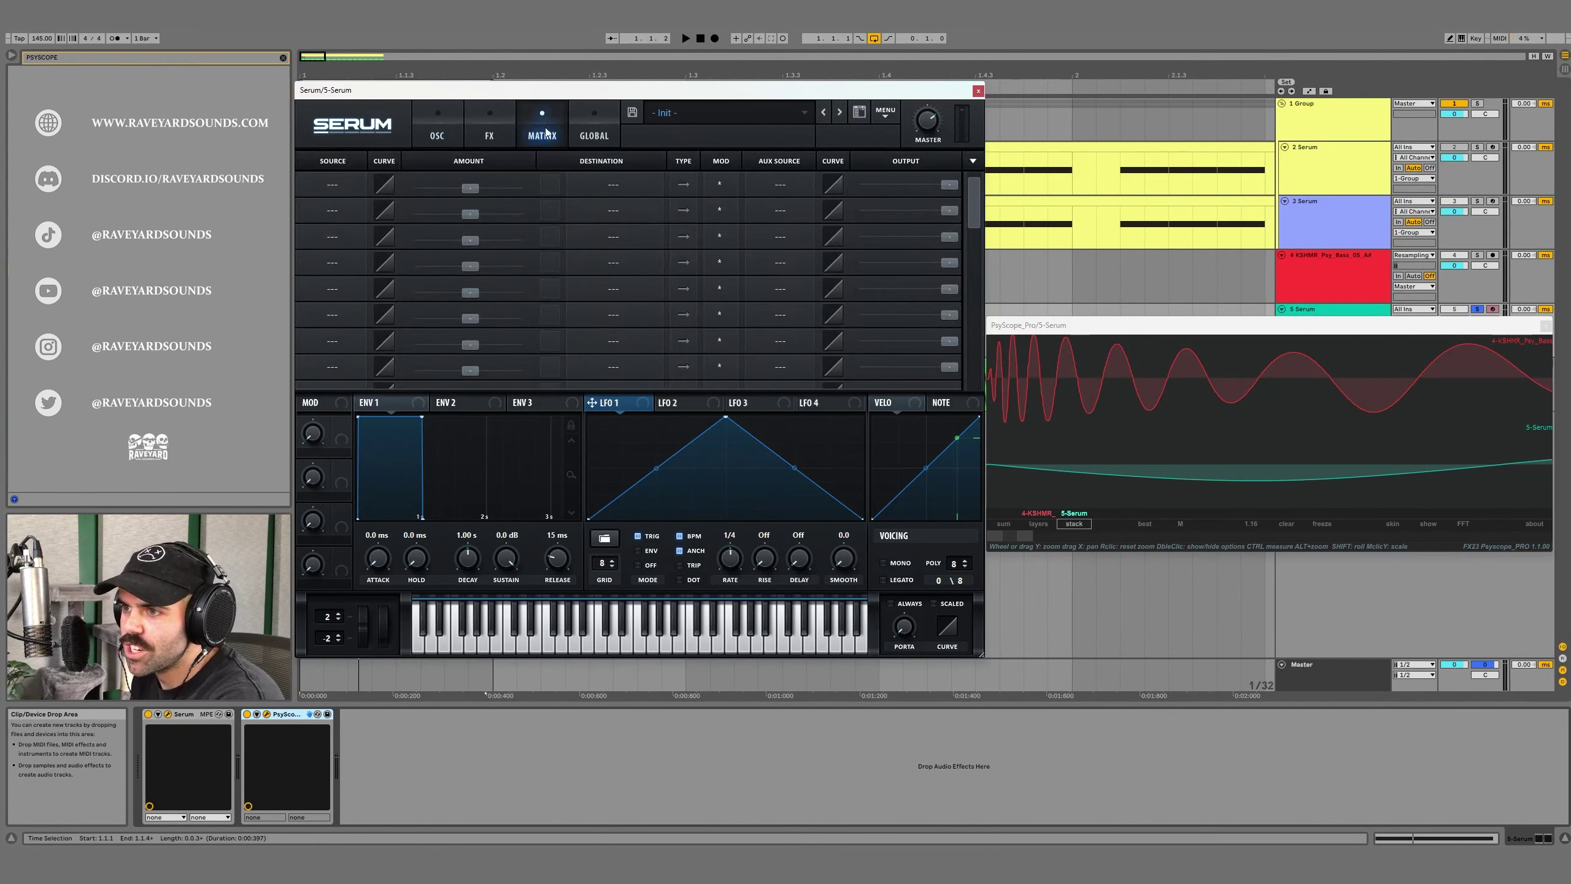
click(341, 185)
click(352, 269)
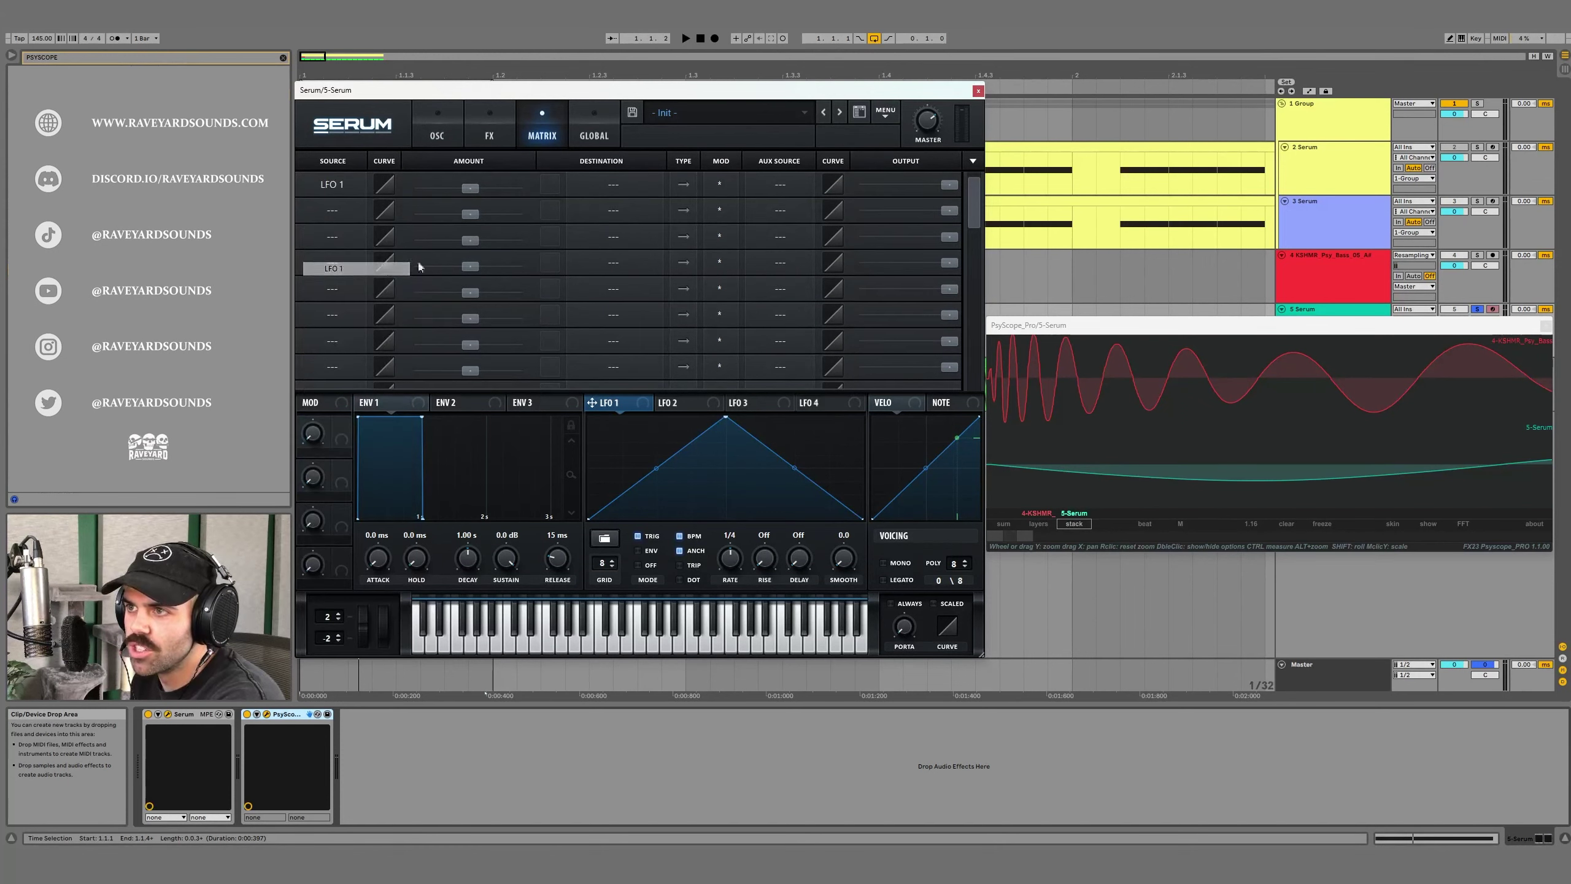
click(618, 182)
mouse_move(631, 296)
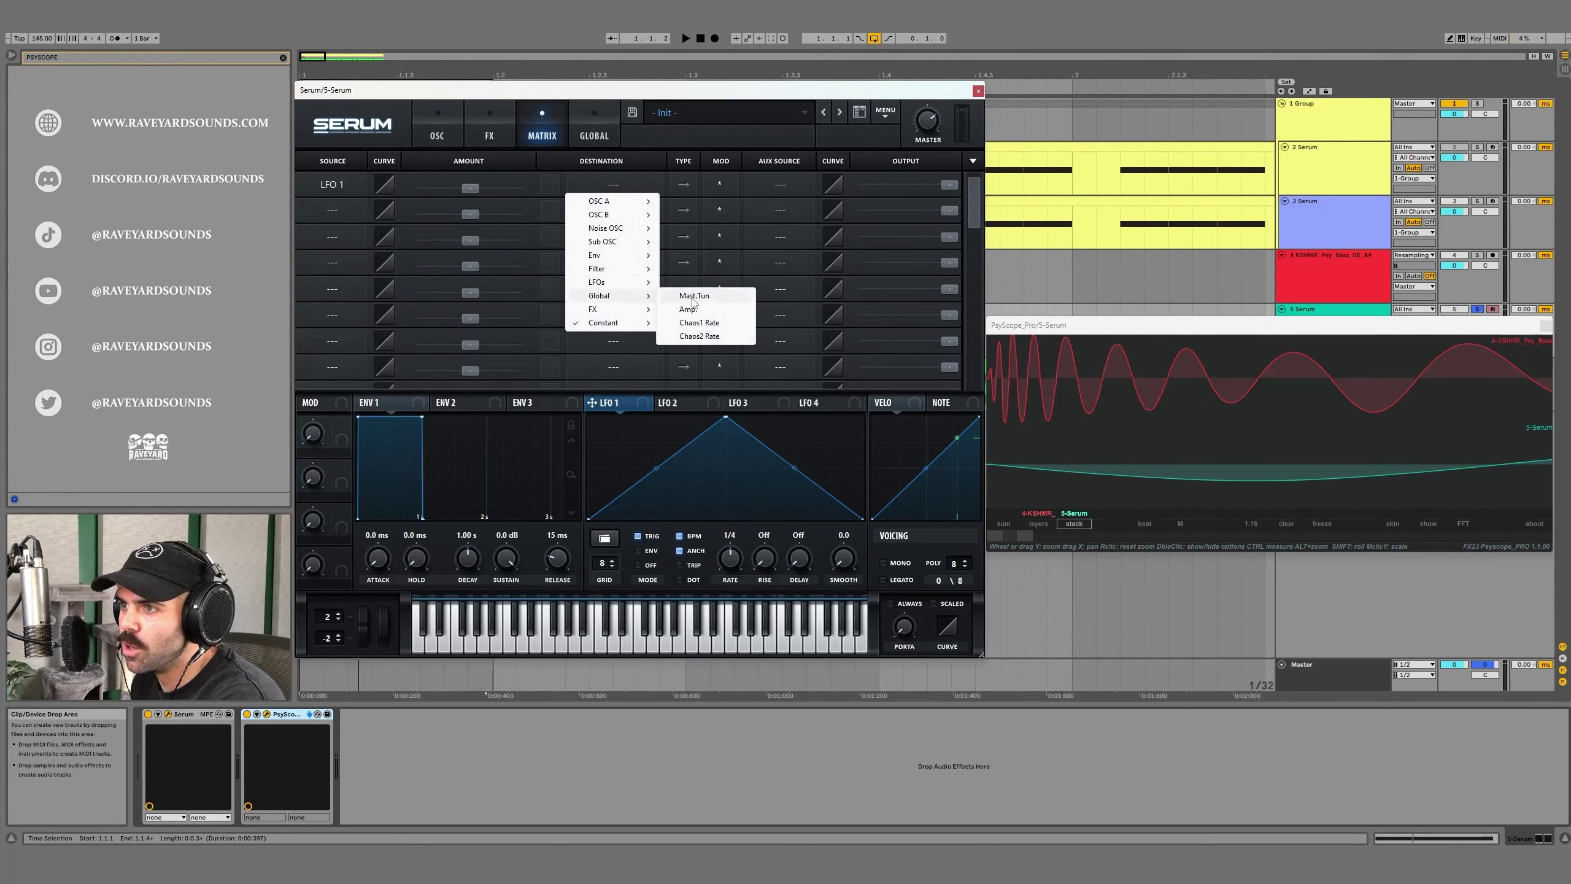
click(693, 297)
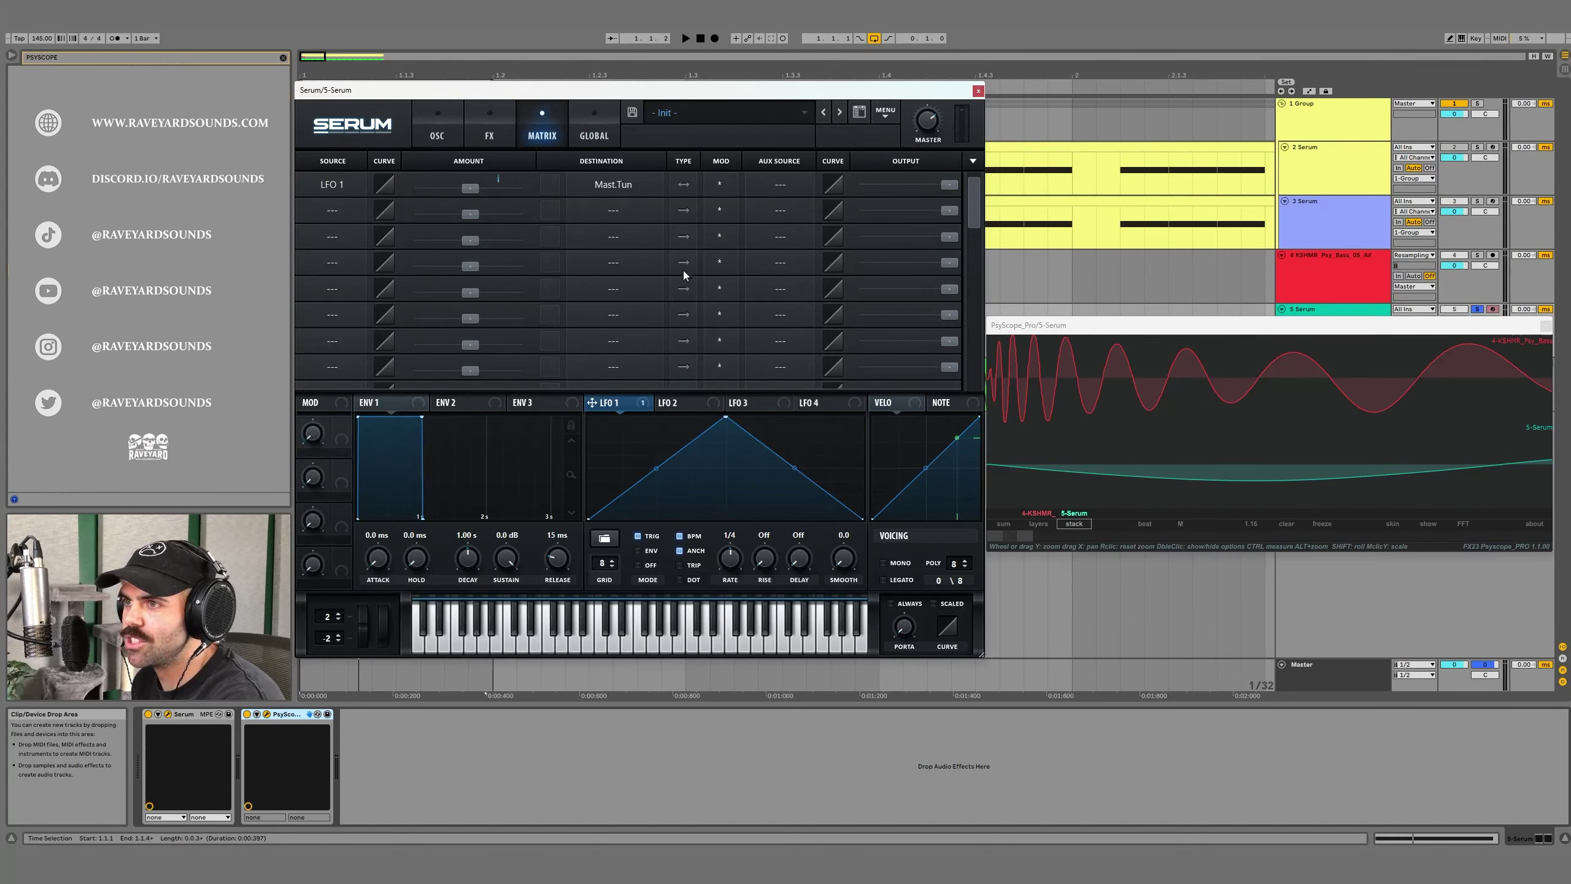
click(684, 185)
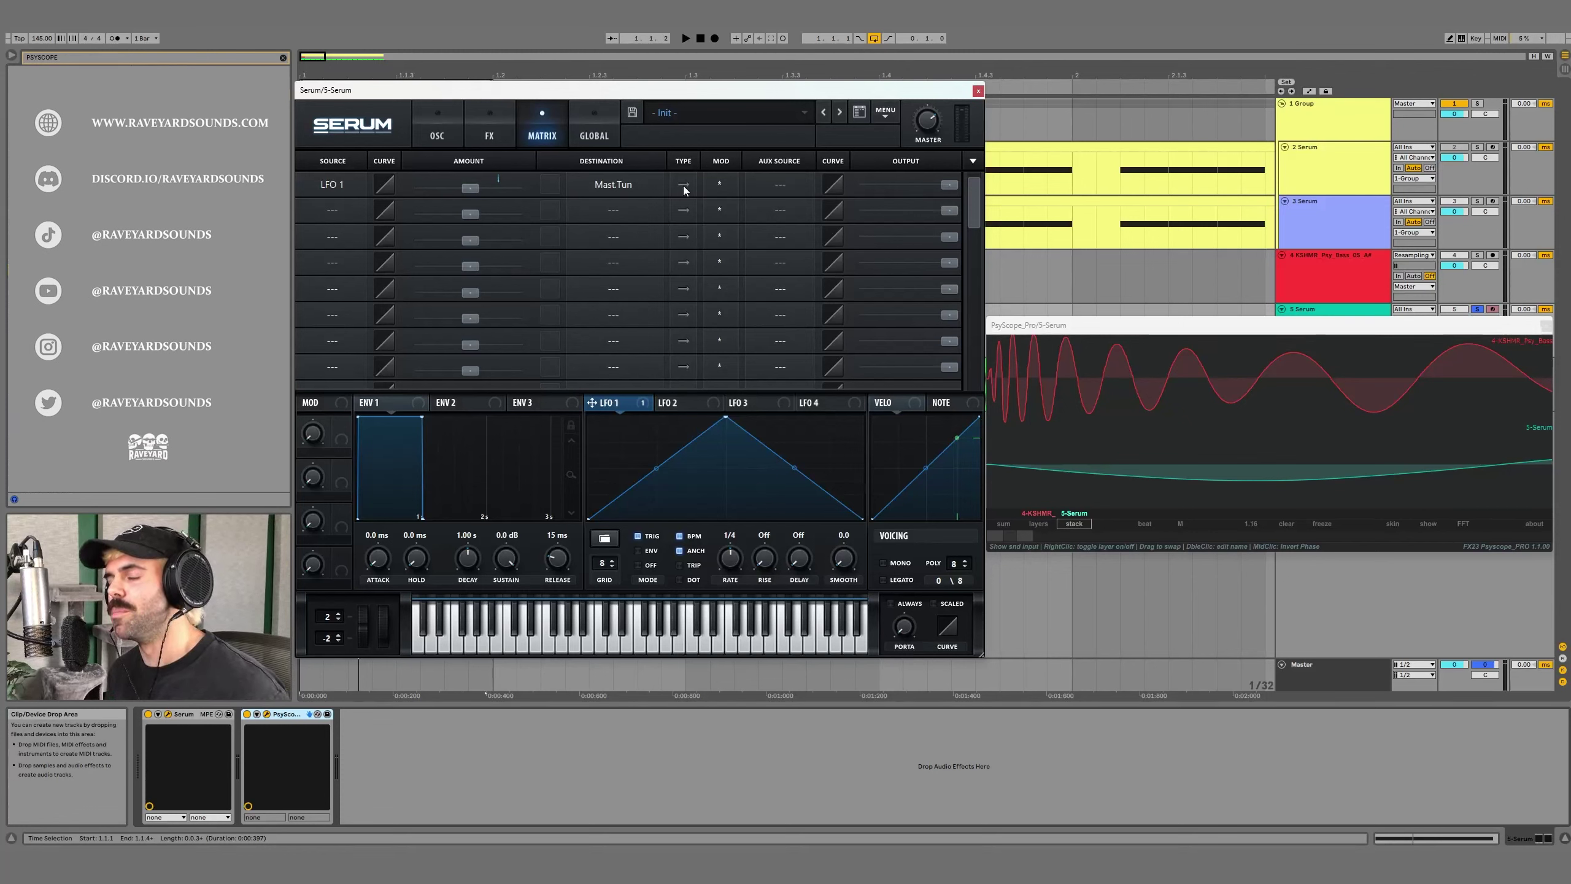
Step: Play the clip with LFO 1's Mast.Tun amount raised about halfway, and reshape LFO 1 into a full-length falling ramp in ENV mode
key(space)
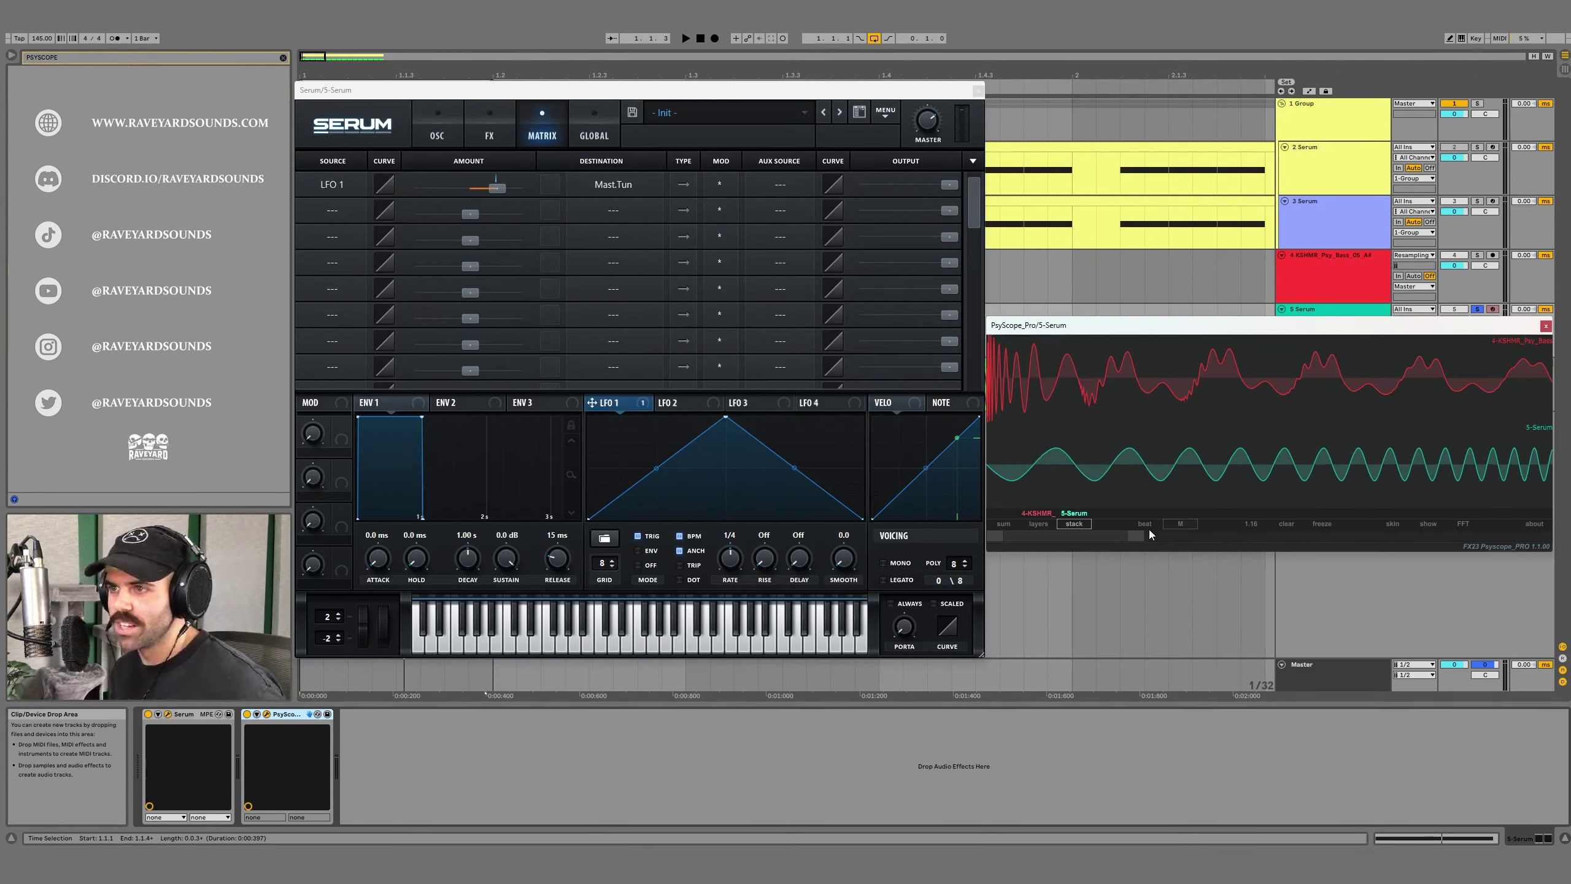
key(space)
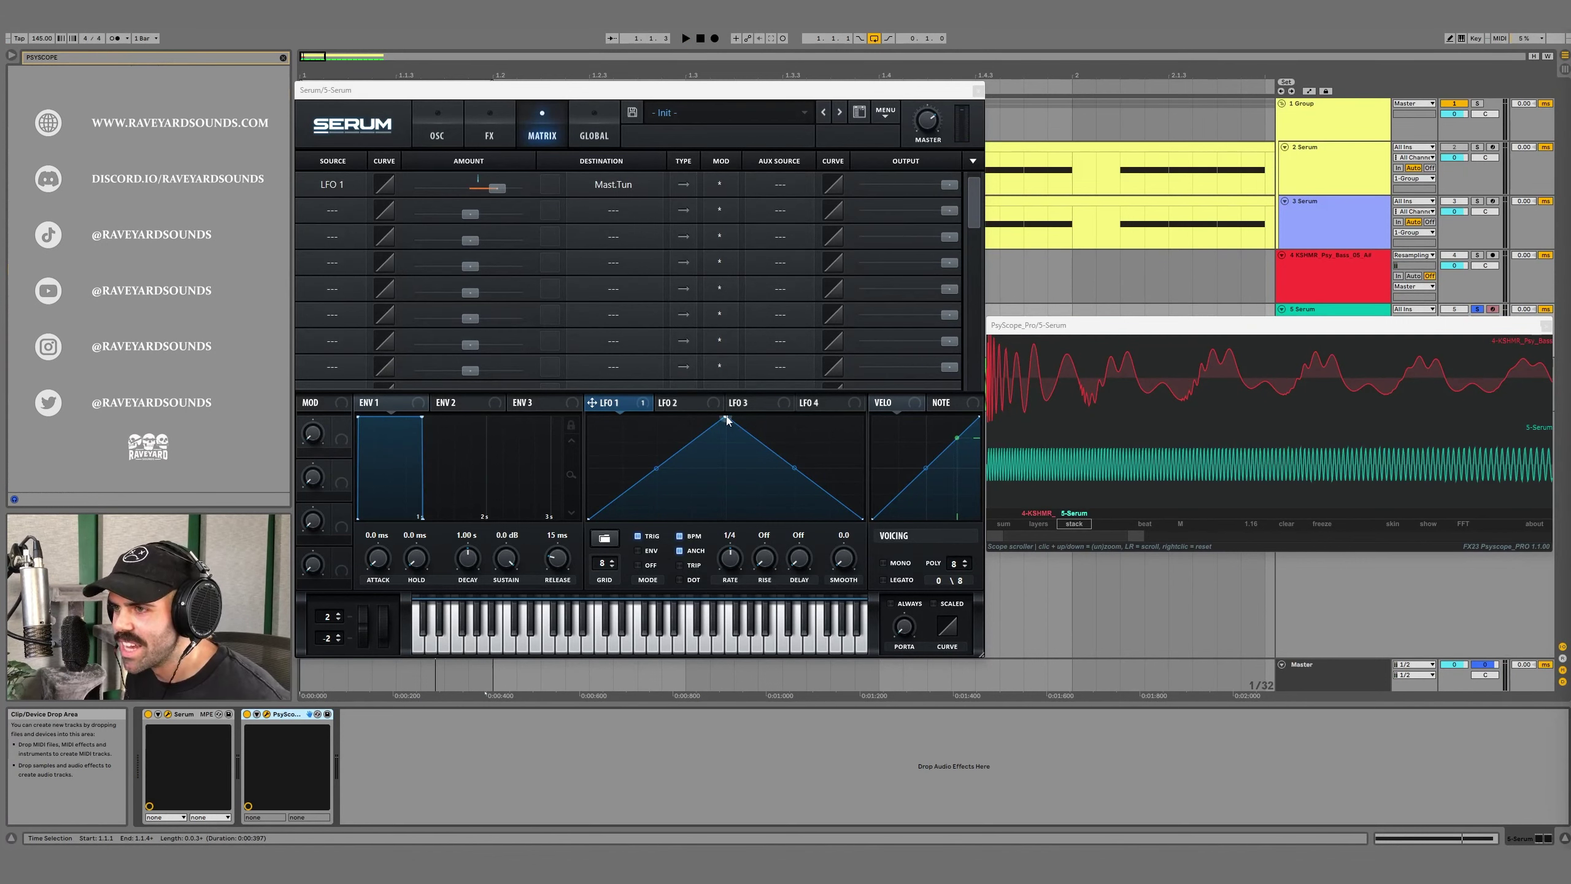
click(638, 550)
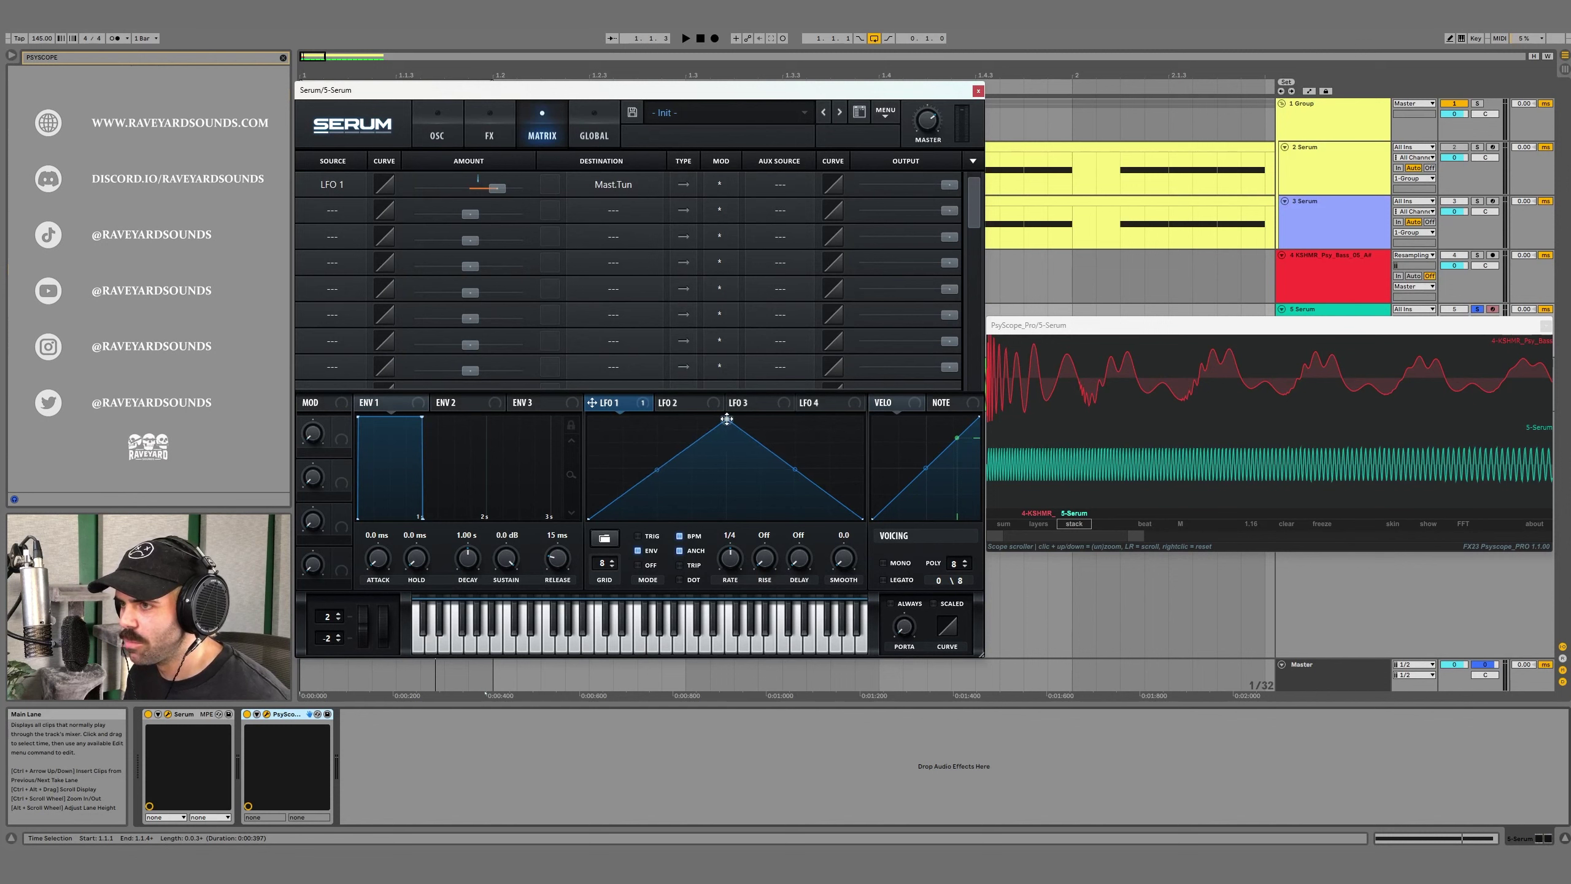
drag(727, 419, 554, 360)
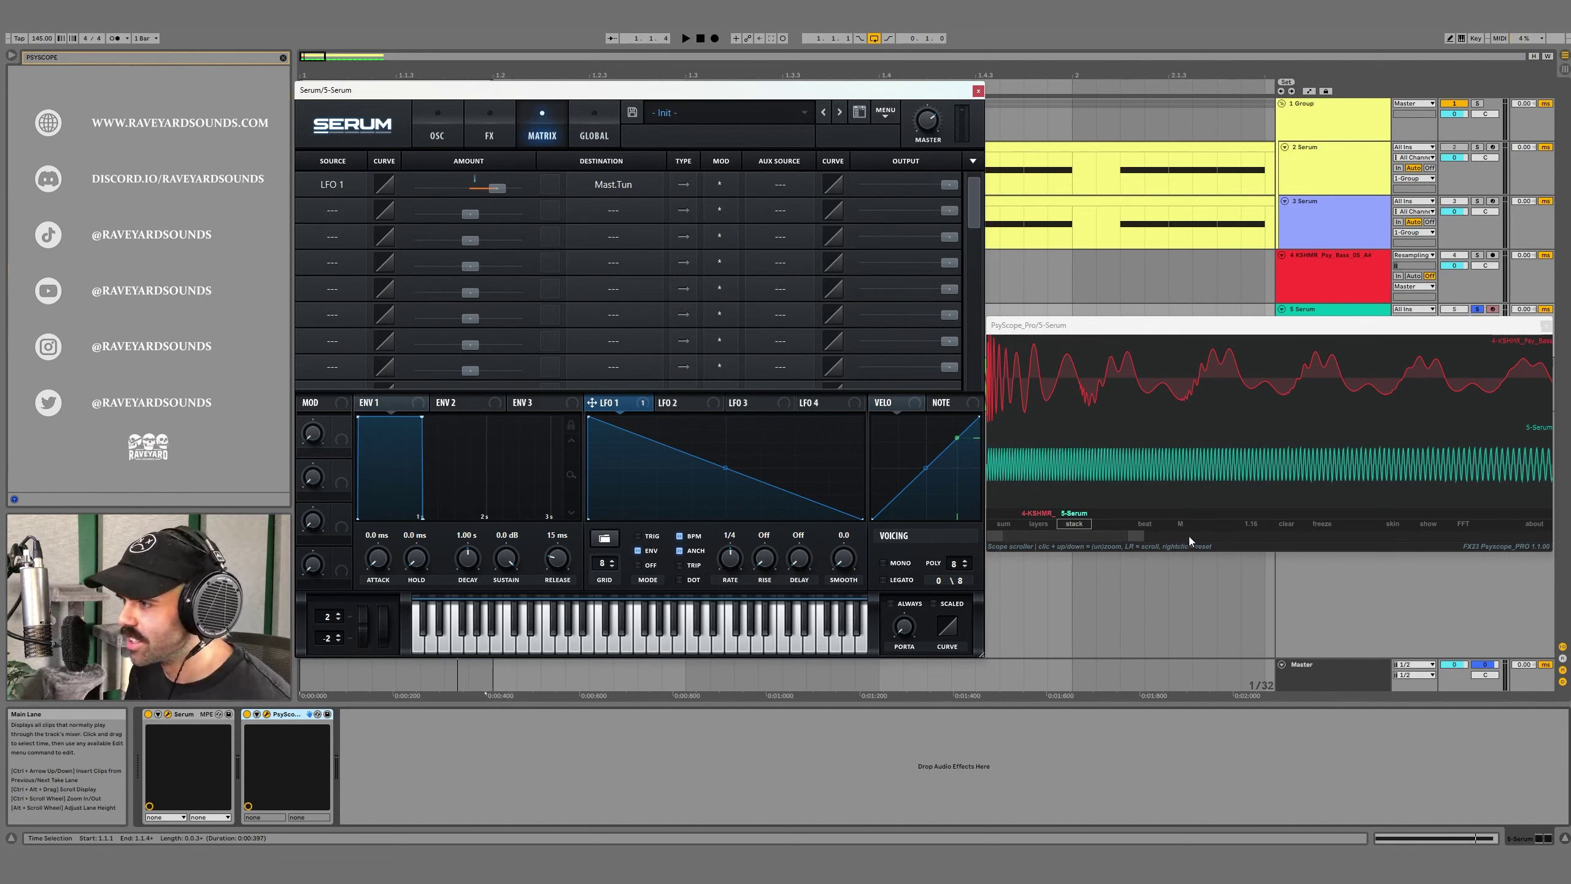
Step: Measure the KSHMR transient's length in PsyScope and check the note lengths in milliseconds at 145 BPM on the Tuneform converter page
drag(1144, 538, 1036, 533)
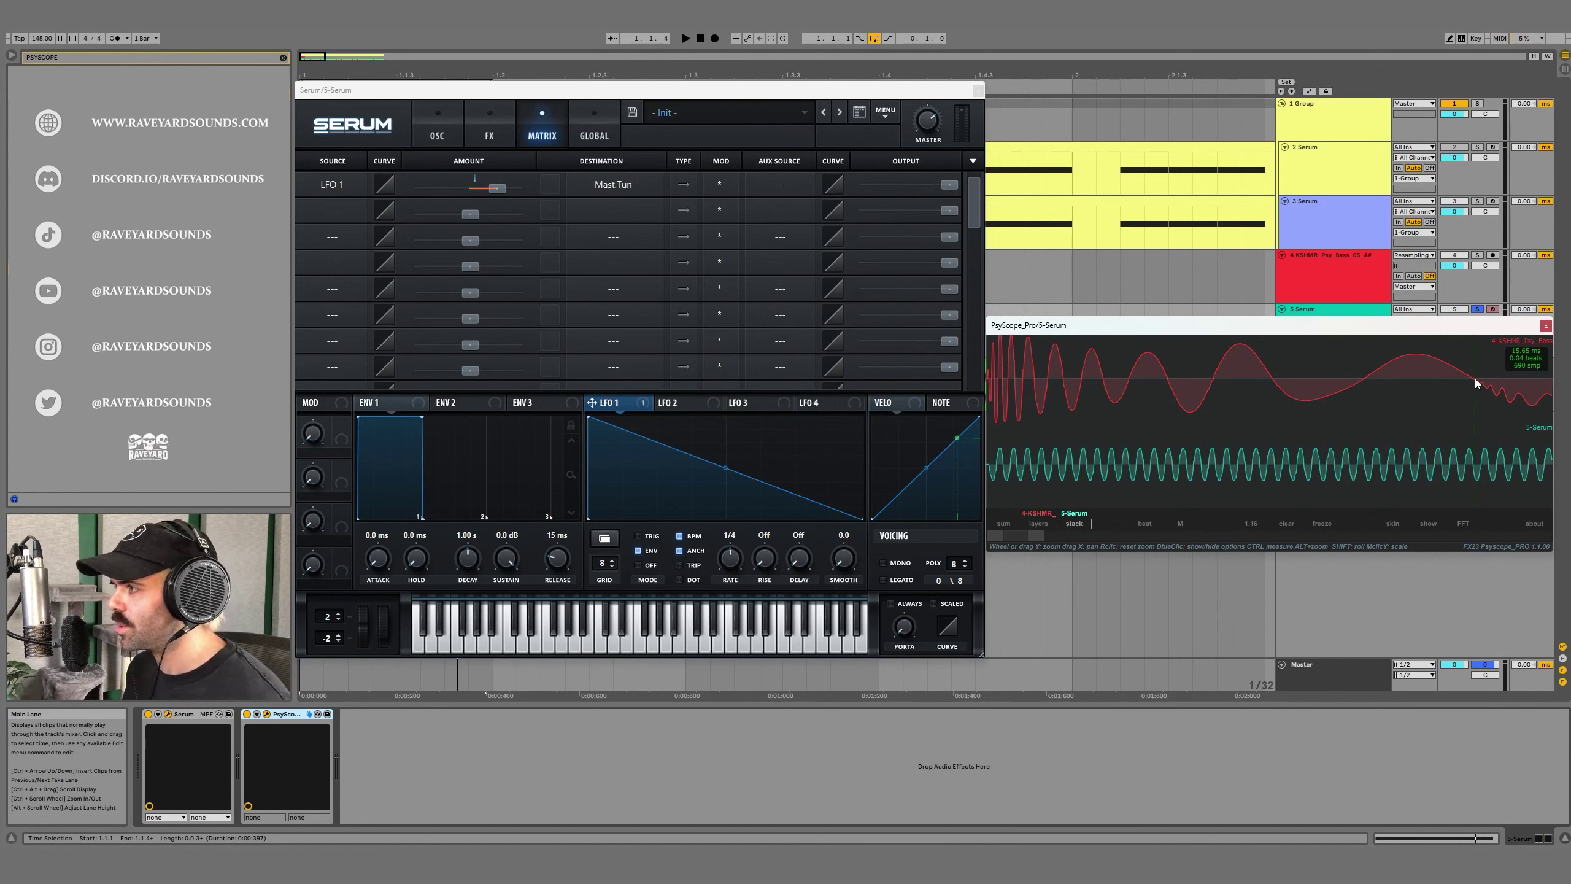
key(alt+Tab)
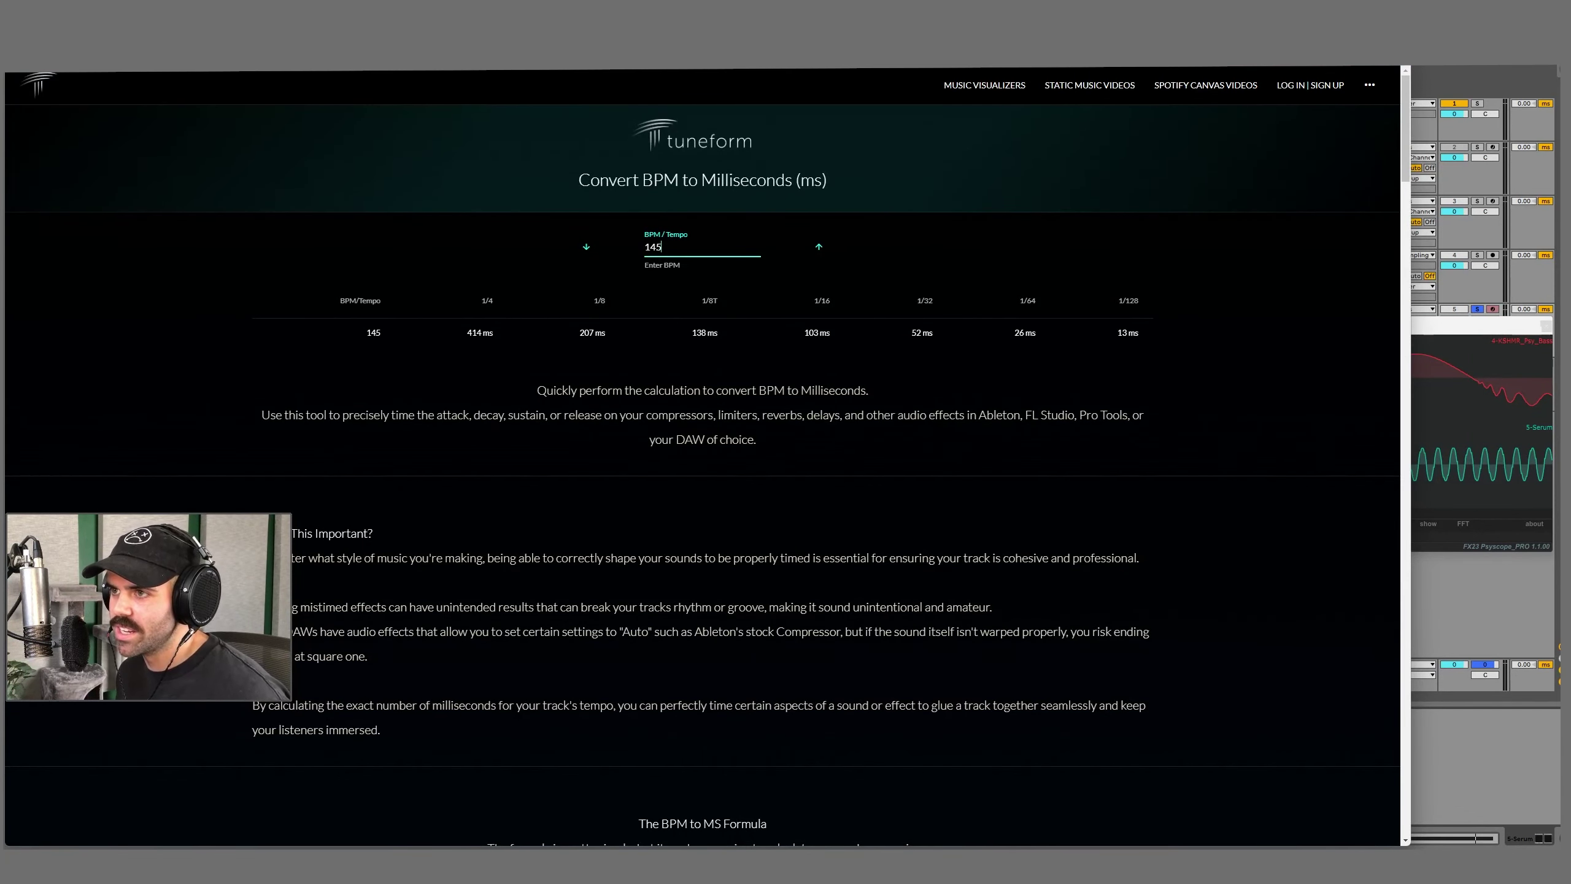
drag(661, 247, 644, 258)
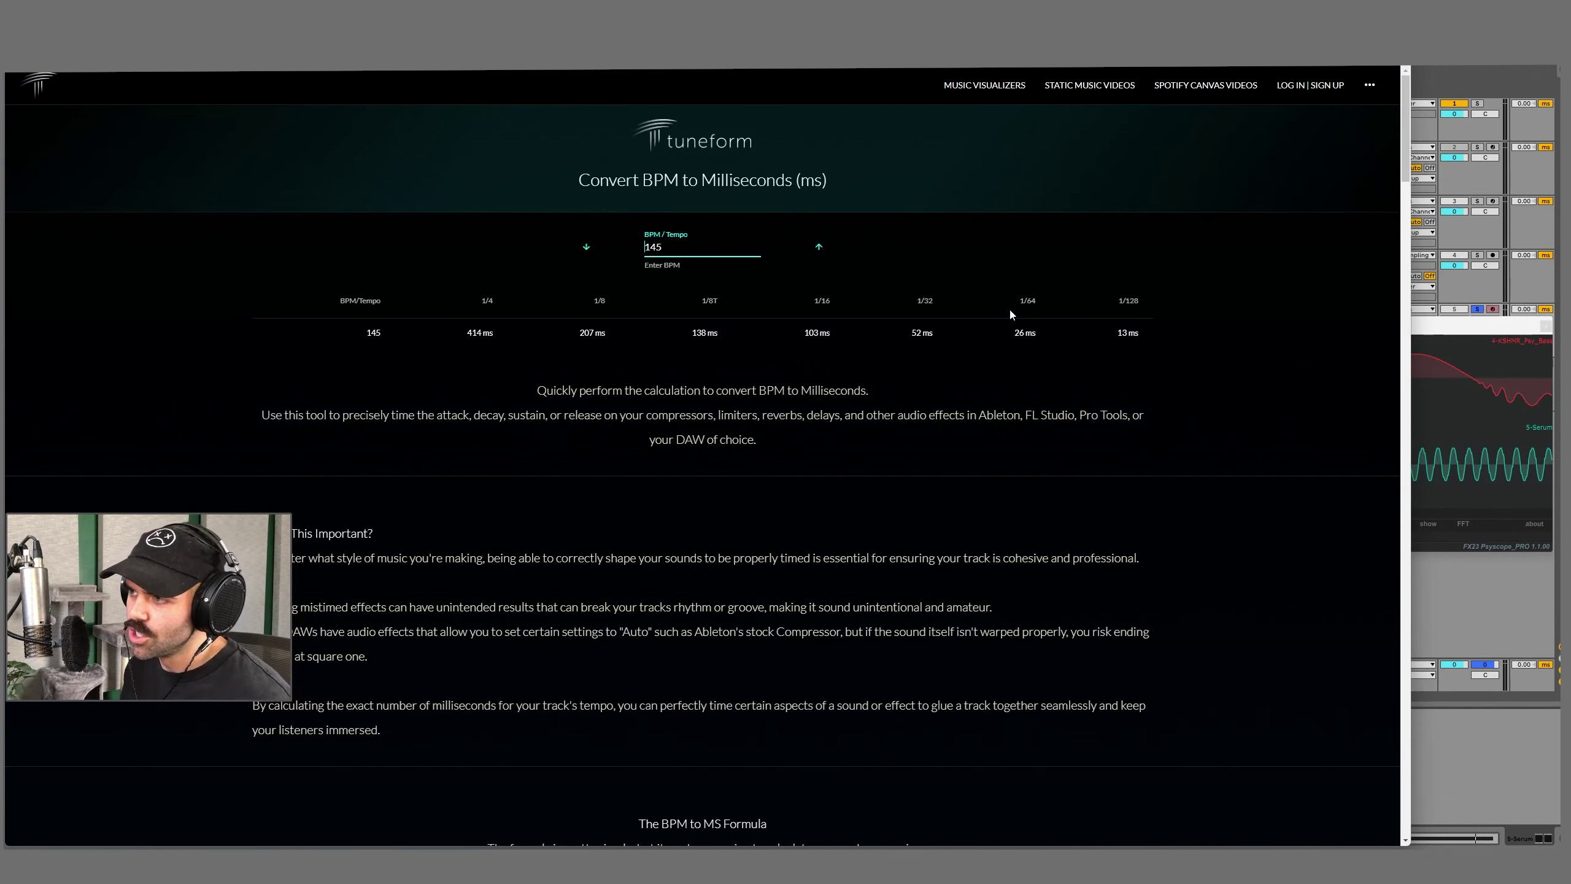
key(alt+Tab)
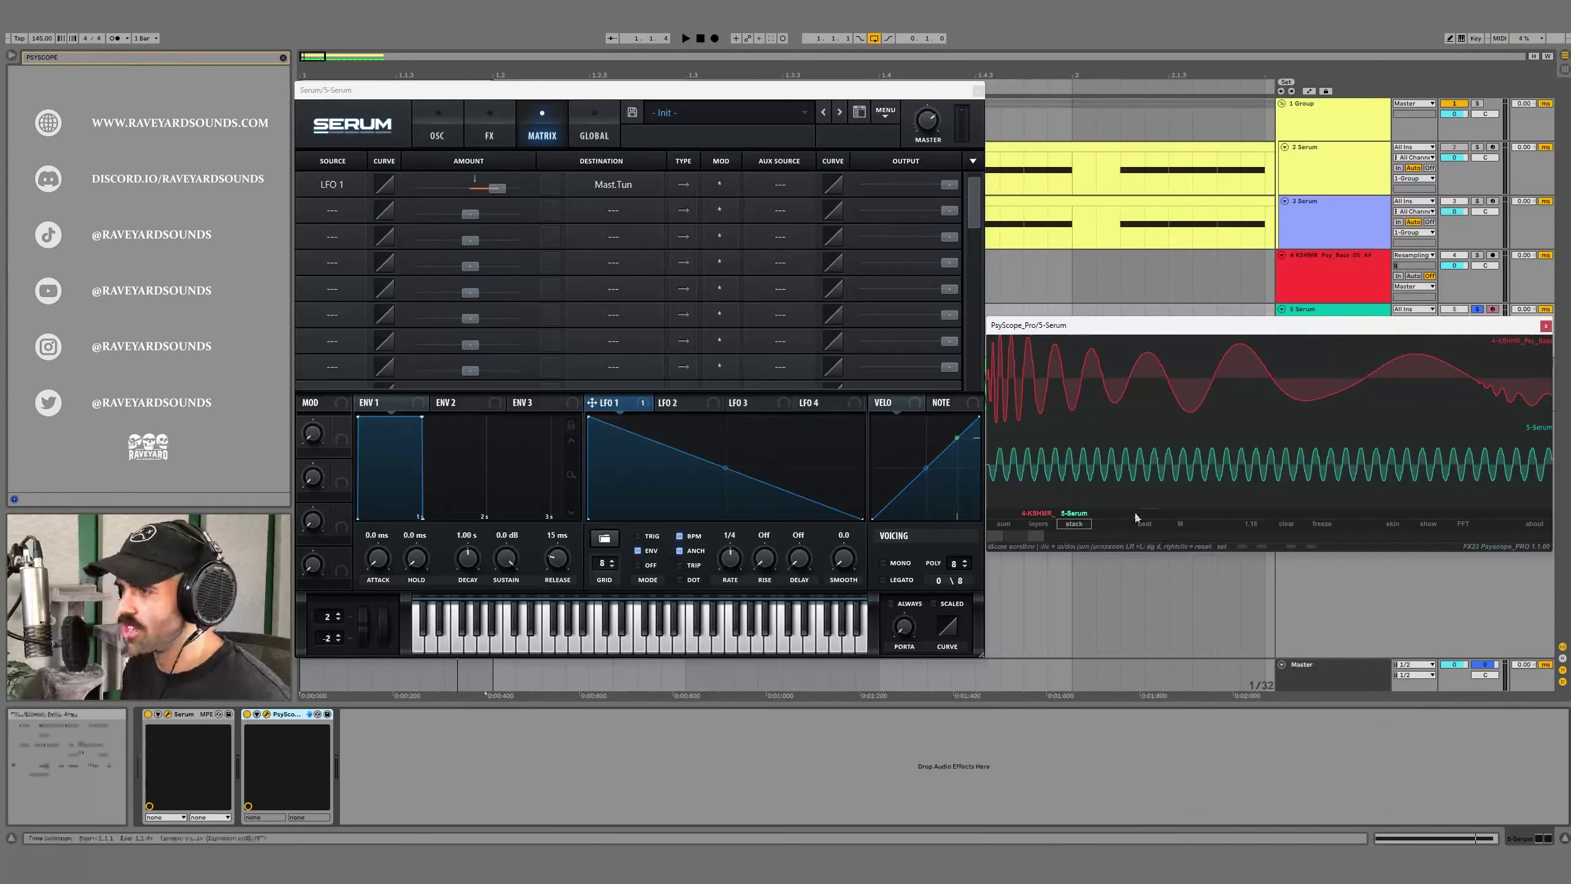
Step: Set LFO 1's rate to 1/64 with its ramp ending about two thirds across, and raise its Mast.Tun amount to 85 during playback
double_click(821, 518)
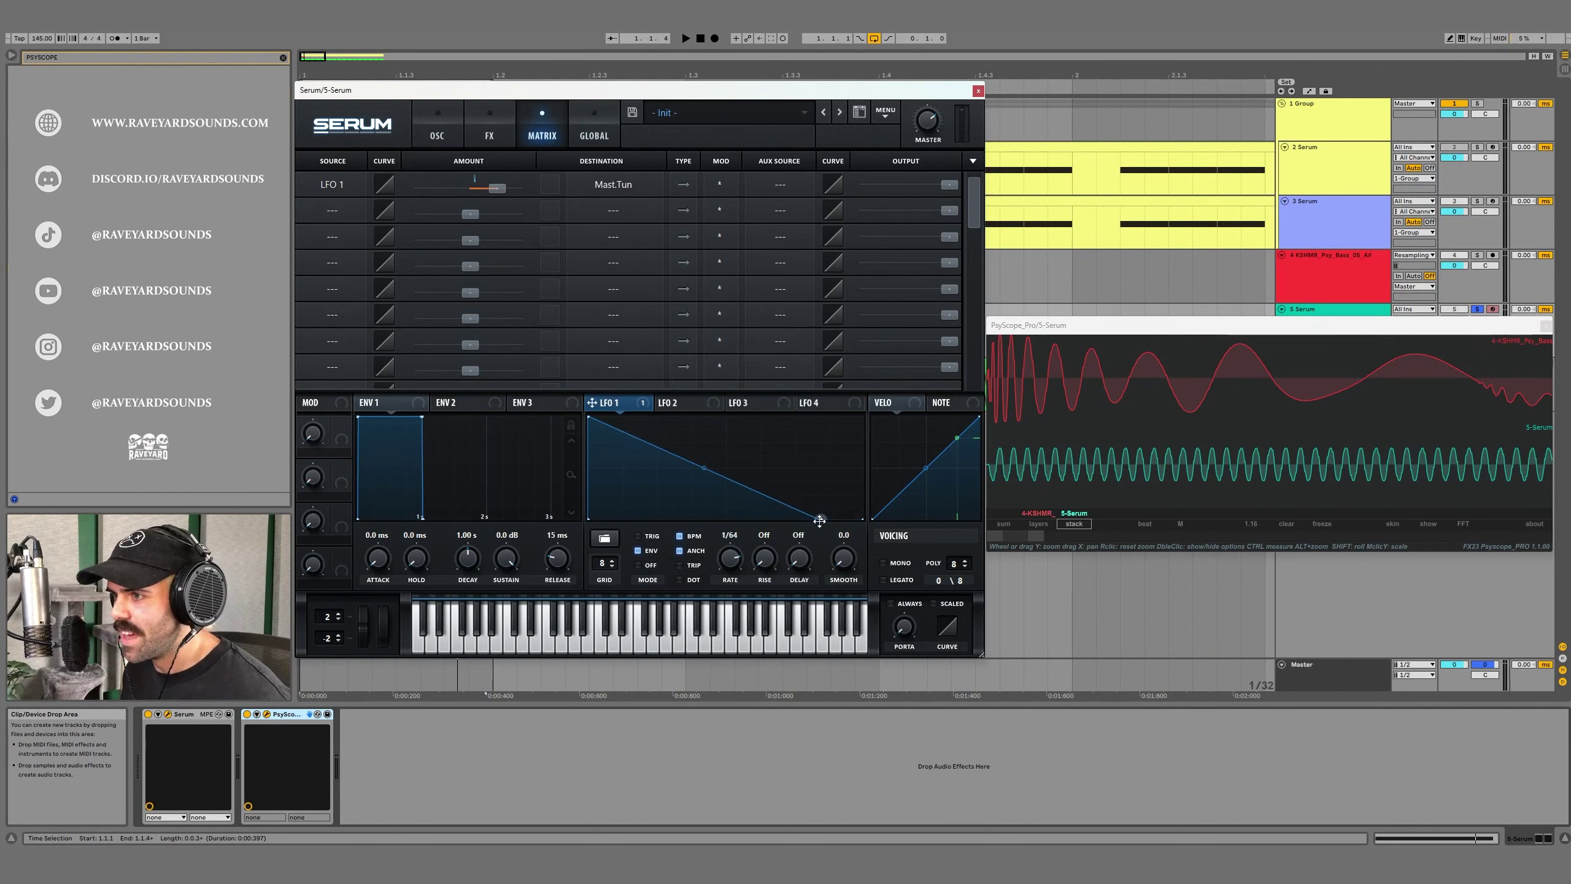
drag(821, 518, 771, 543)
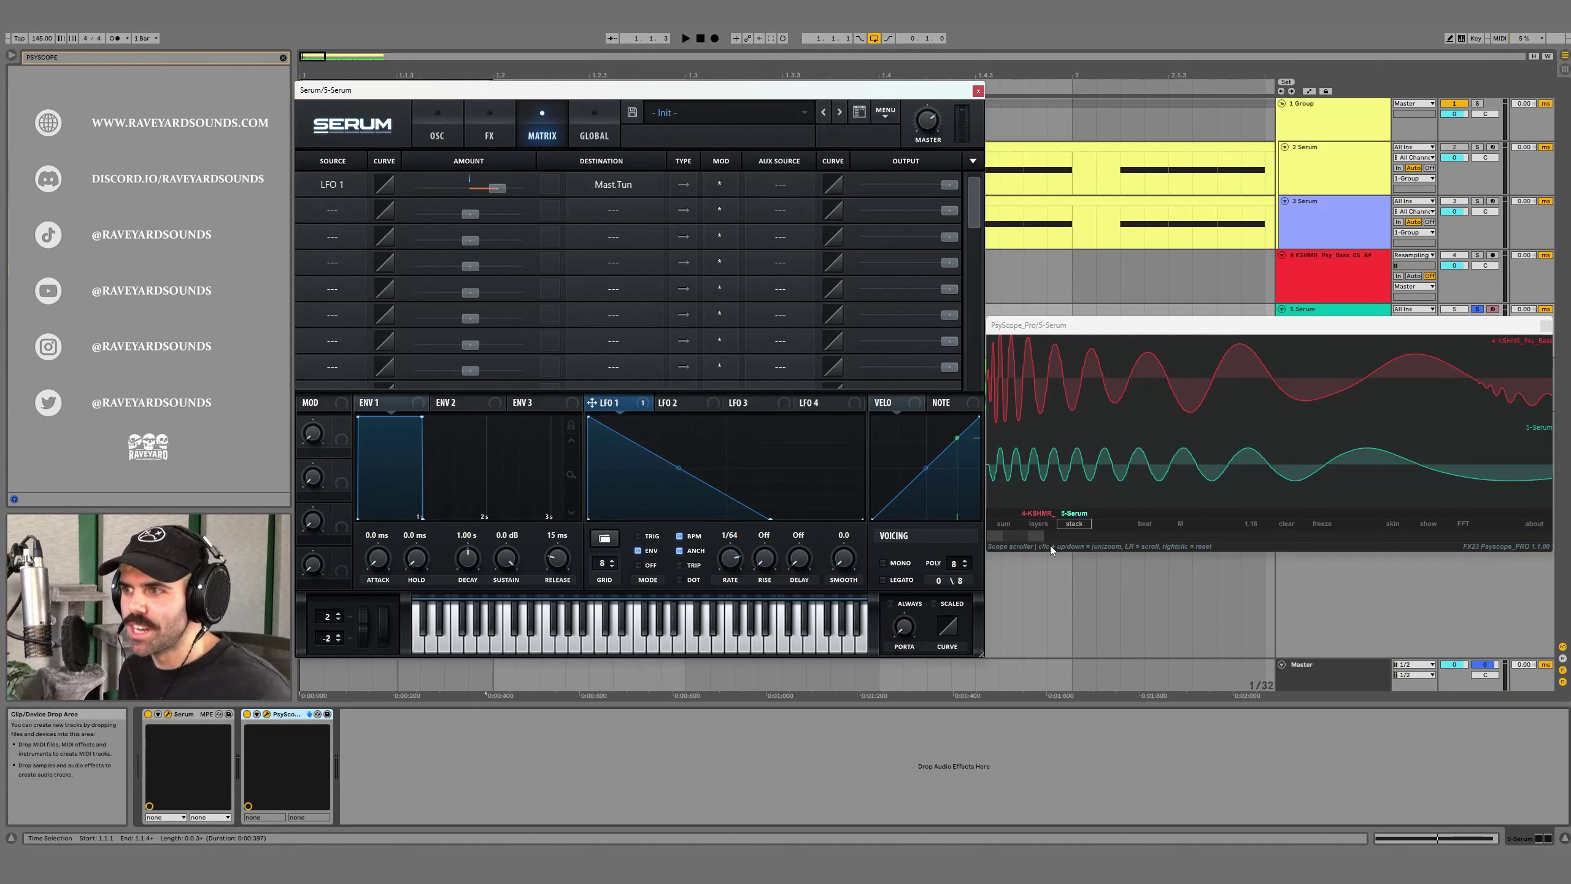
drag(1036, 535, 1028, 528)
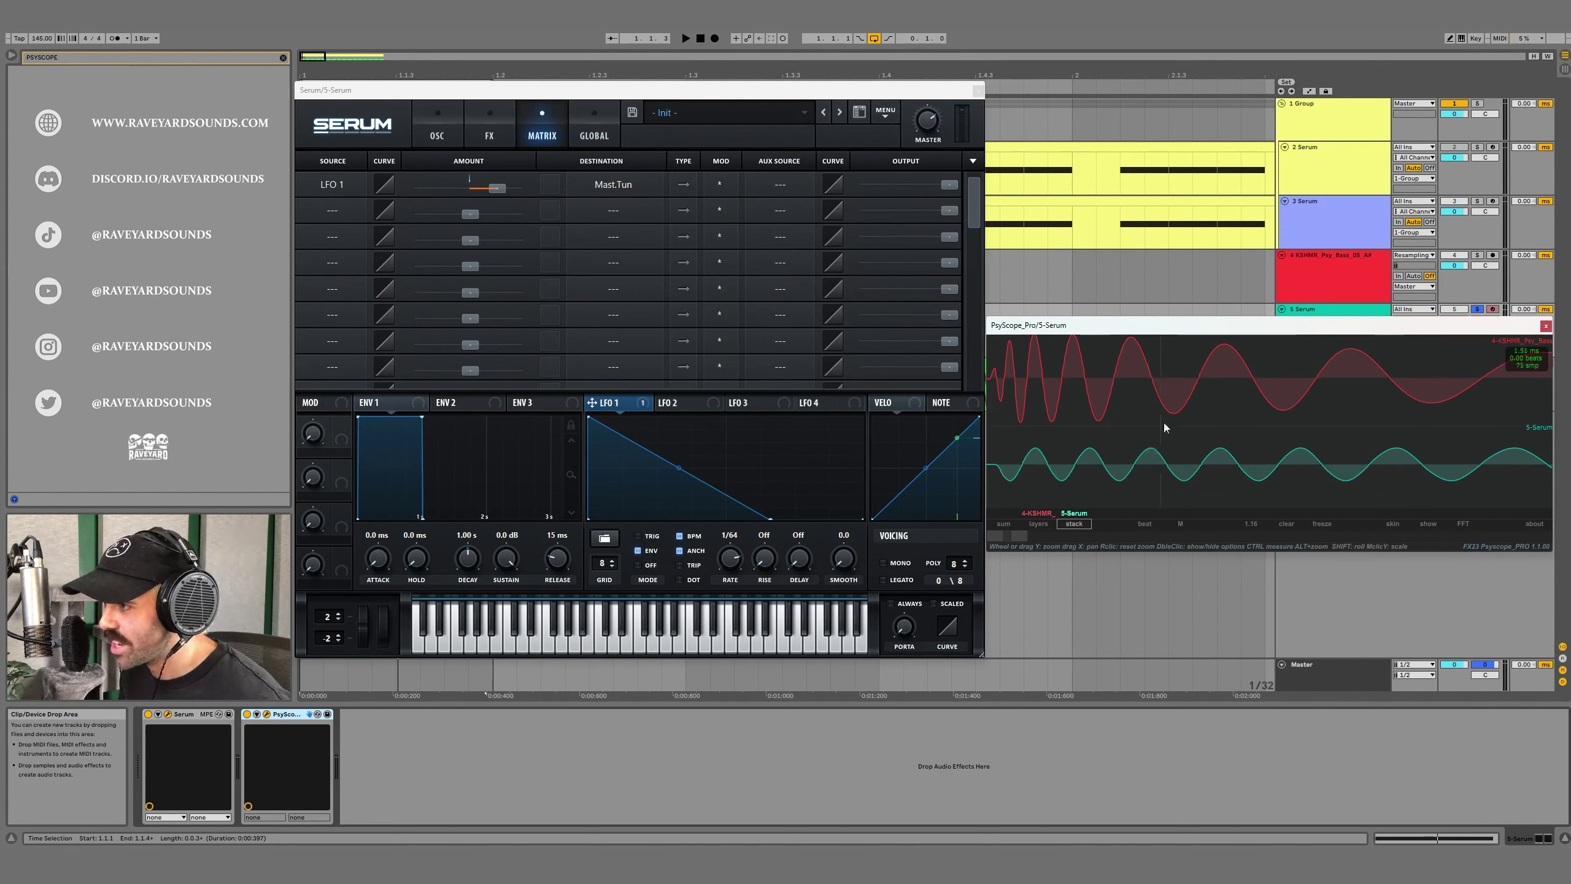
drag(1020, 531, 1017, 539)
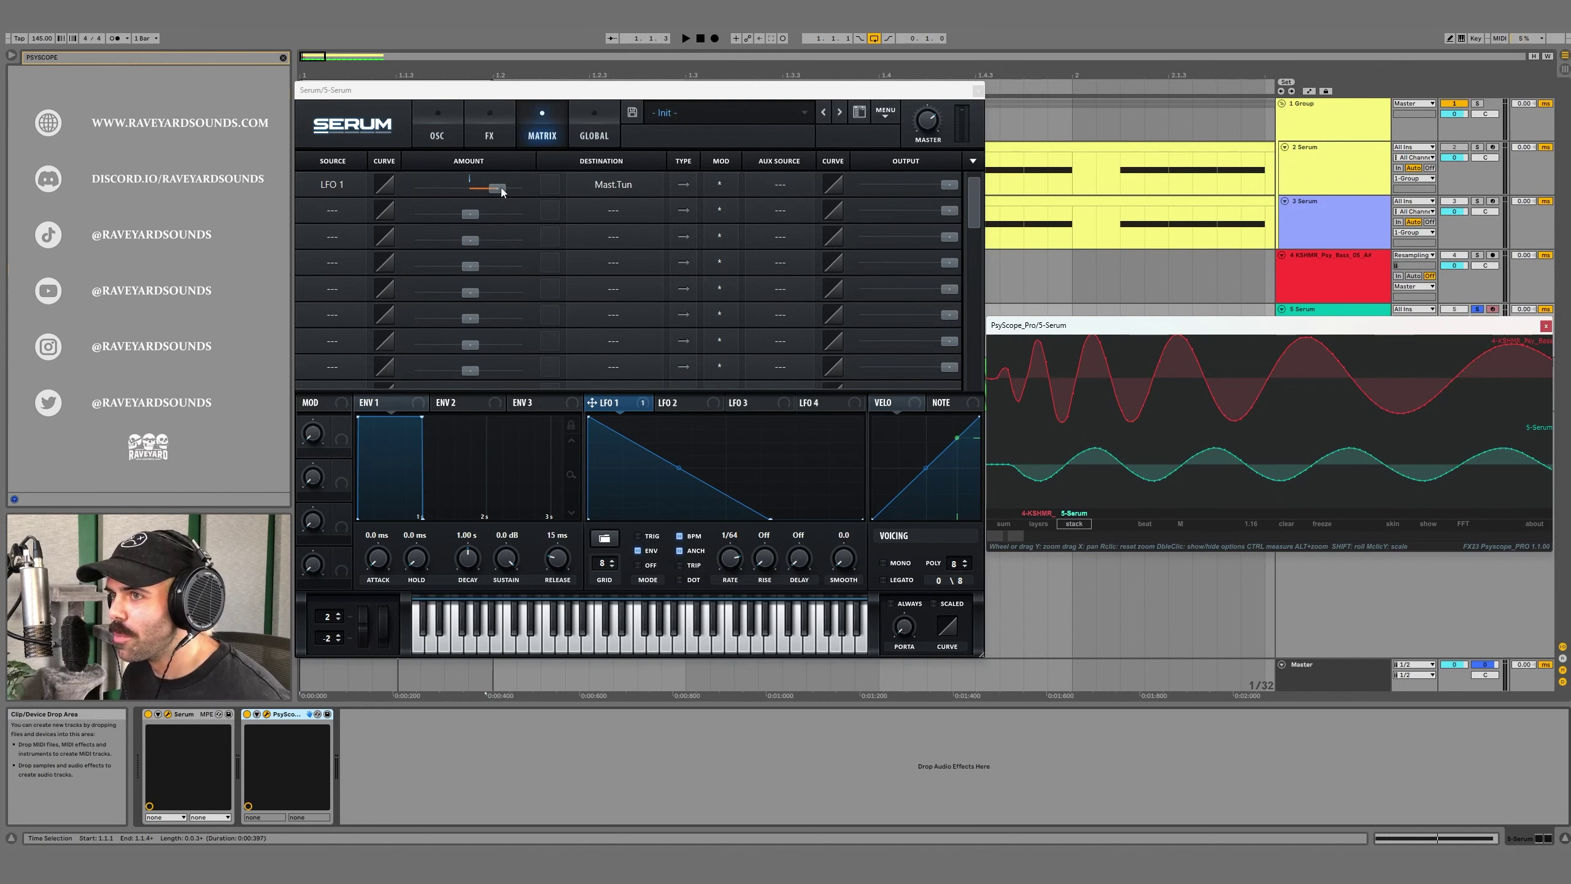
key(space)
drag(501, 187, 518, 193)
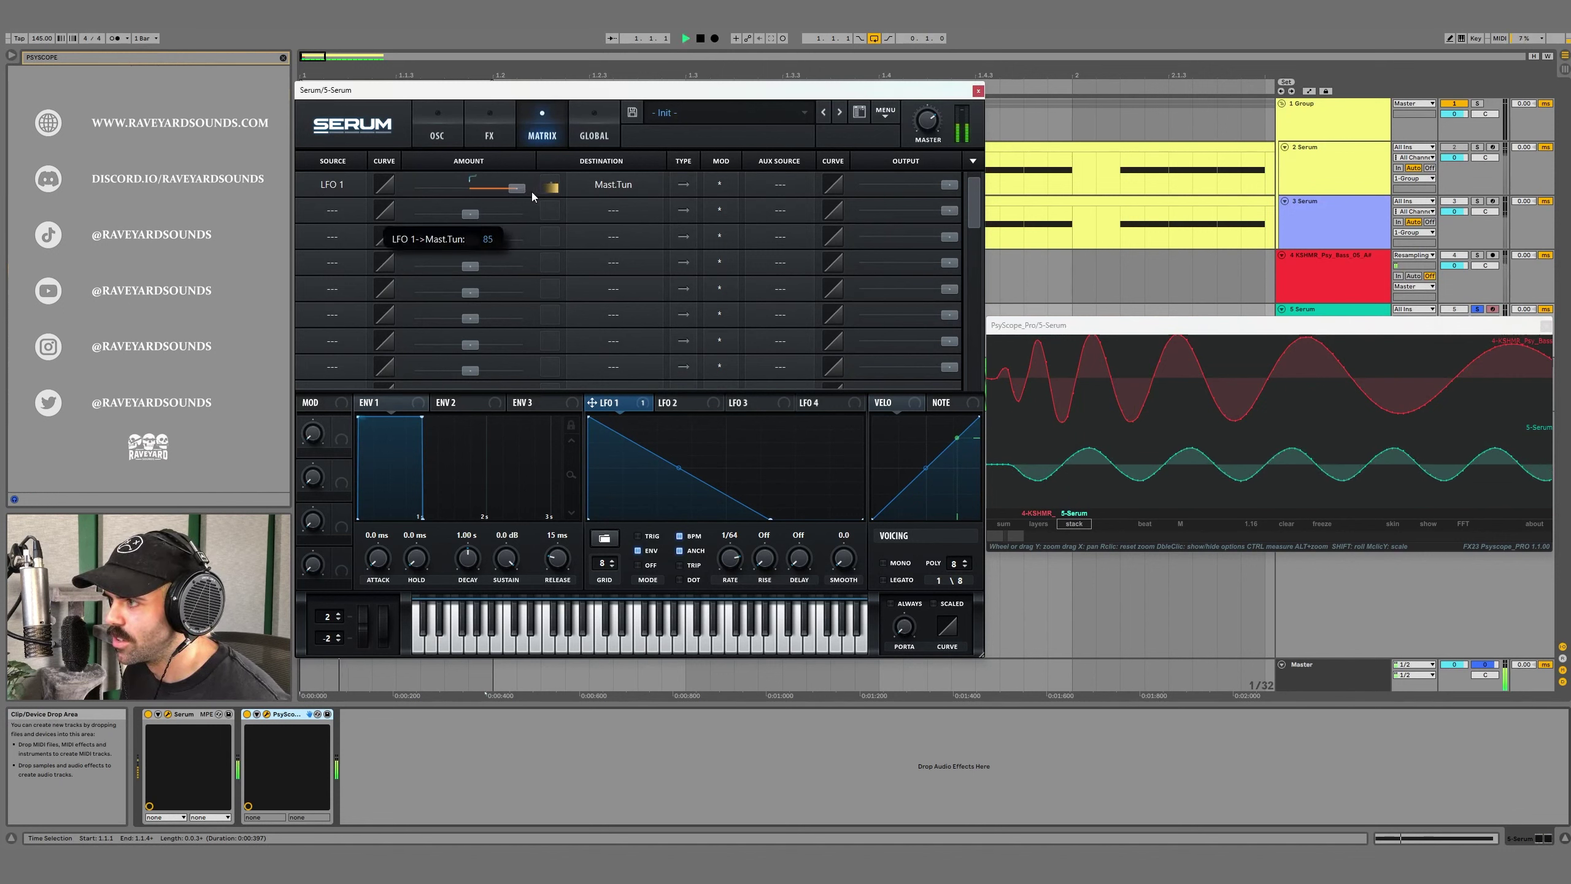
key(space)
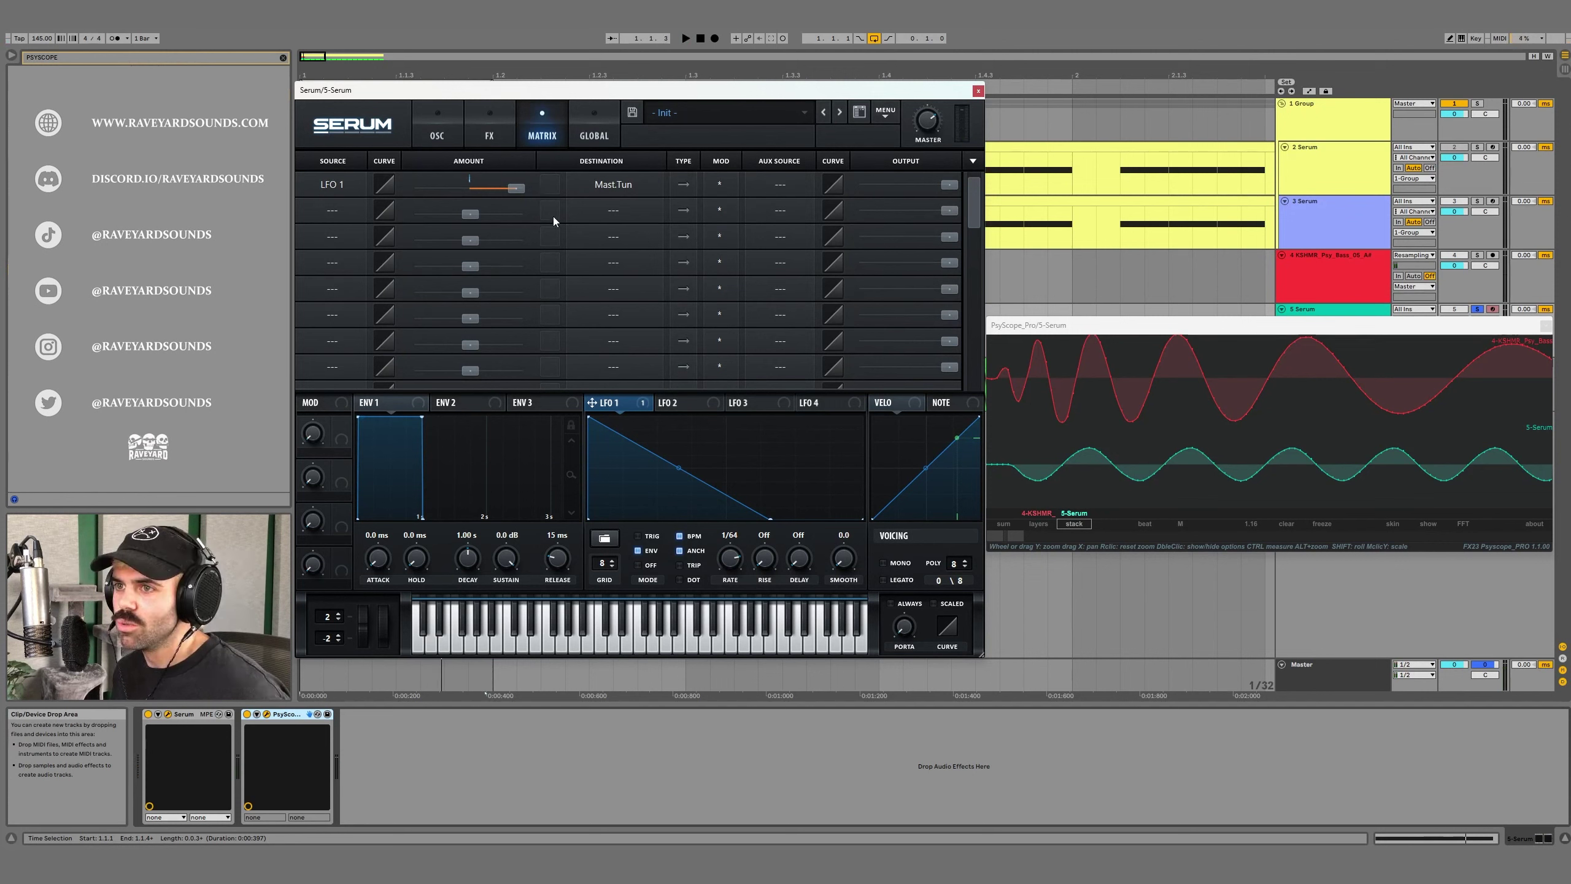
Step: Route LFO 2 to oscillator A's CoarsePit in the second matrix slot as unipolar modulation with an amount of 100
click(342, 215)
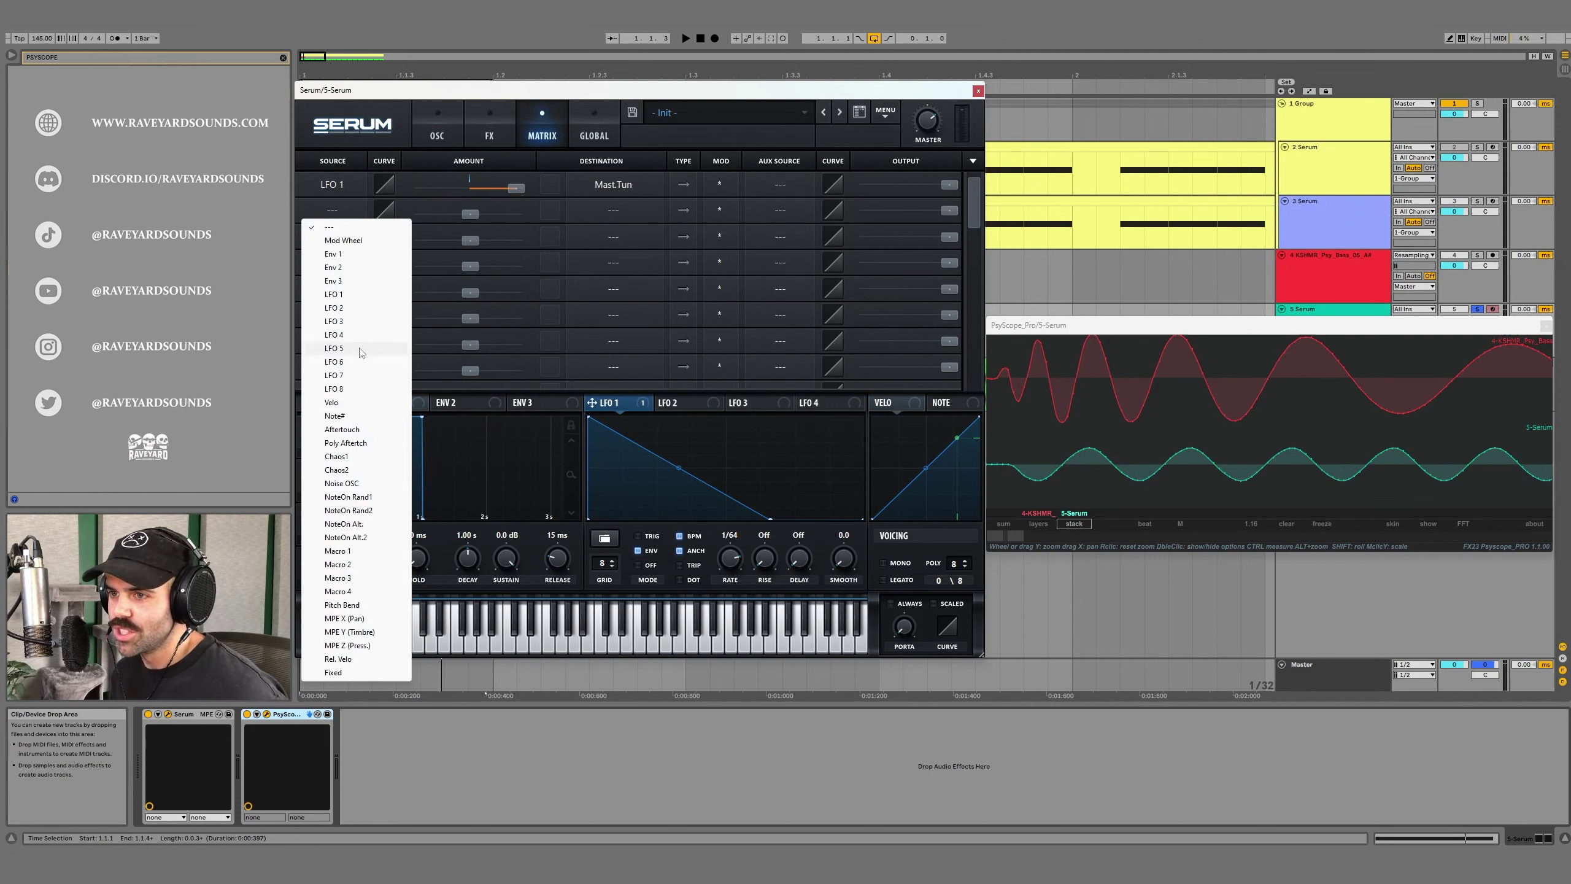
click(356, 308)
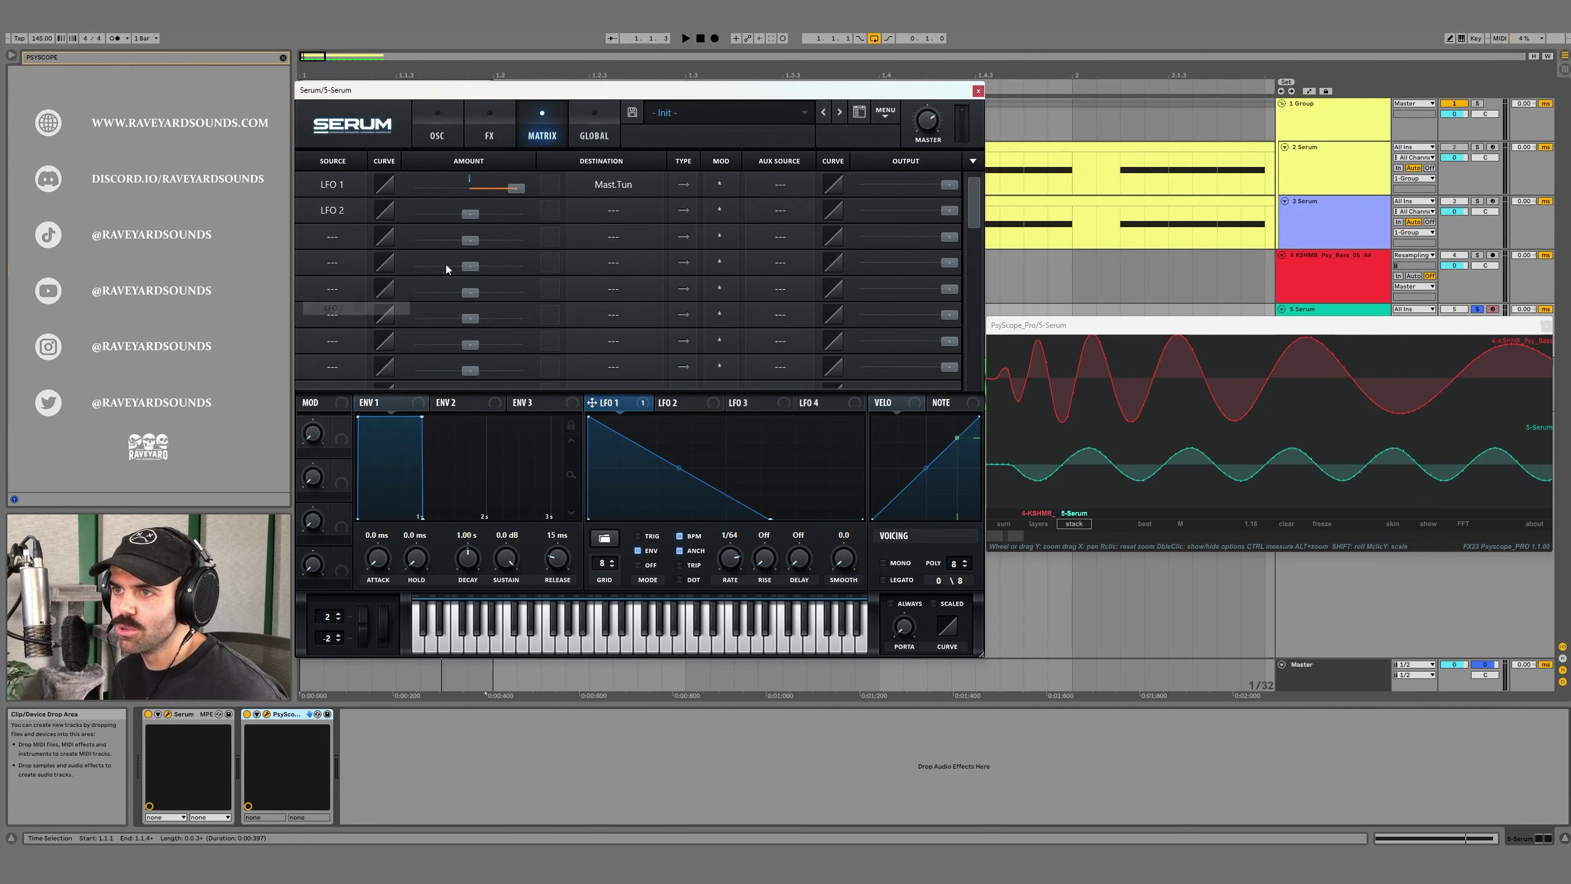
click(616, 212)
mouse_move(618, 226)
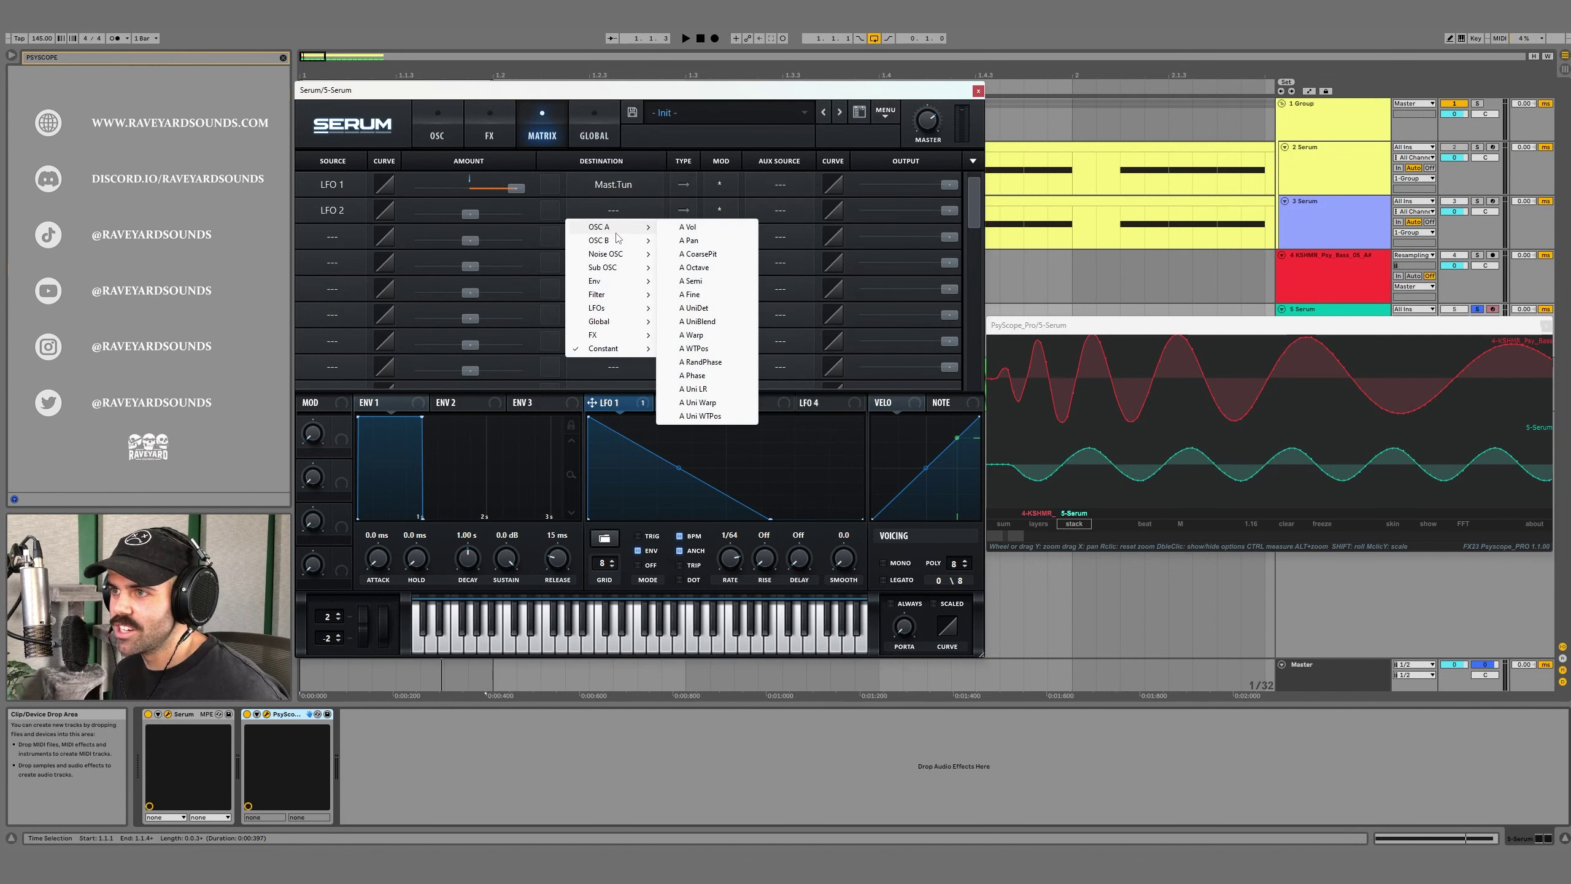
click(697, 254)
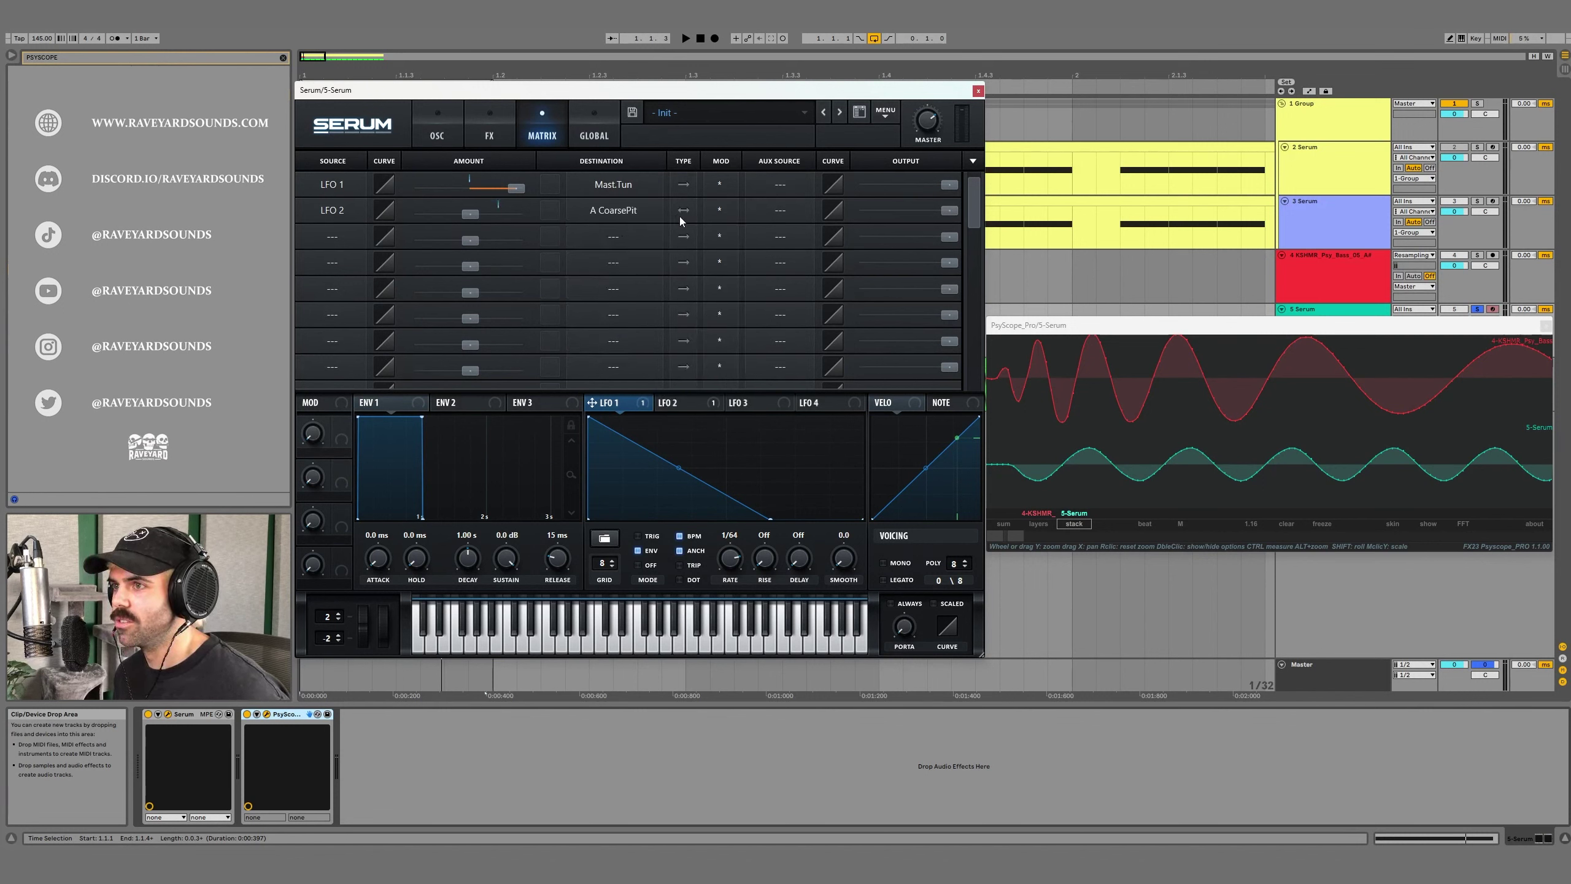
click(684, 212)
drag(479, 217, 562, 211)
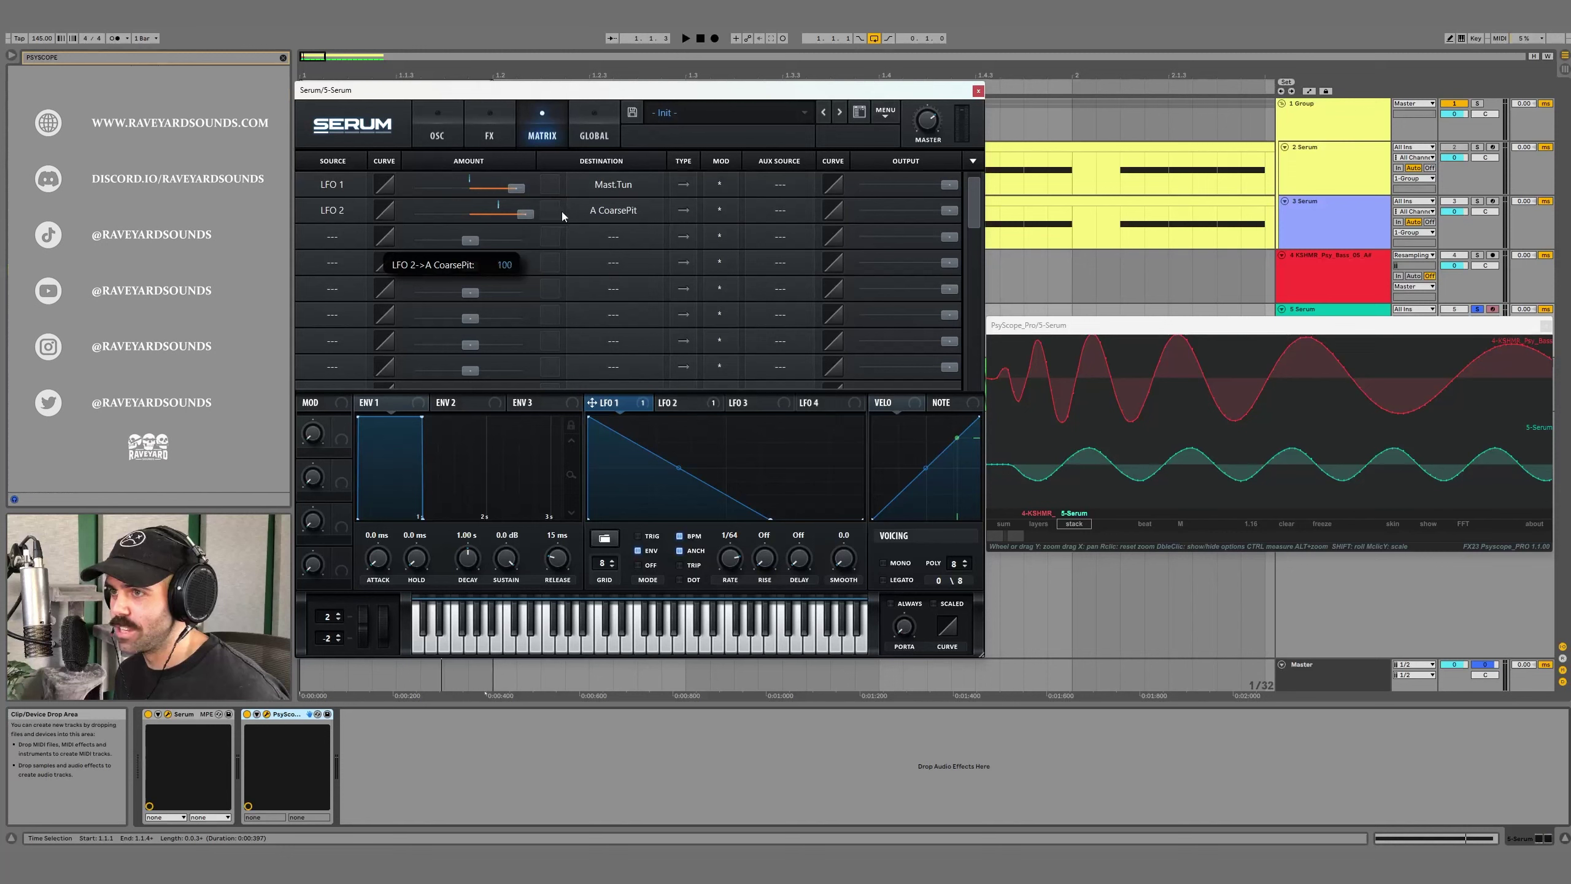
Step: Shape LFO 2 as a falling ramp in ENV mode with a rate of 1/256
click(680, 403)
drag(726, 419, 560, 367)
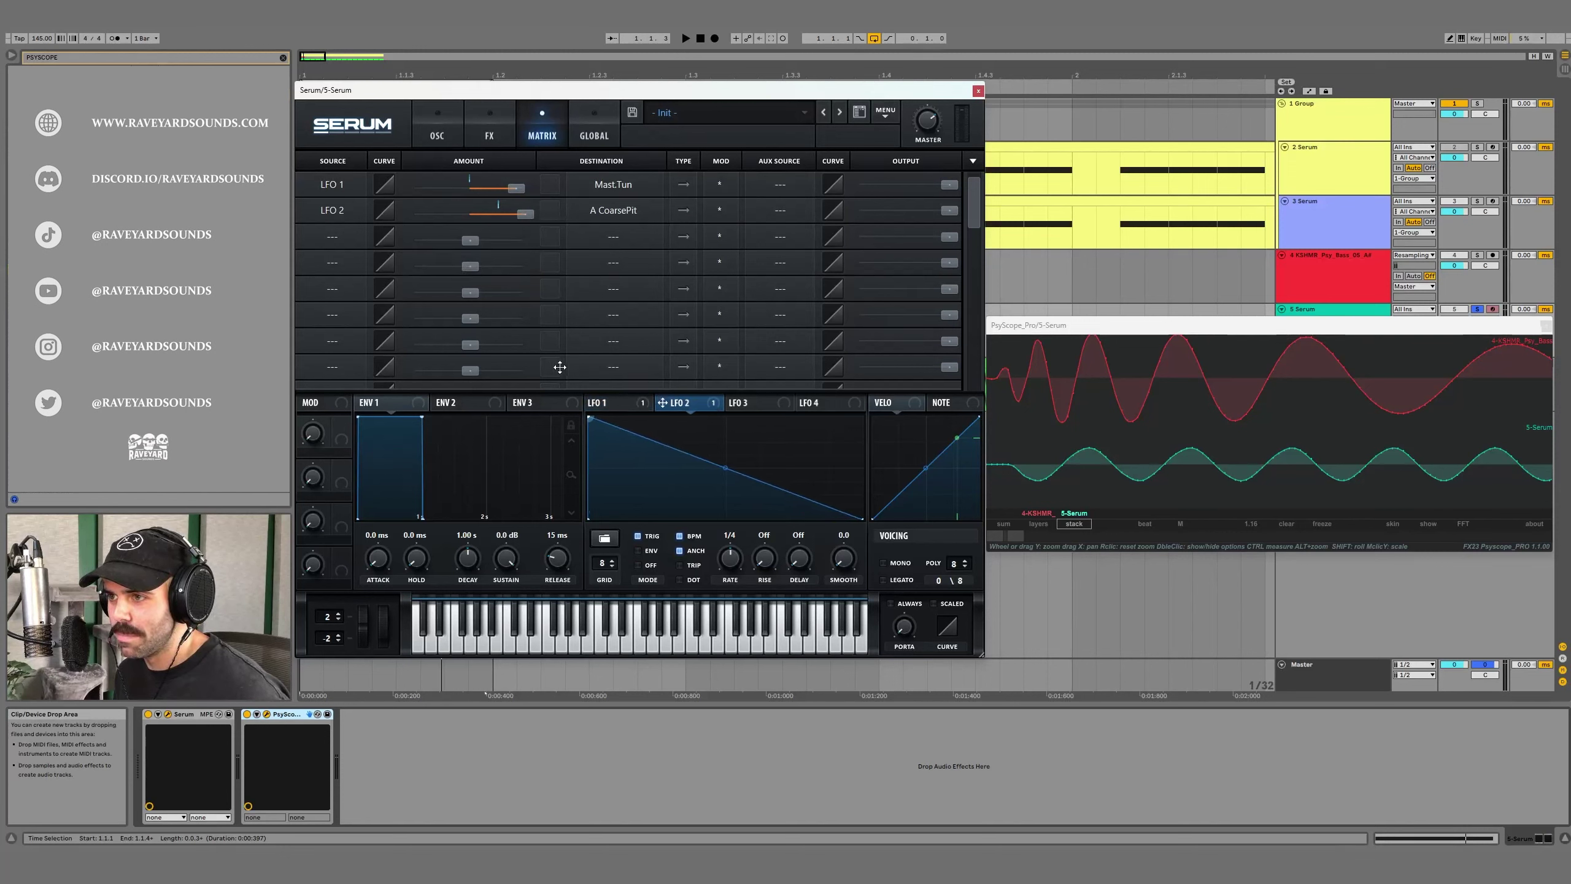
click(638, 550)
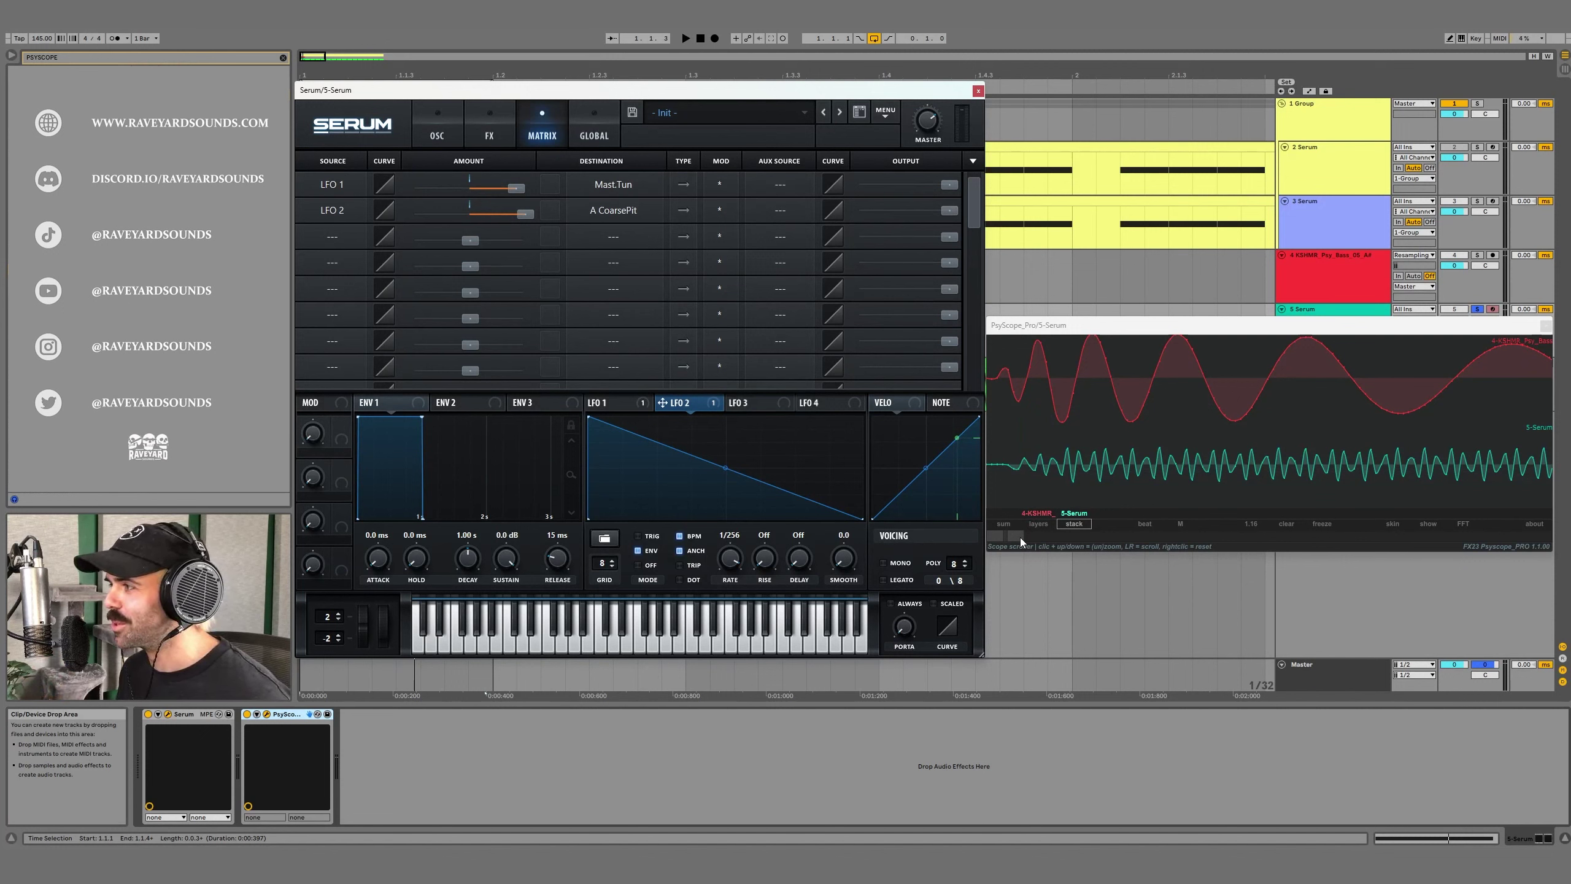
Step: Lower LFO 2's A CoarsePit amount to slightly above zero and play the clip to compare the wave starts
drag(529, 214, 456, 211)
key(space)
key(space)
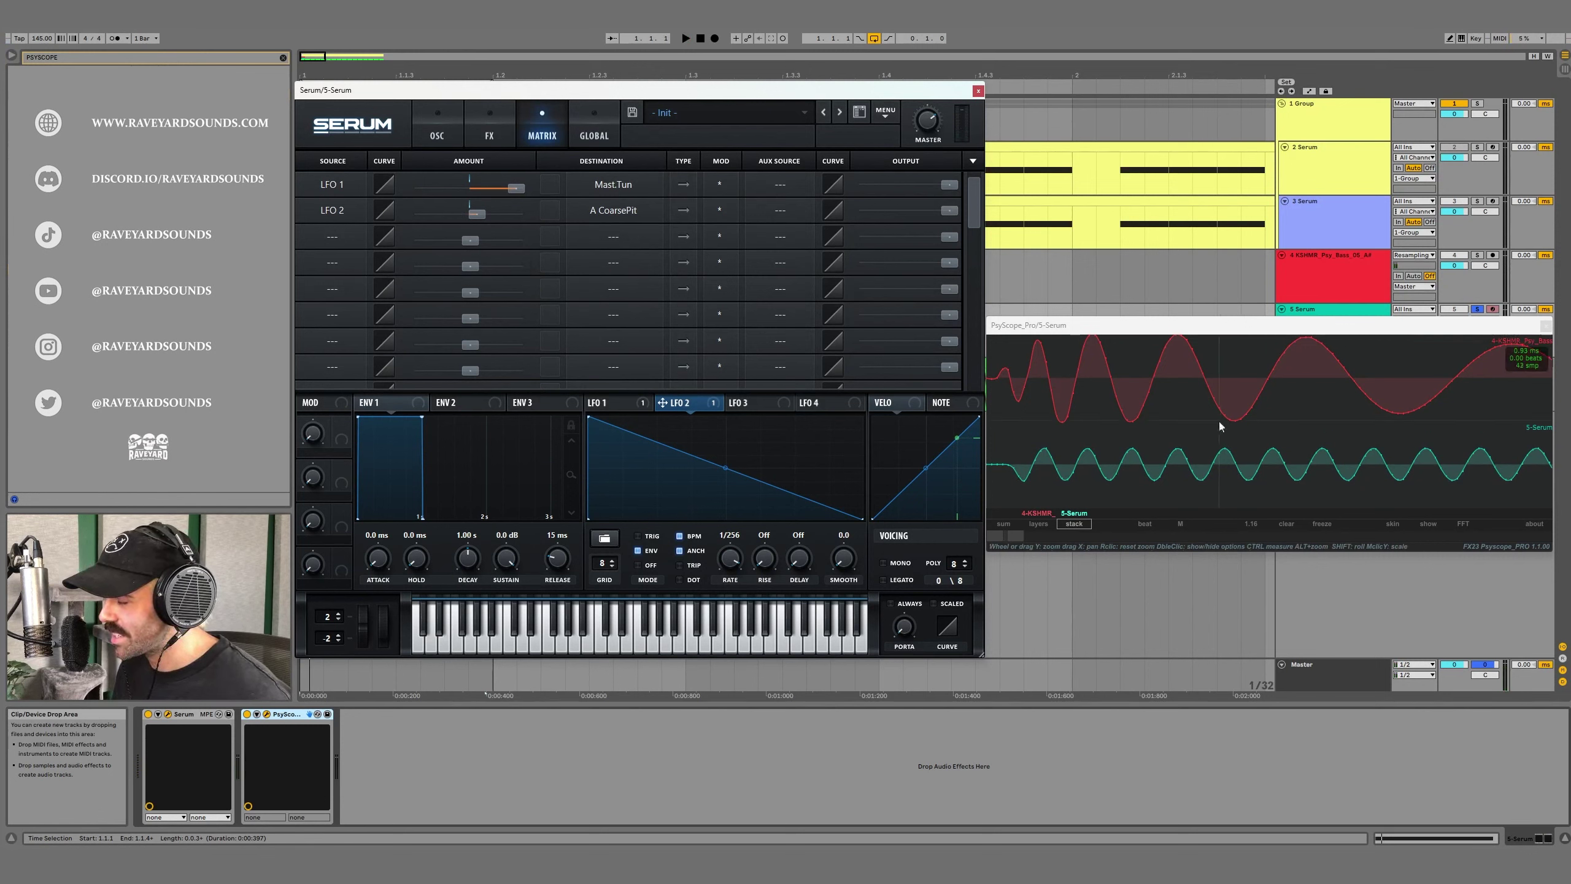
Step: Bend LFO 1 into a steep falling curve during playback, using one point near the start and a low point about two thirds across
click(624, 403)
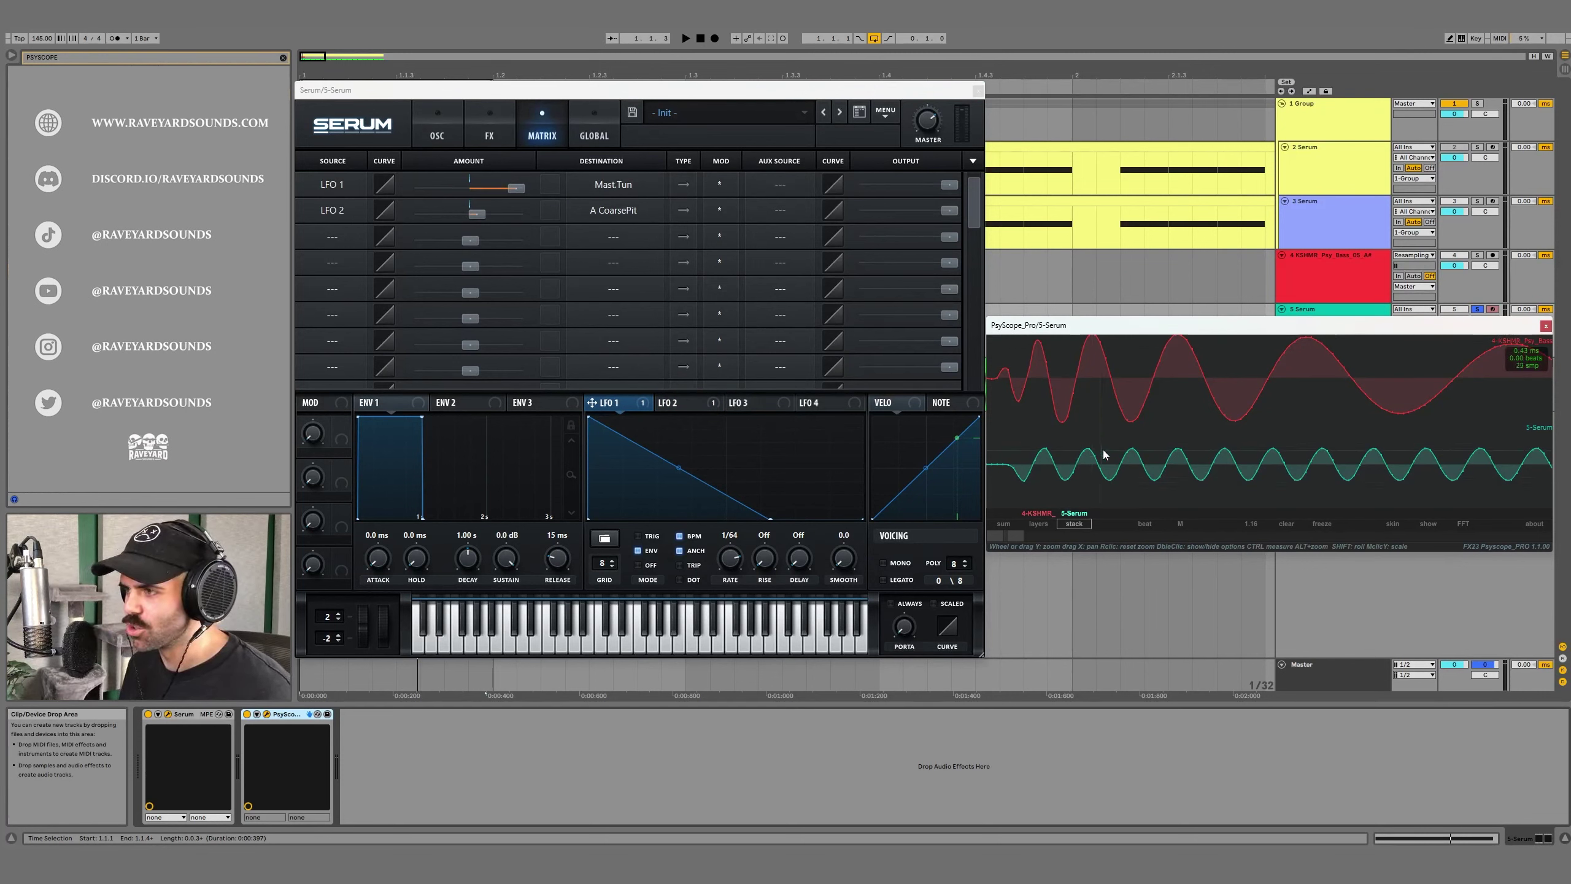
click(1123, 451)
drag(1015, 535, 1022, 535)
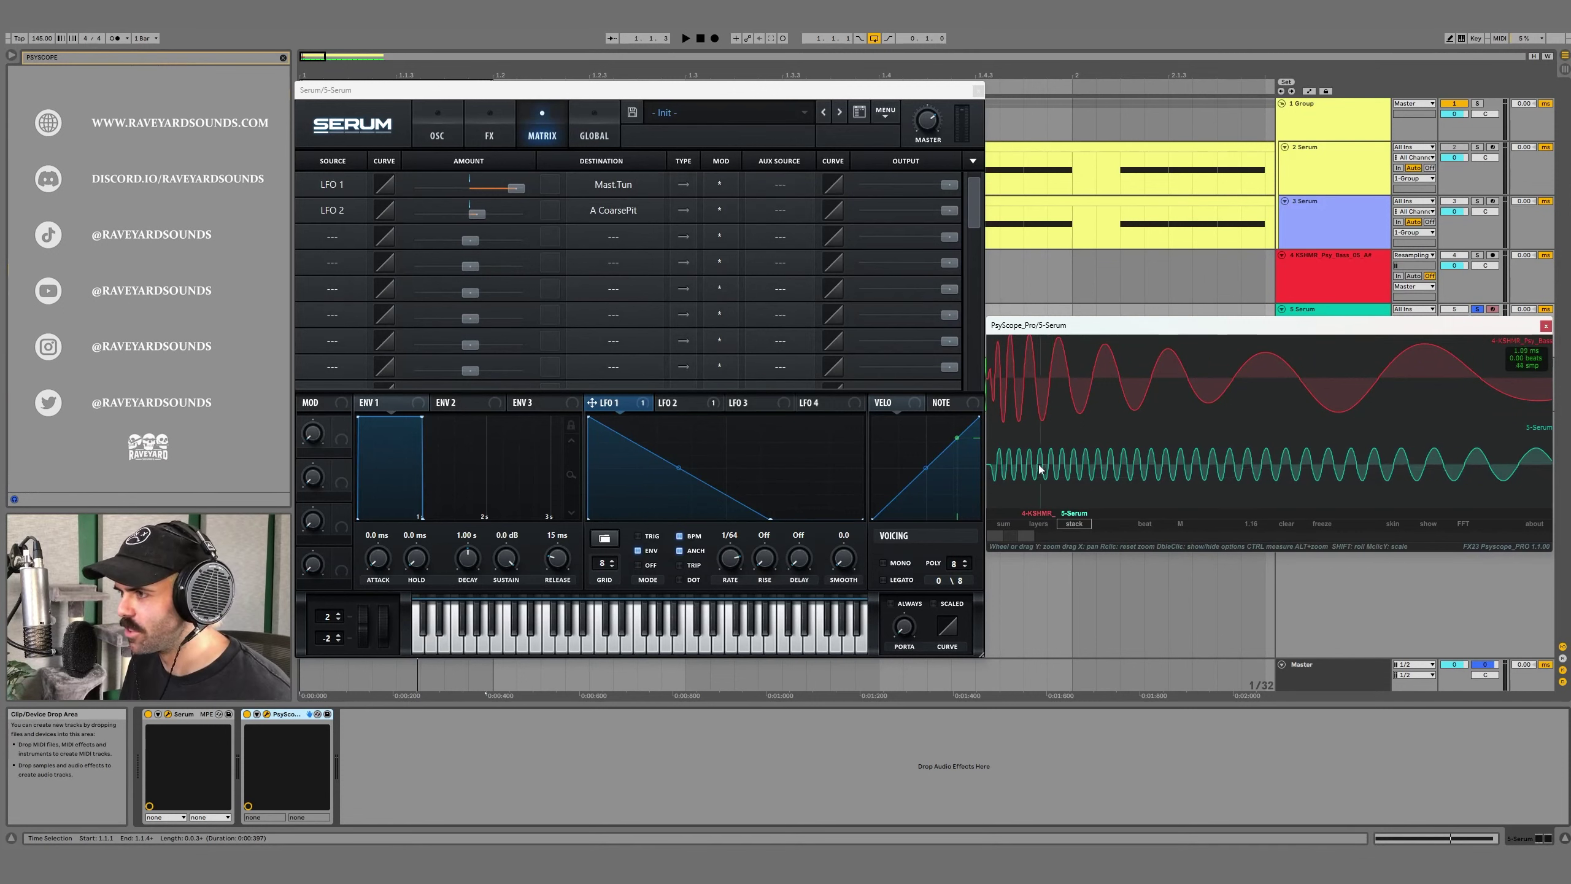
key(space)
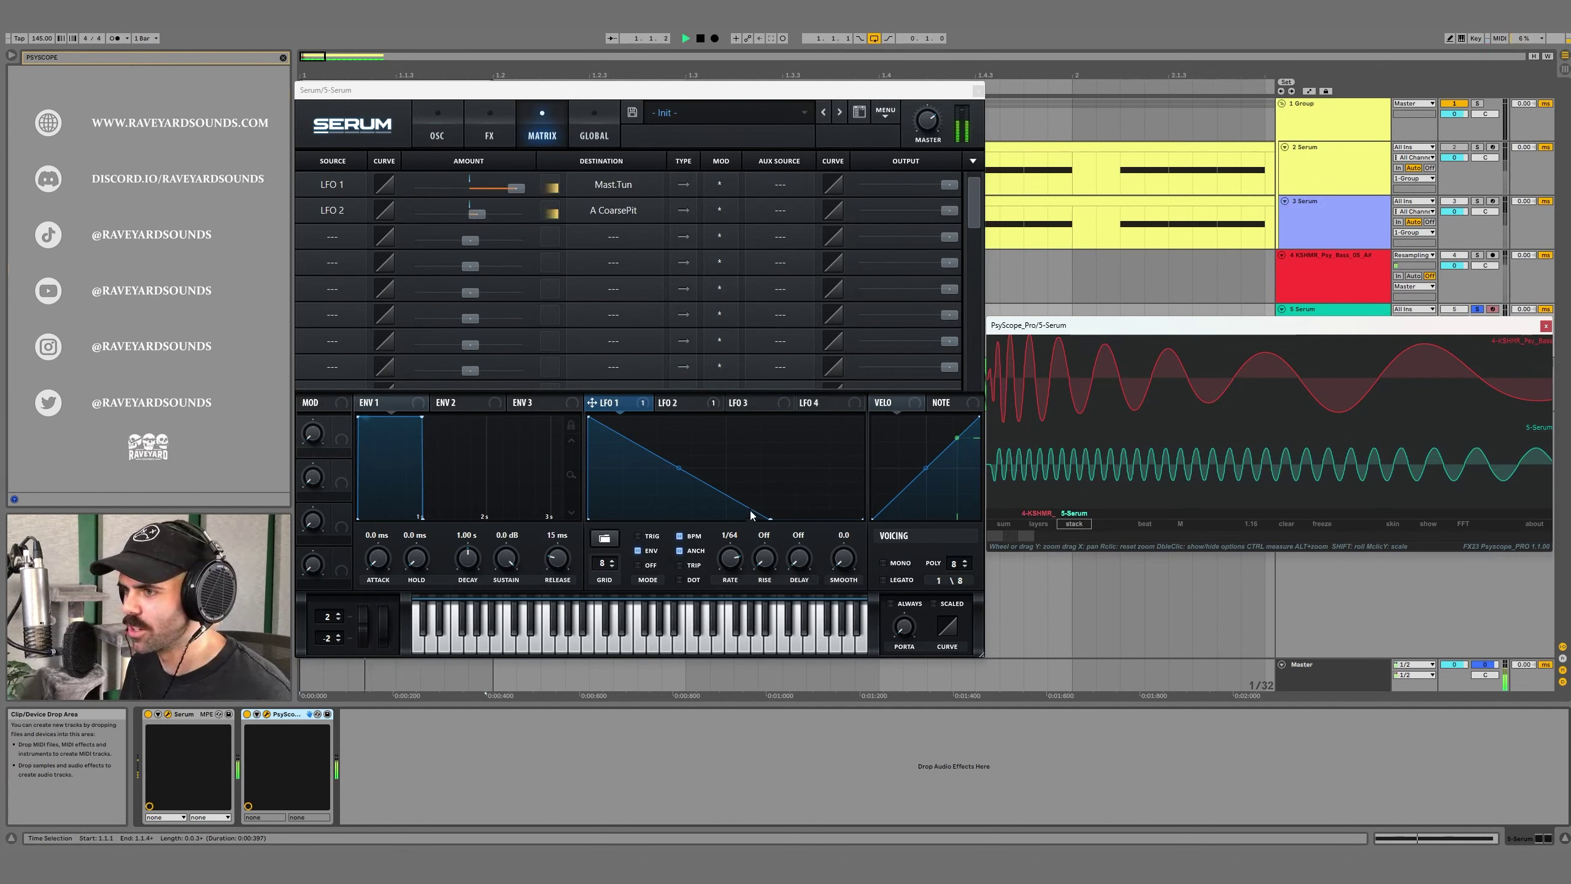
mouse_move(768, 518)
mouse_down()
mouse_move(629, 522)
mouse_move(629, 481)
mouse_up()
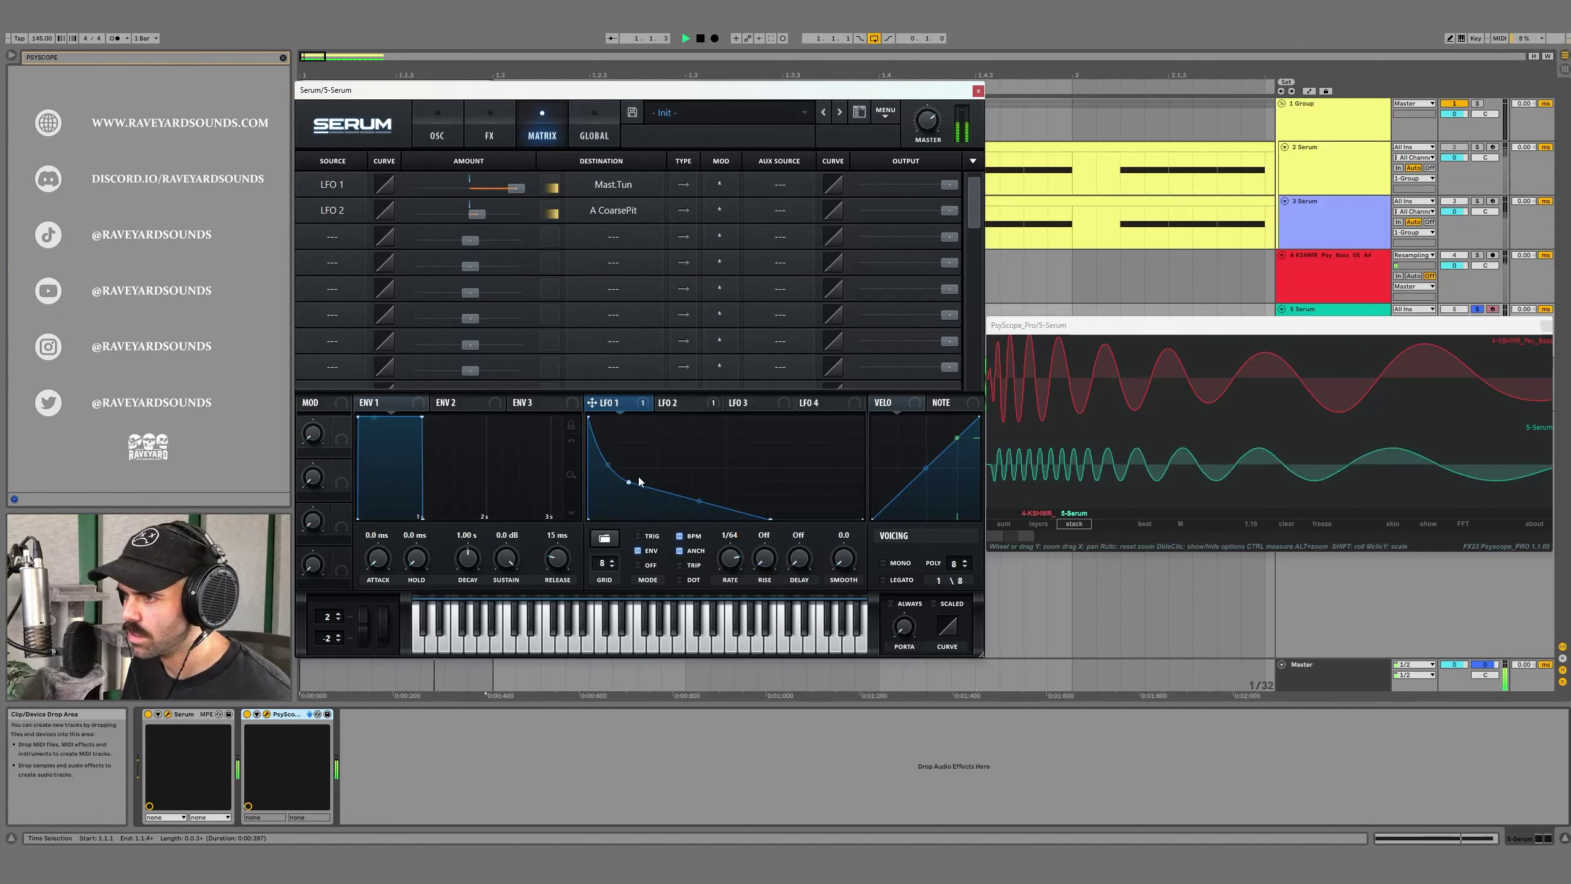
drag(699, 498, 773, 514)
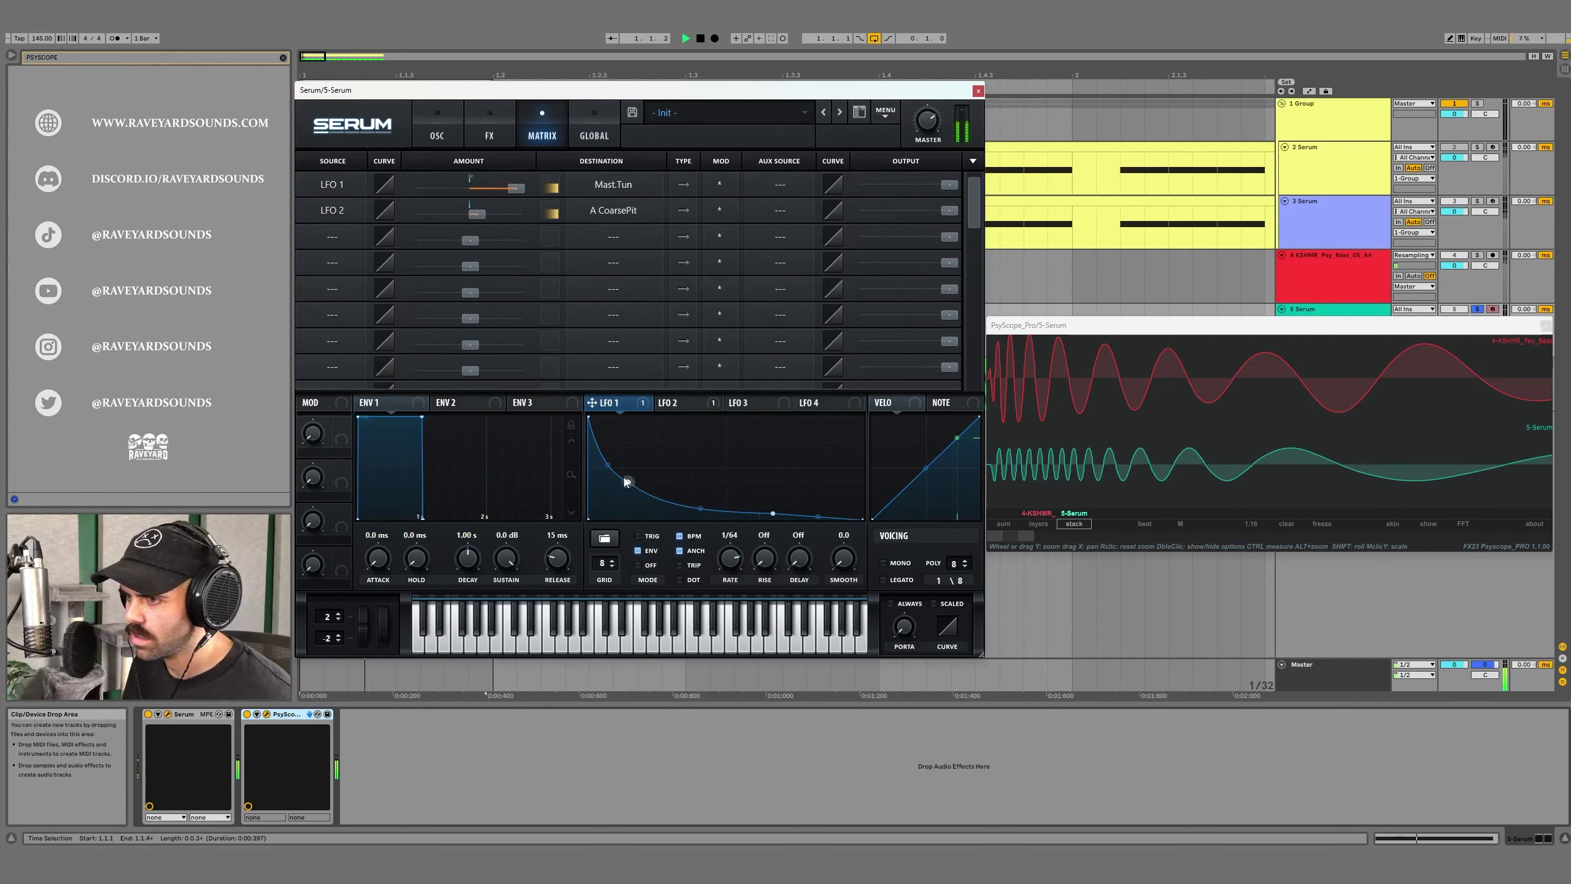
Step: Move LFO 1's early point closer to the start, bow the following segment upward and replay the clip
drag(628, 481, 604, 485)
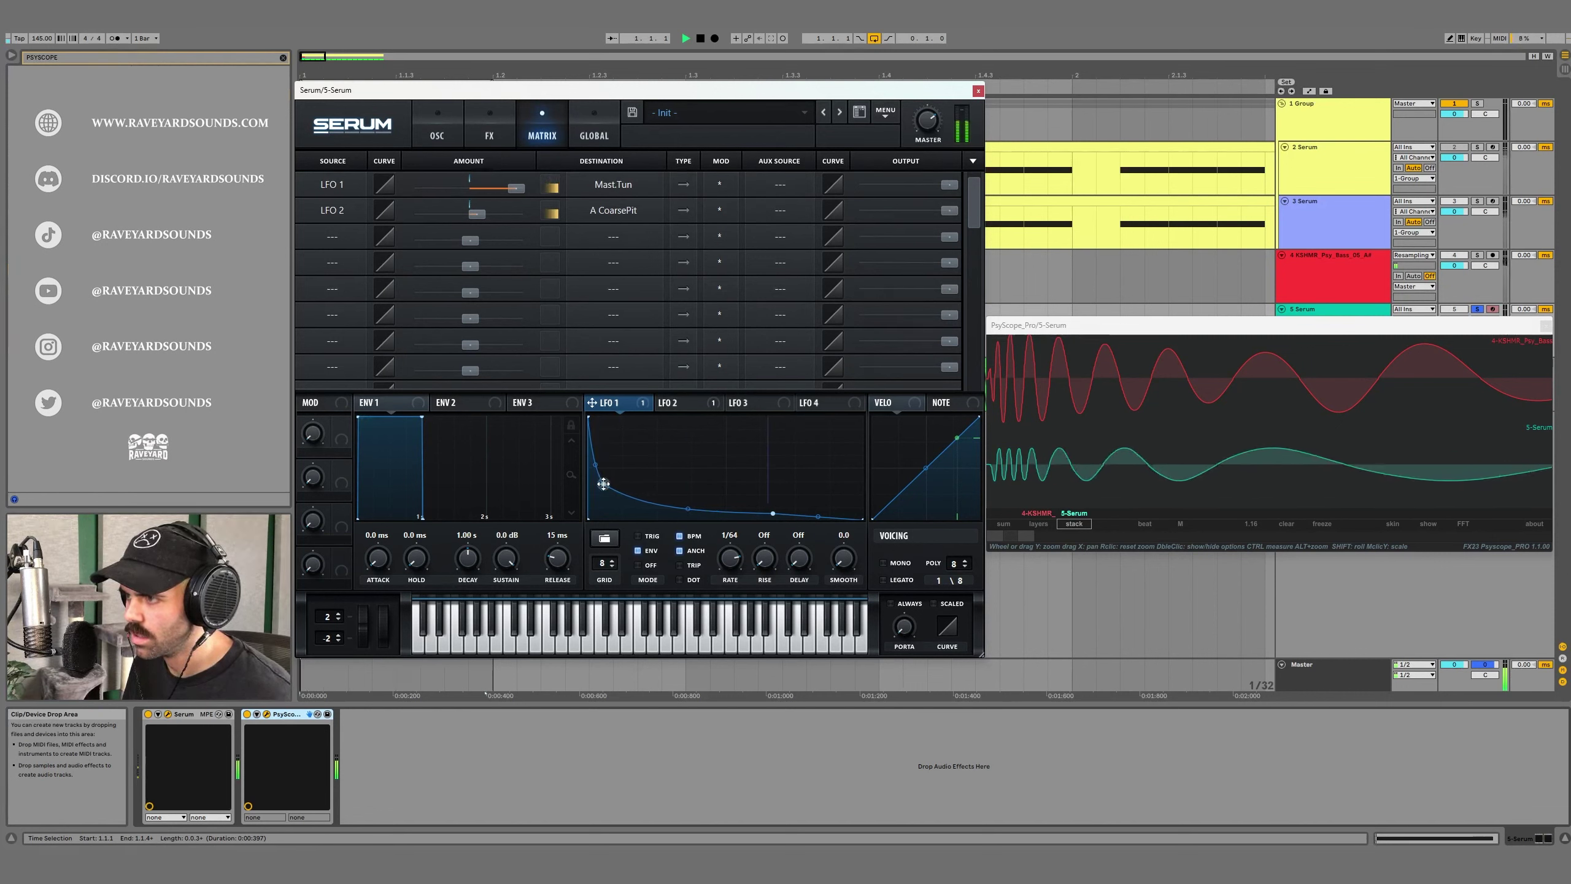
drag(688, 509, 685, 482)
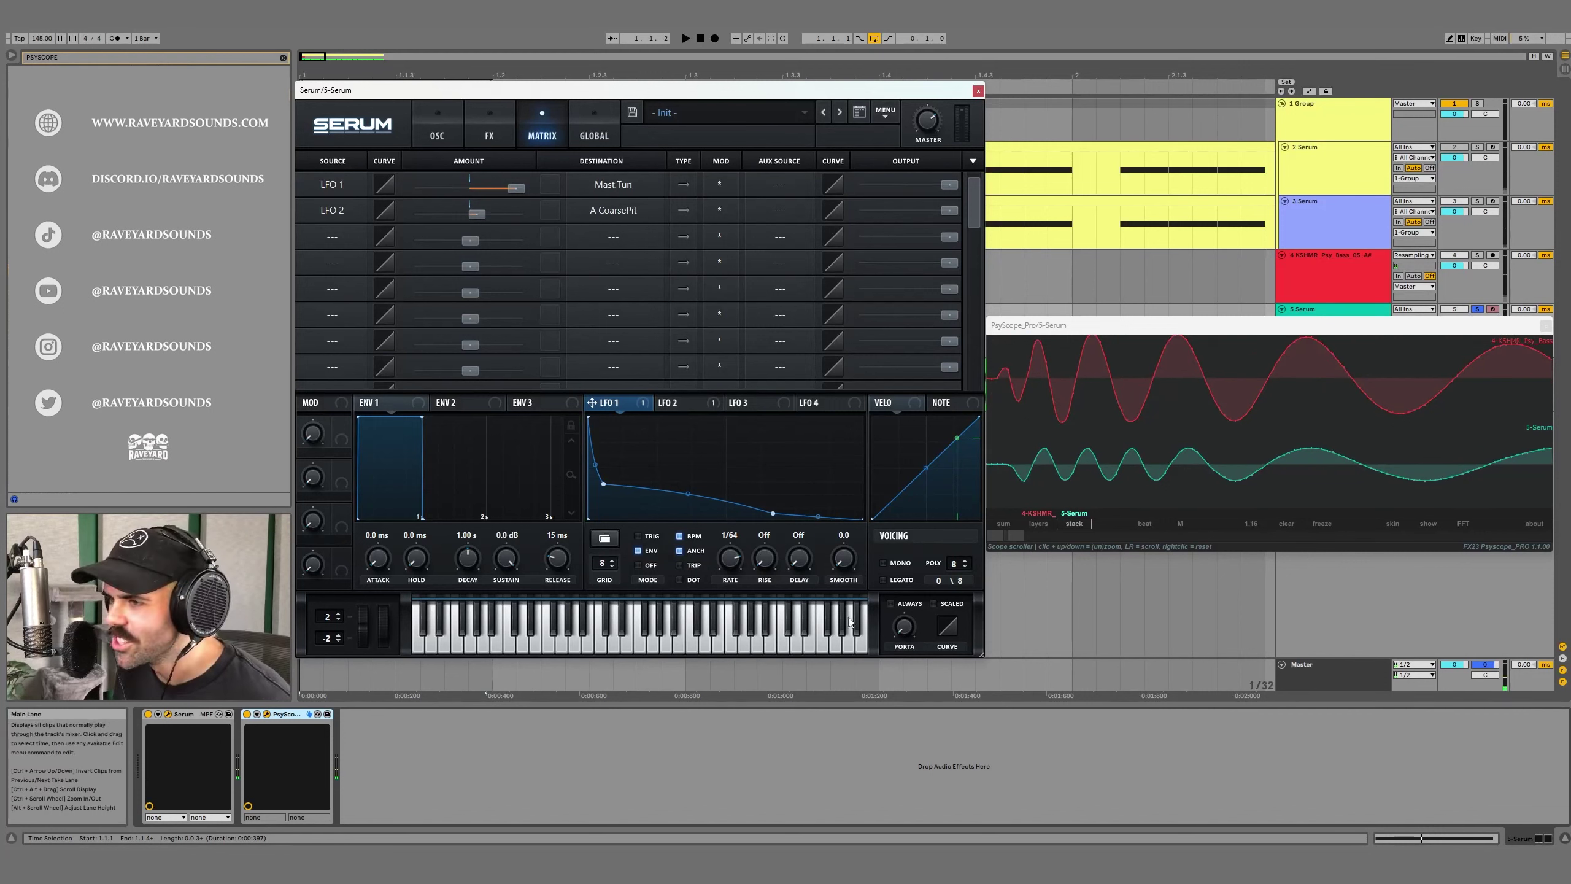
key(space)
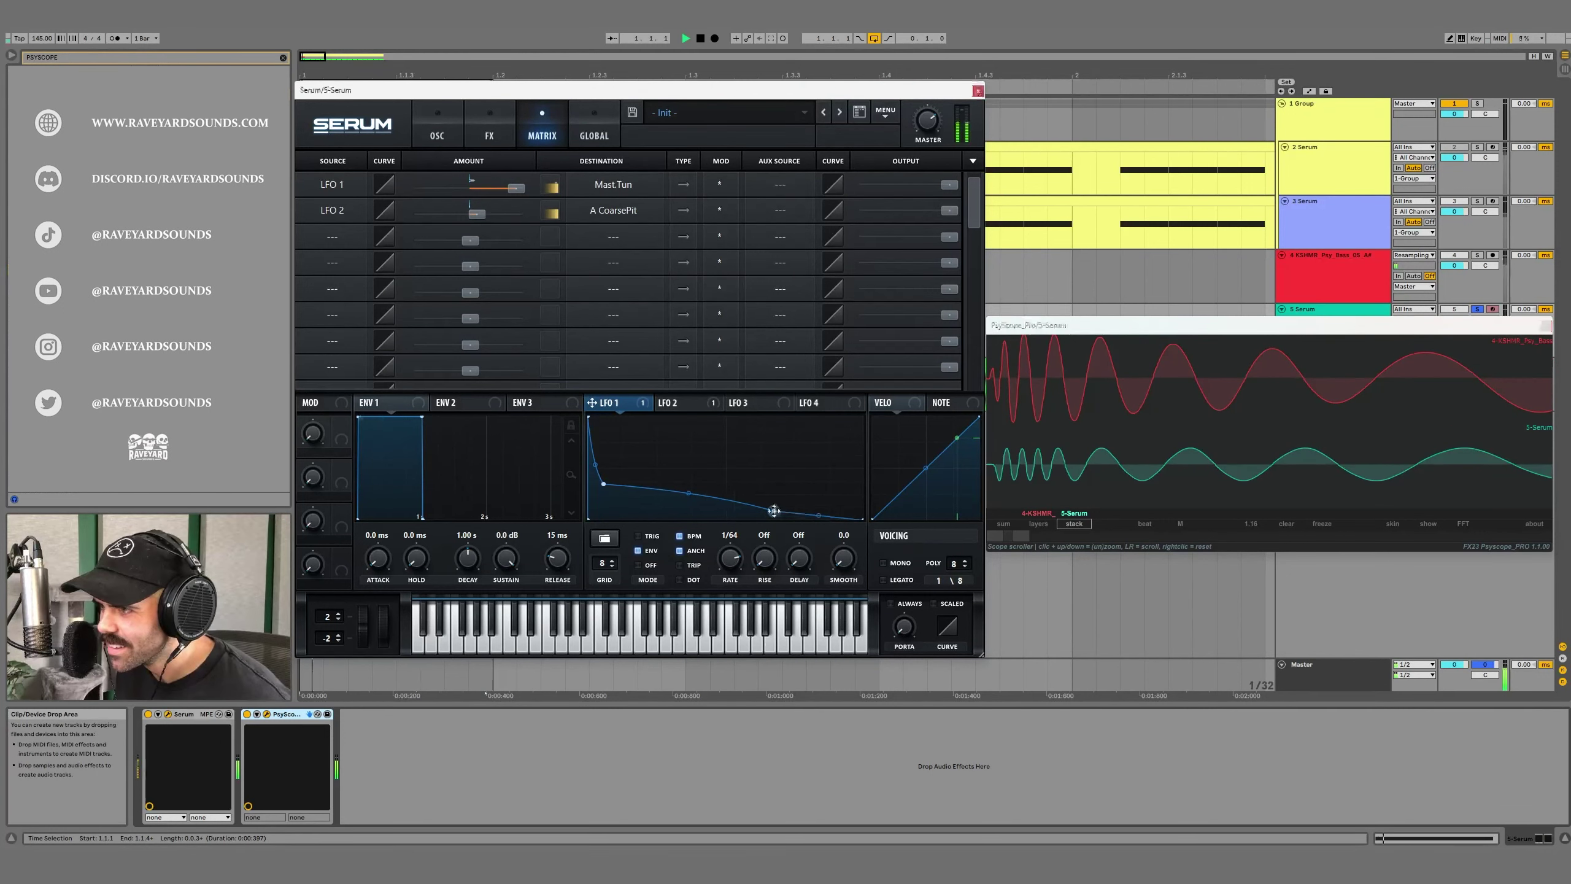
Step: Lower LFO 1's starting point to about three quarters height and raise its late point slightly, about two thirds across, during playback
drag(774, 510, 779, 495)
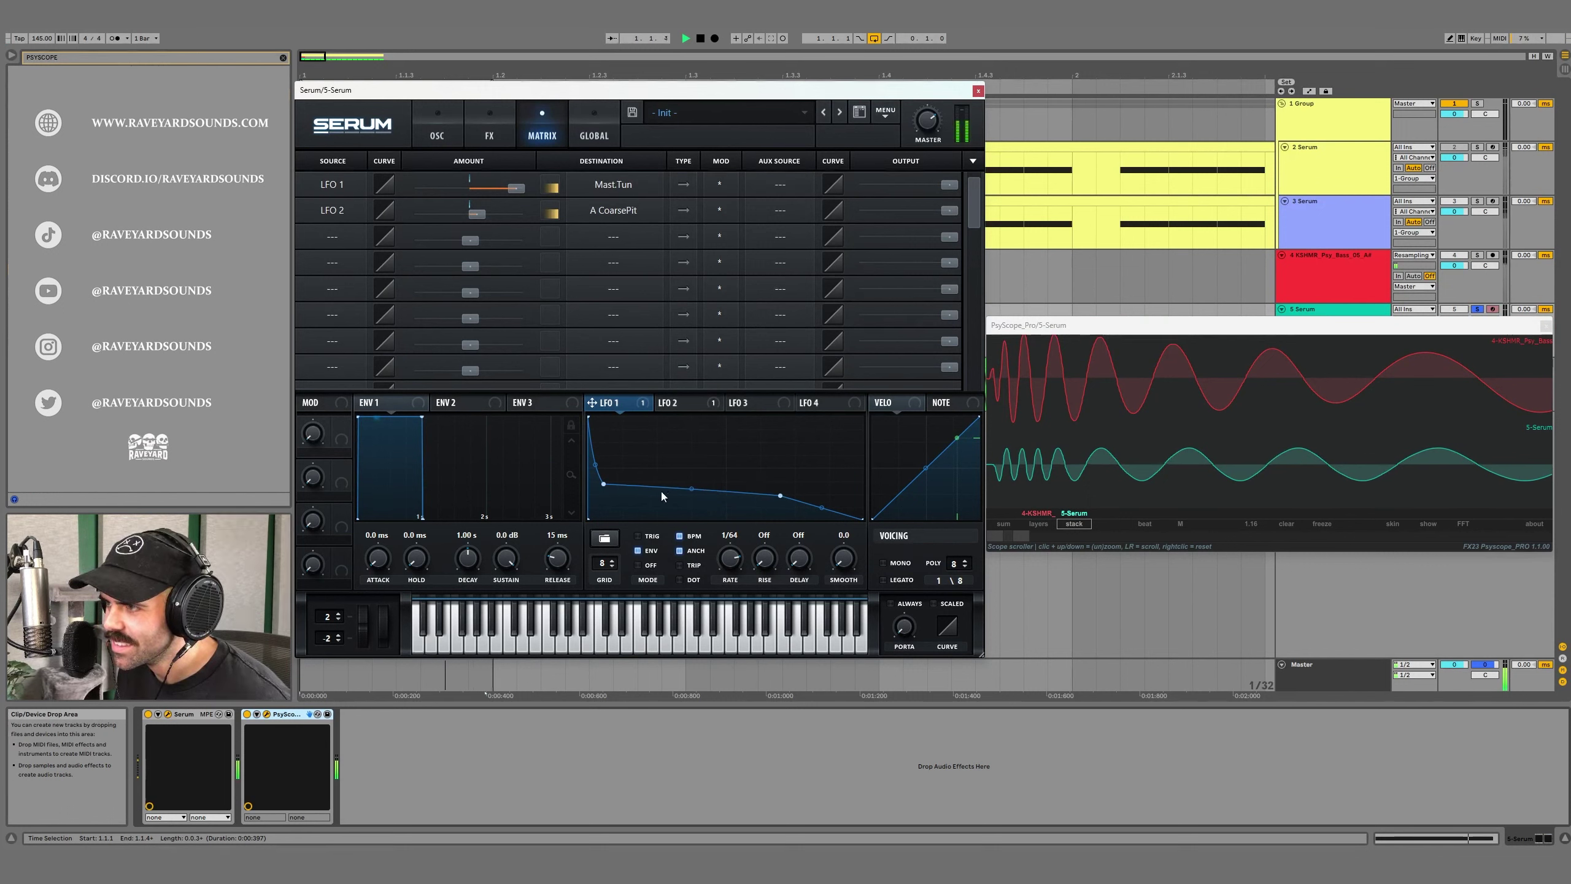
drag(604, 485, 605, 485)
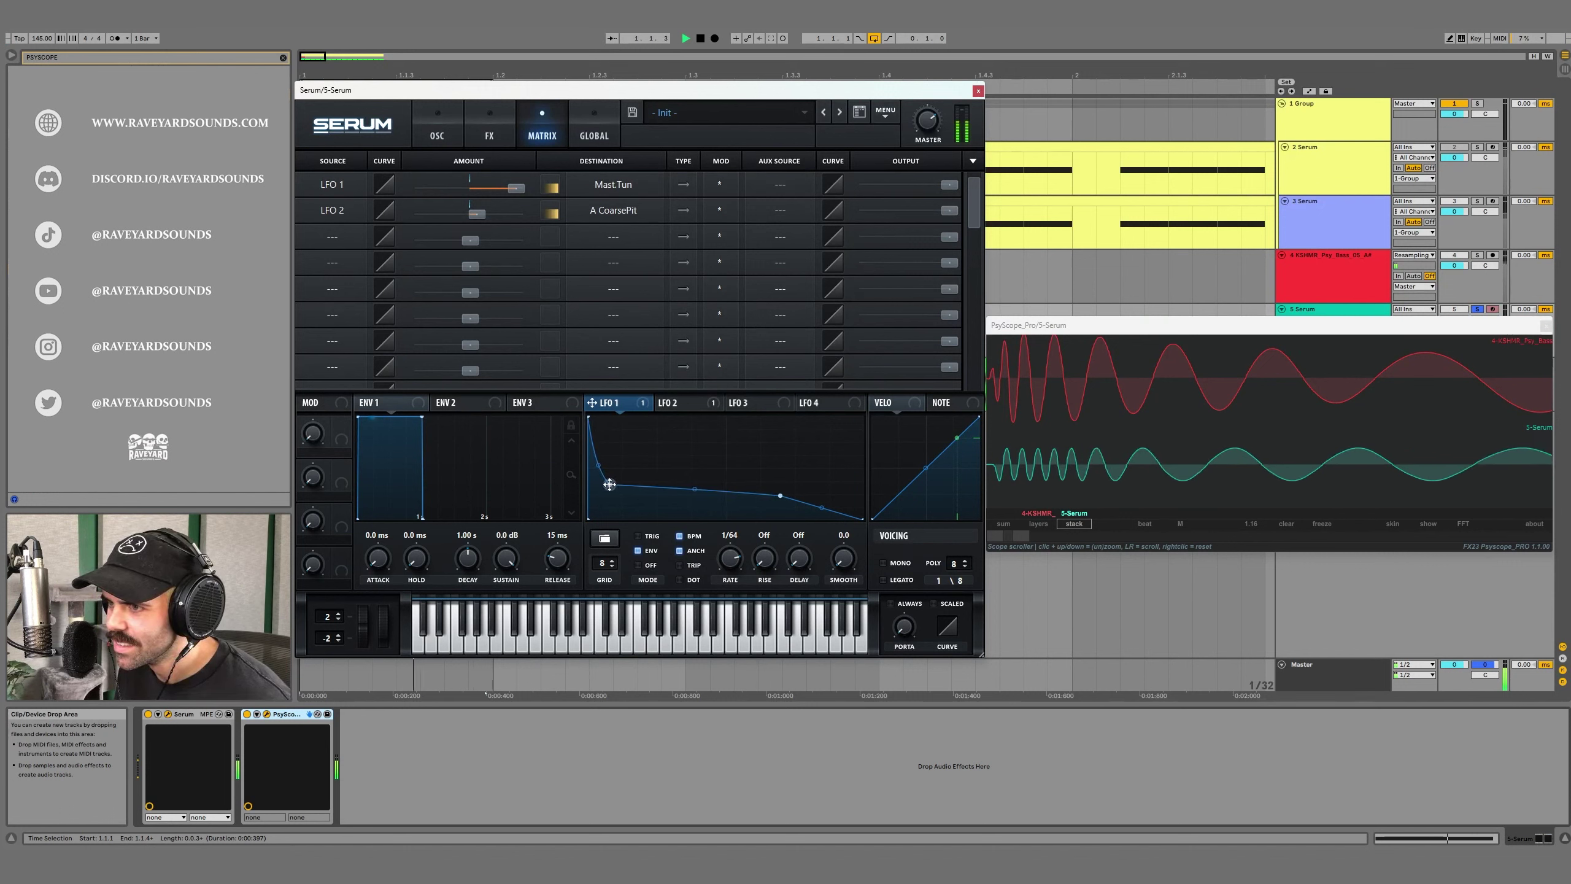
drag(582, 427, 571, 445)
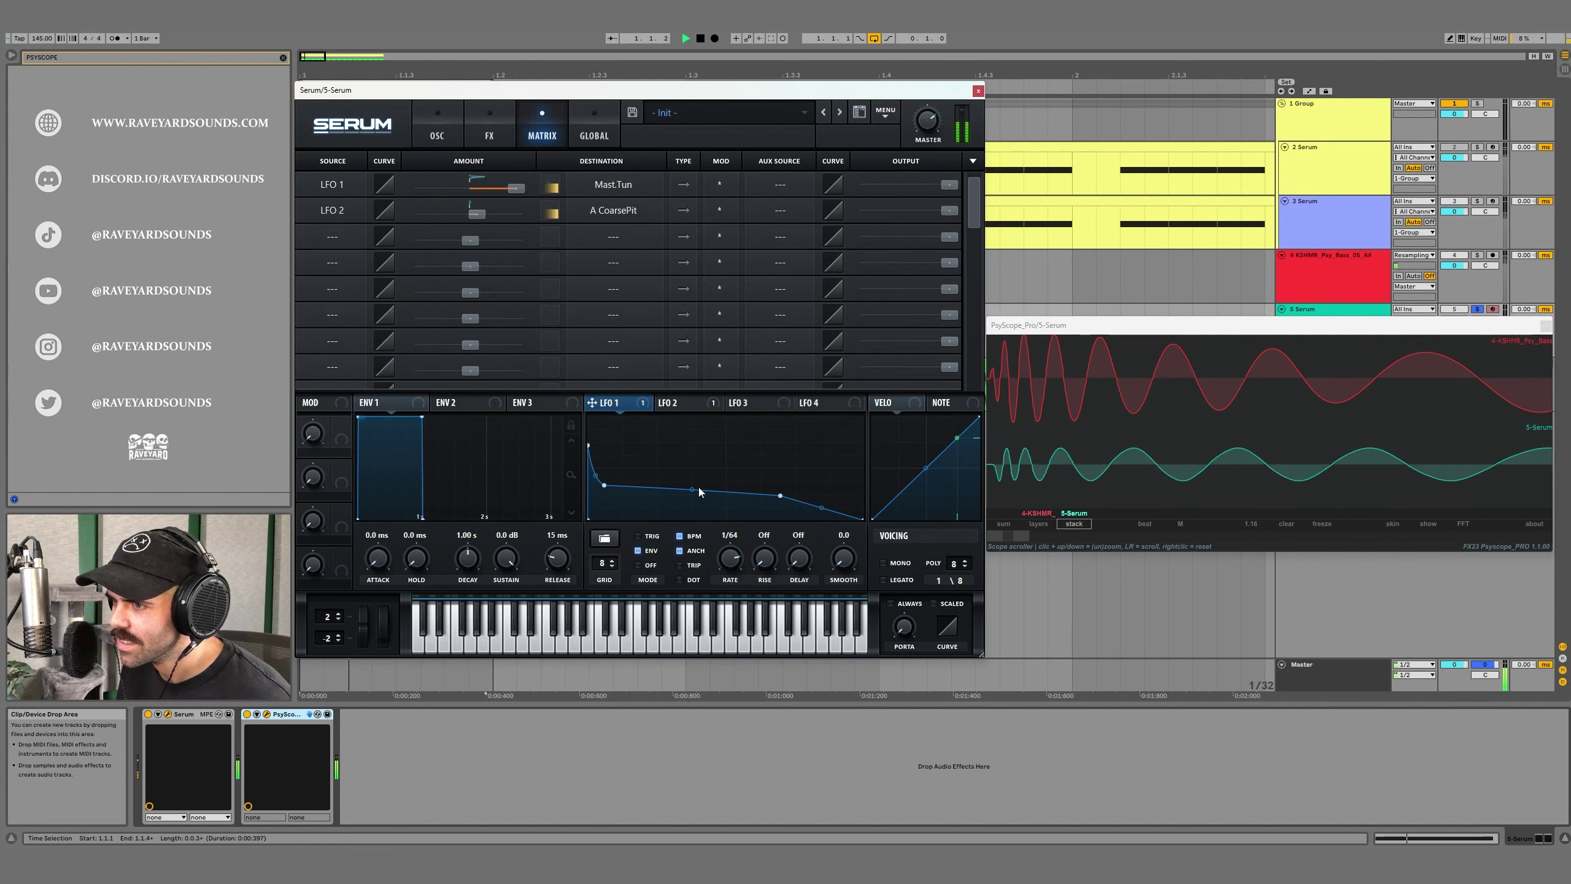
drag(780, 495, 764, 503)
key(space)
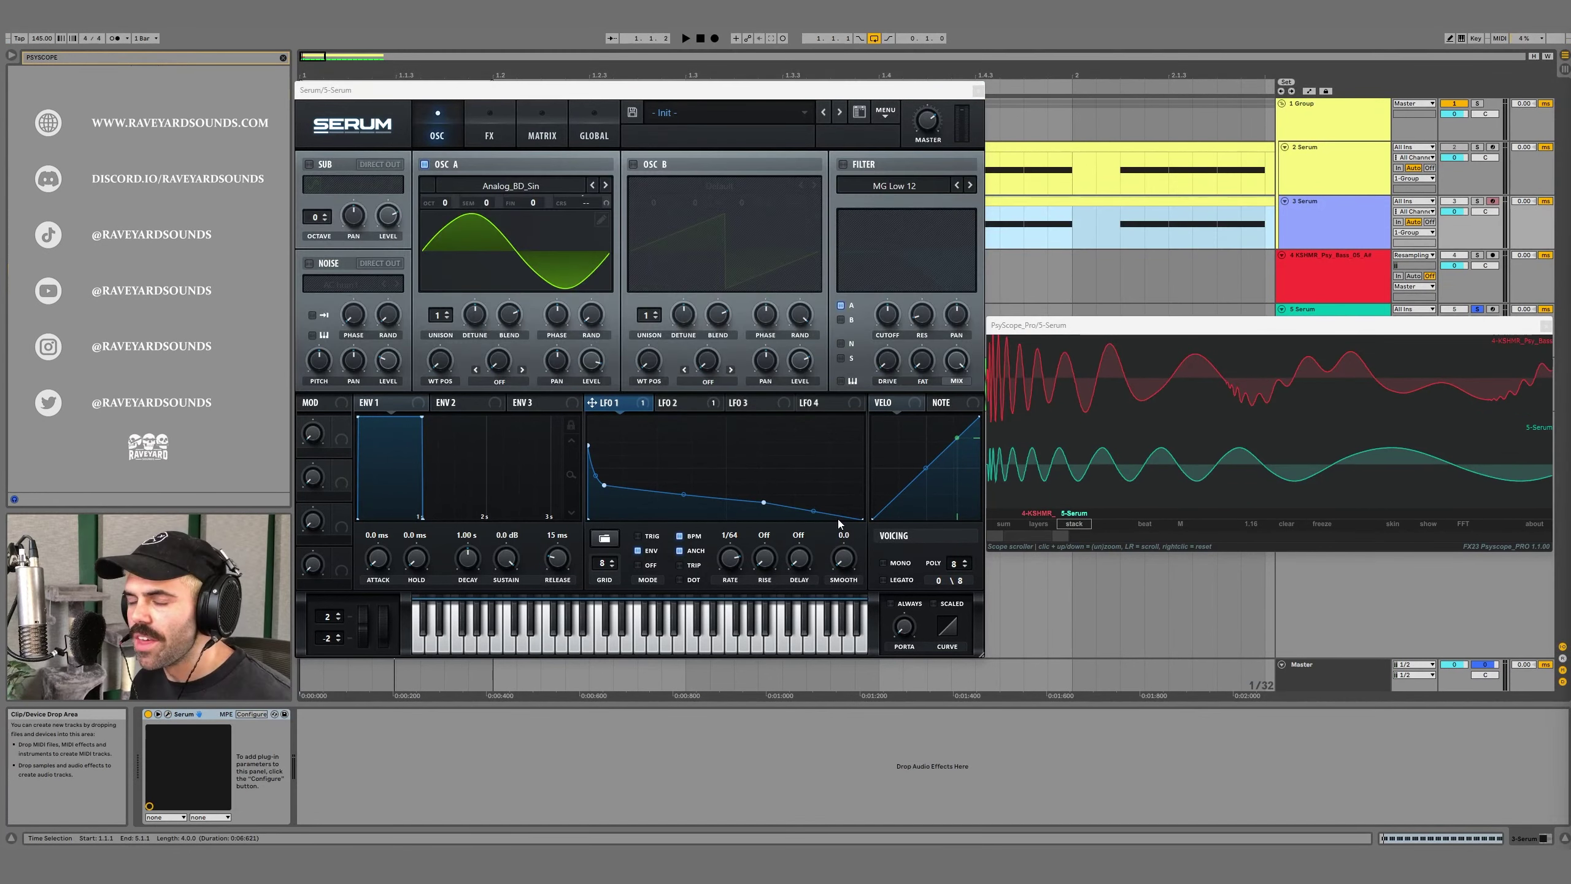
Step: Assign LFO 3 to oscillator A's level and shape it as a falling curve from full height, bowed upward
click(788, 403)
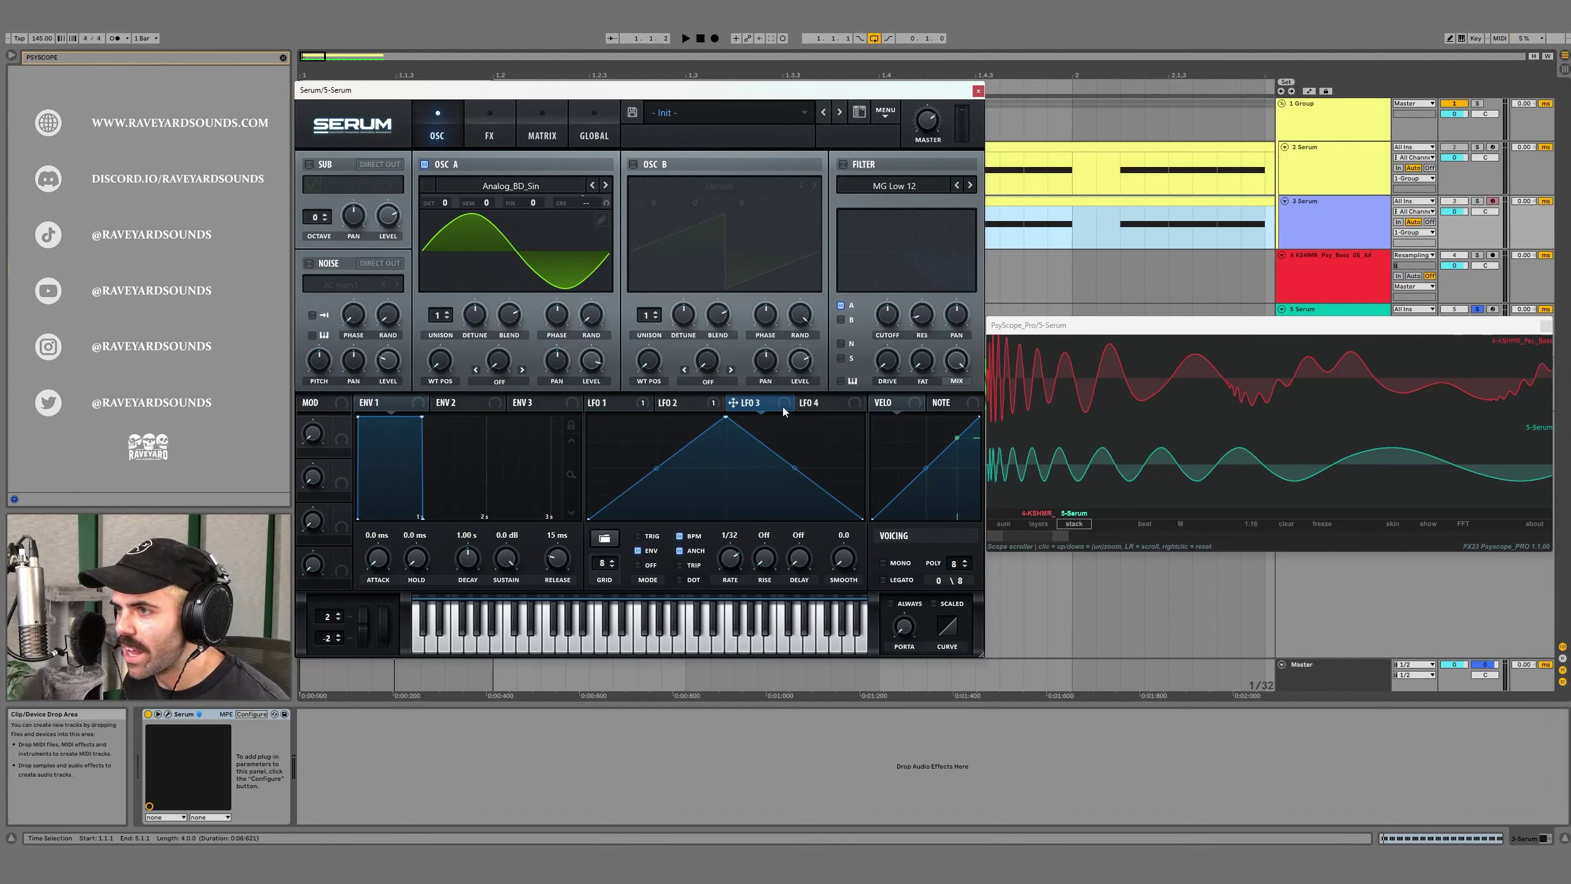
drag(733, 402, 581, 356)
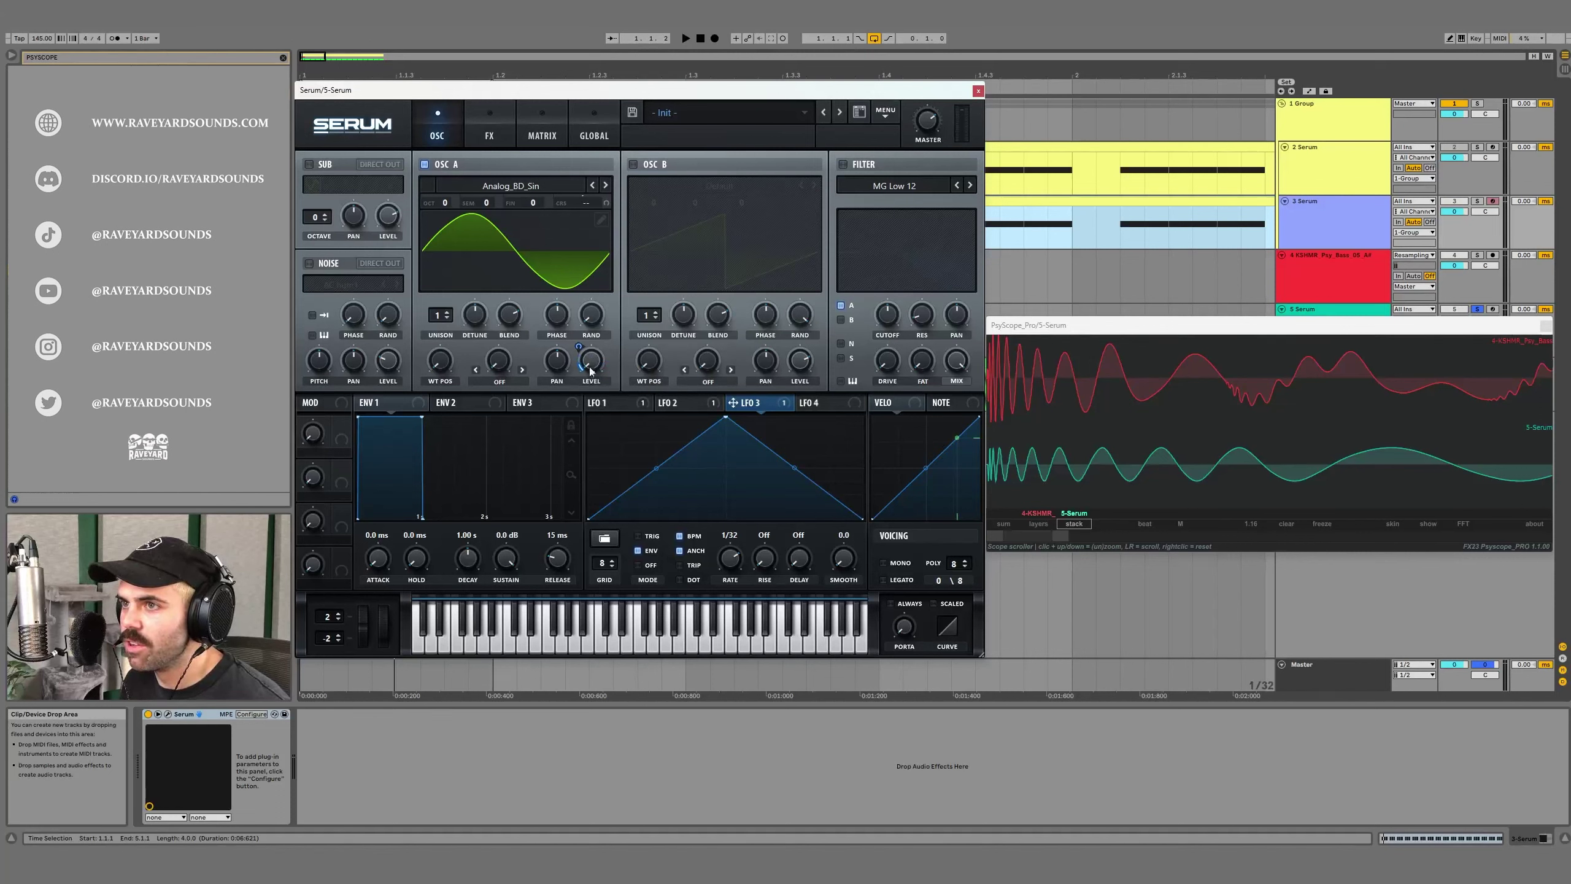
mouse_move(580, 349)
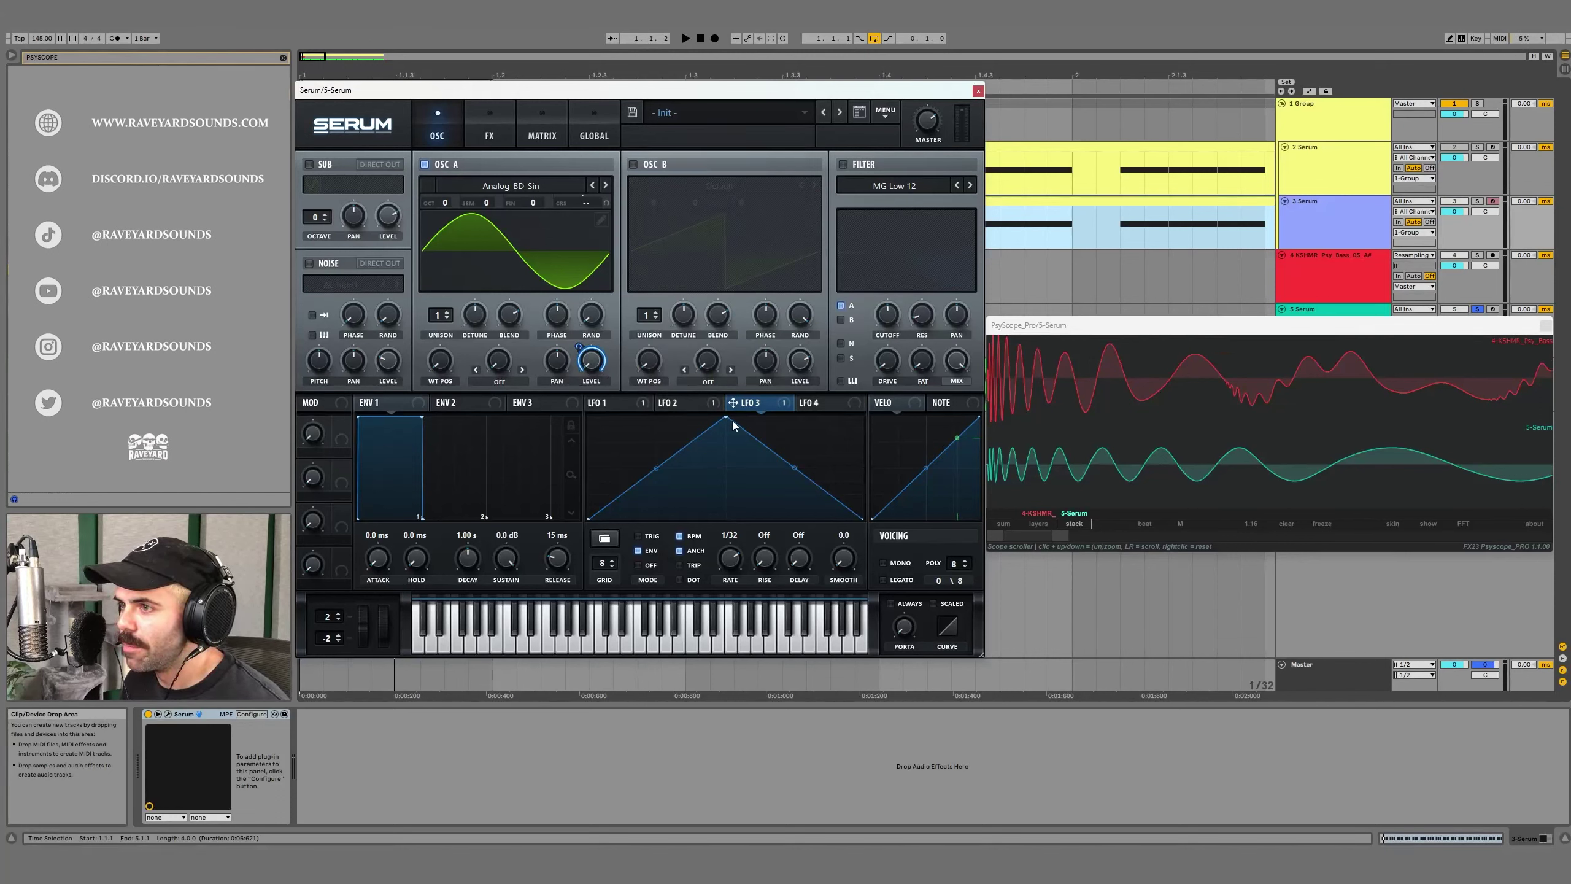
drag(725, 417, 589, 417)
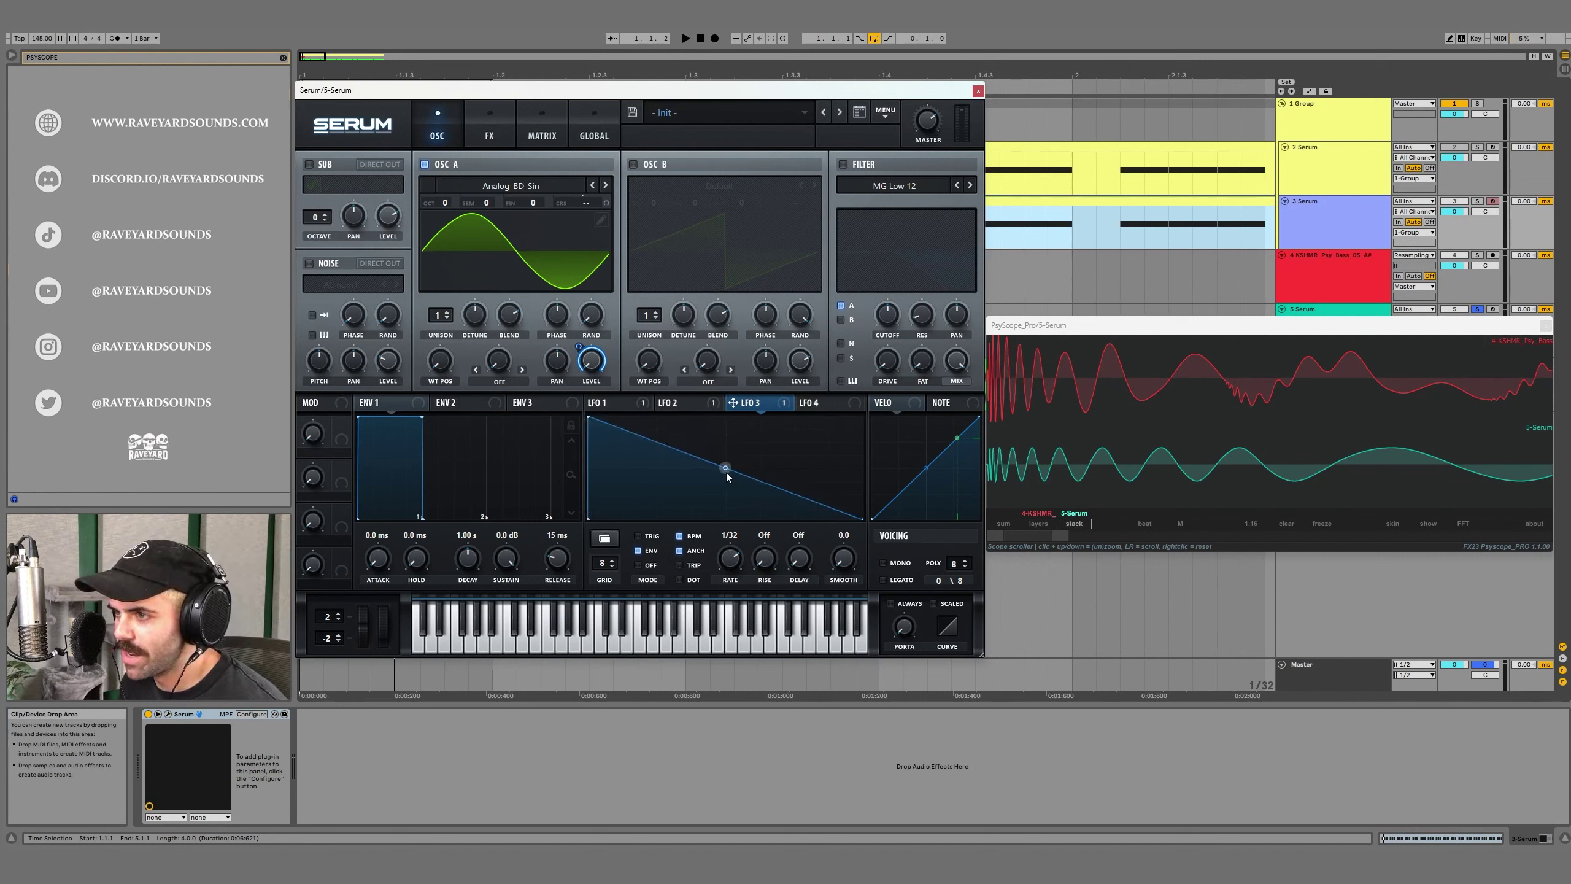
drag(727, 471, 727, 421)
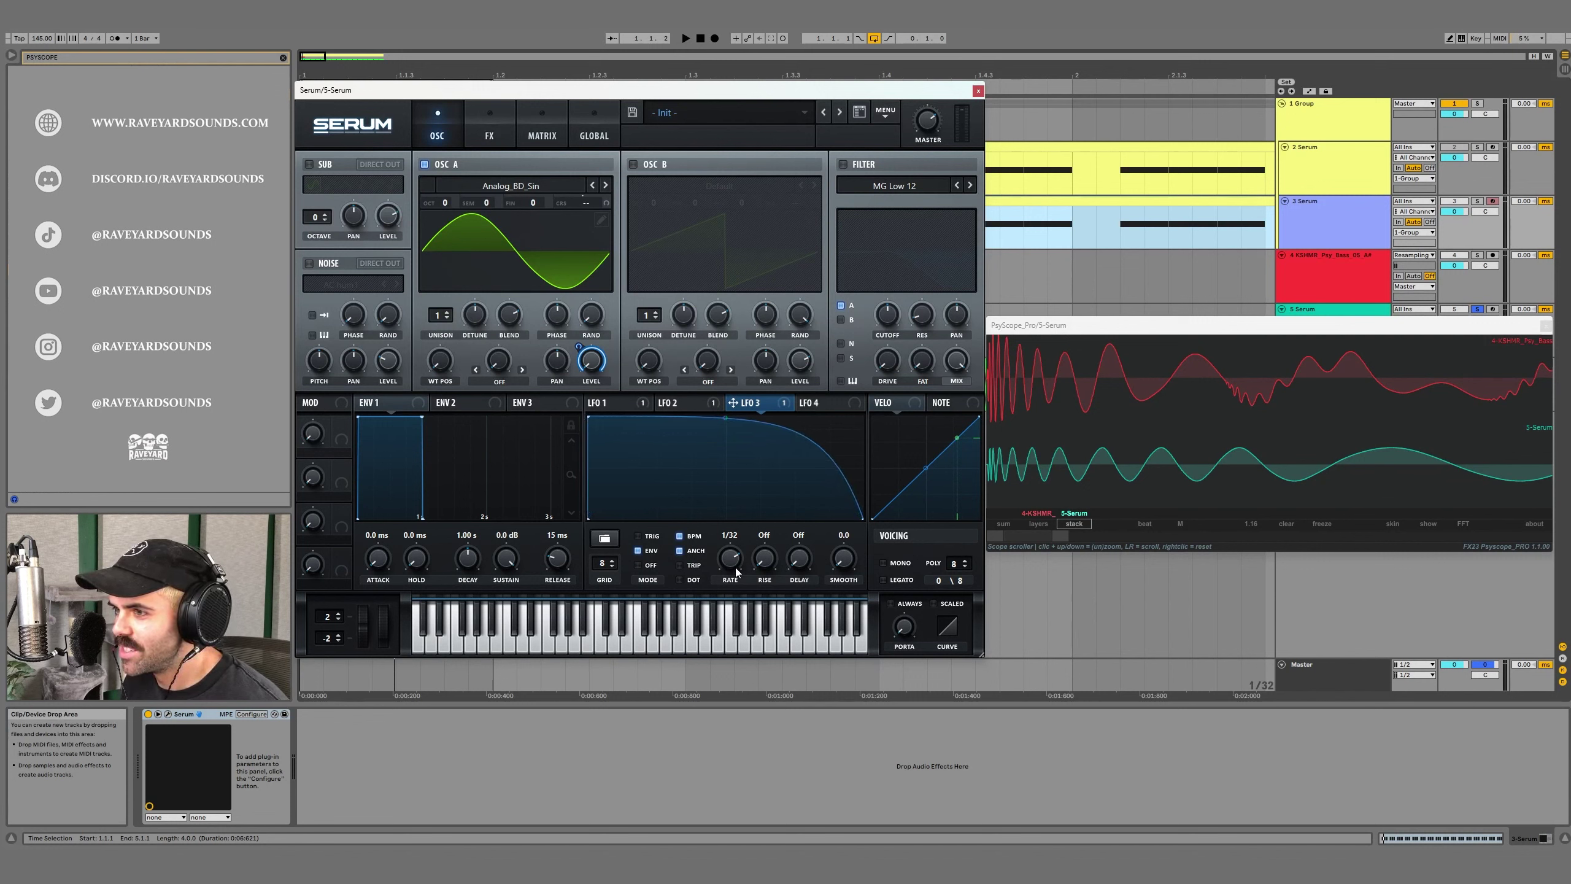
Step: Shorten LFO 3 so its fall ends about one third across, playing the clip before and after to compare the waves
key(space)
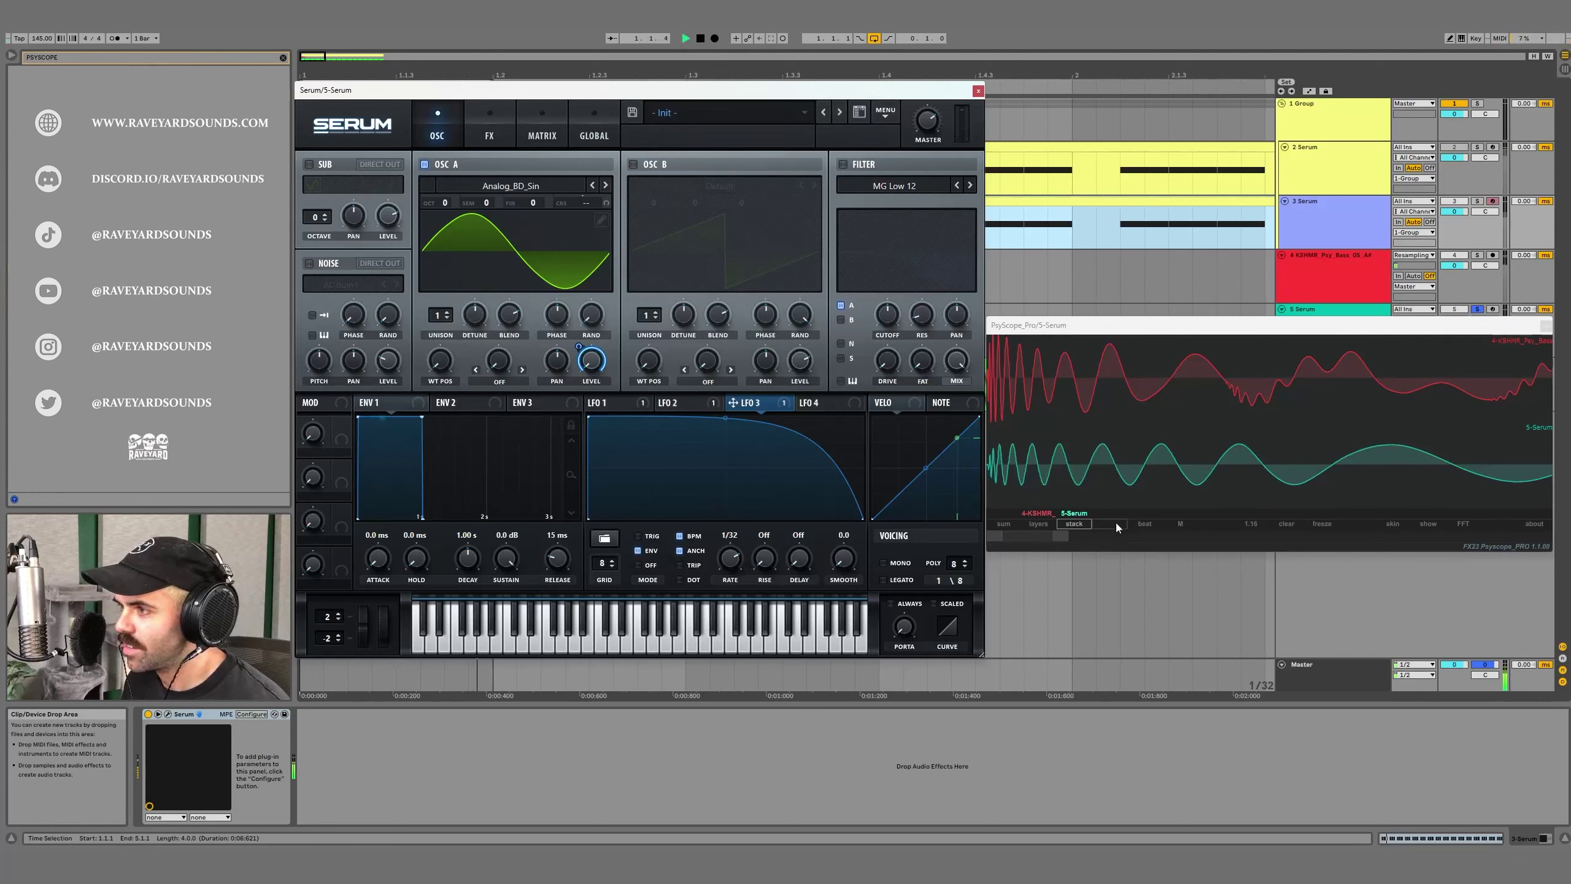
key(space)
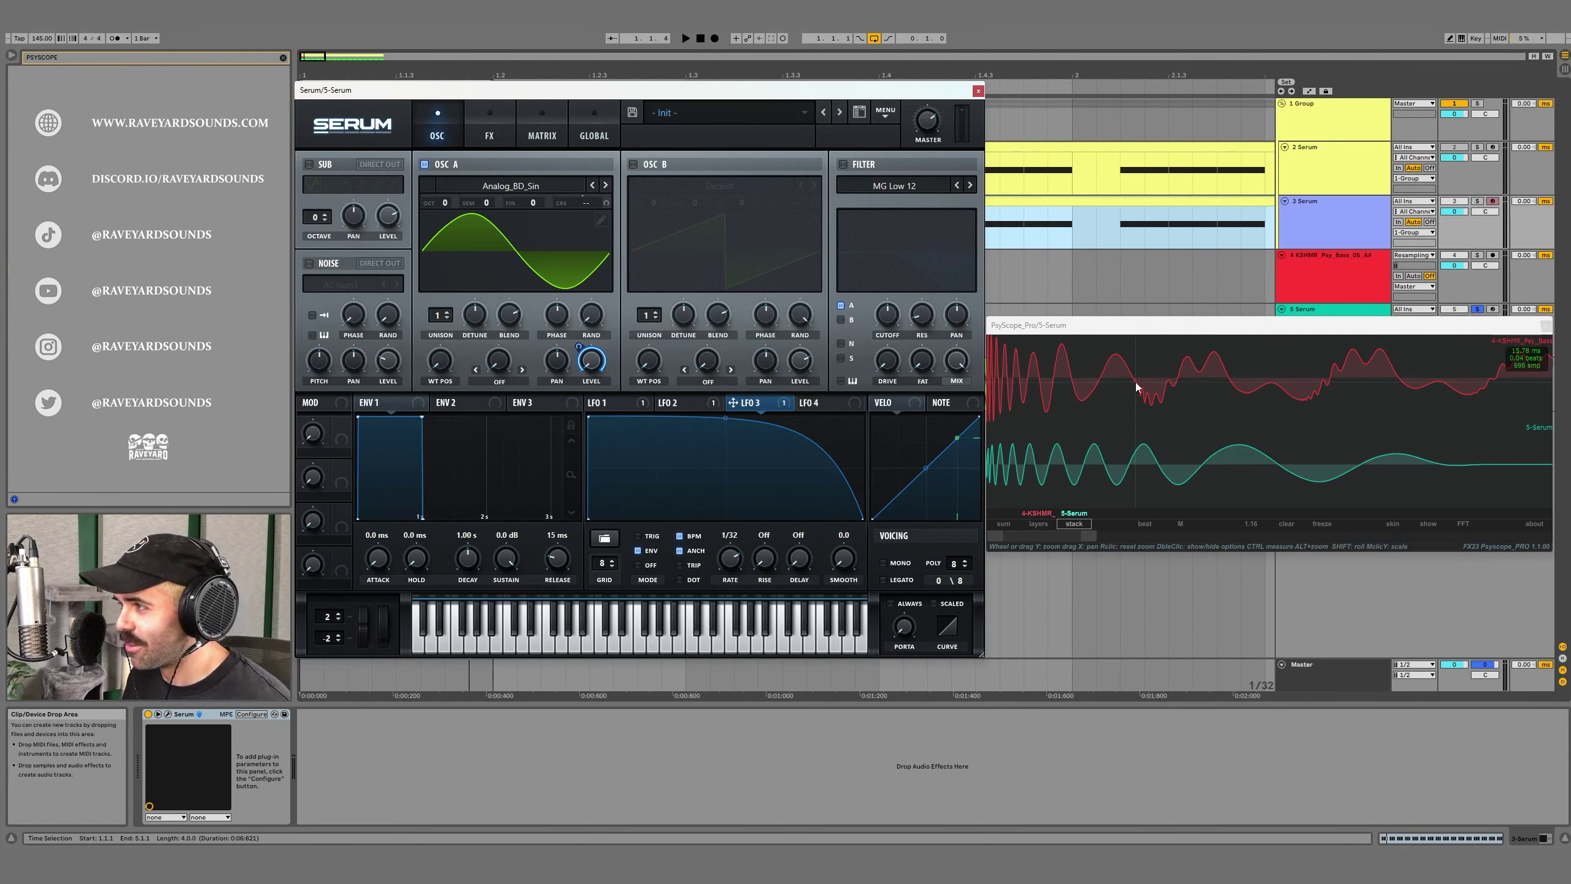
key(space)
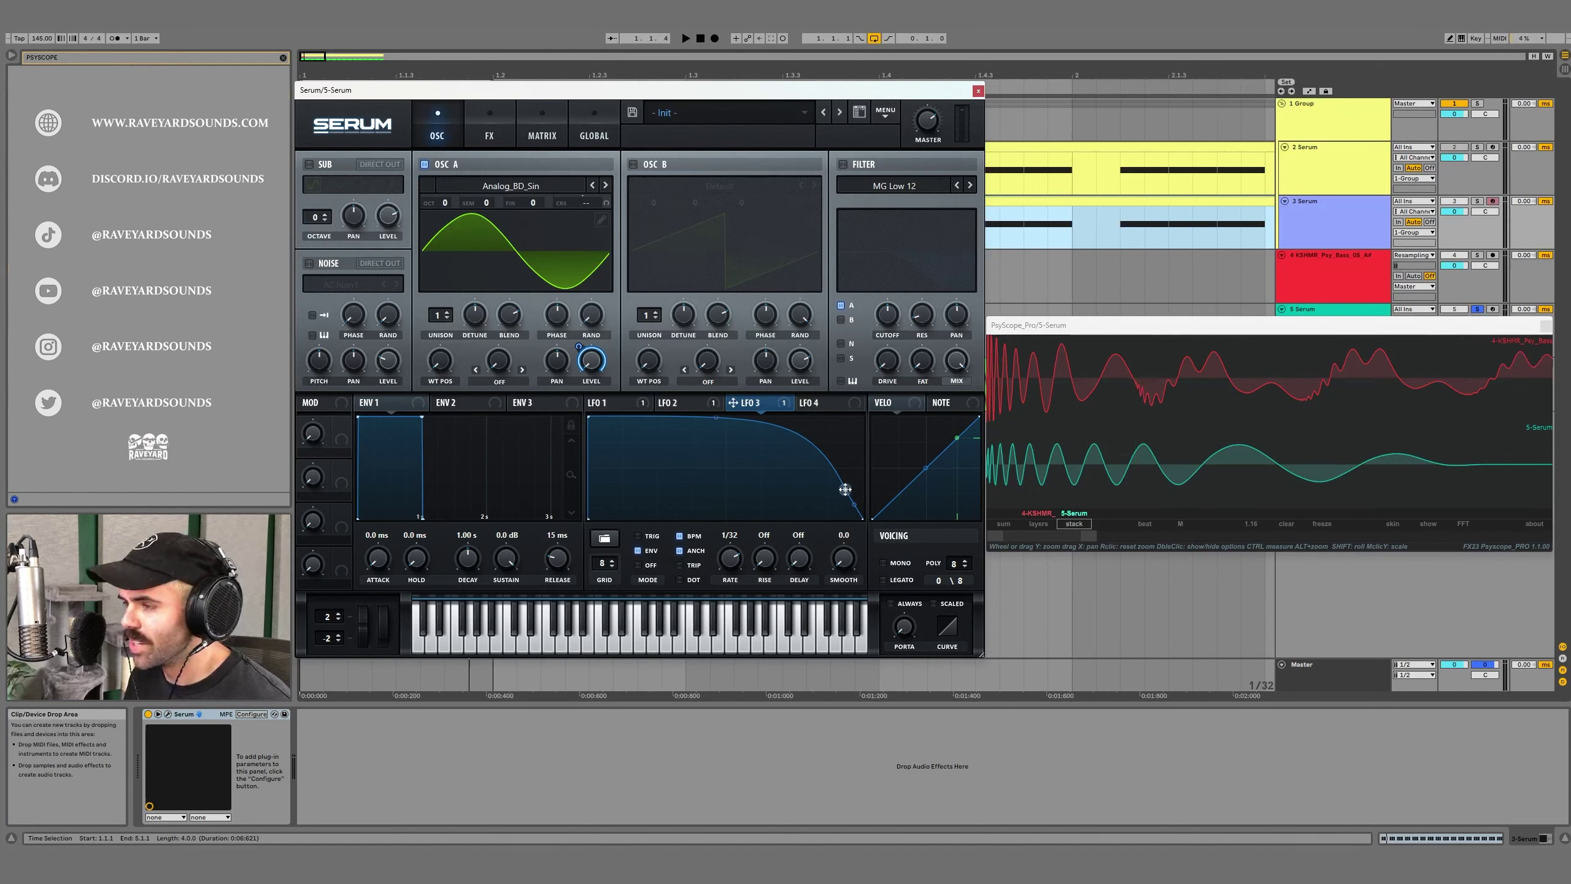
drag(845, 489, 690, 556)
key(space)
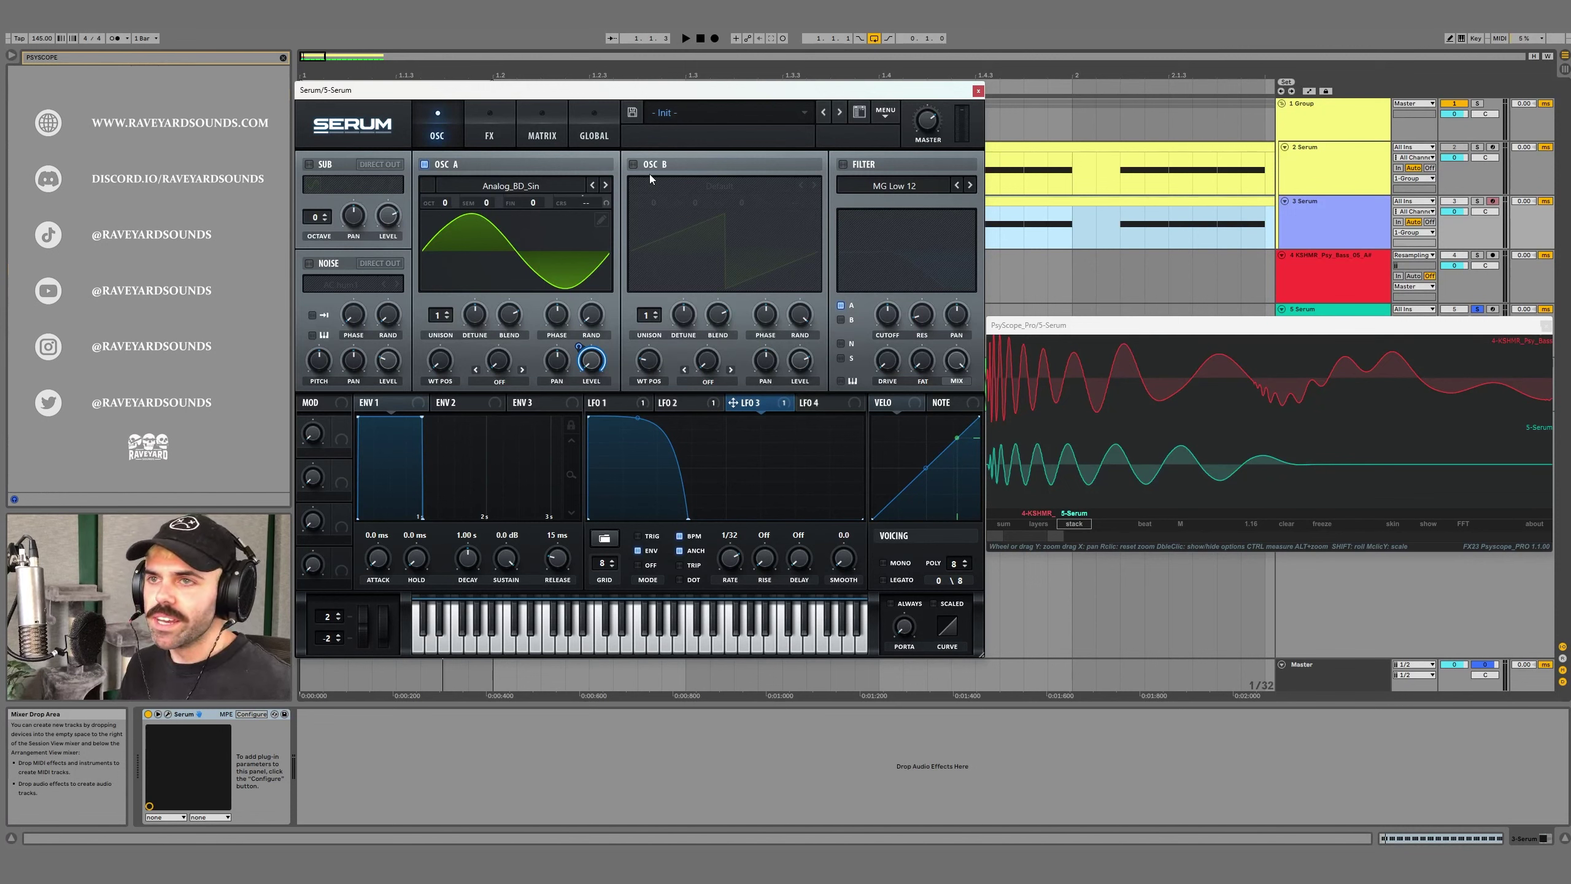
Step: Turn on oscillator B and load a saw wave from the Basic Shapes wavetable
click(648, 165)
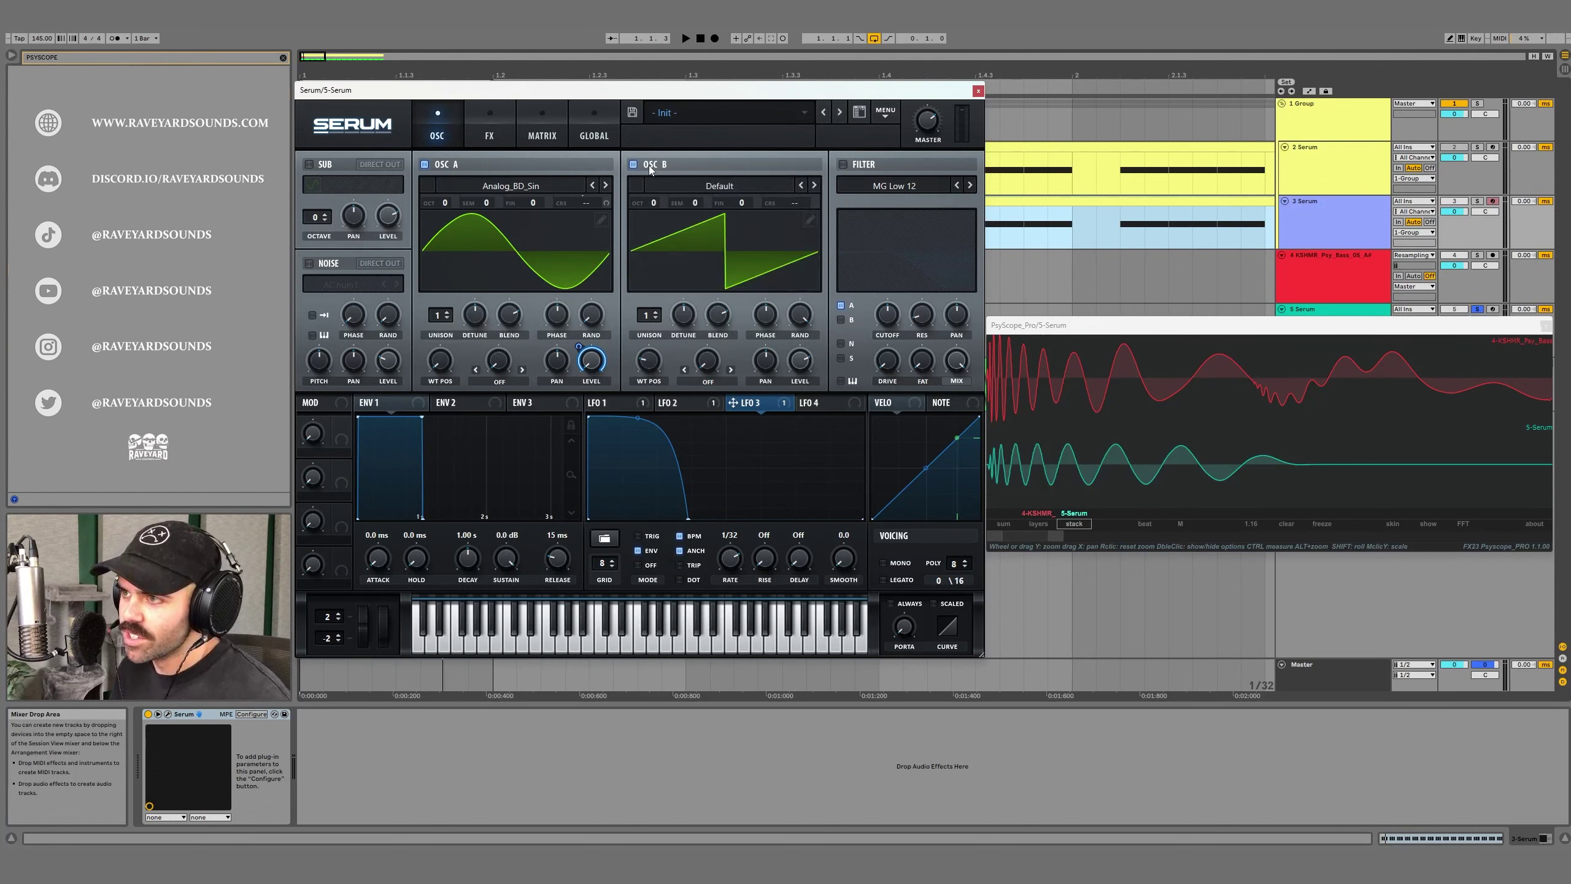
click(736, 186)
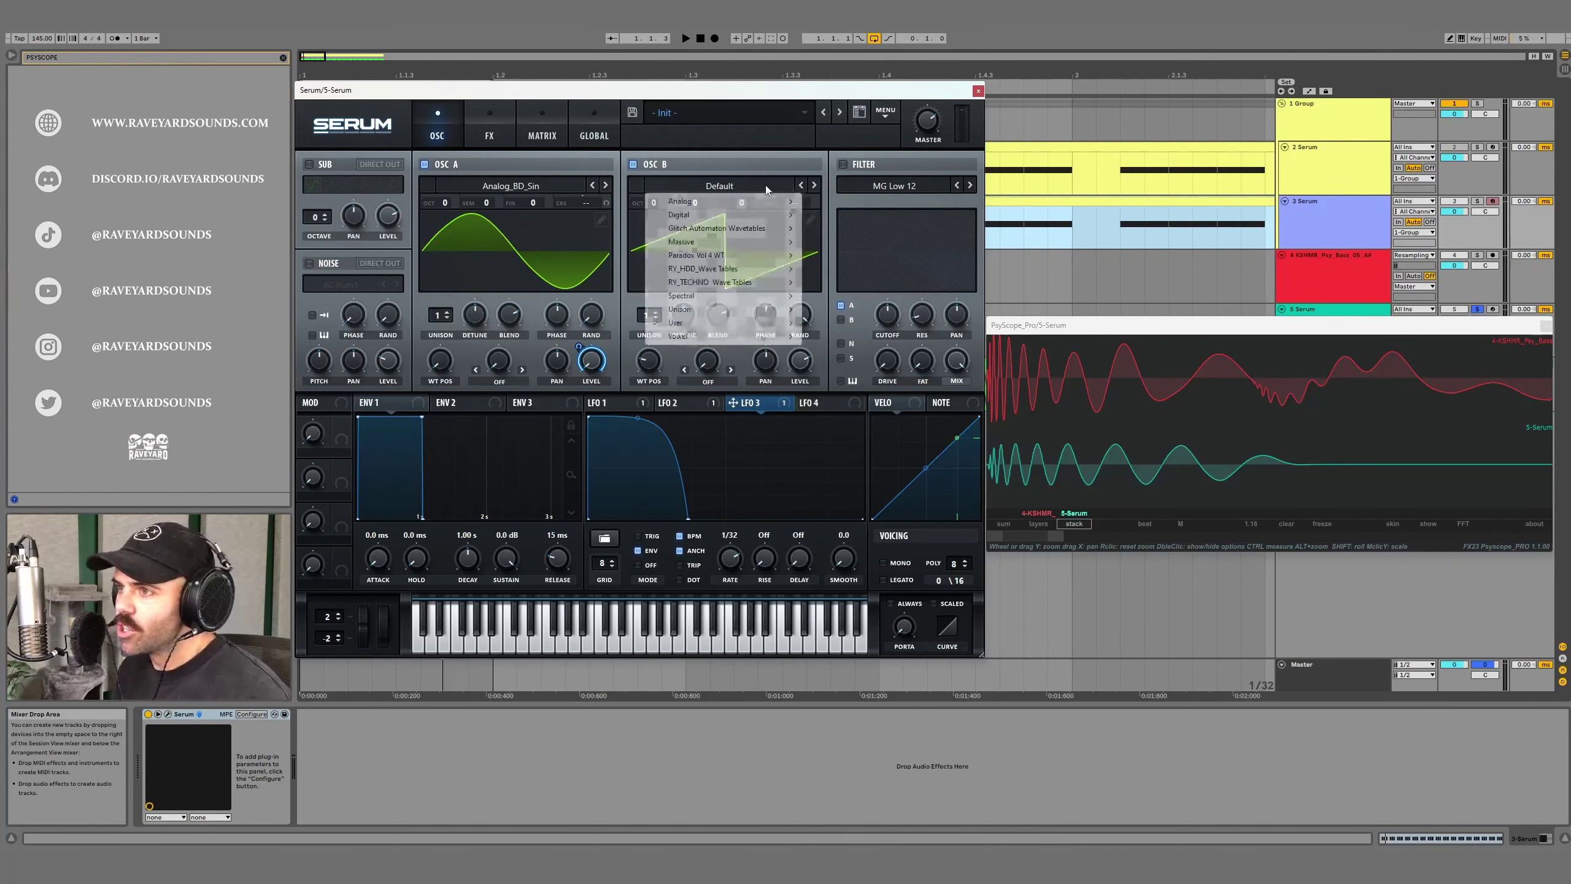
mouse_move(717, 202)
click(835, 261)
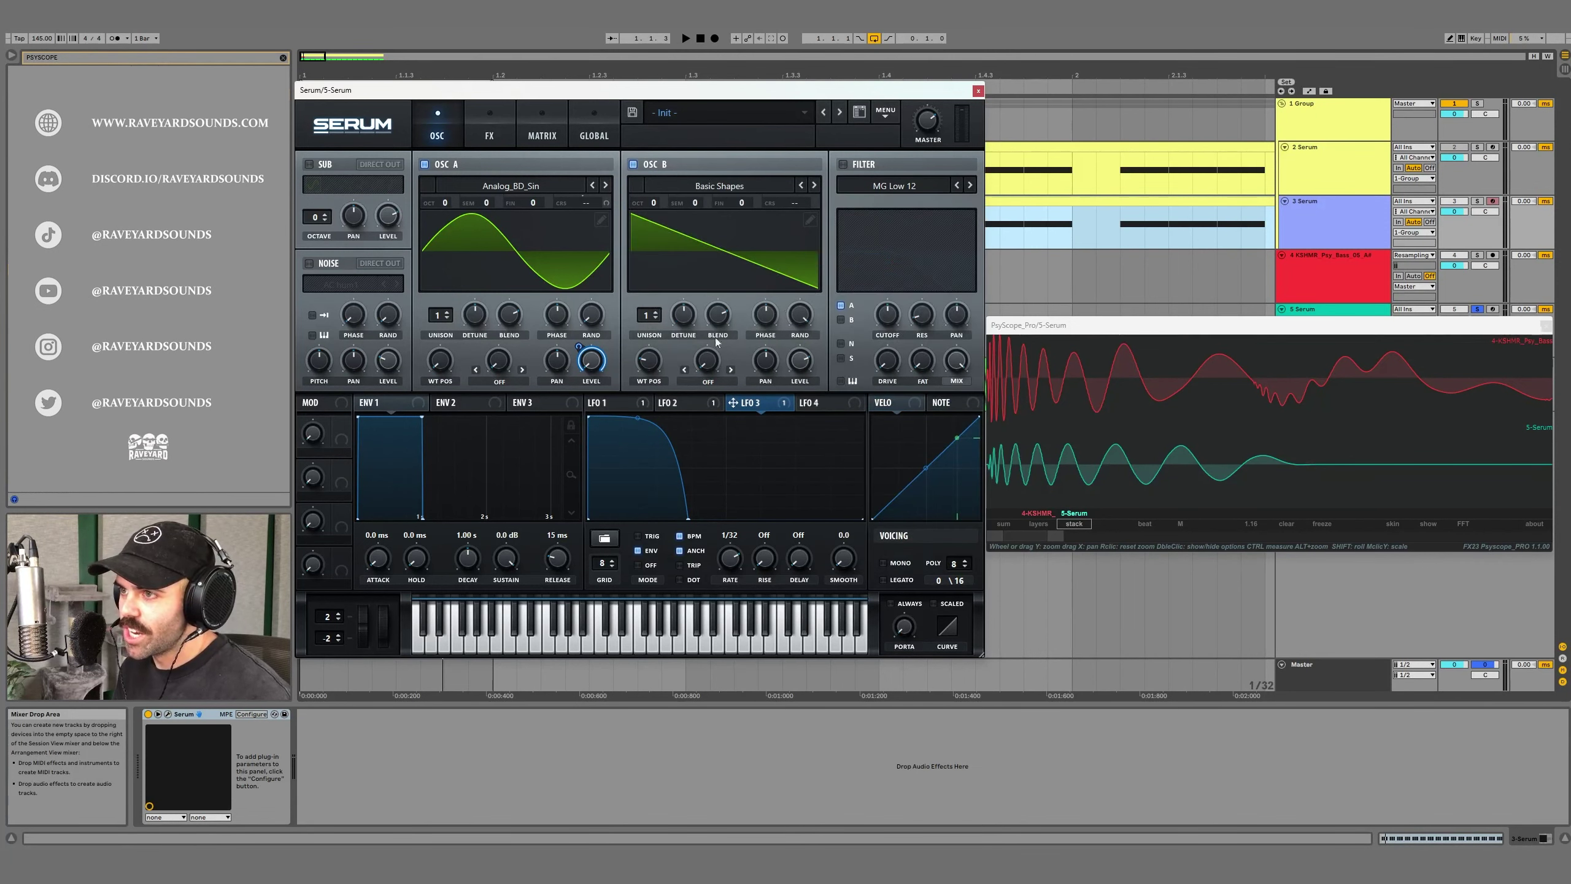
drag(650, 363, 659, 362)
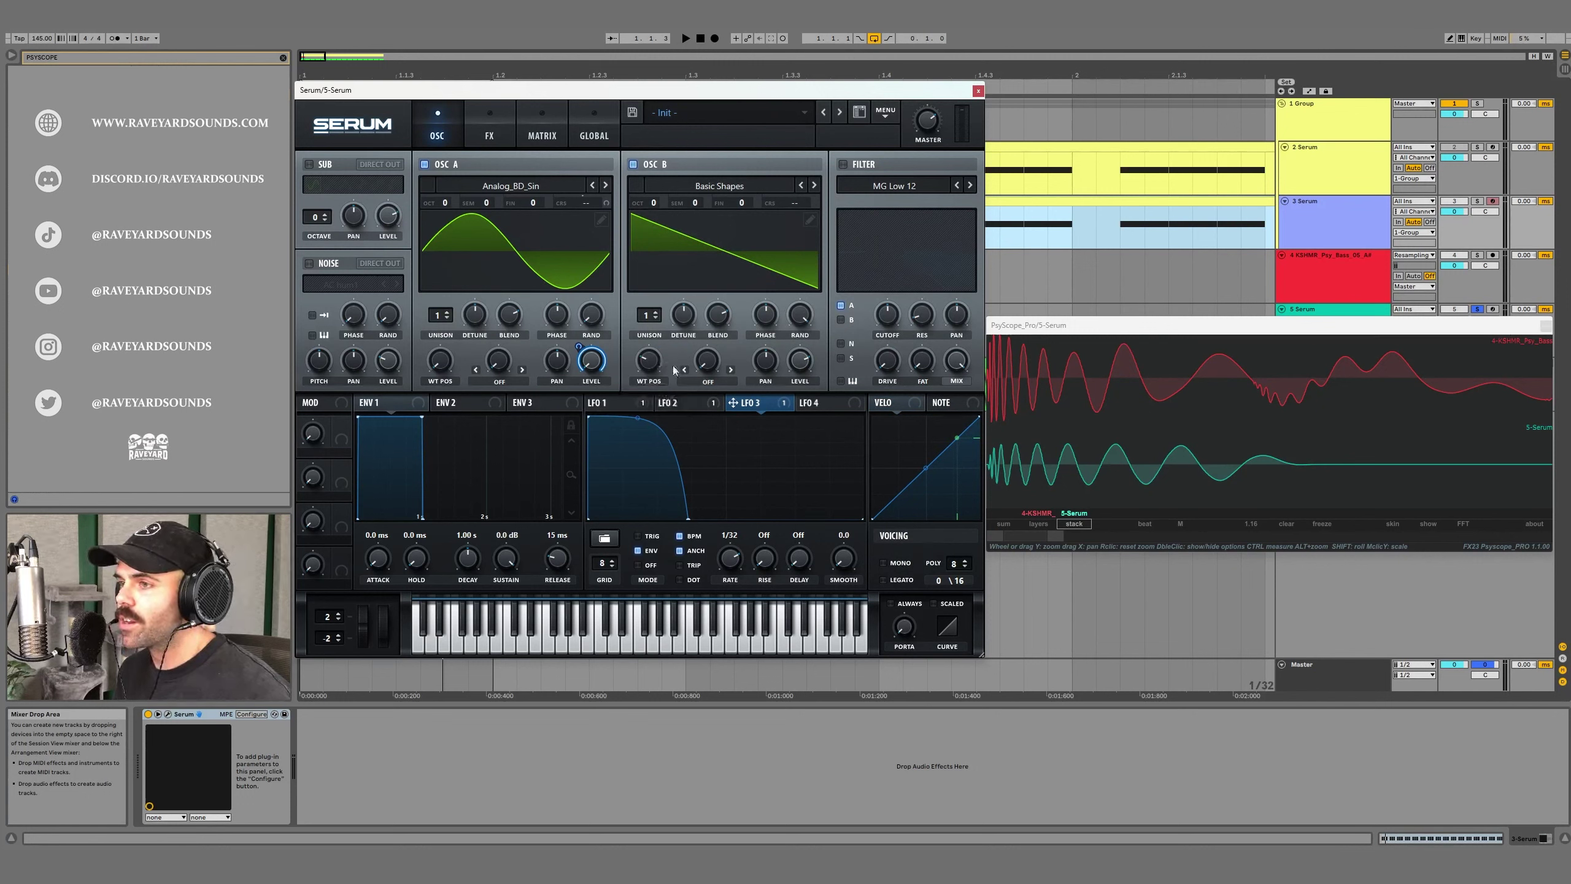
Step: Play the clip to compare the layered saw with the sample, and assign LFO 3 to oscillator B's level
key(space)
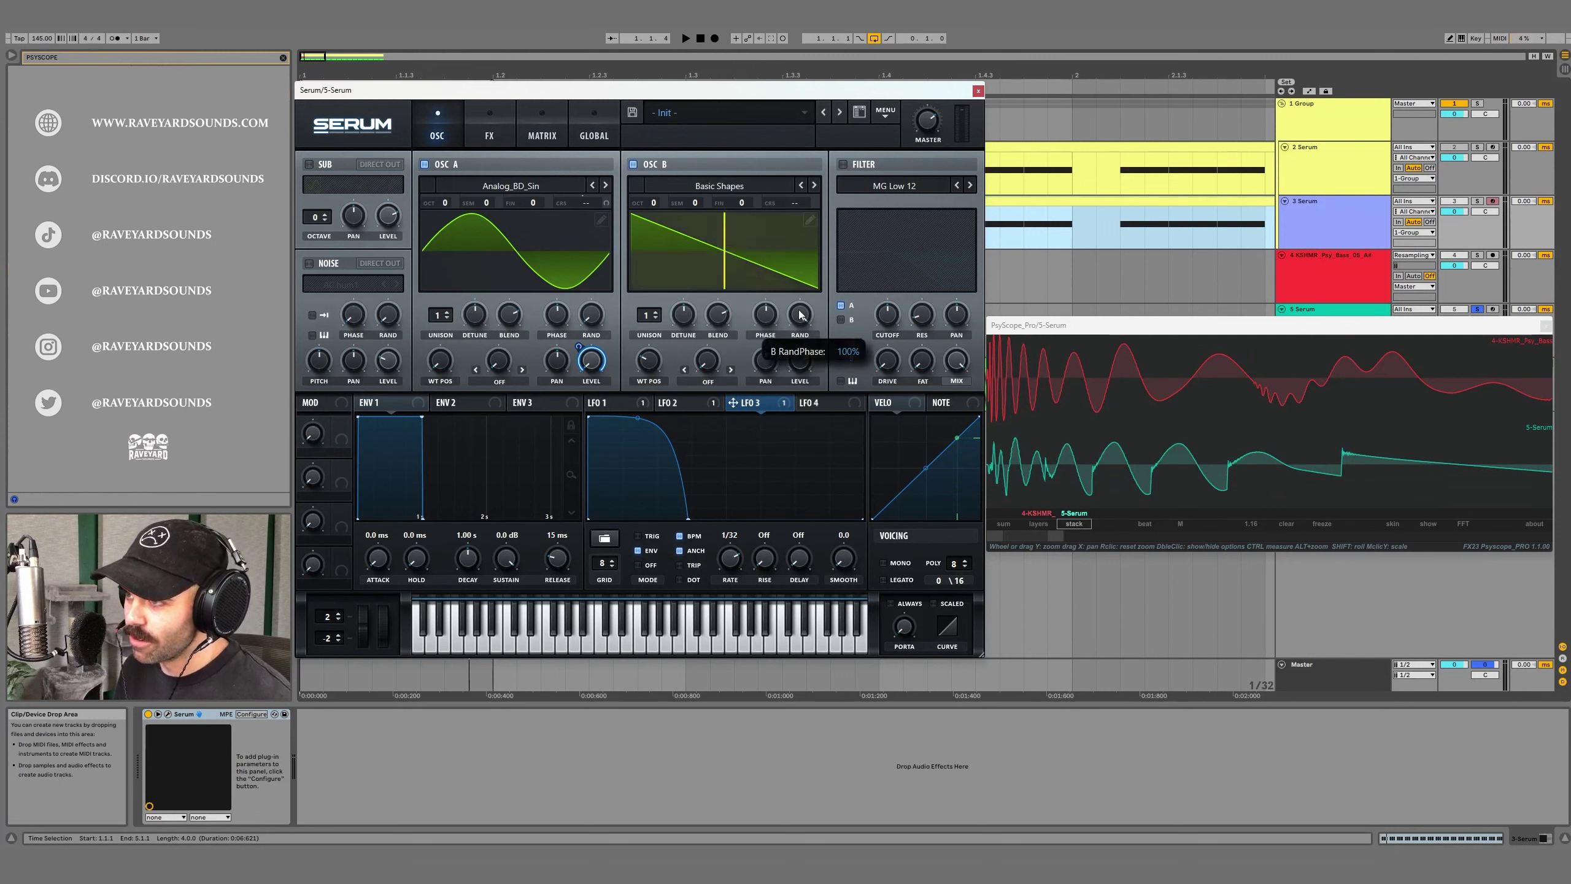
key(space)
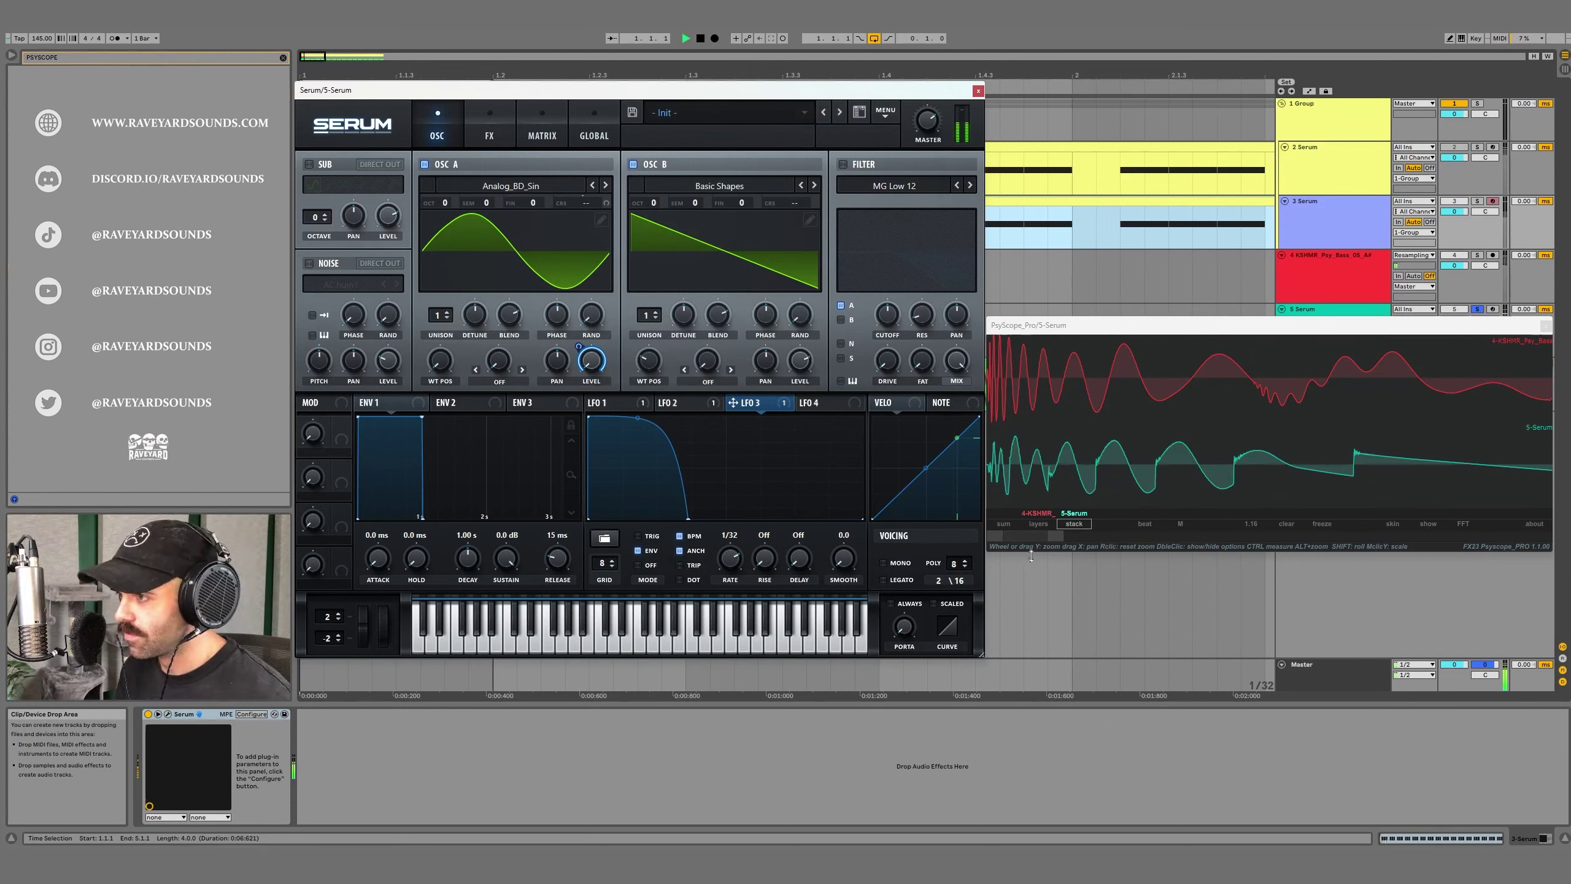
key(space)
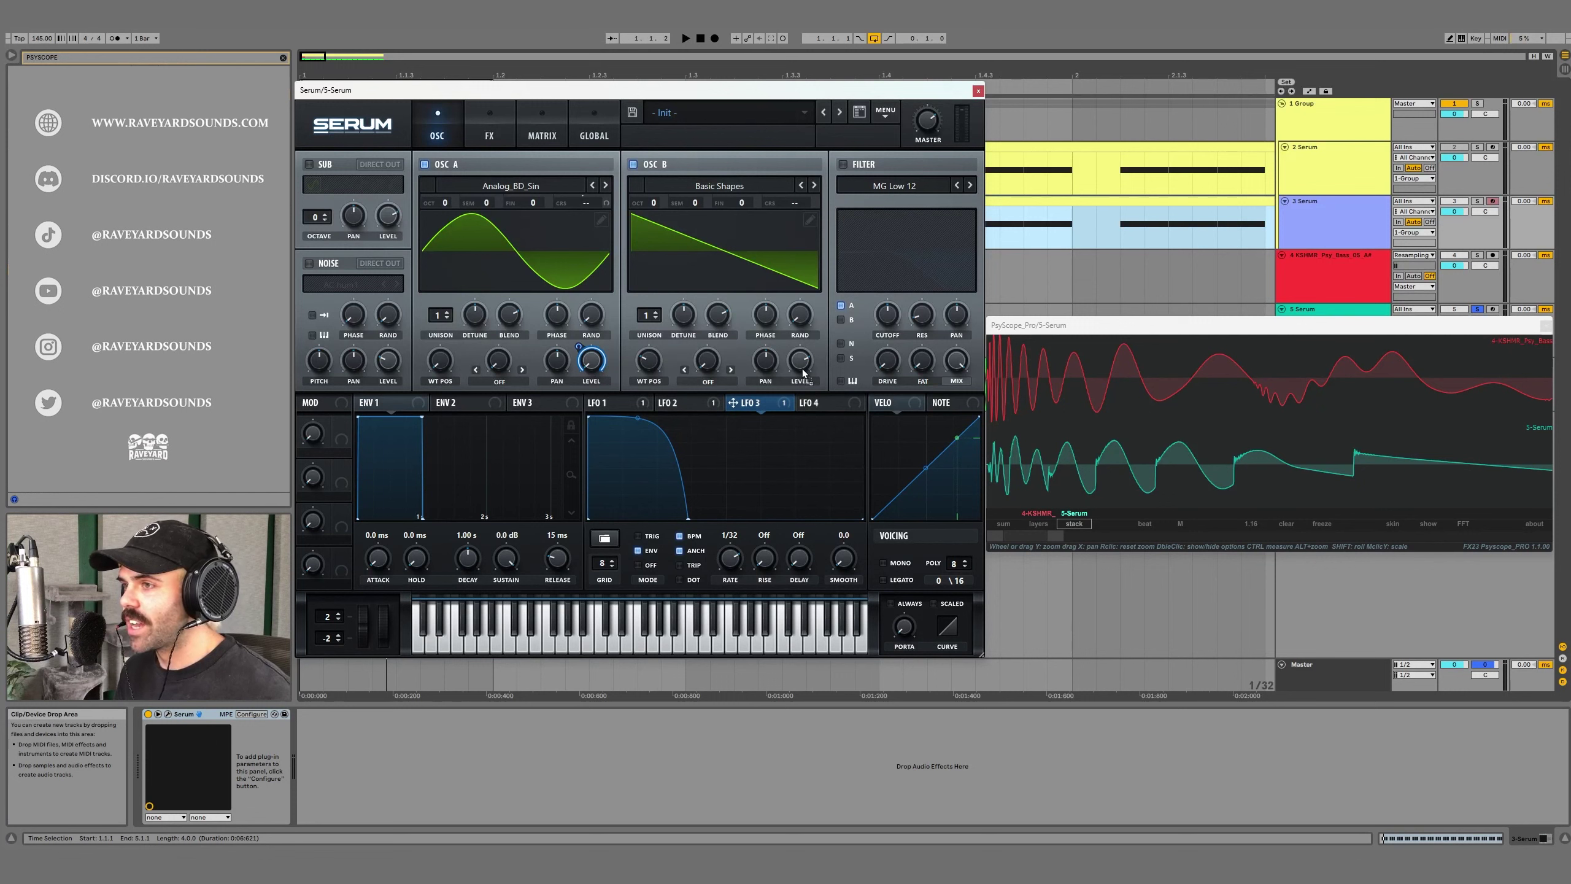
drag(802, 373, 788, 448)
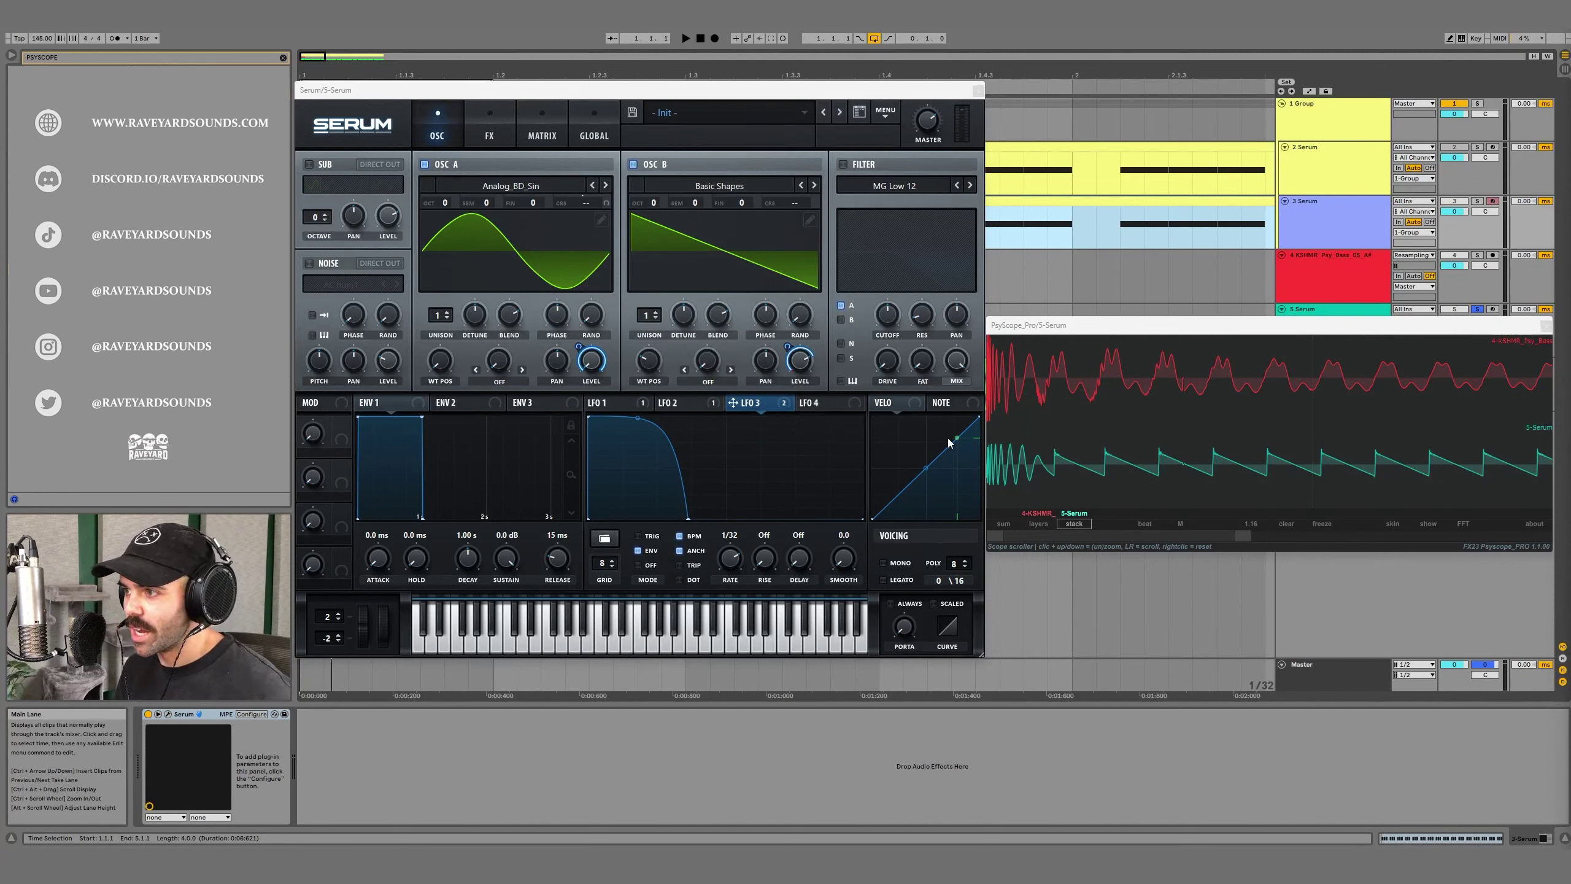
drag(1107, 536, 1107, 556)
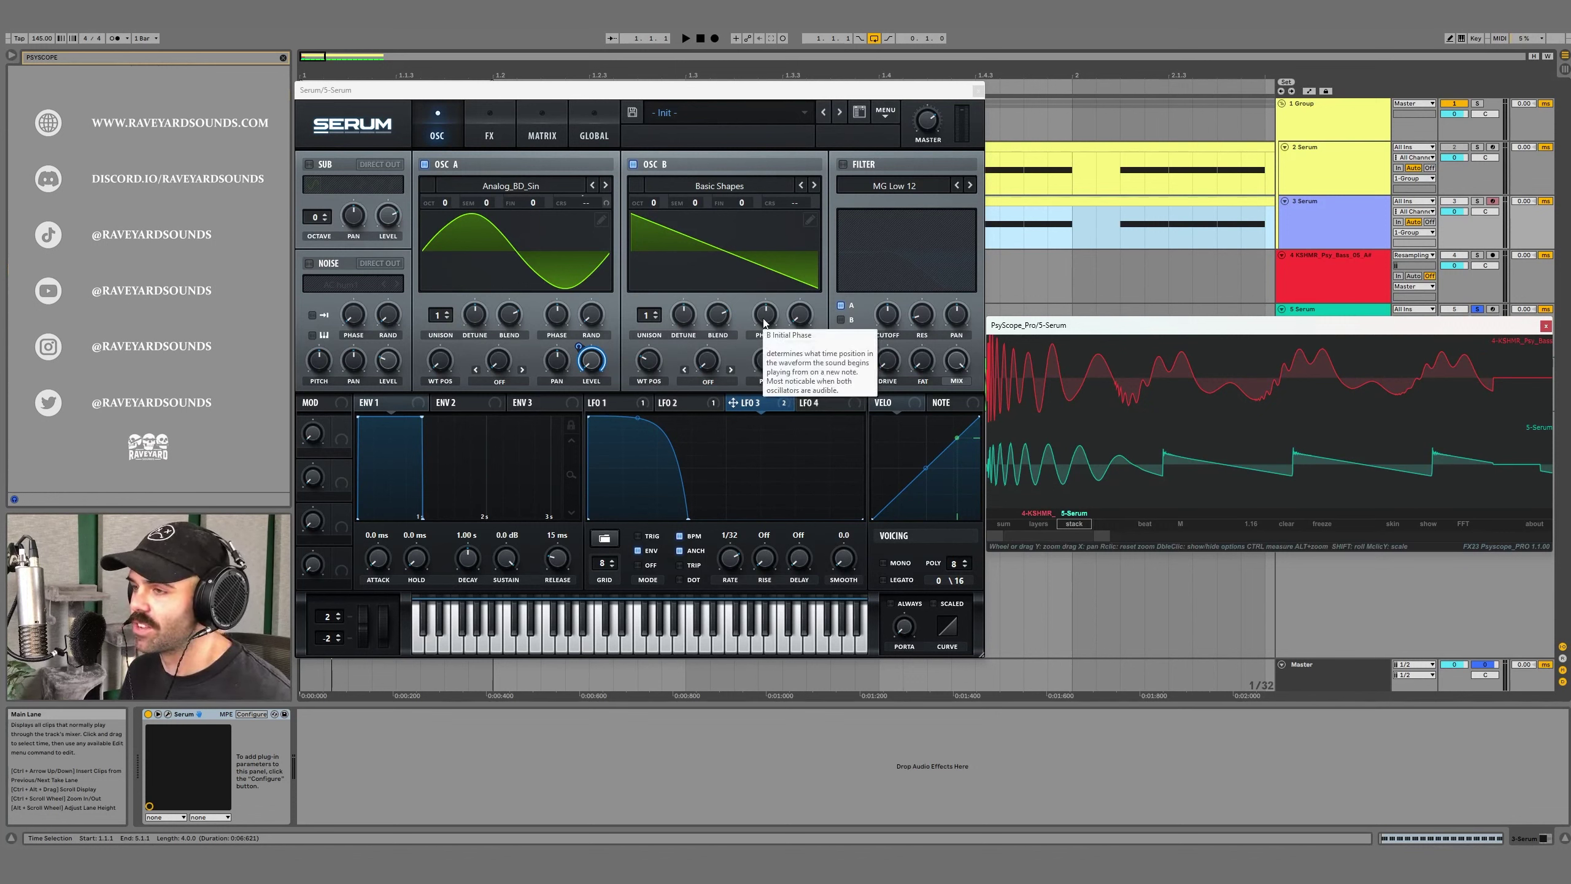
Step: Adjust oscillator B's initial phase, replaying the clip to align the saw's start with the end of the sine
key(space)
mouse_move(764, 322)
mouse_down()
mouse_move(754, 355)
mouse_move(761, 323)
mouse_up()
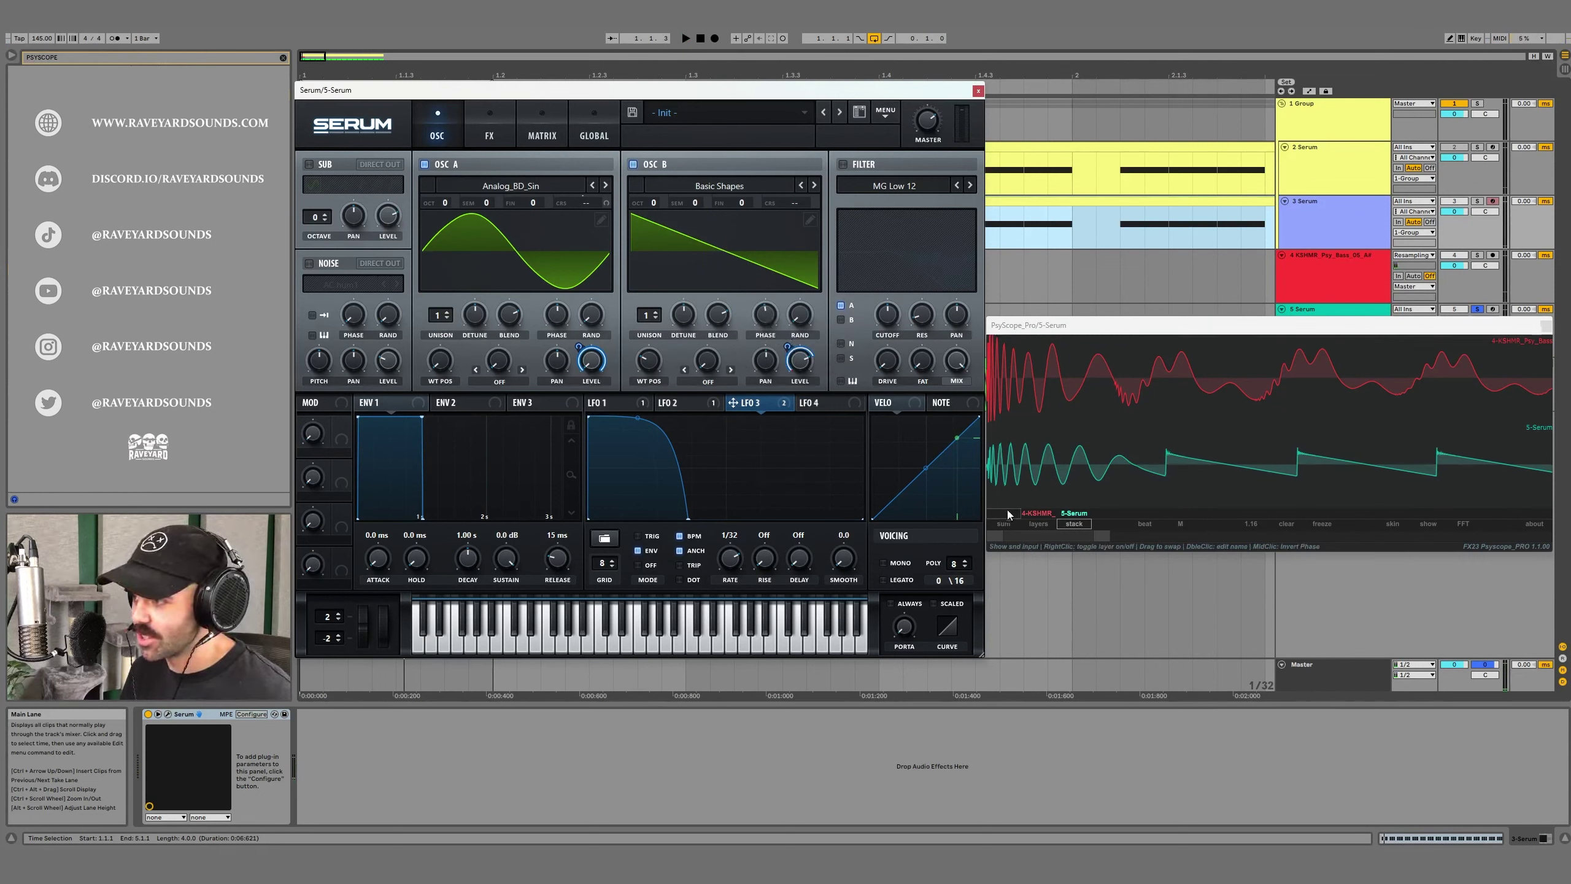
mouse_move(770, 323)
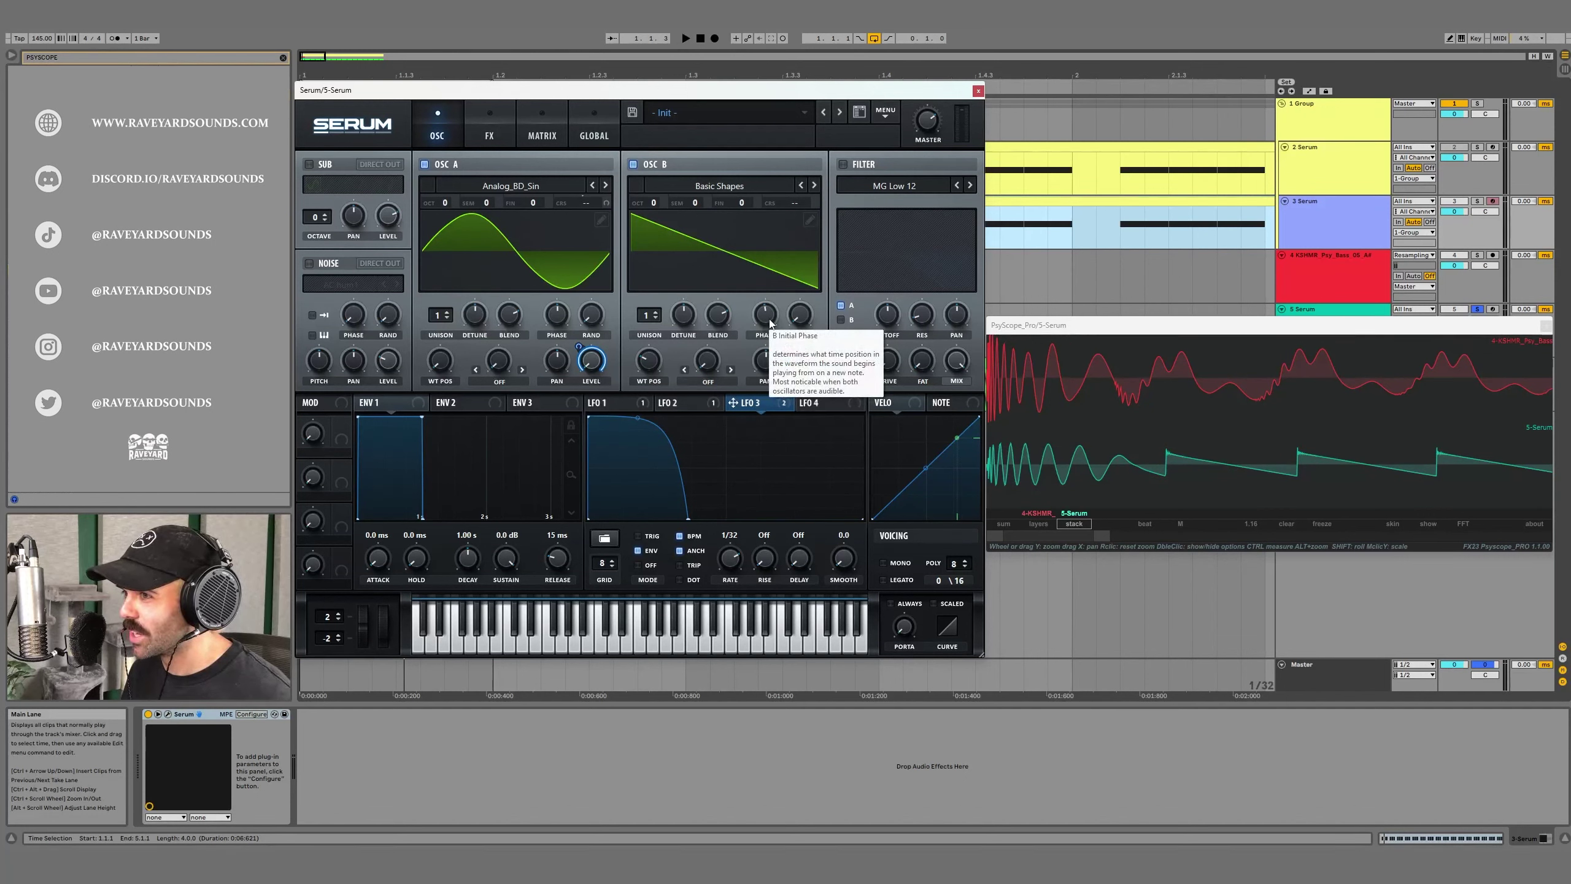
key(space)
drag(770, 319, 787, 285)
key(space)
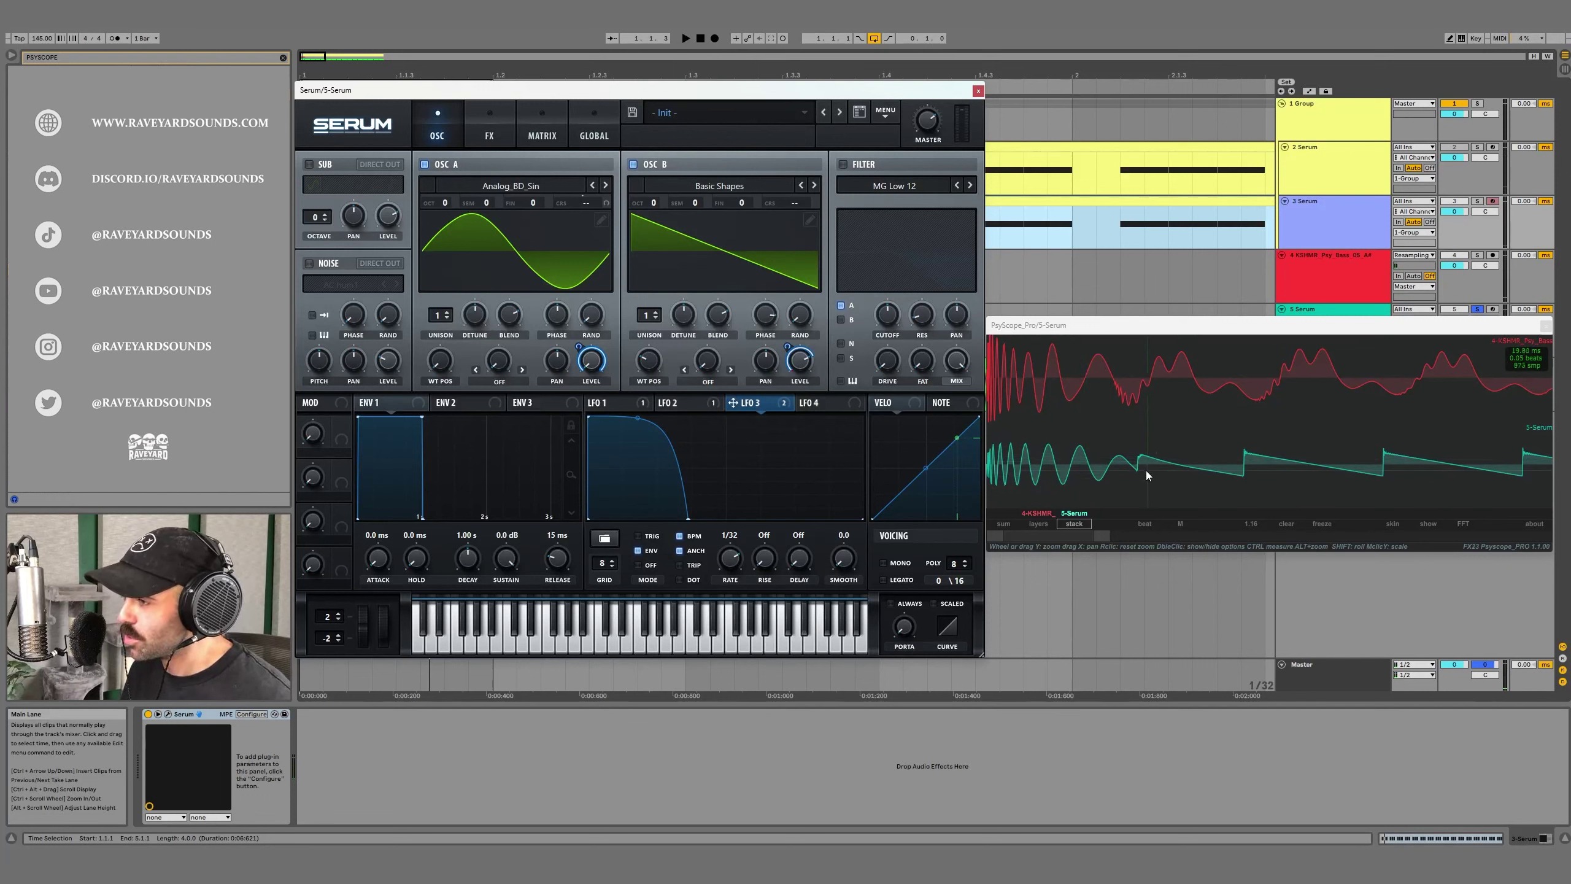
key(space)
drag(766, 321, 783, 382)
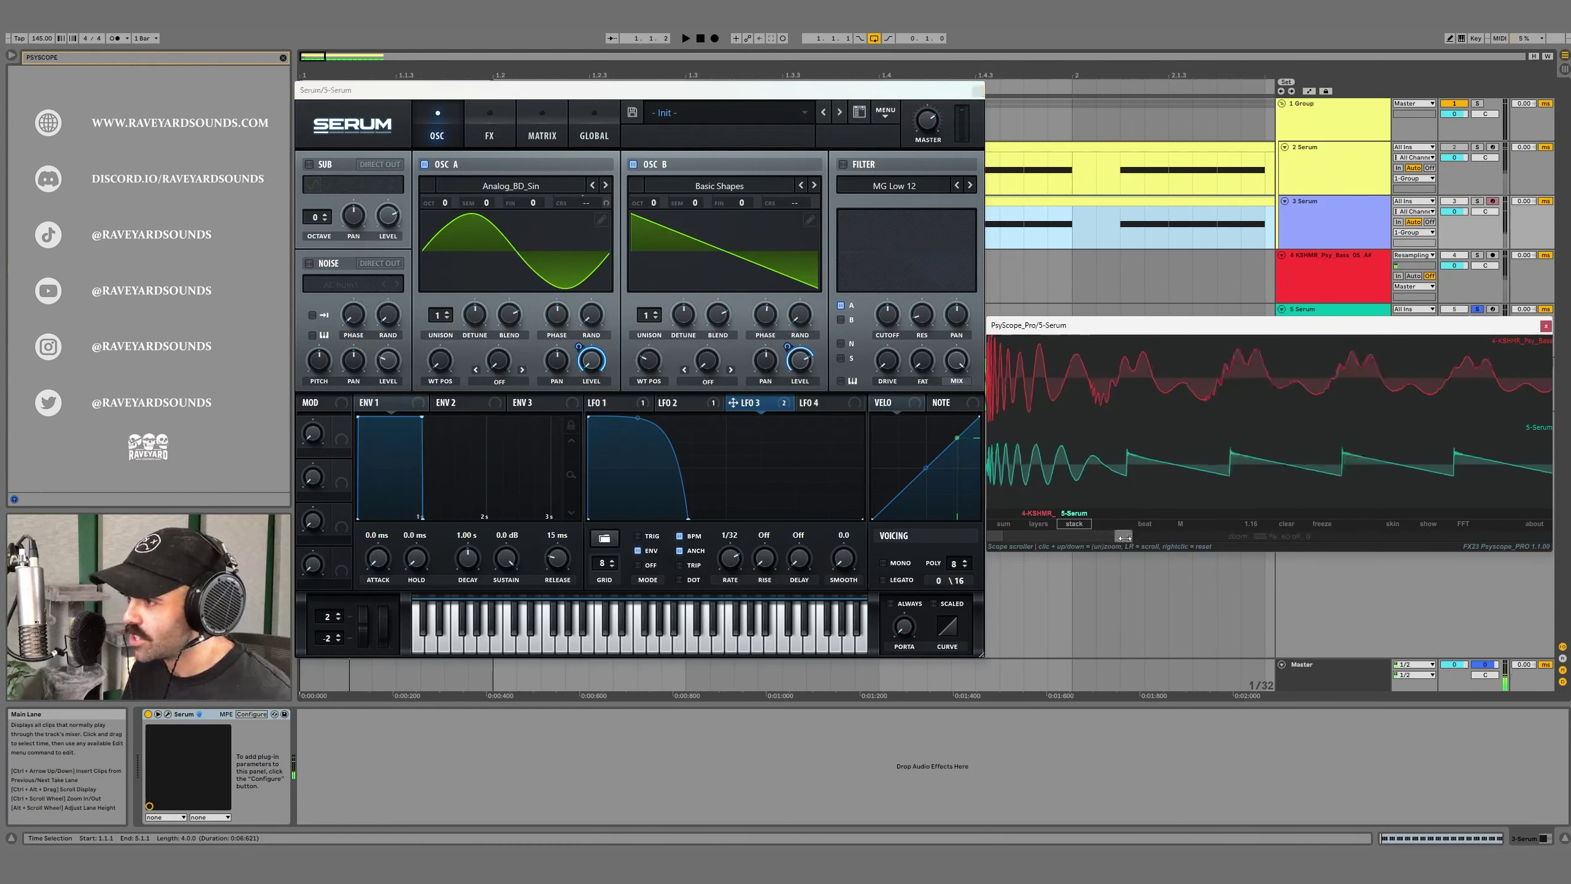
key(space)
drag(1075, 532, 1162, 538)
scroll(1051, 475, down, 2)
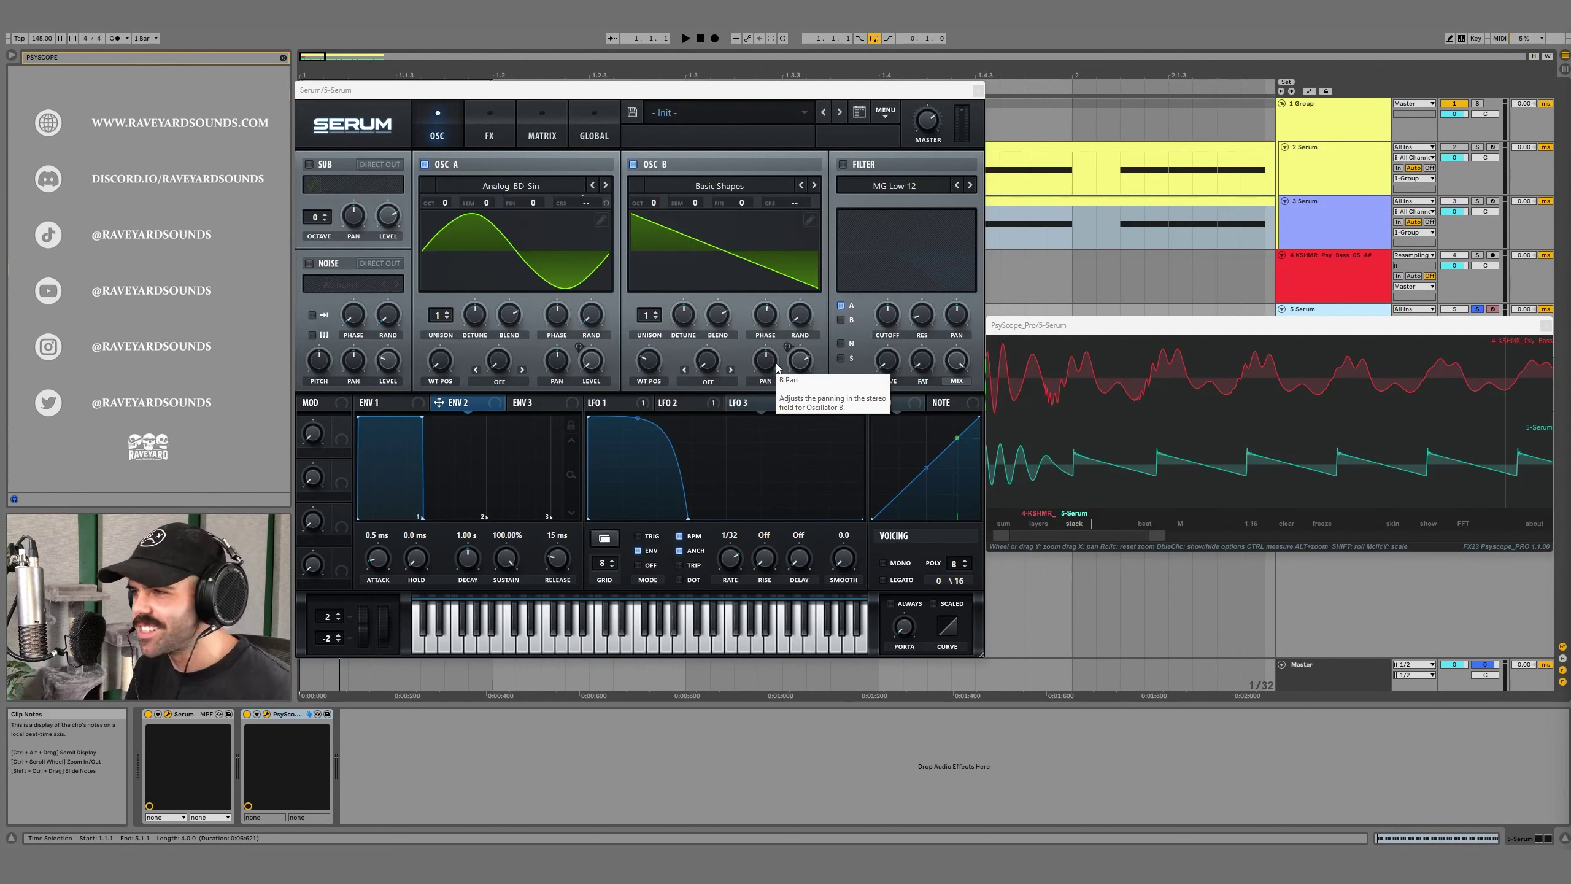
Step: Enable the filter as MG Low 18 and route only oscillator B through it
click(843, 164)
click(969, 188)
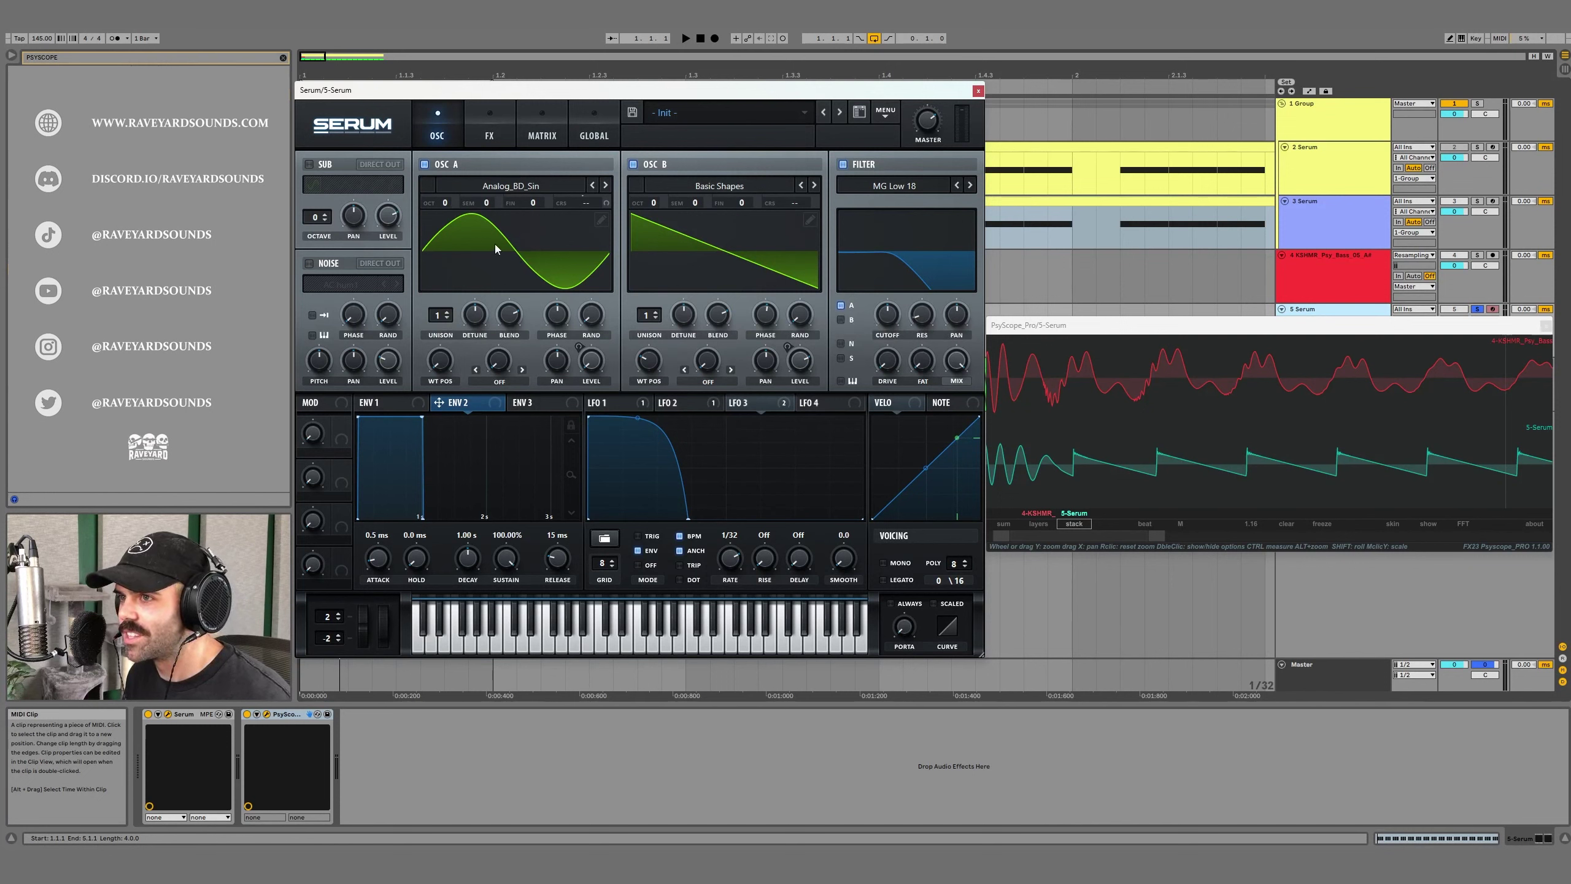
click(842, 306)
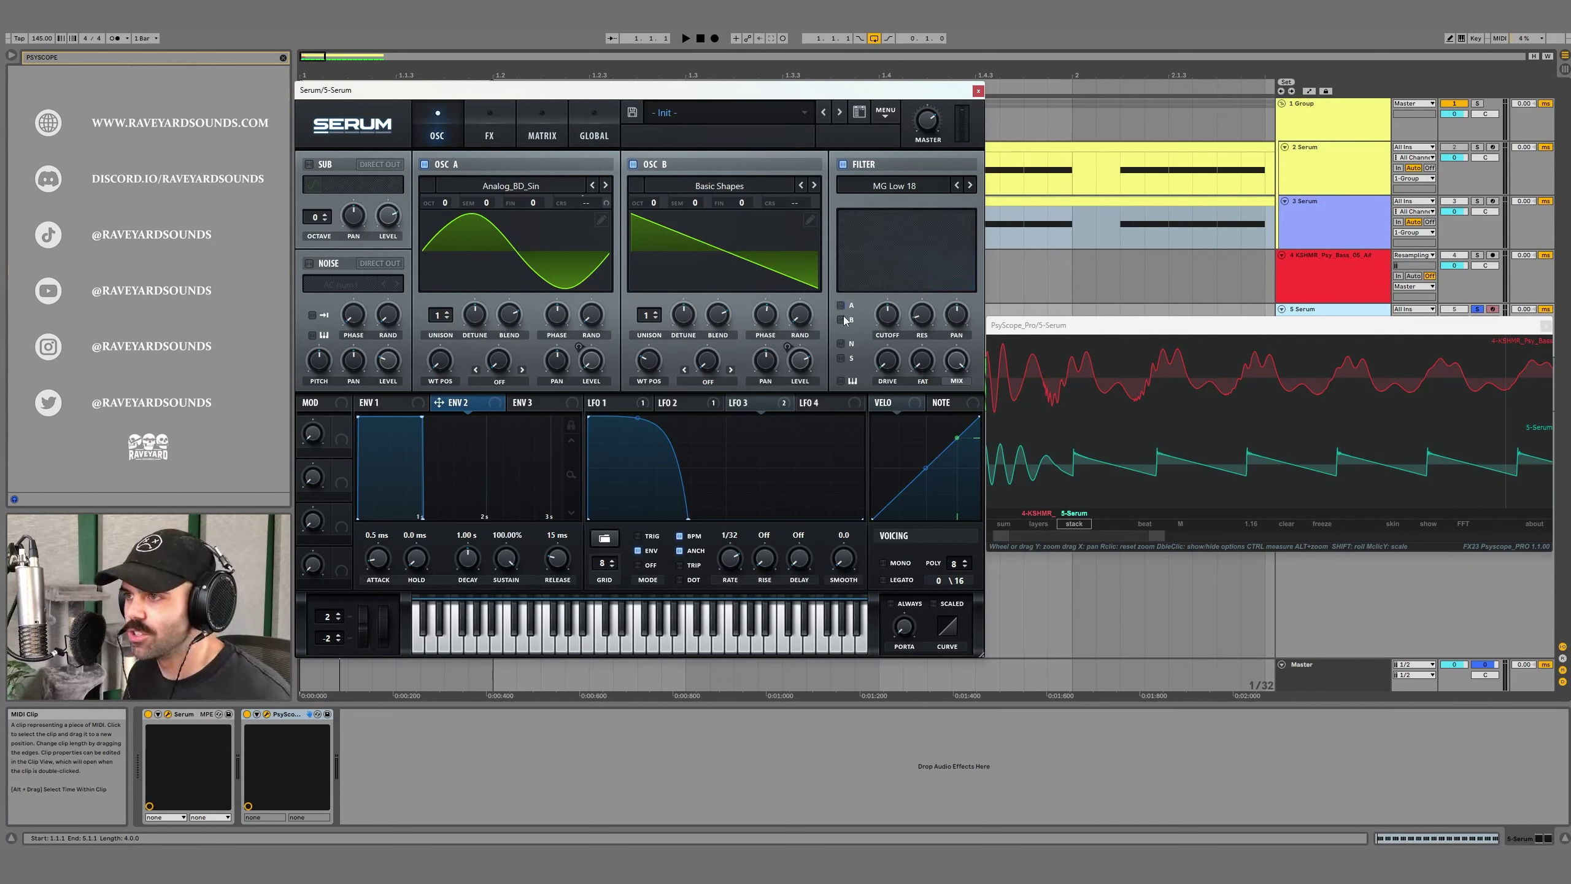
click(841, 320)
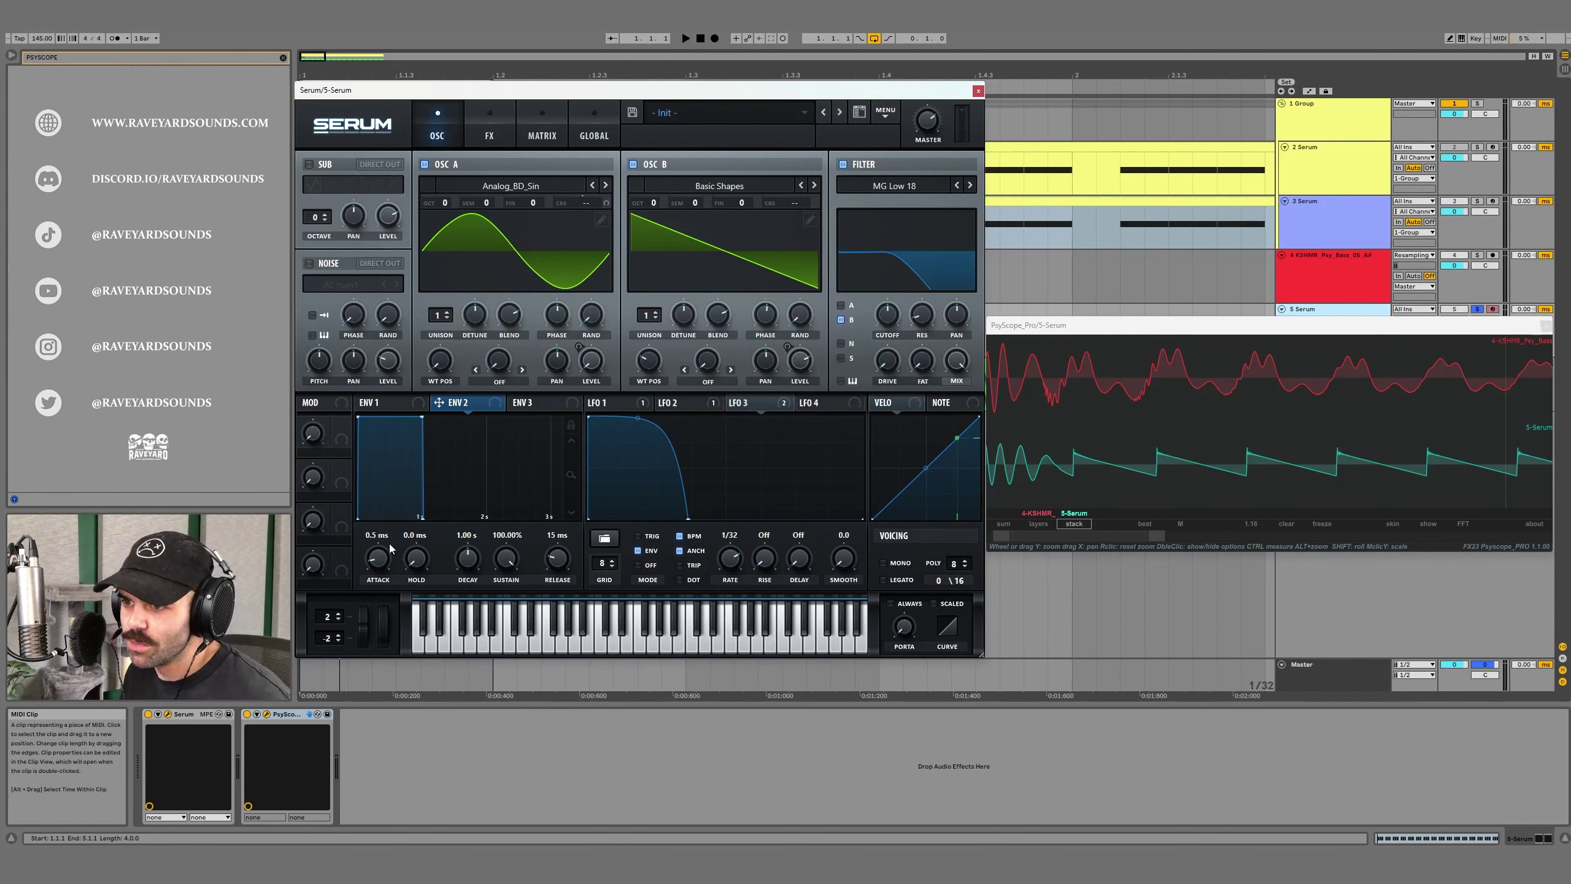
Step: Set ENV 2 to 0 ms attack, 0% sustain and 250 ms decay
drag(382, 562, 382, 675)
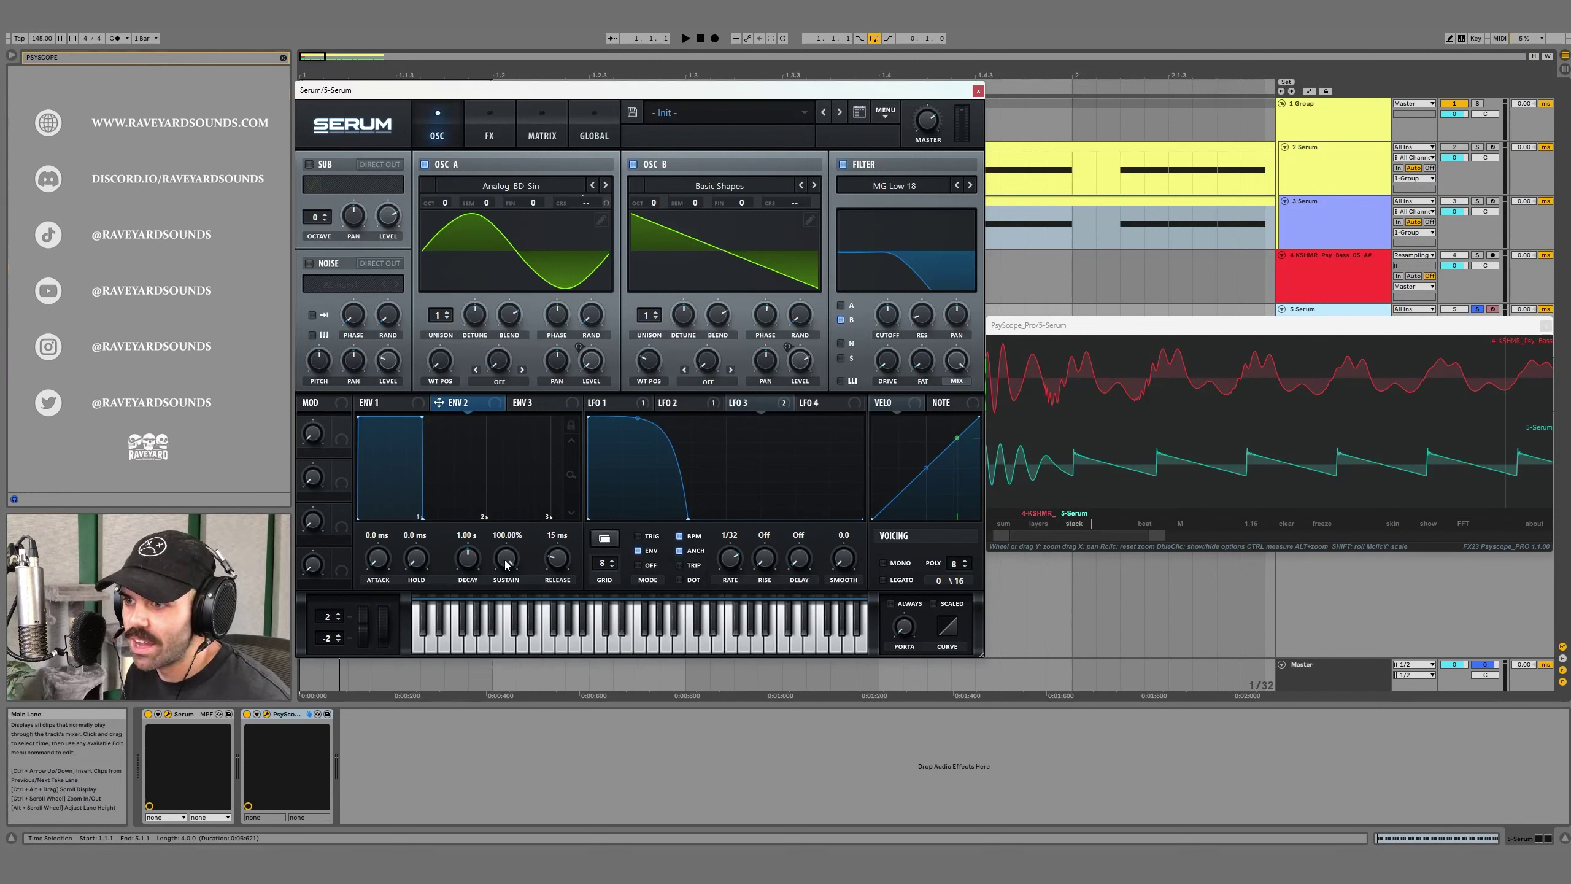
drag(506, 561, 493, 848)
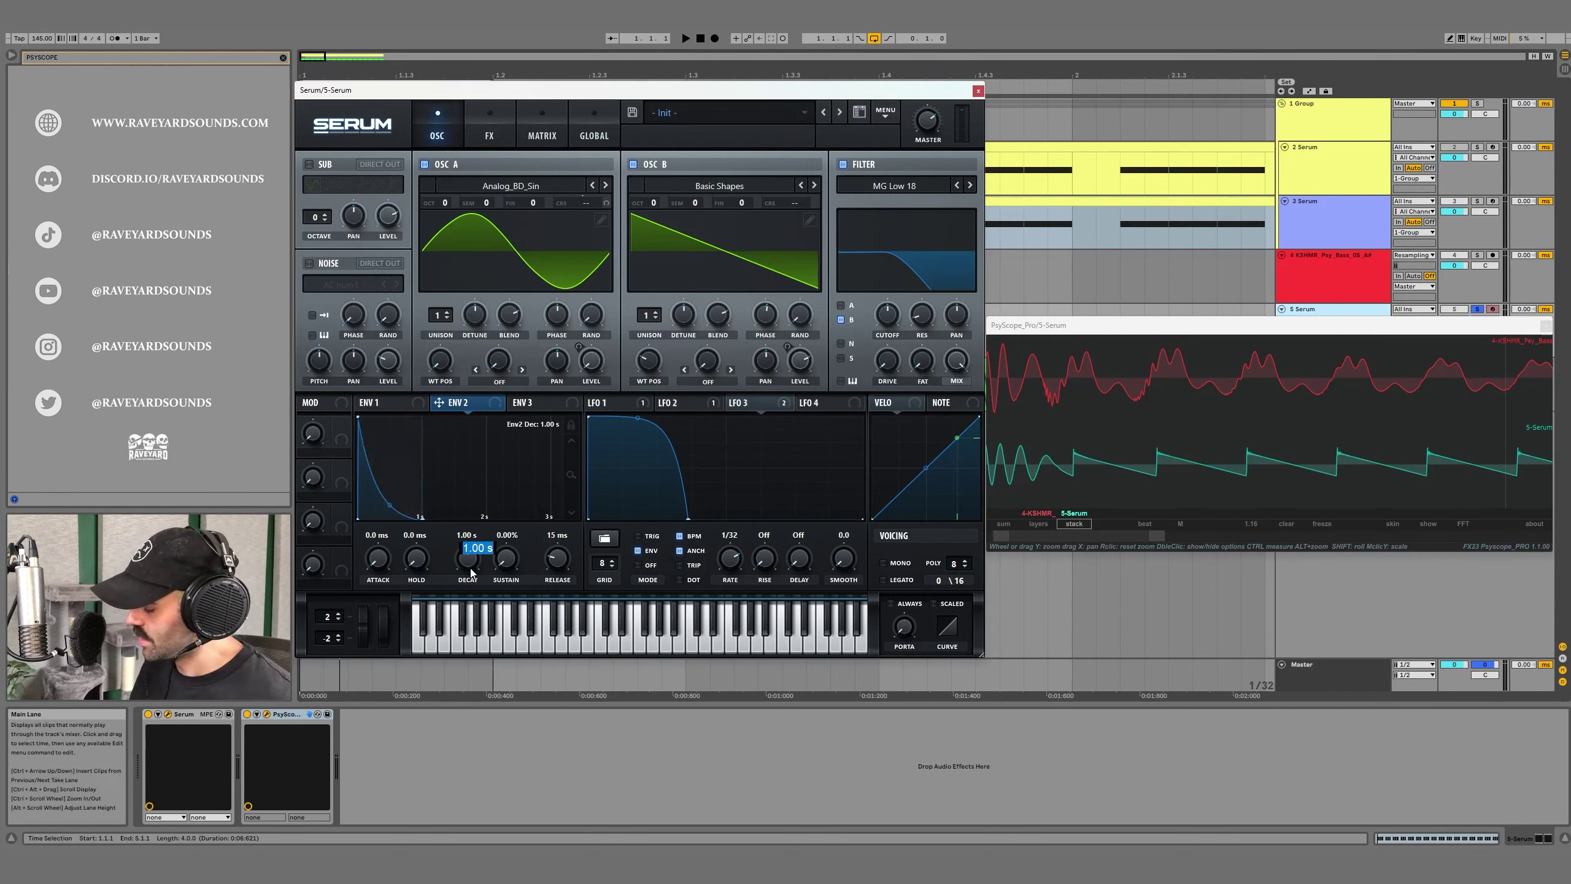
double_click(475, 558)
text(250)
key(Return)
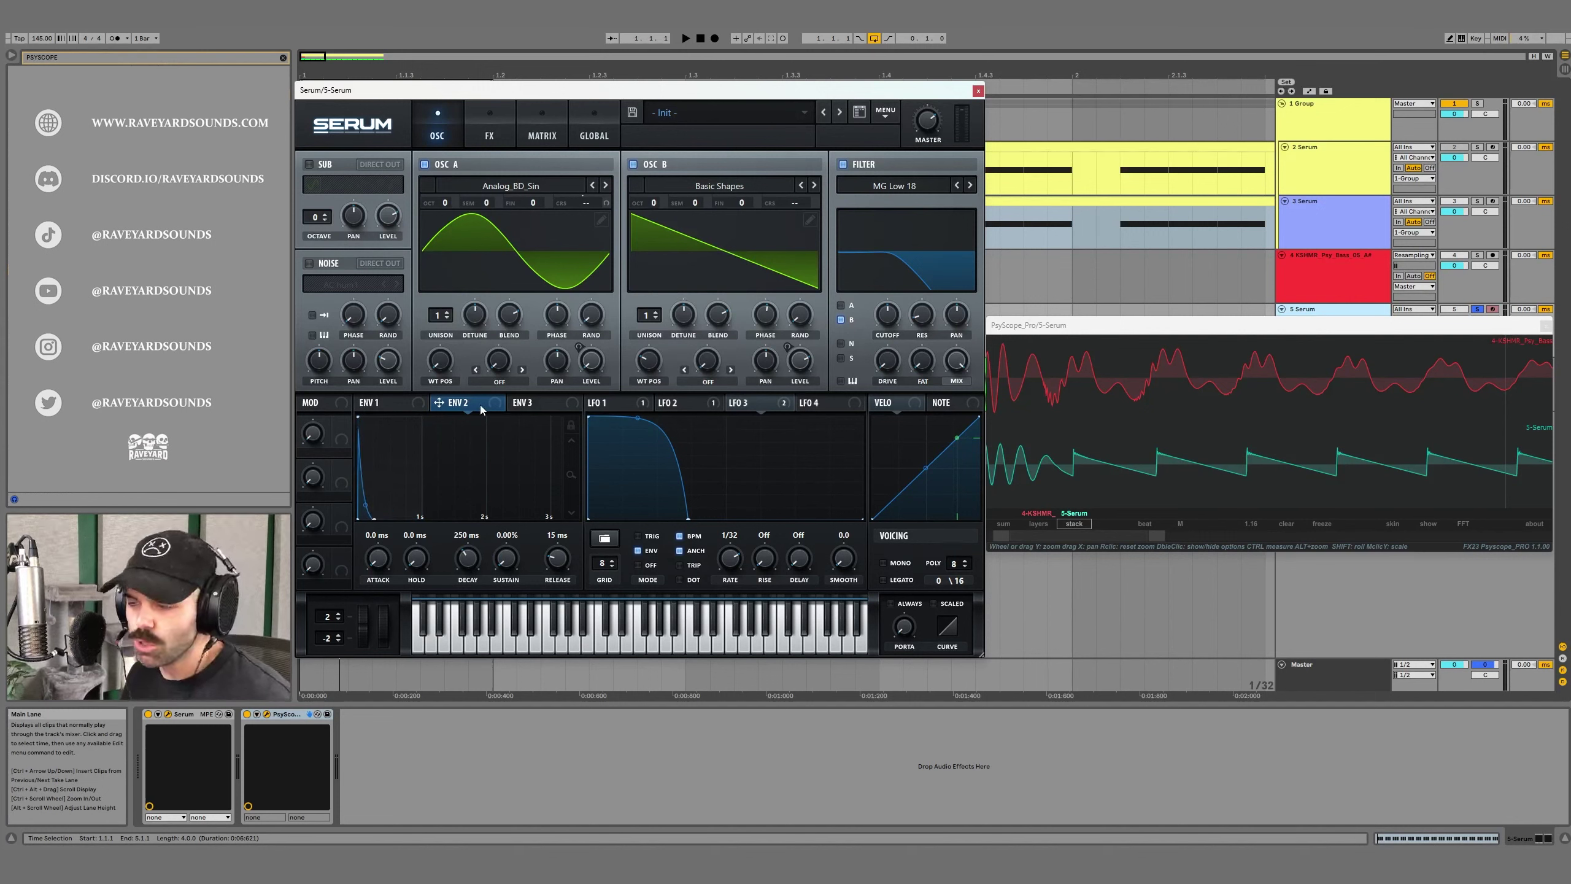
Step: Assign ENV 2 to the filter cutoff, lower the base cutoff and play the clip
drag(883, 314, 890, 313)
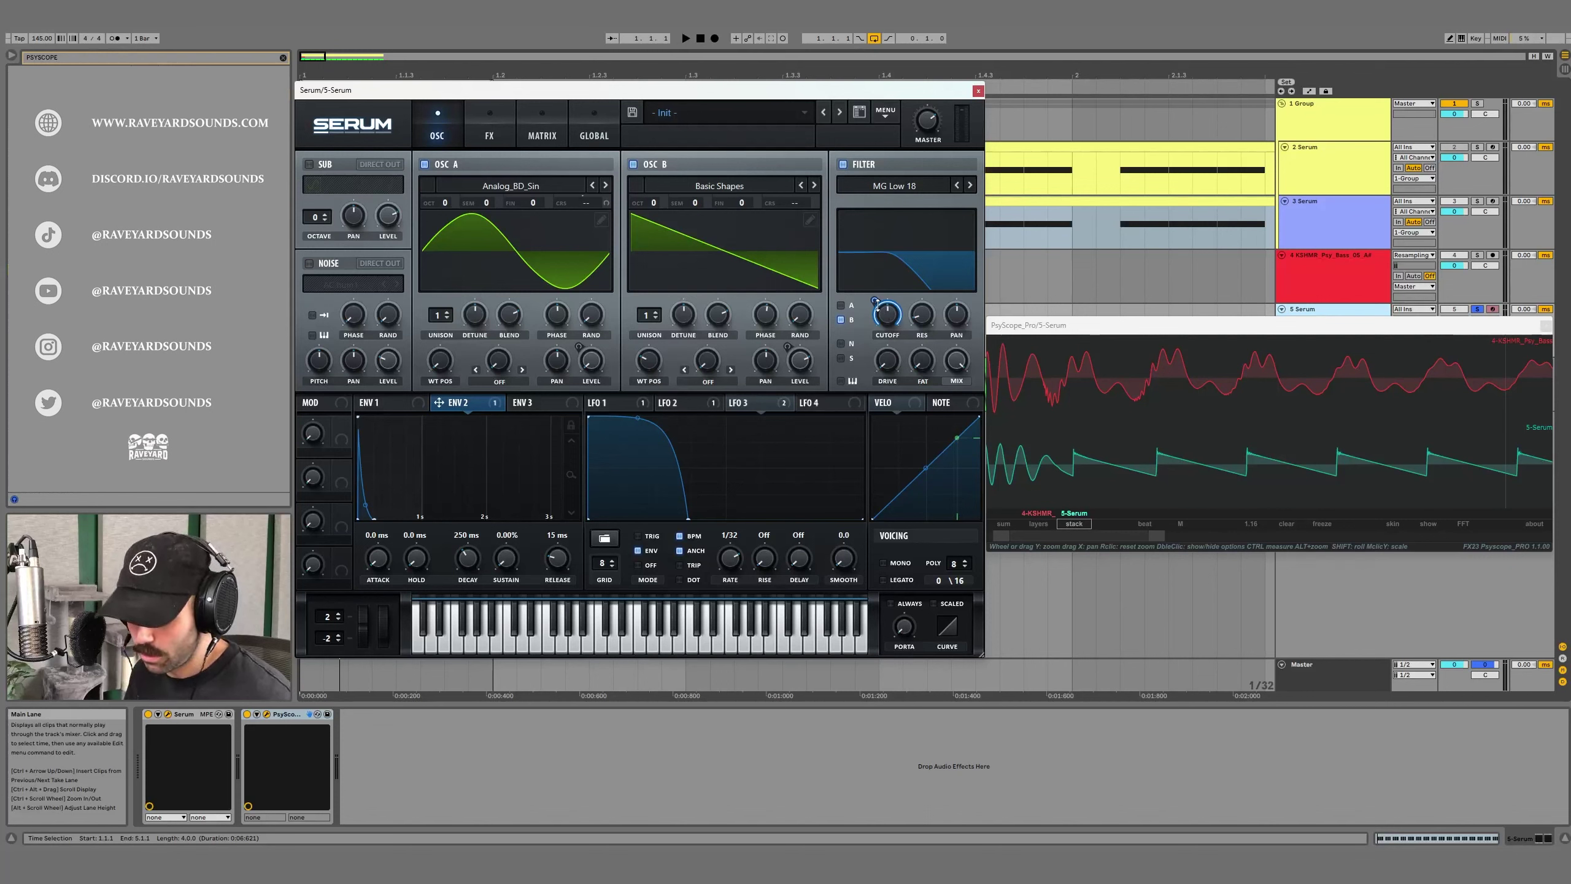
mouse_move(885, 318)
mouse_down()
mouse_move(883, 348)
mouse_move(870, 322)
mouse_up()
key(space)
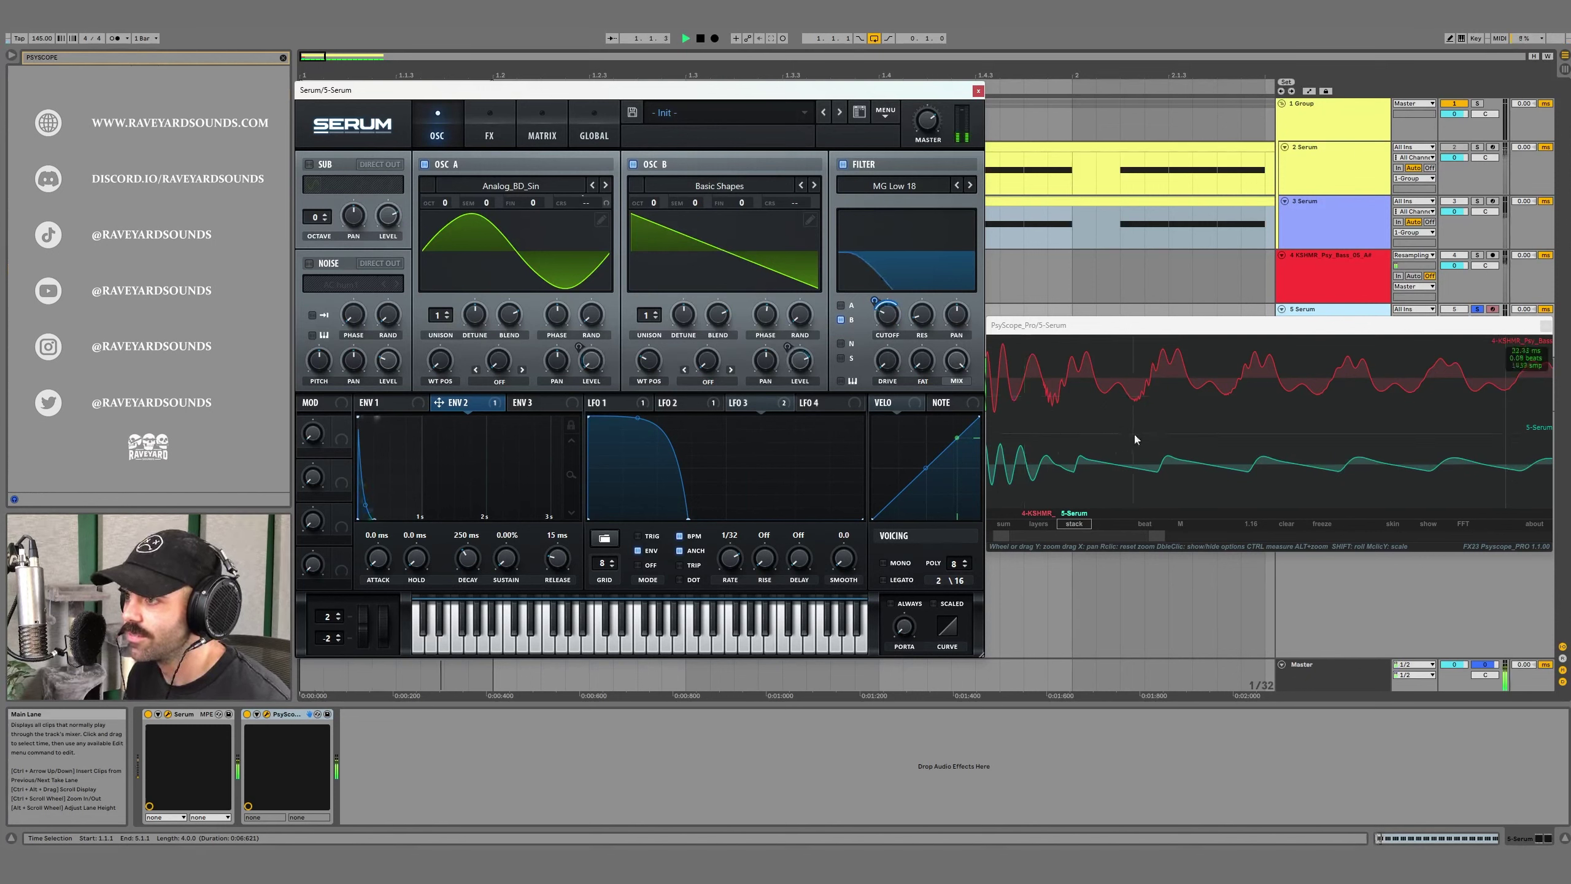
Step: Stop playback and compare the sample's and Serum's waveforms in PsyScope at several zoom levels
key(space)
drag(1190, 534, 1220, 547)
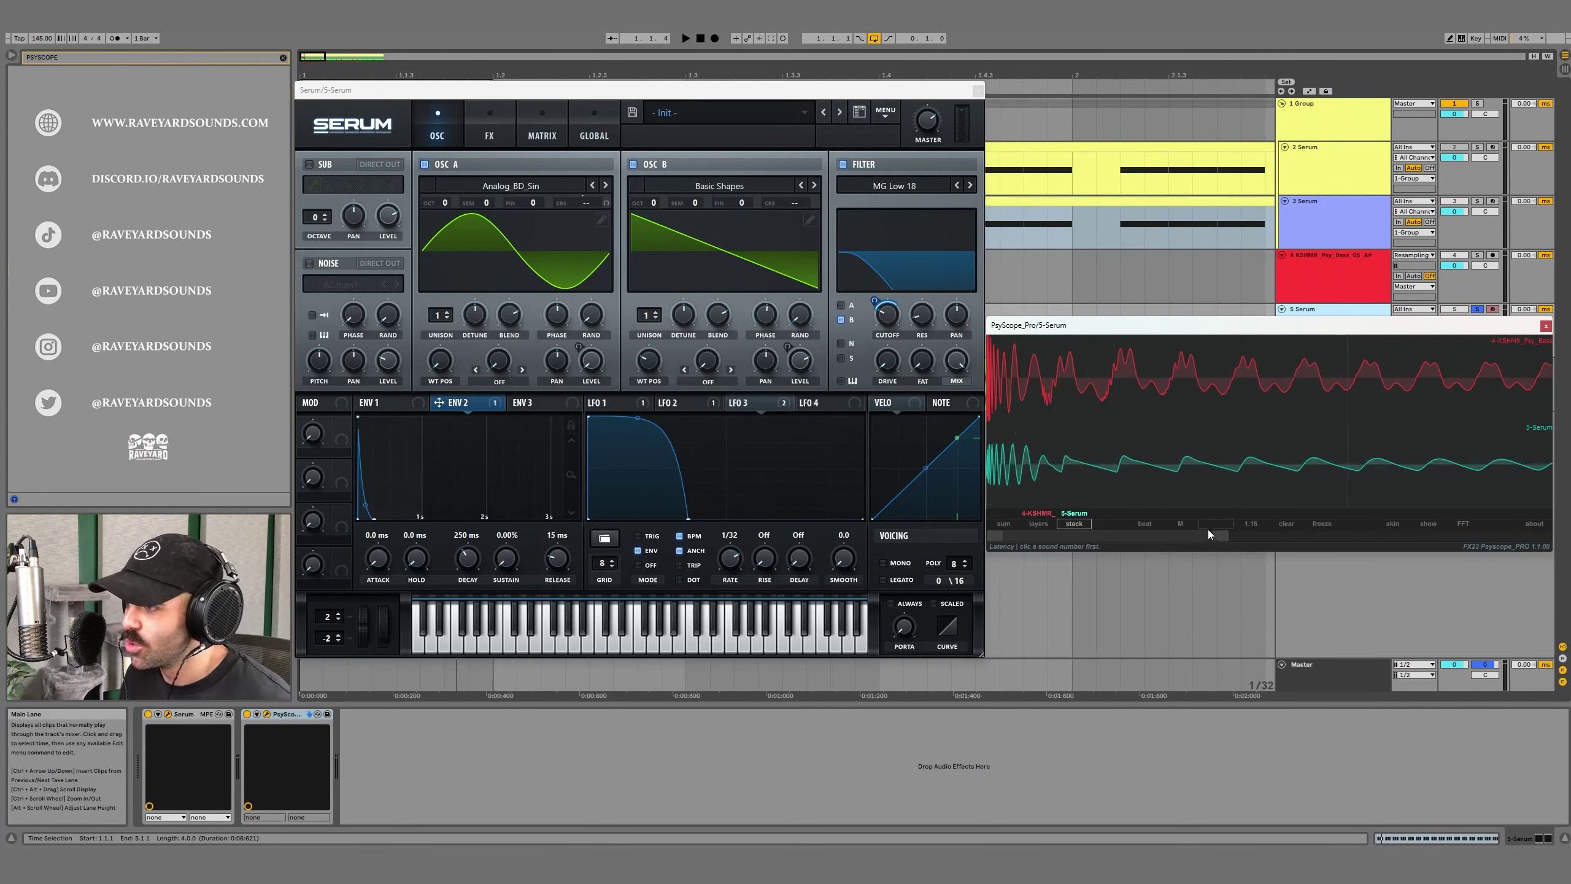
drag(1211, 534, 1127, 535)
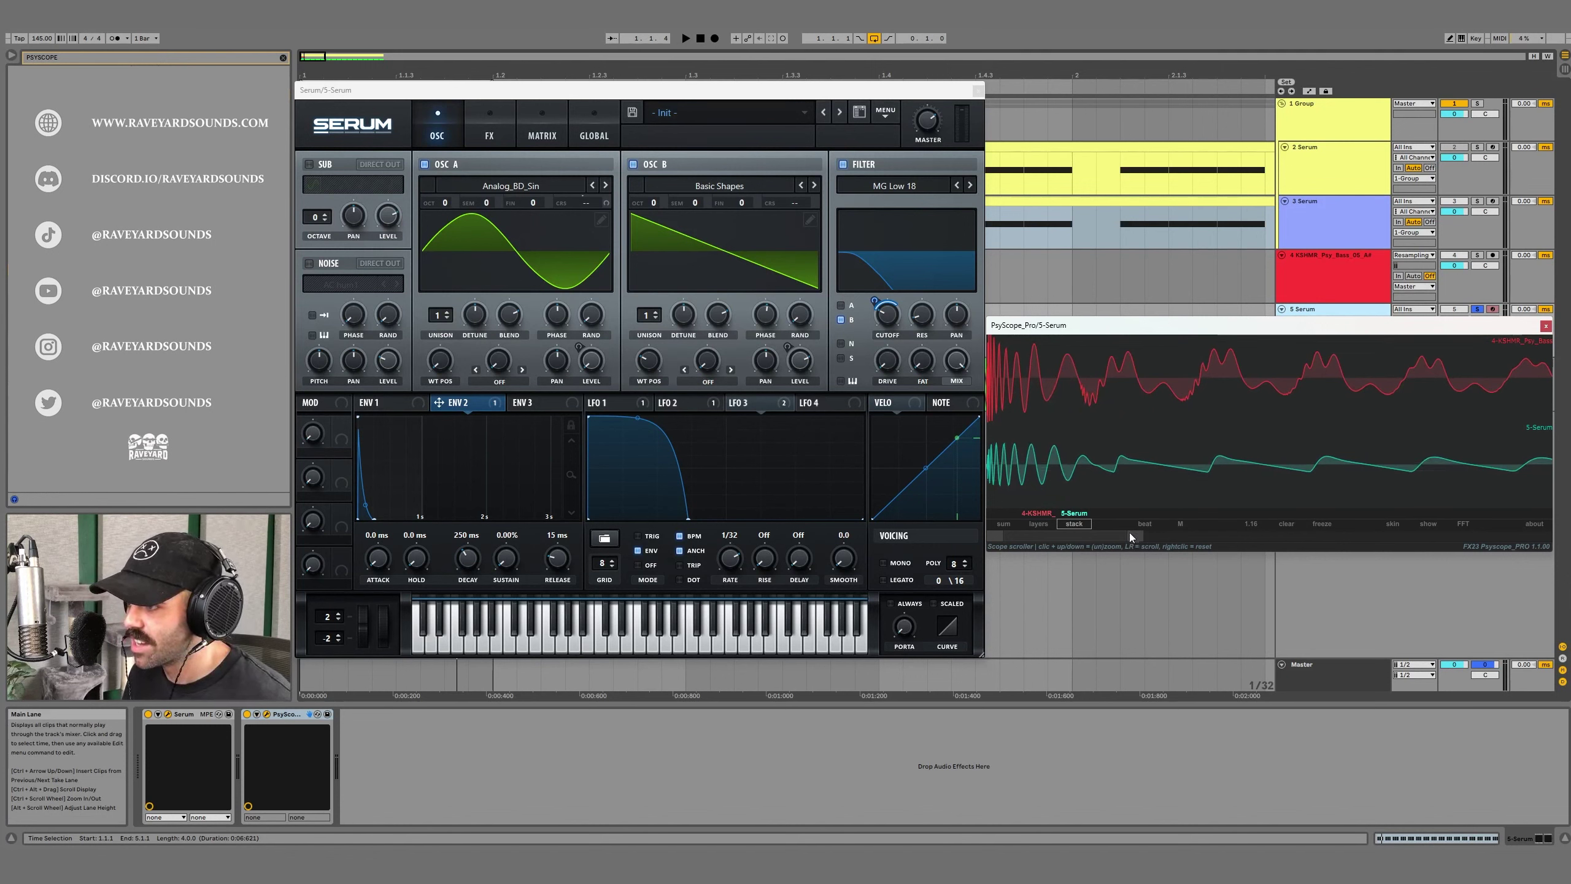
drag(1131, 536, 1165, 543)
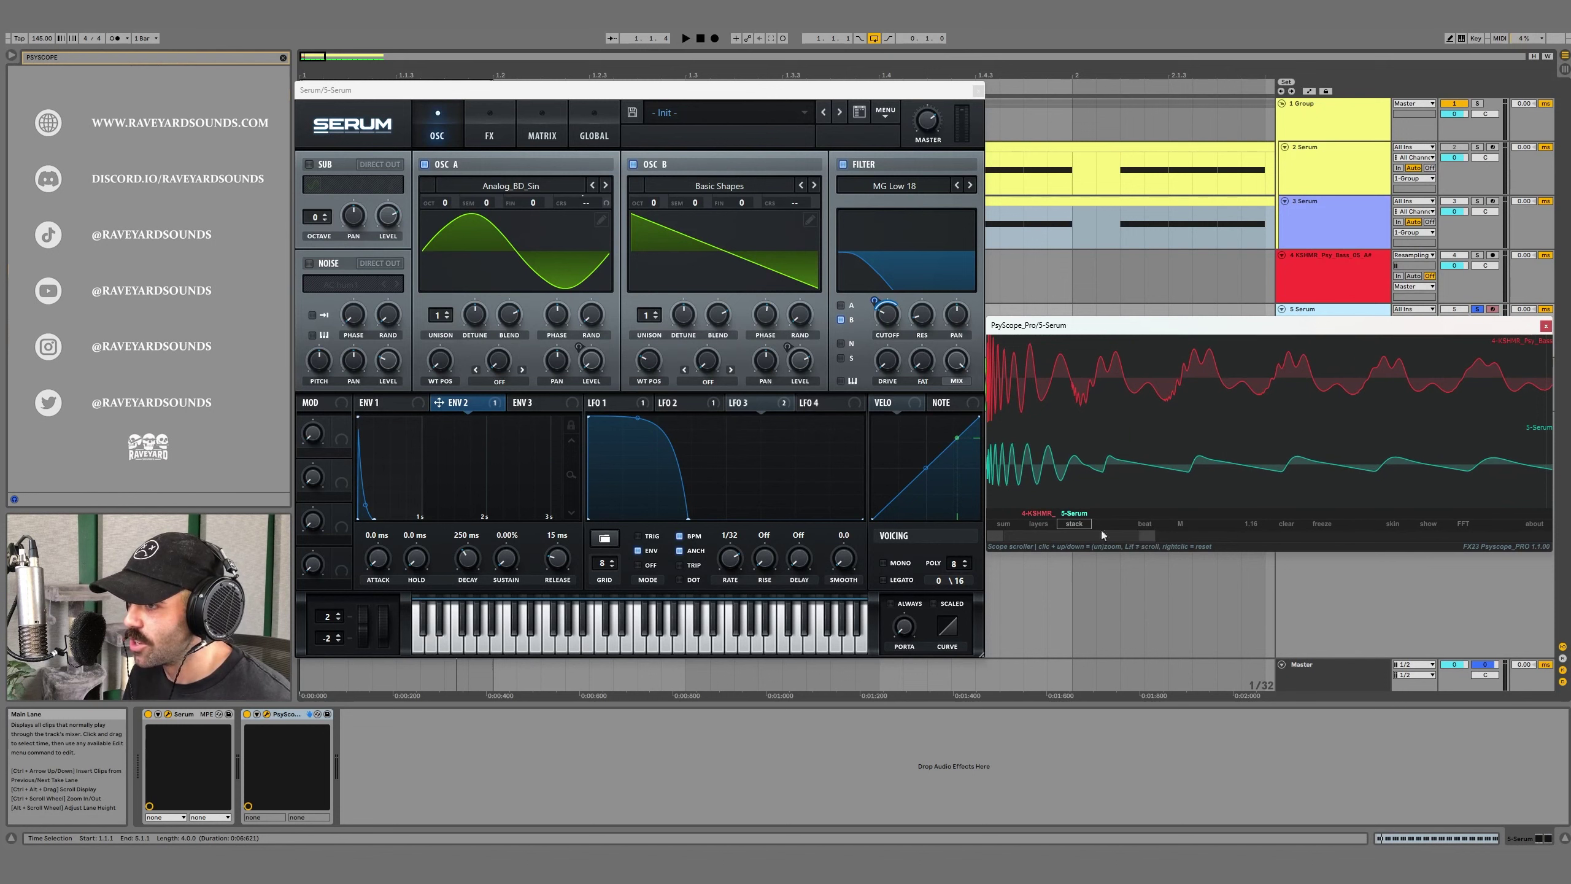
Step: Fine-tune oscillator B's initial phase to about 99 degrees, replaying the clip to match the saw to the sample's waveform
key(space)
key(space)
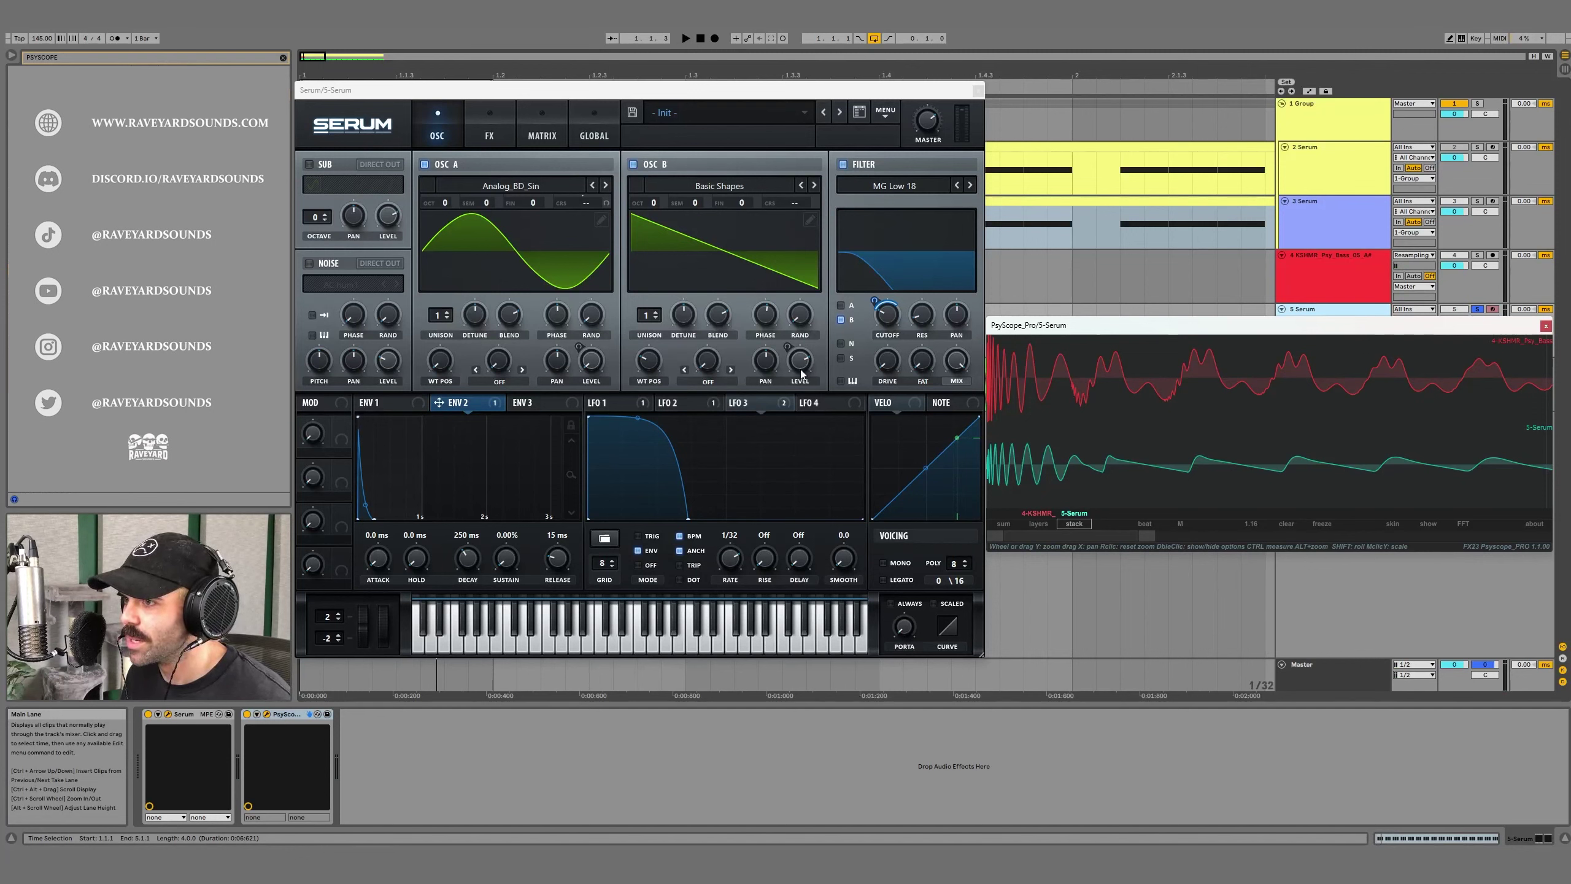
key(space)
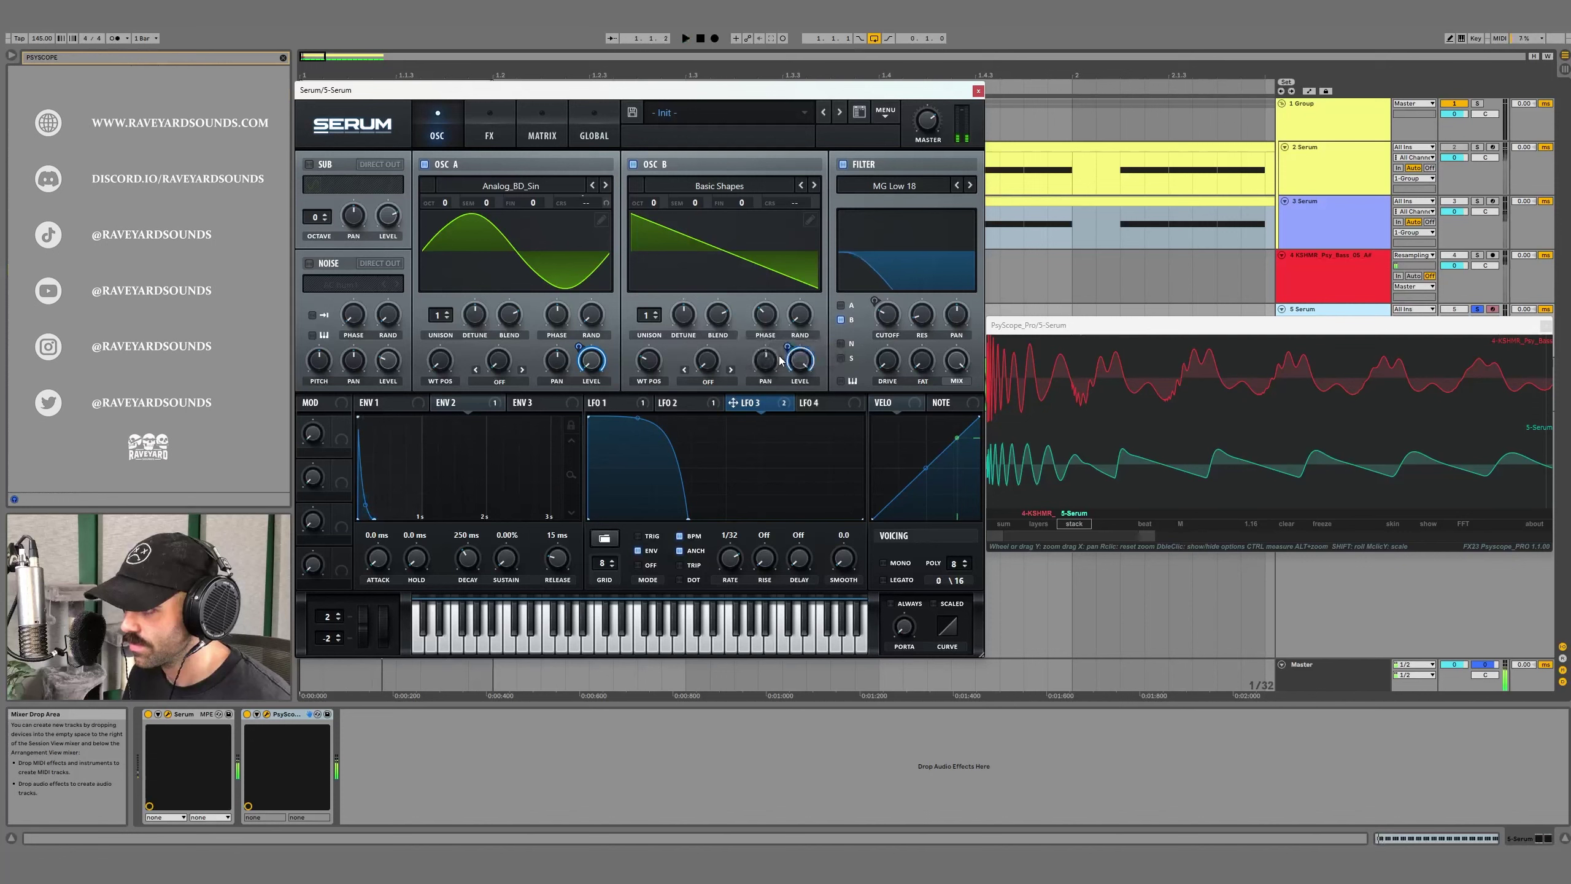
key(space)
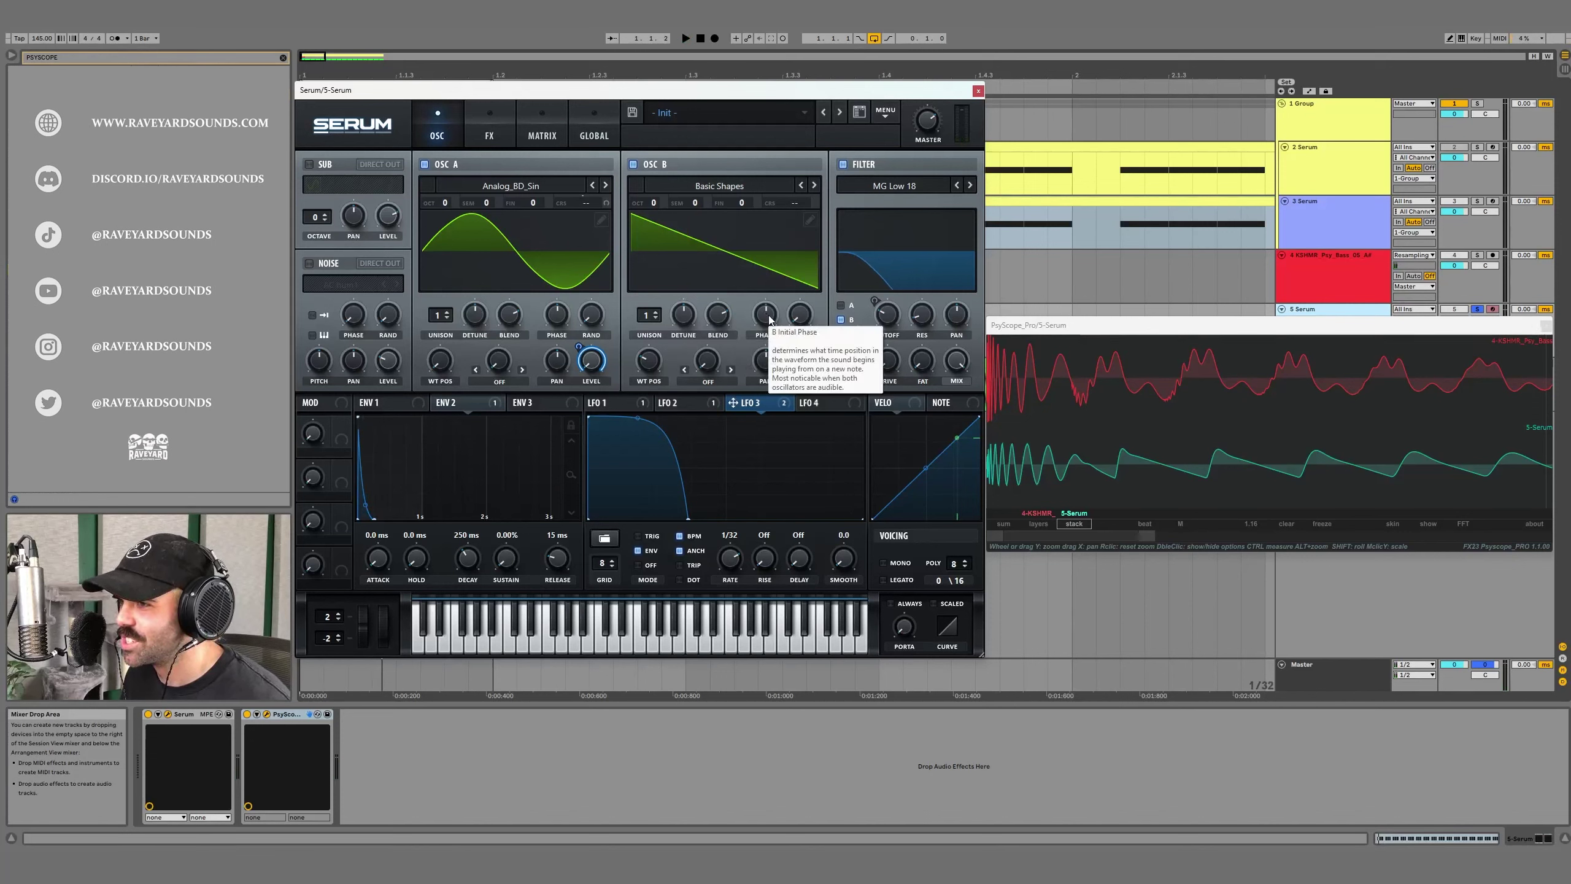
key(space)
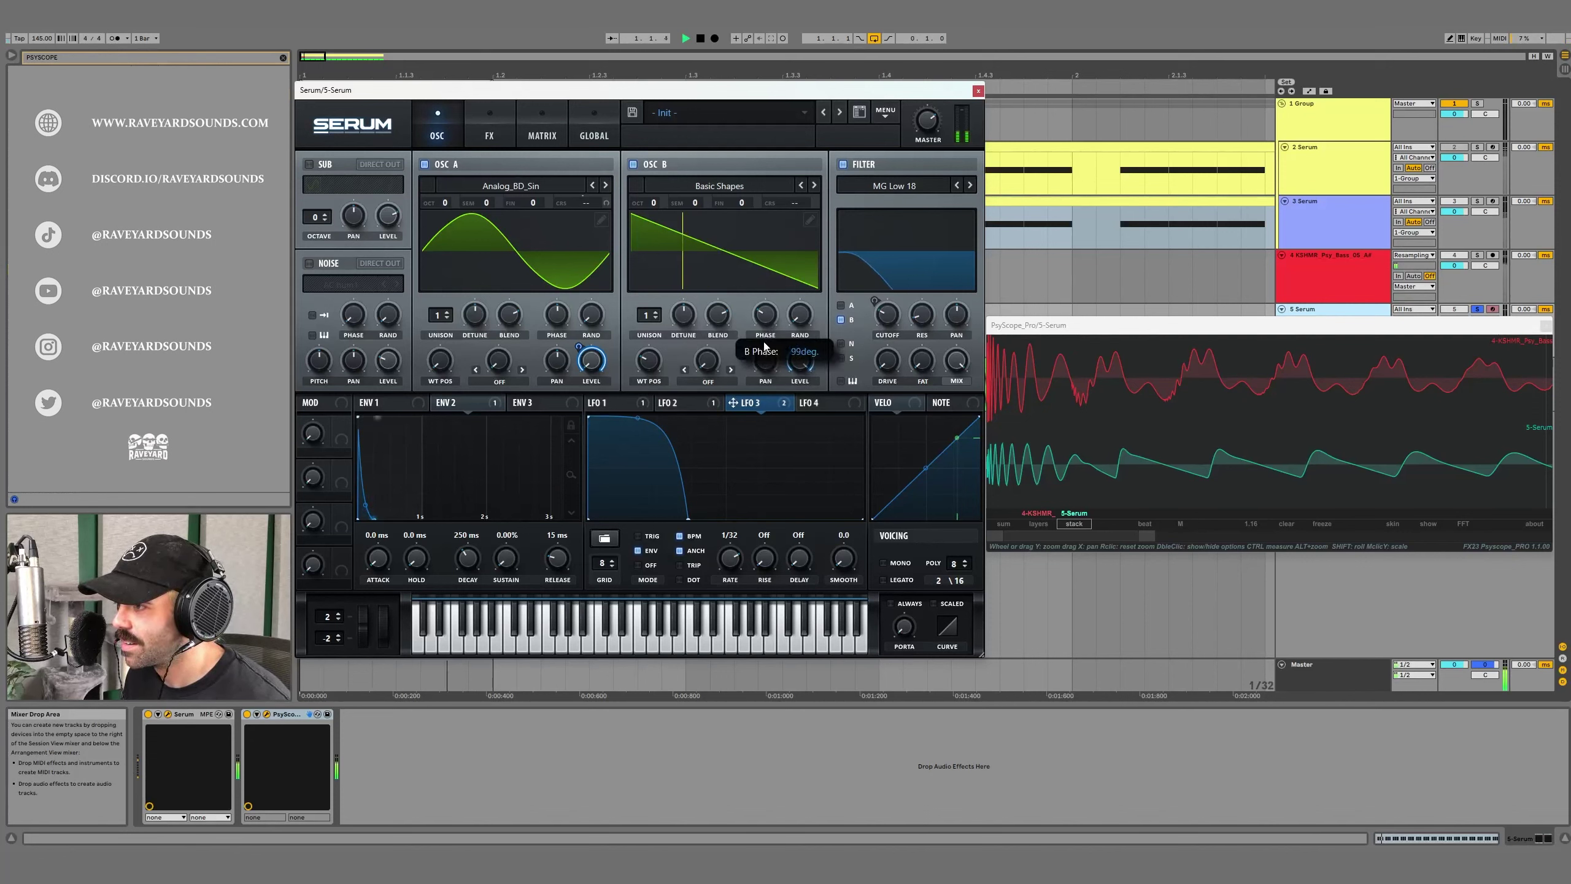
drag(767, 337, 769, 342)
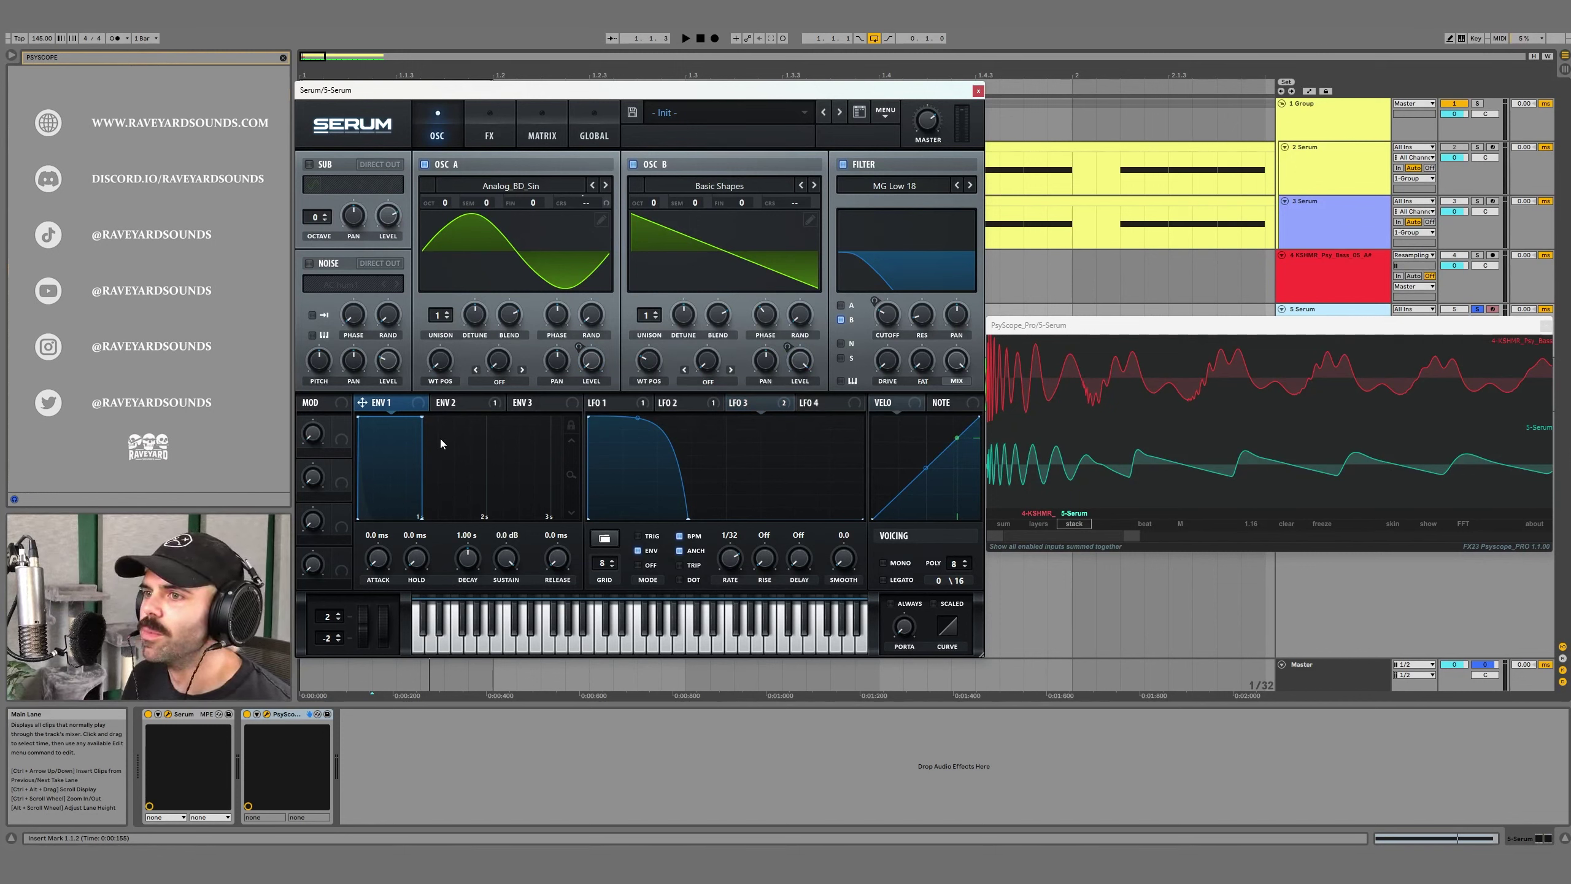
Step: Set ENV 1's sustain to its minimum and its decay to 450 ms, and play the clip
drag(507, 558, 491, 681)
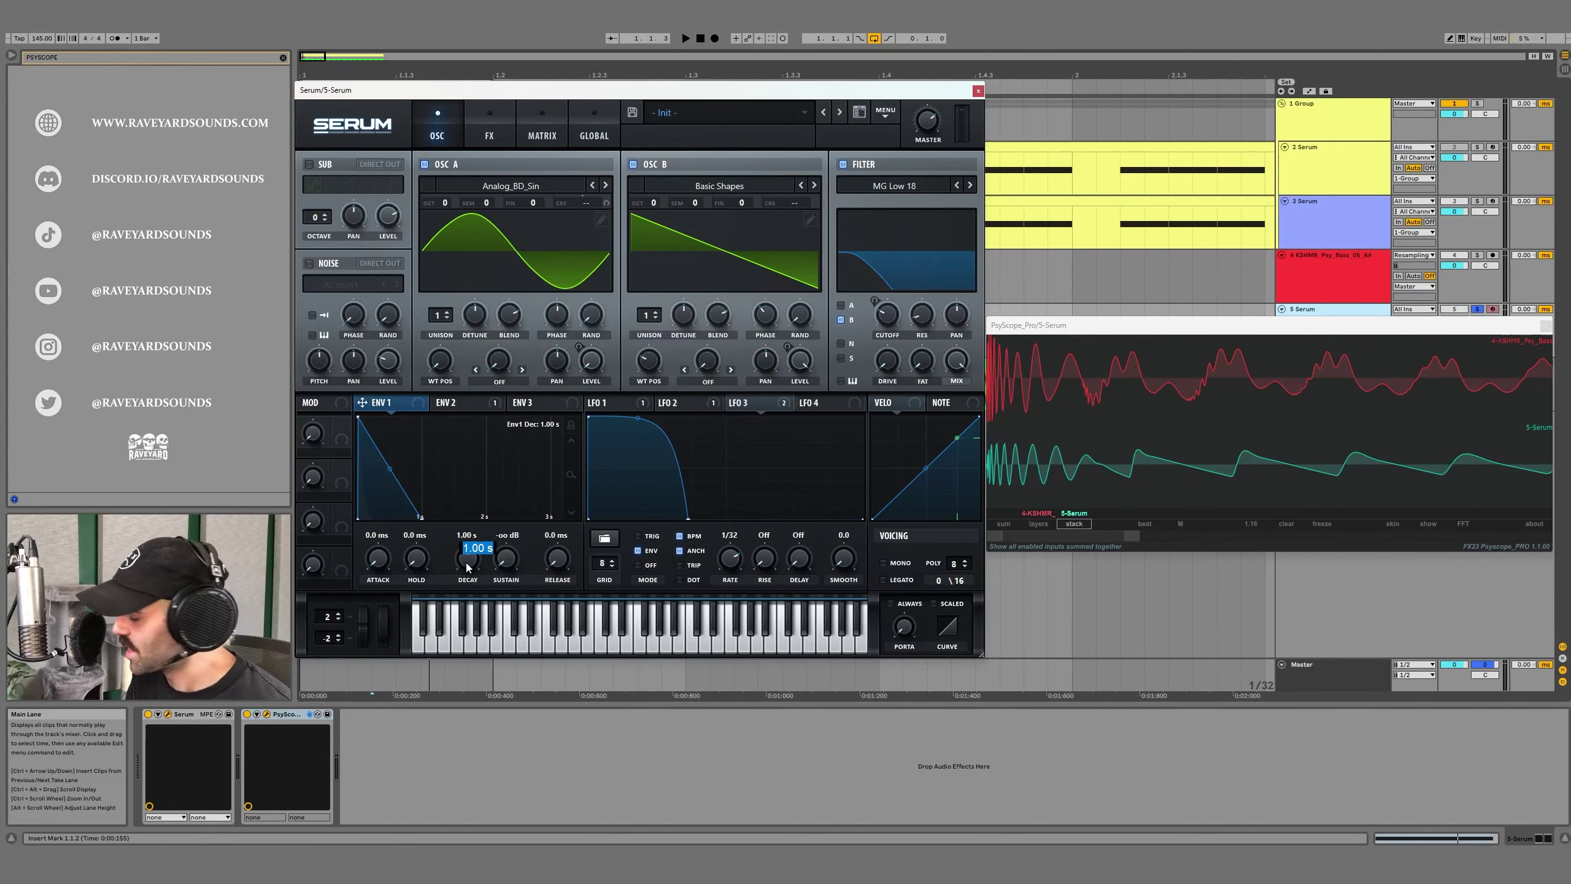
double_click(467, 560)
text(450)
key(Return)
key(space)
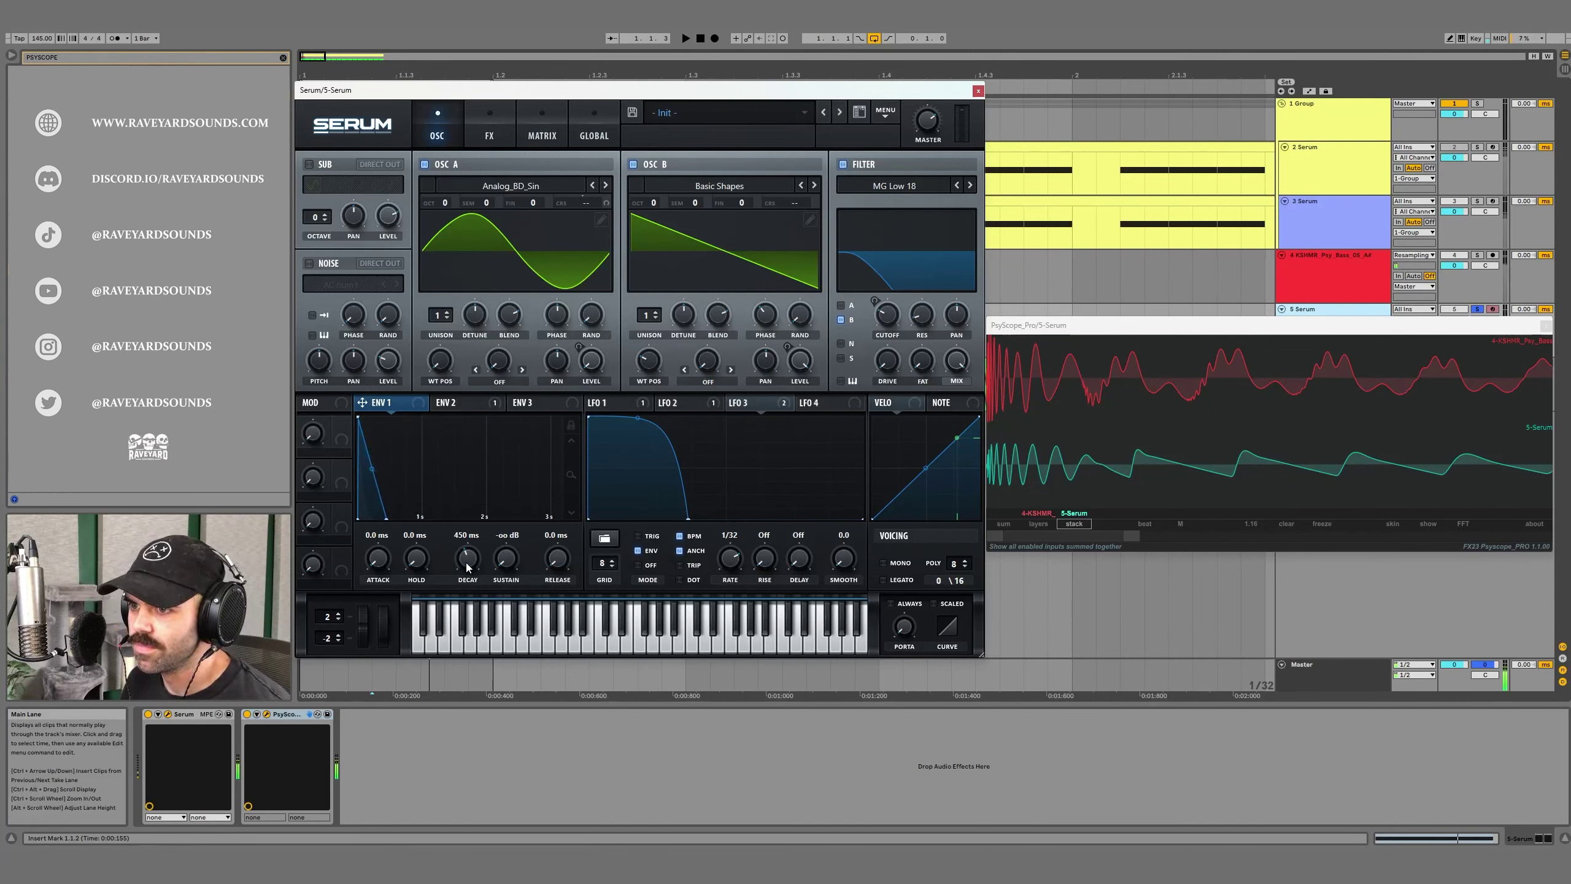
key(space)
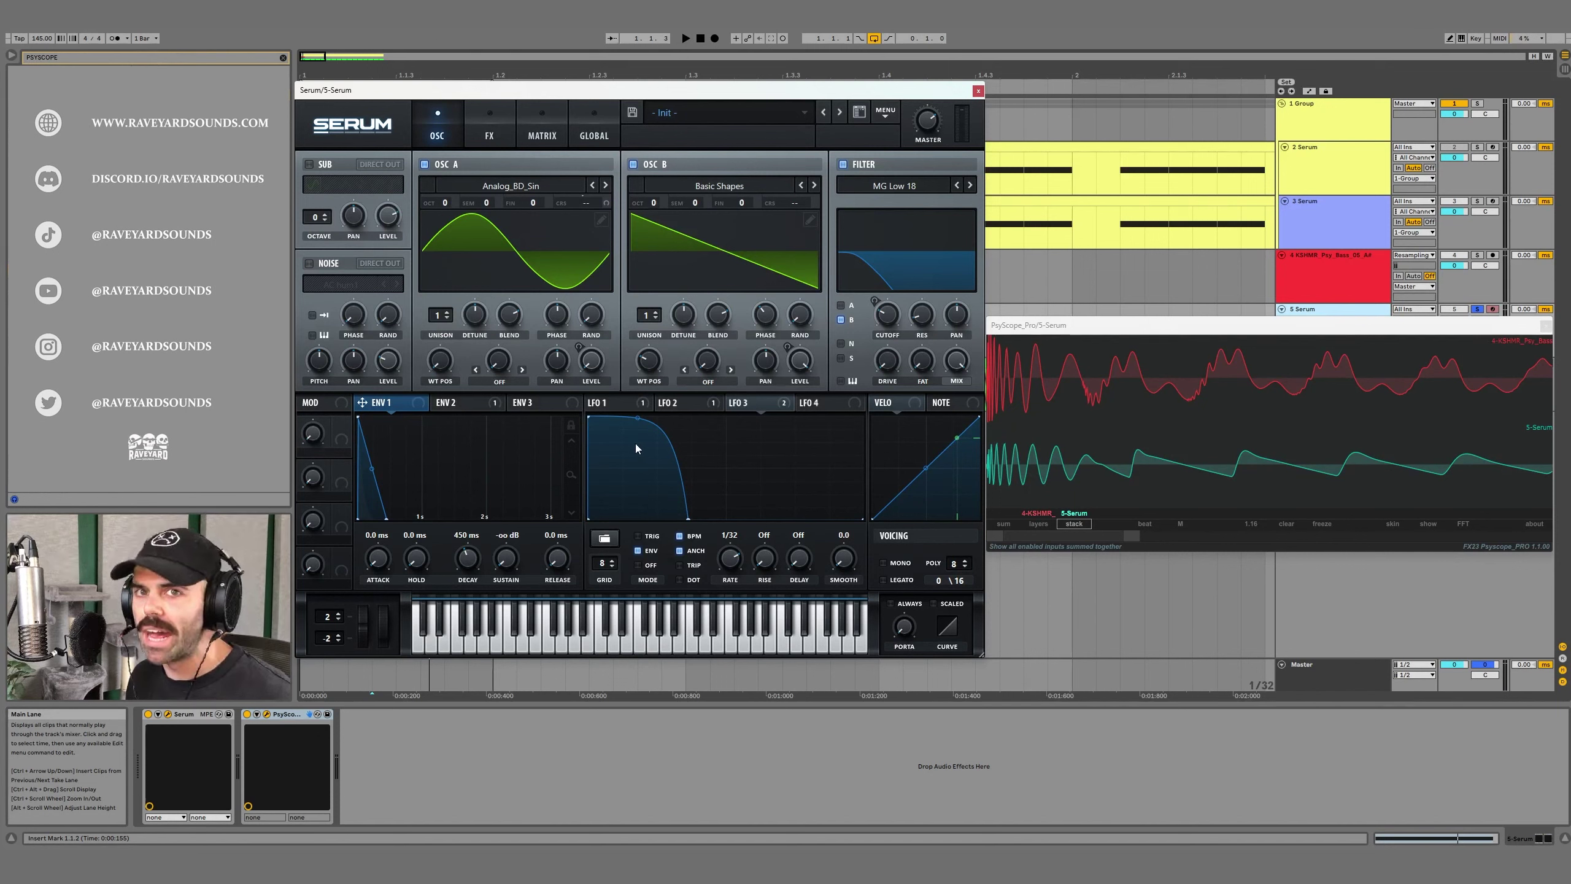
Step: Enable the noise oscillator with BrightWhite, modulate its level with ENV 1 by an amount of 50, and play the clip
click(311, 265)
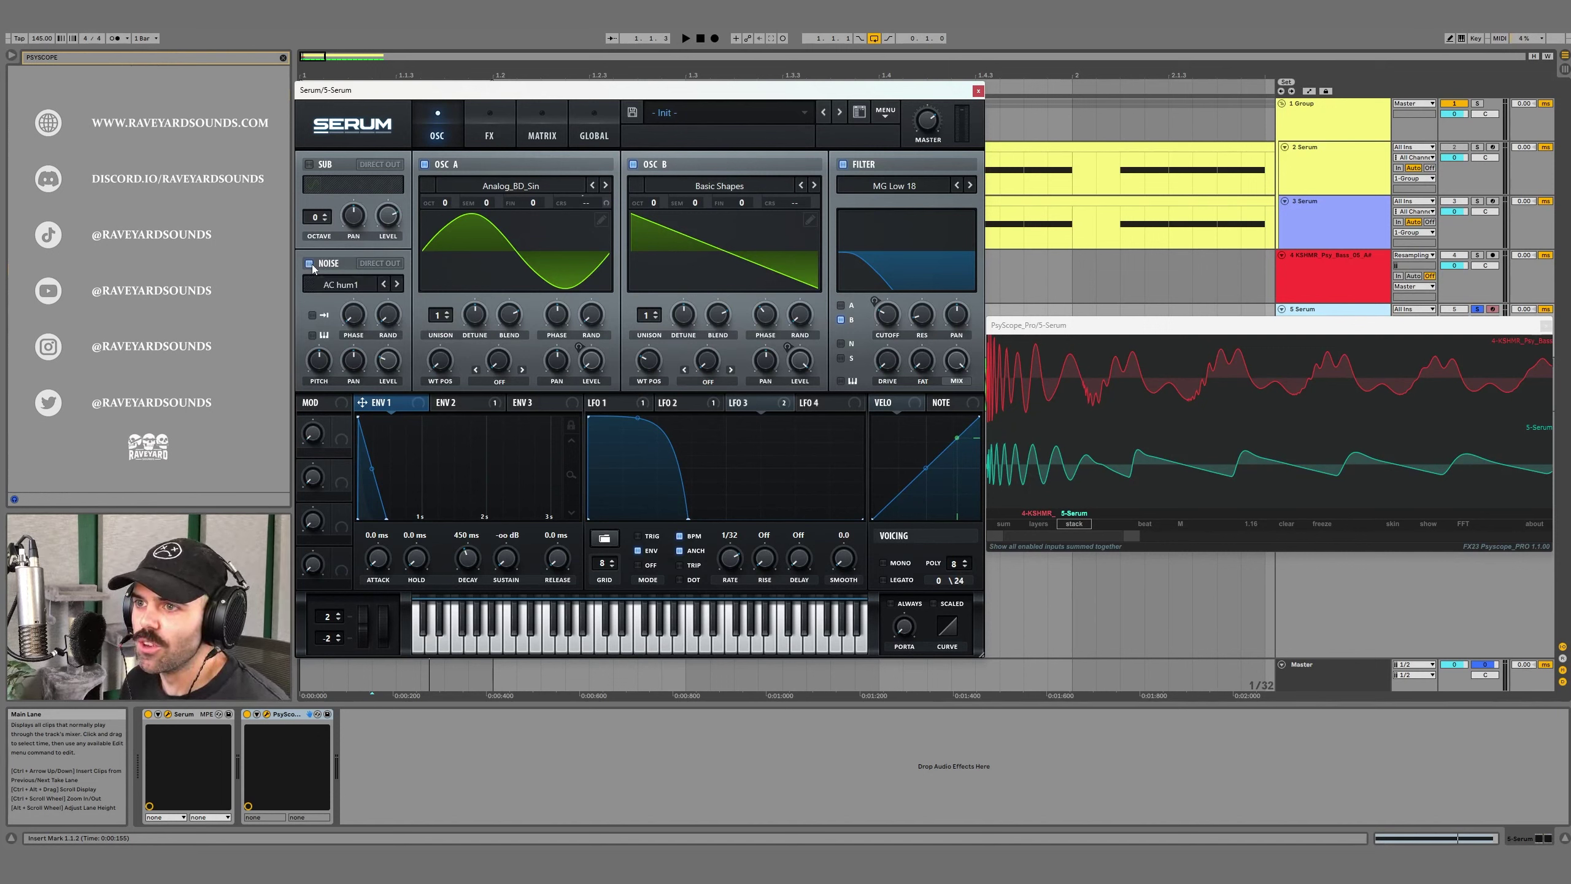
click(347, 284)
click(513, 356)
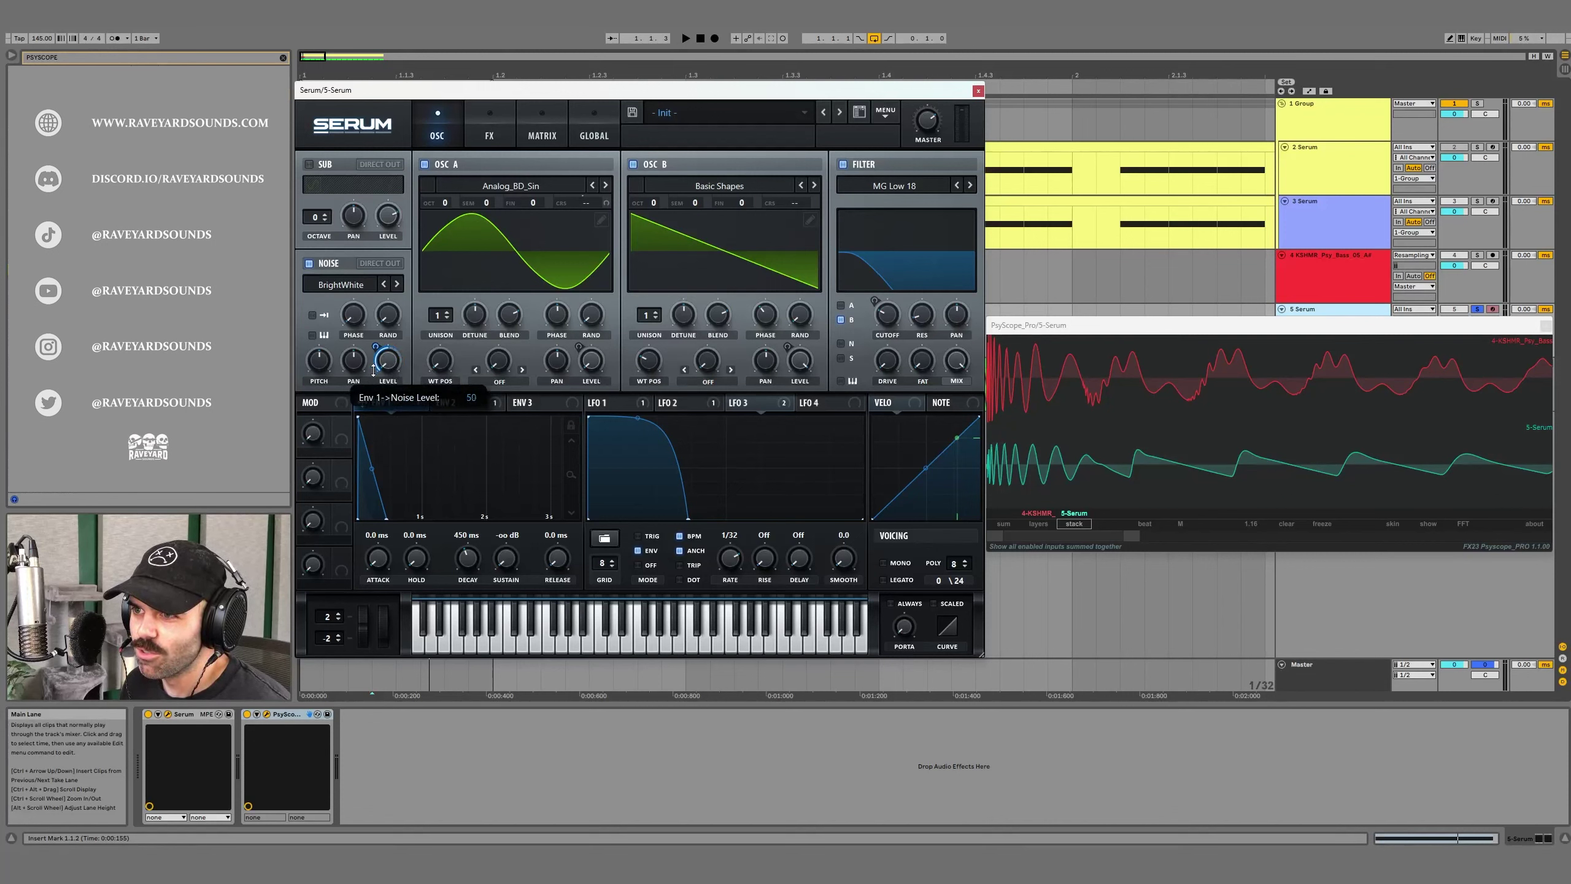
key(space)
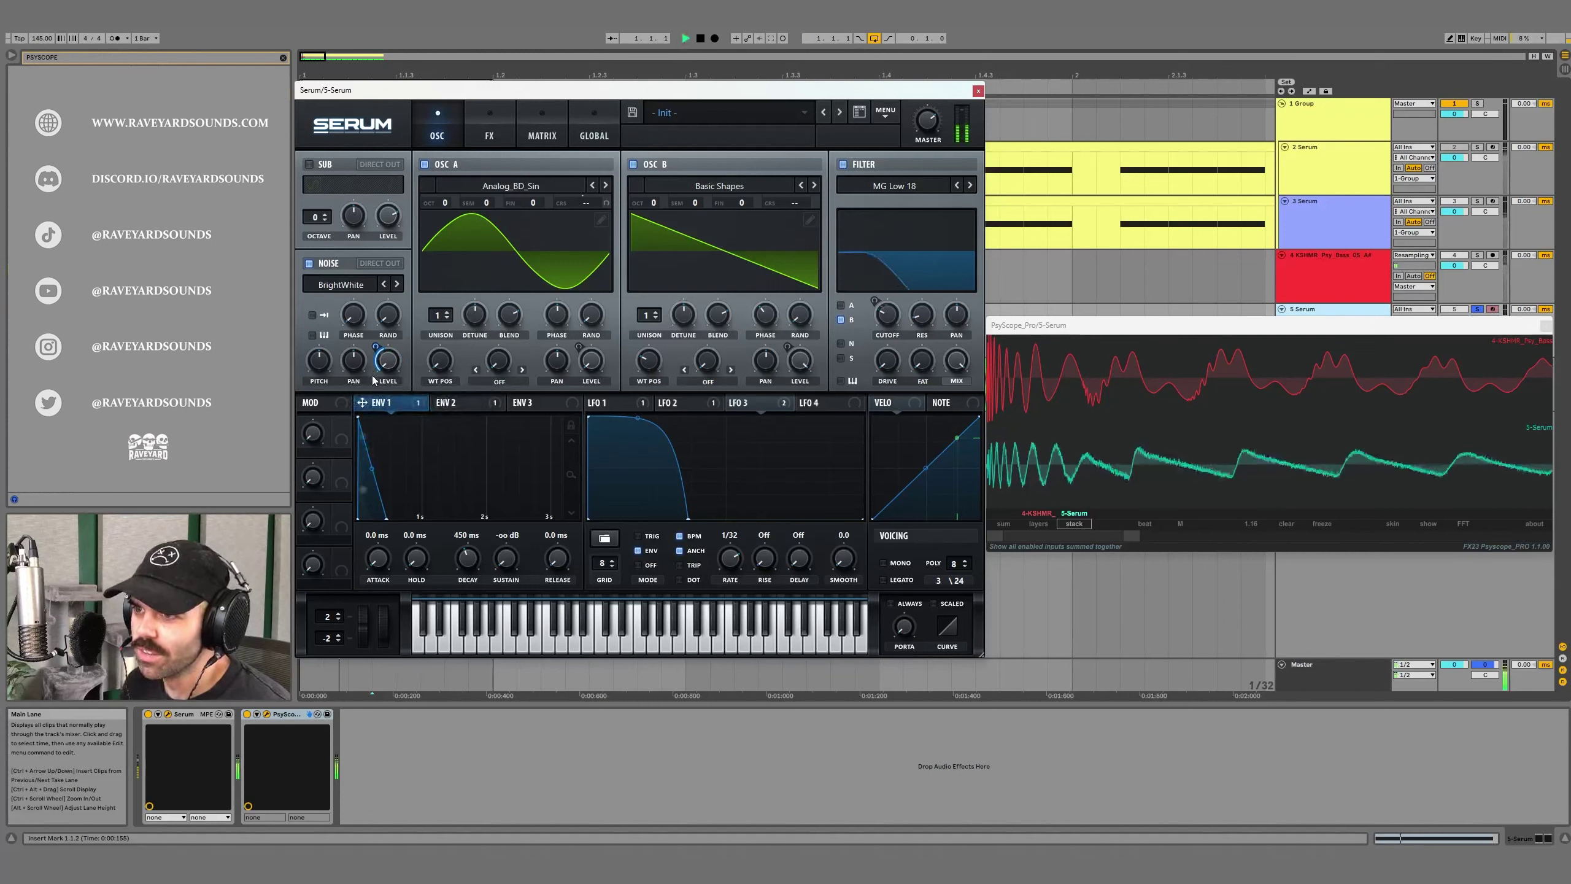
key(space)
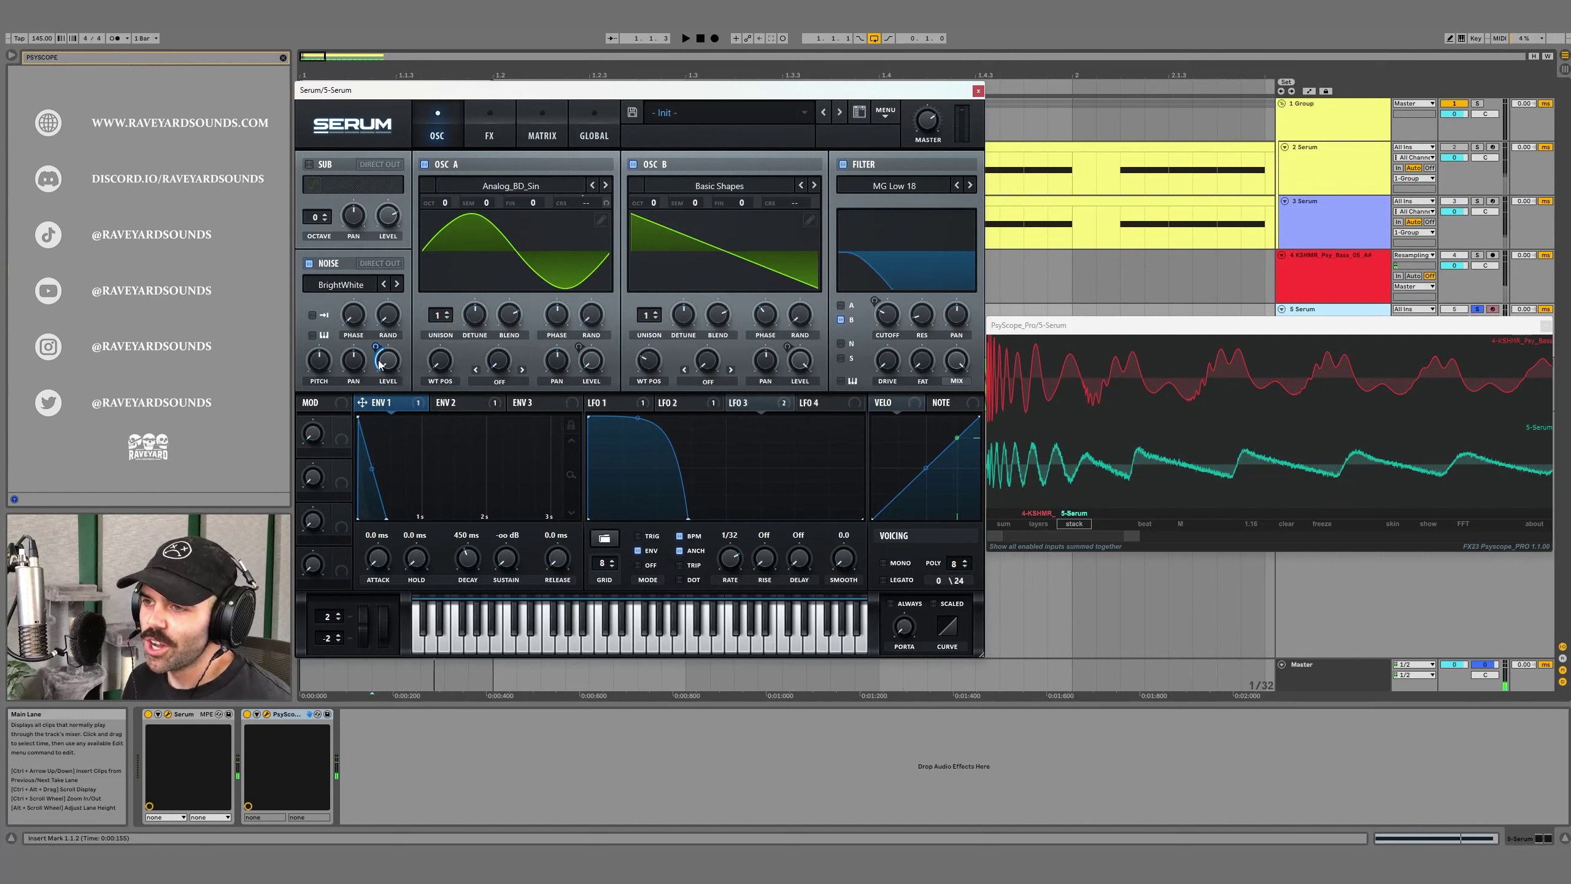
Step: Bend the modulation curve of the Env 1 to Noise Level routing strongly so the noise fades faster, replaying the clip
drag(1130, 535, 1045, 536)
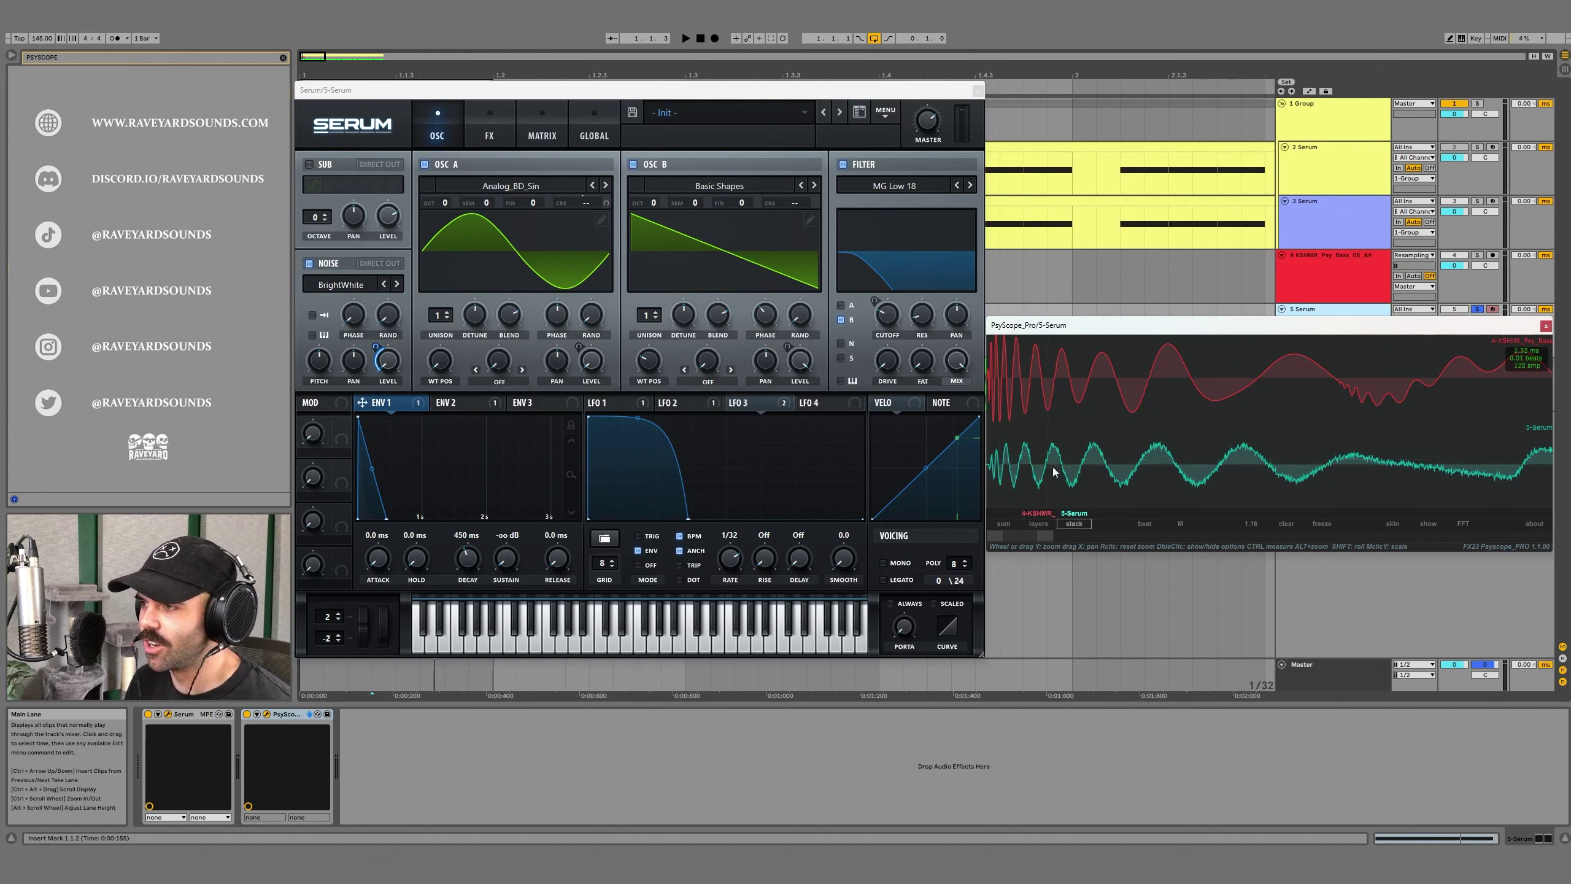
drag(1043, 535, 1201, 535)
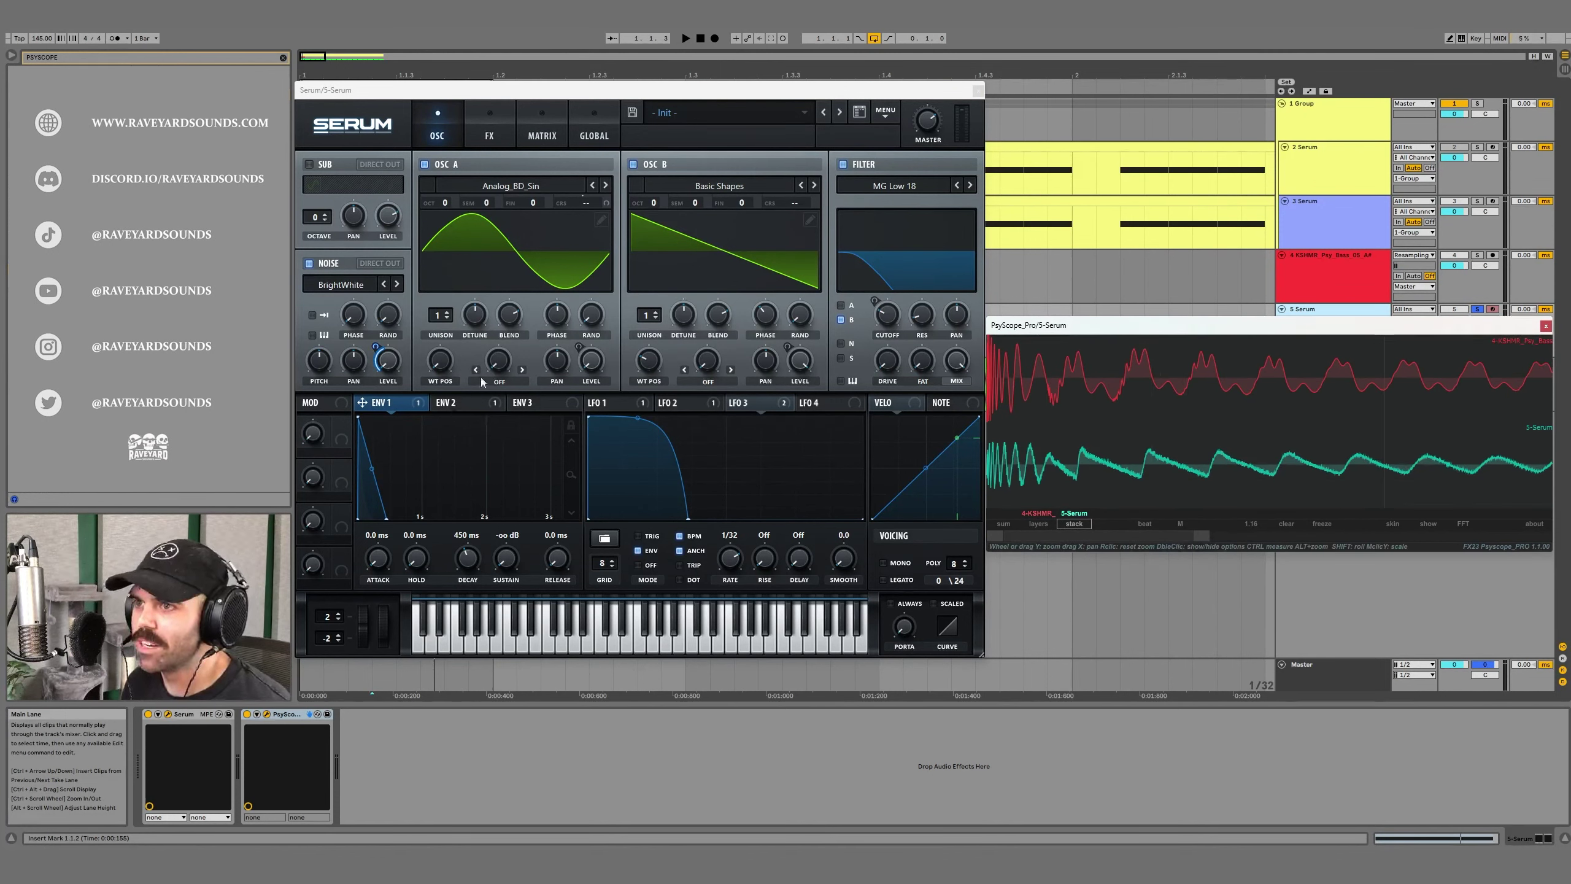
click(542, 130)
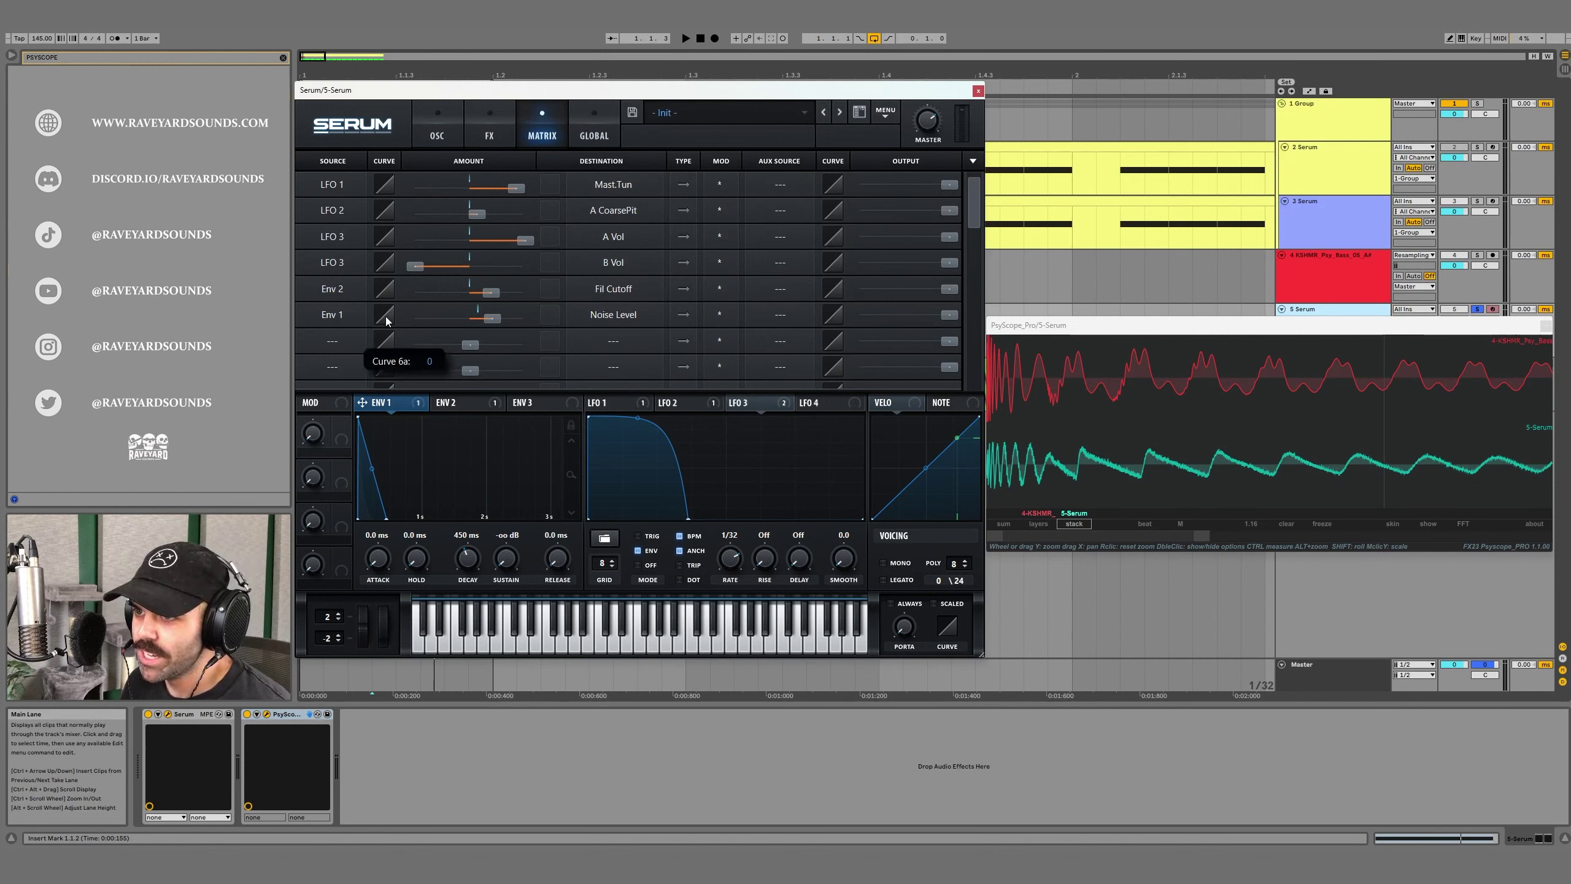
key(space)
drag(386, 316, 449, 408)
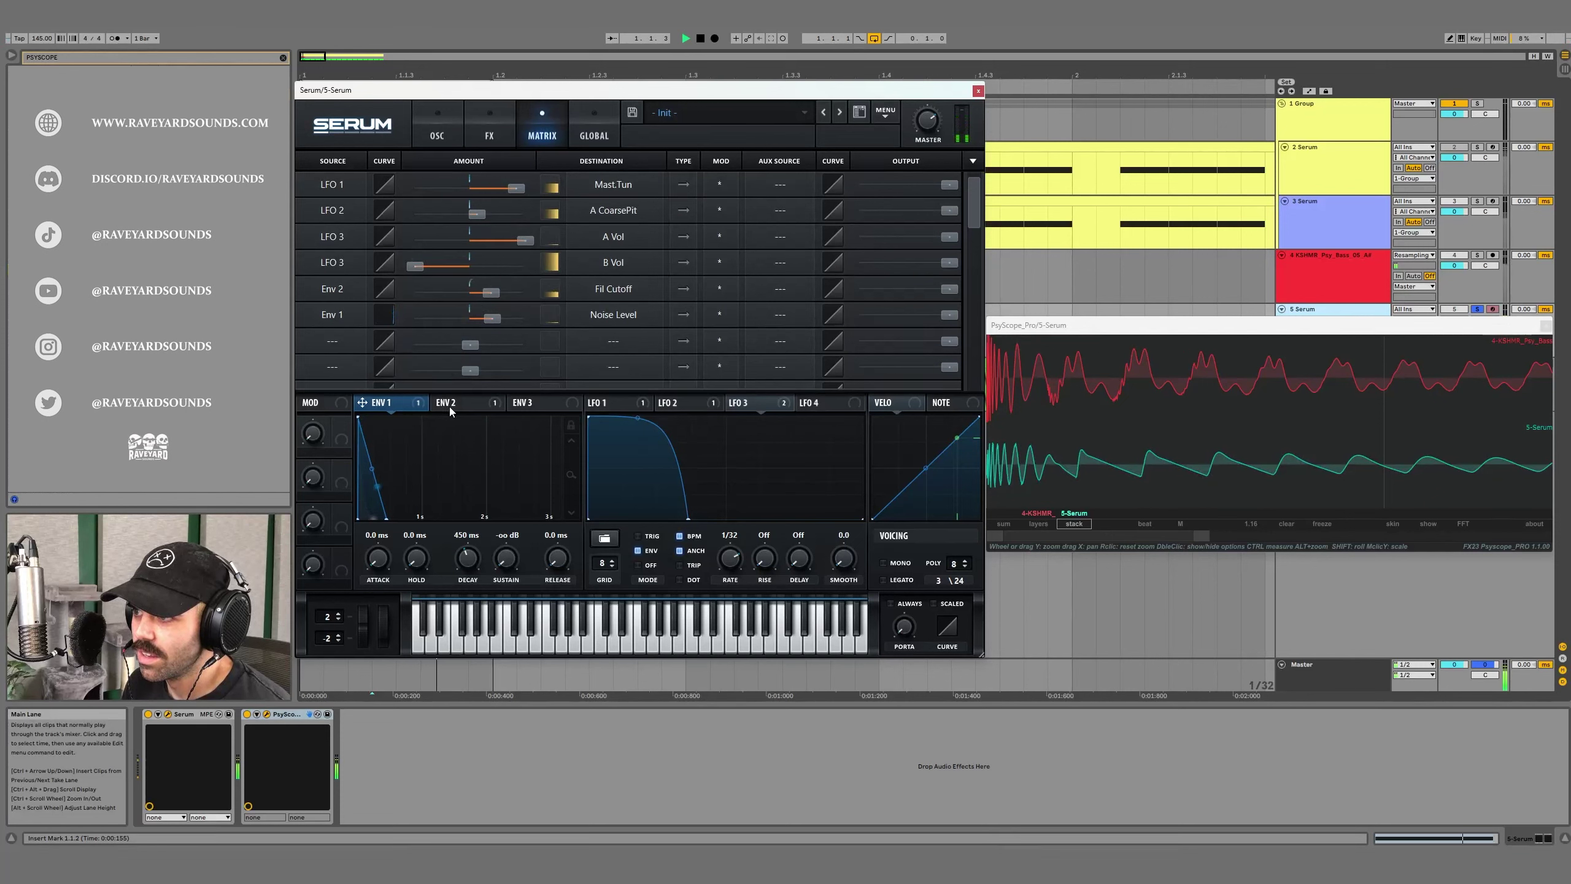
key(space)
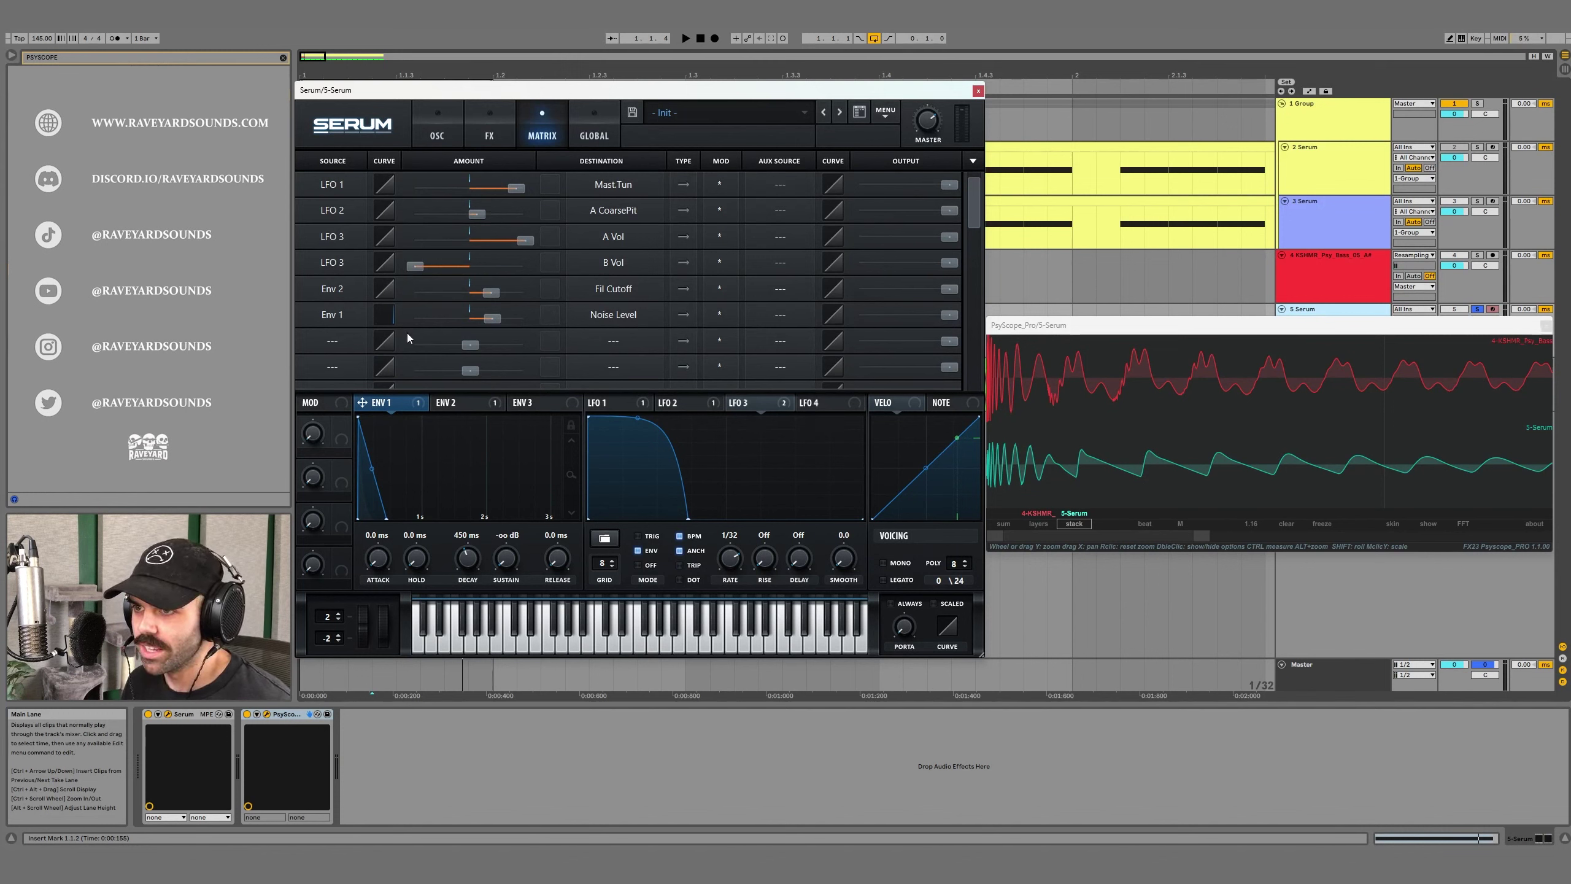
key(space)
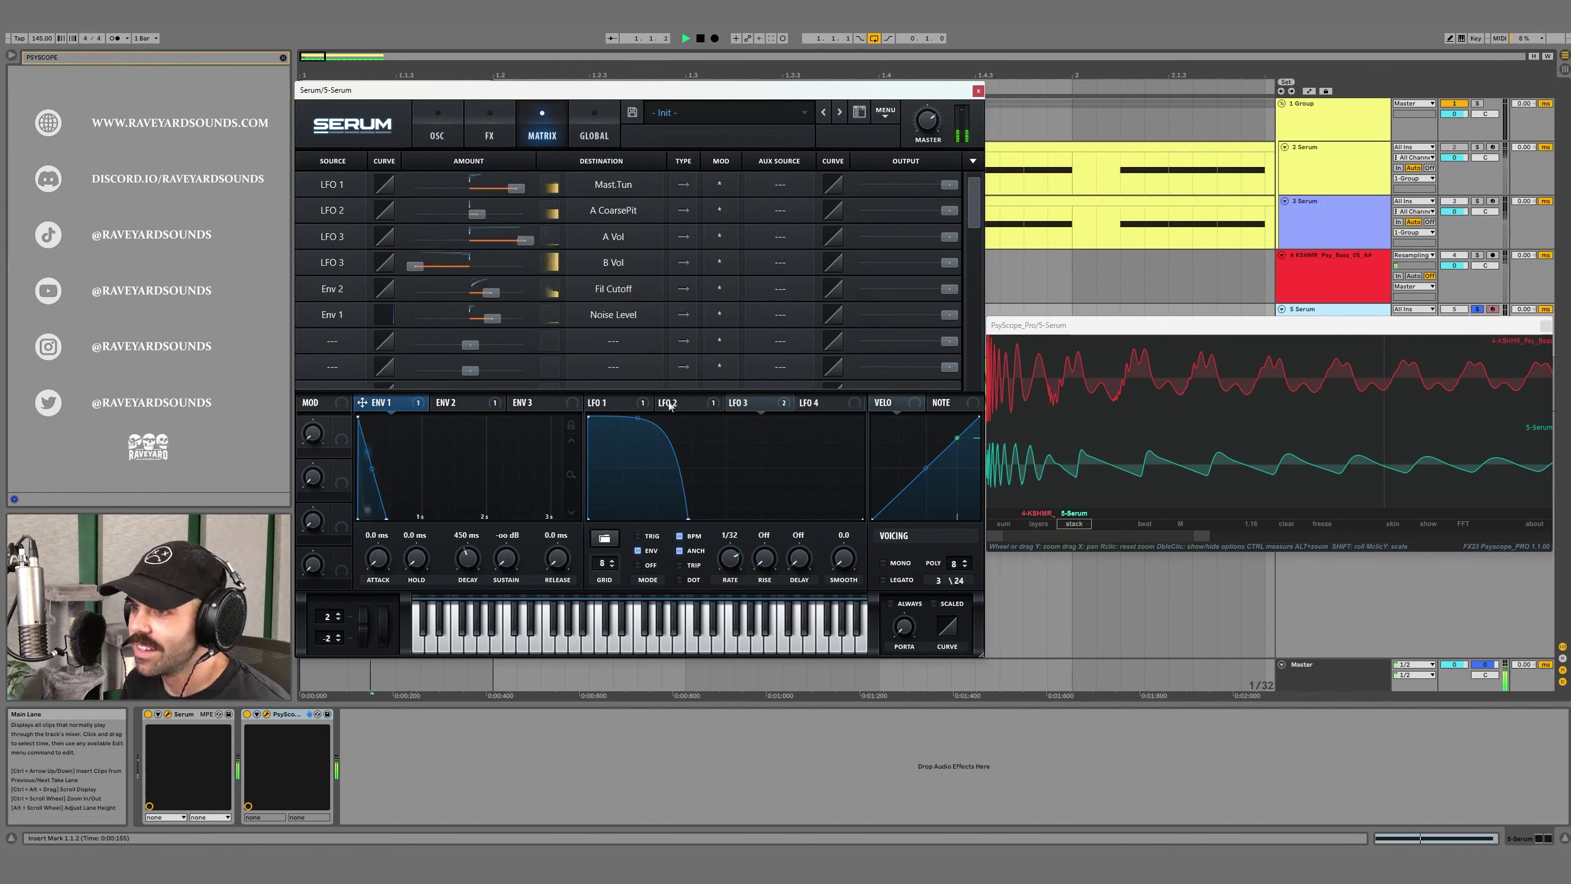
key(space)
Step: Play the clip with the noise oscillator switched off and back on to compare the sound
click(437, 127)
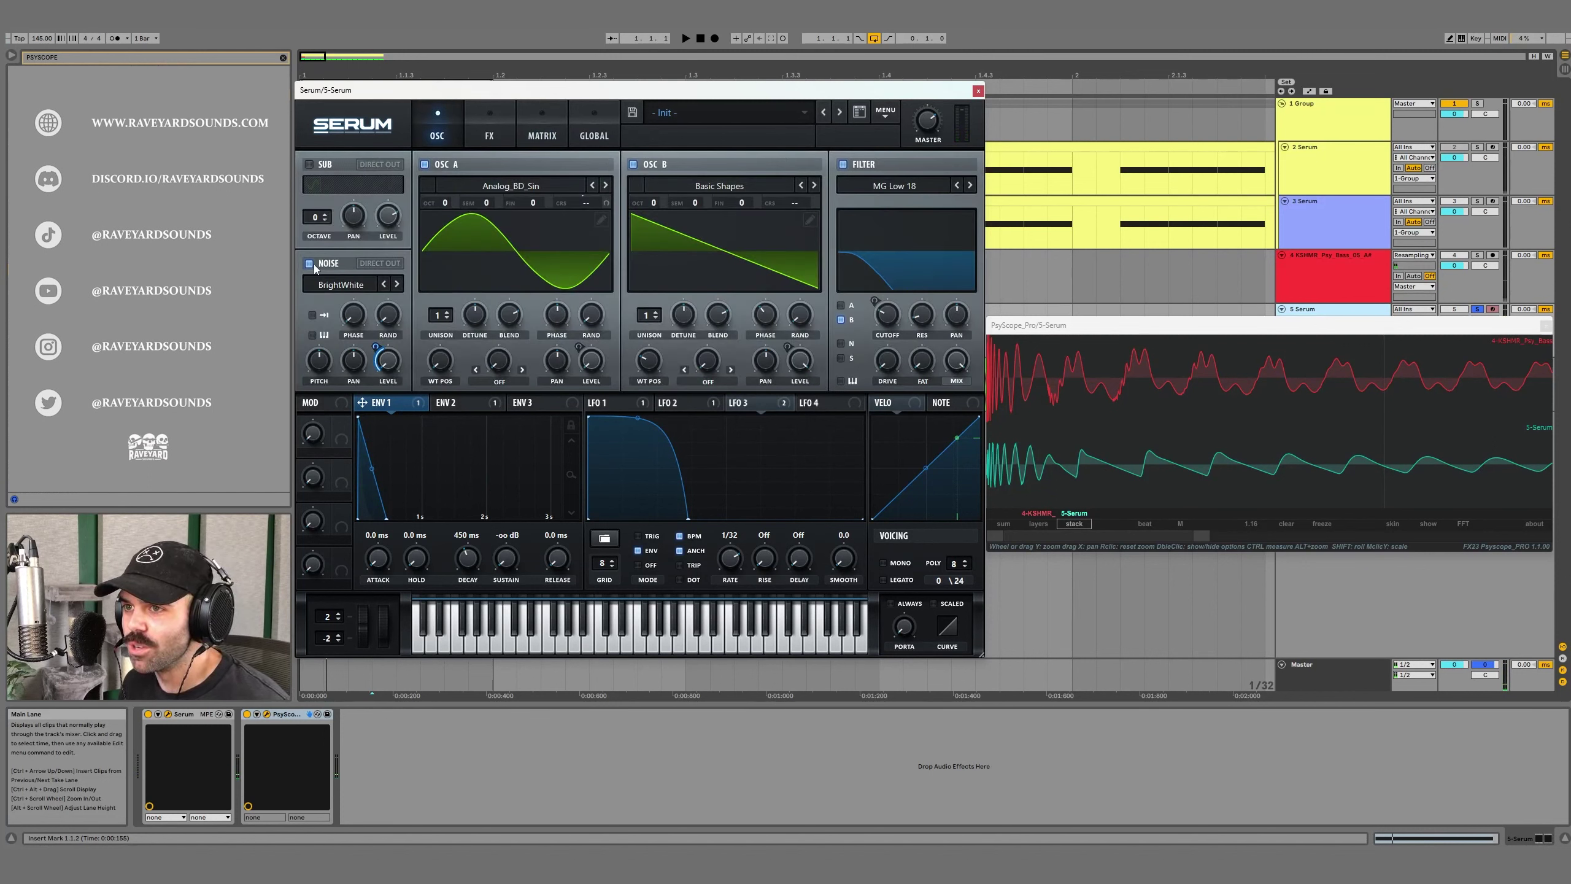
click(309, 264)
key(space)
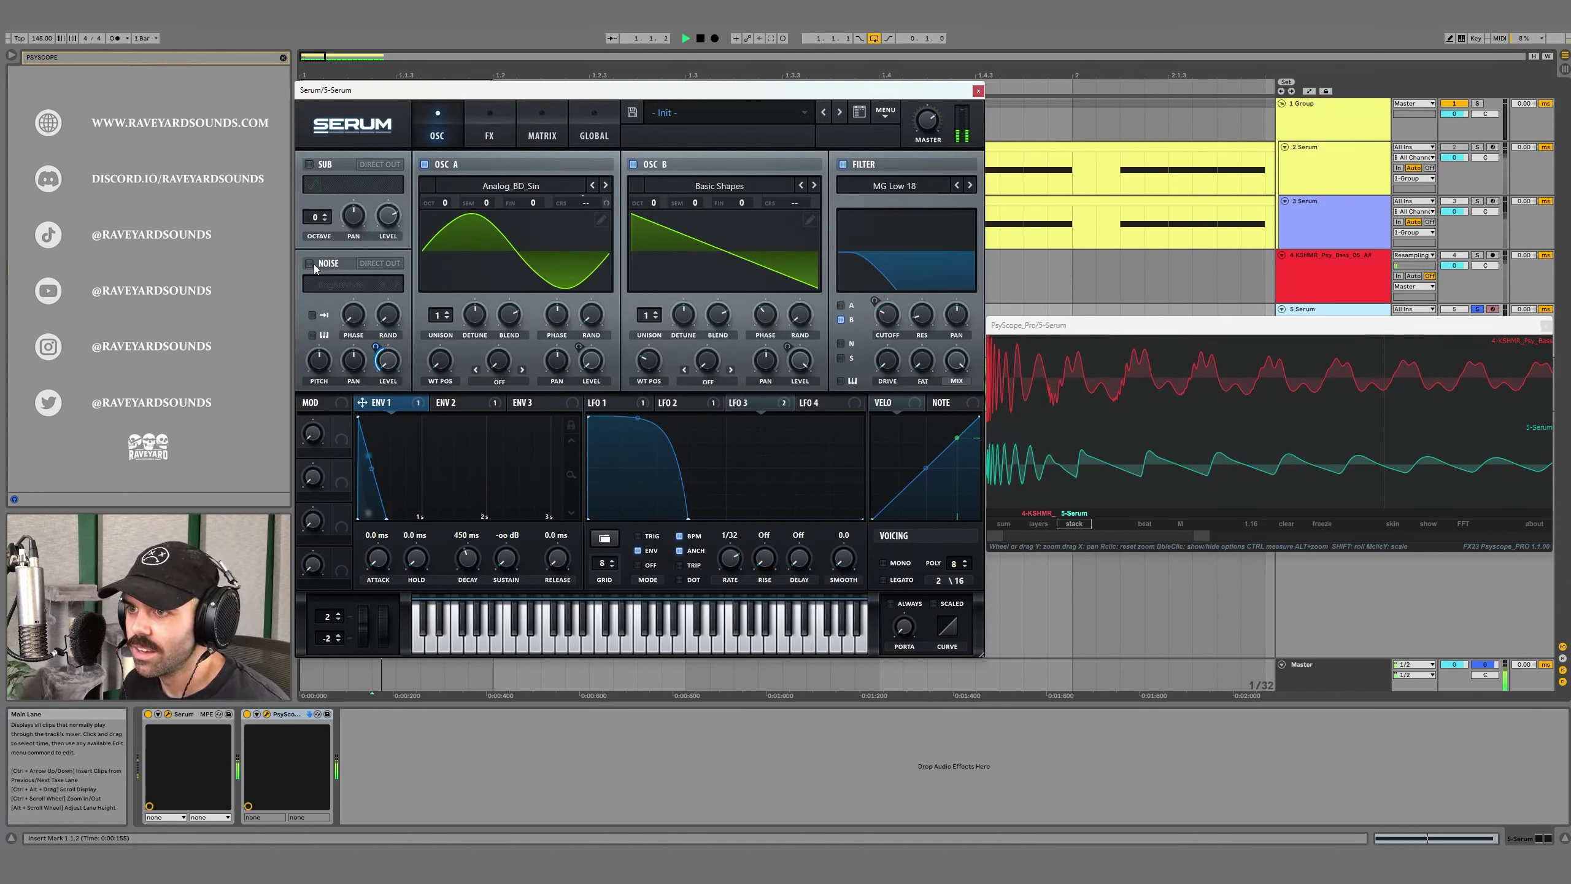
click(310, 264)
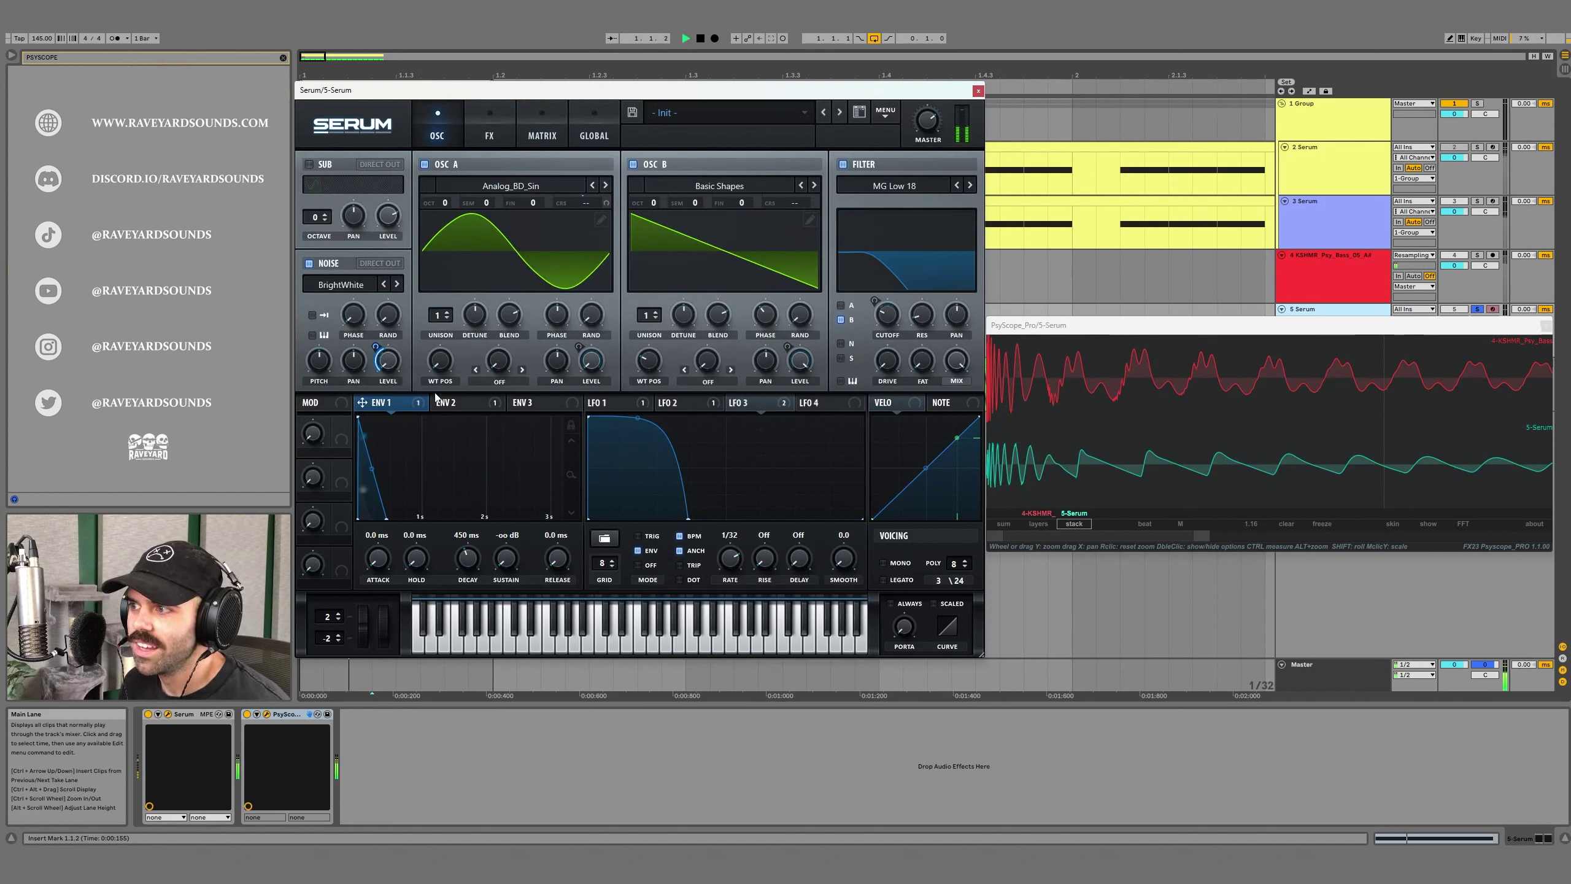
key(space)
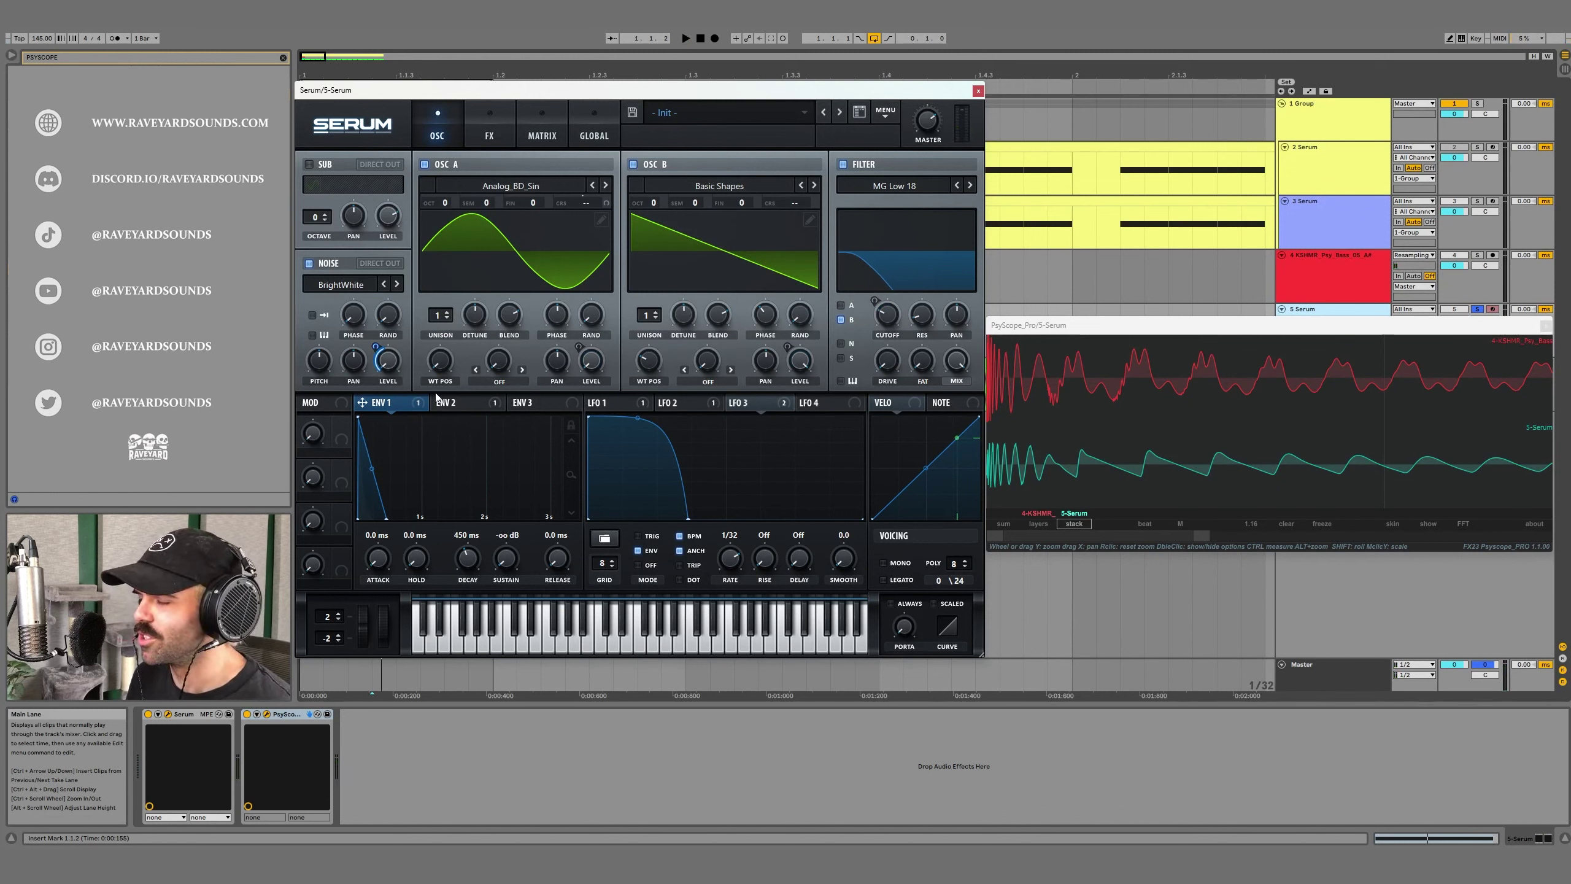
Step: Enable Serum's compressor effect and set its threshold to about -18.1 dB while the clip plays
click(489, 135)
key(space)
drag(542, 186, 540, 194)
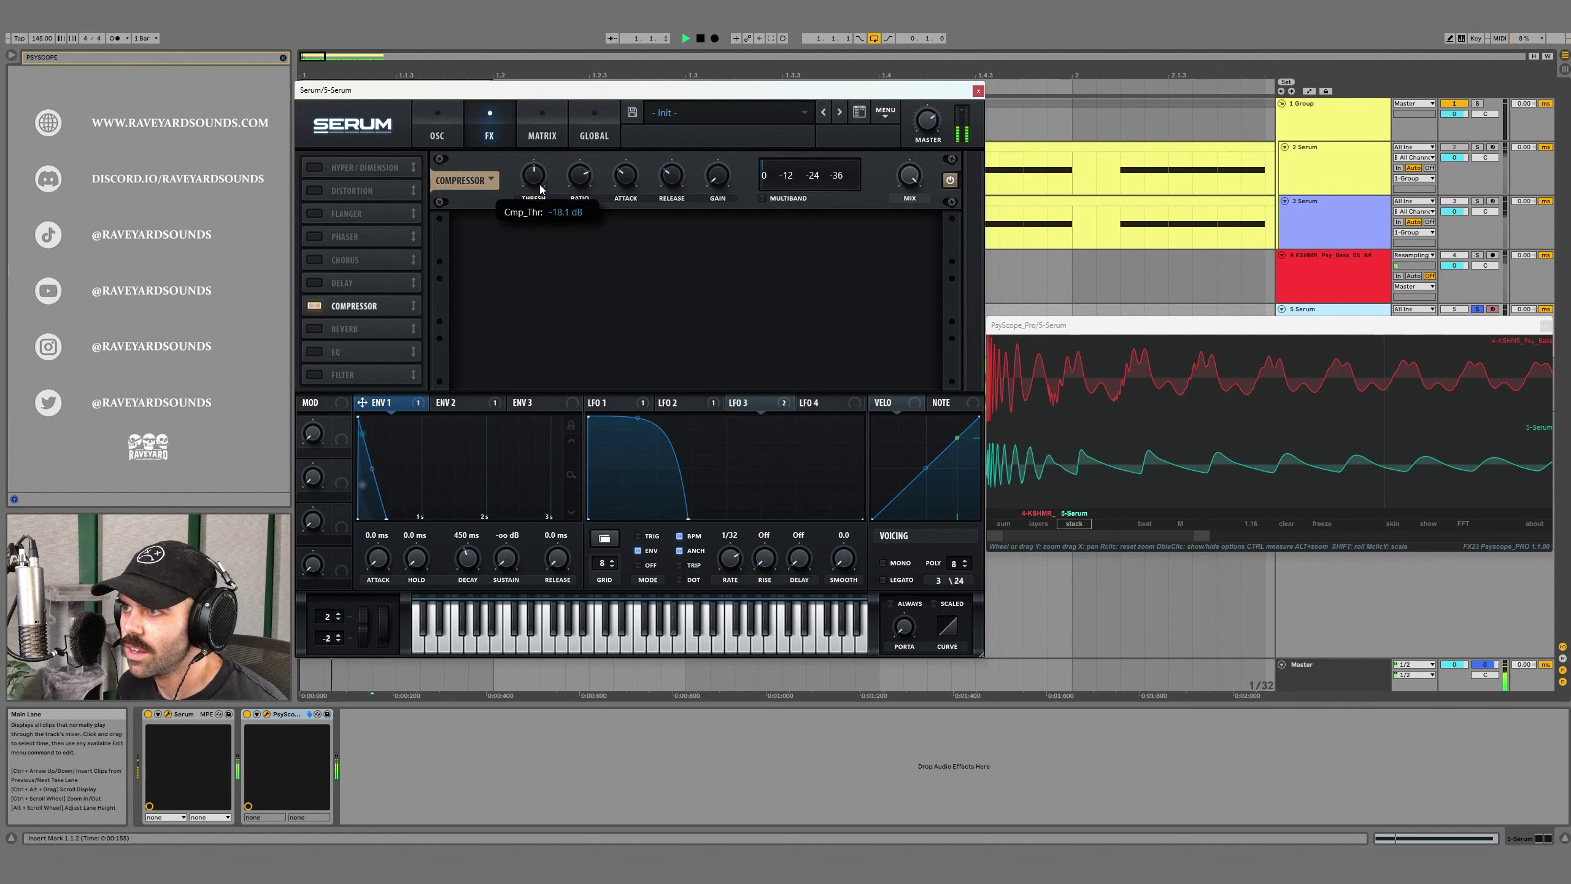
key(space)
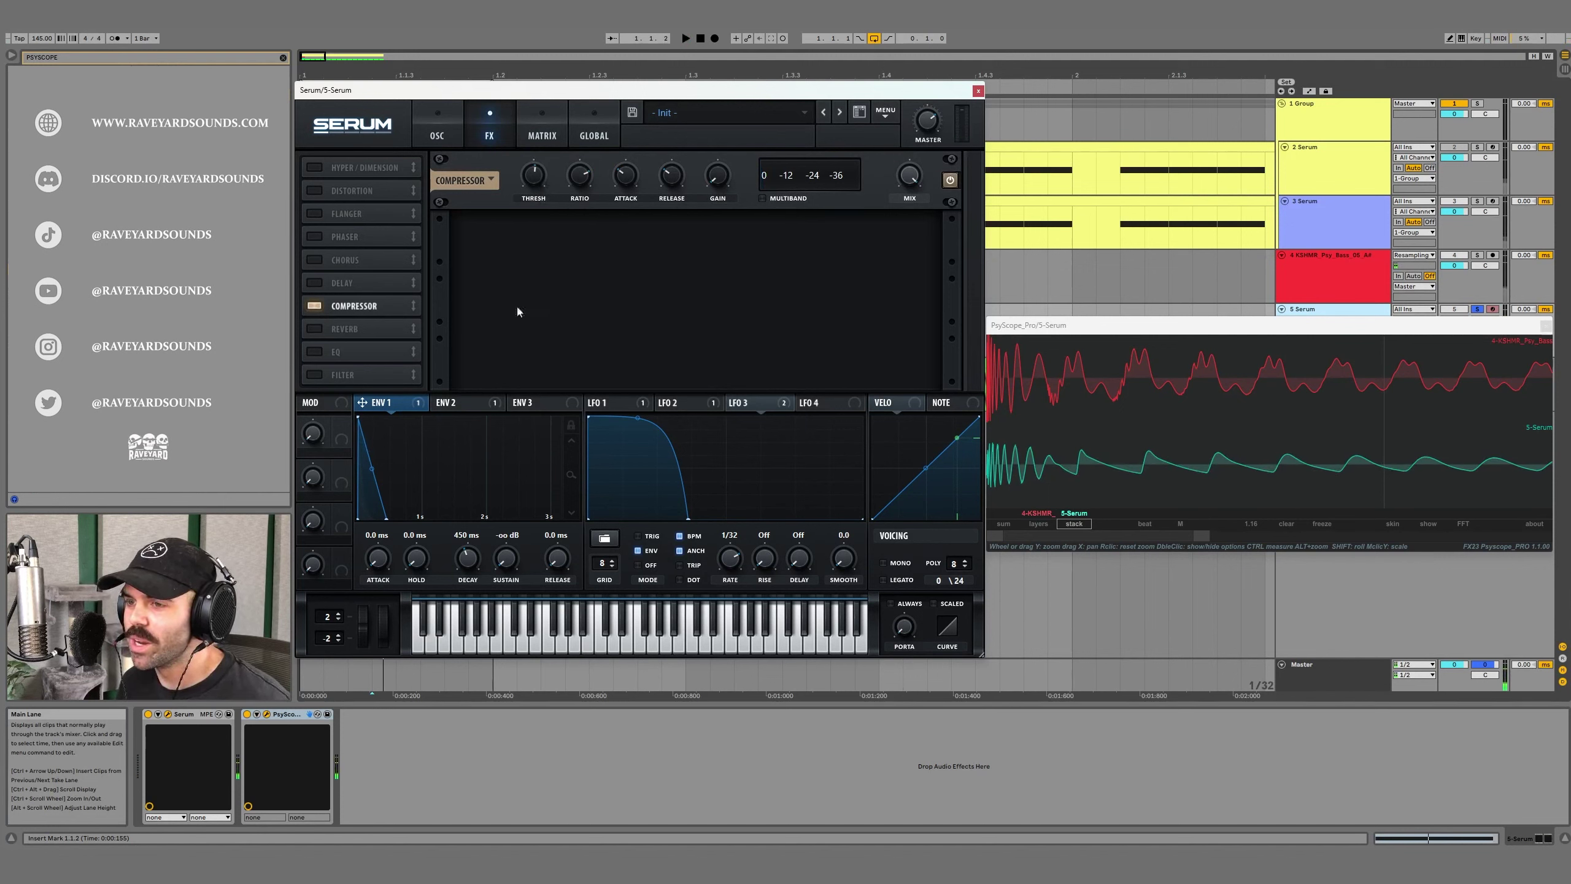
Step: Add a filter effect after the compressor, set its type to High EQ 6 and its dB +/- value to 50
click(316, 376)
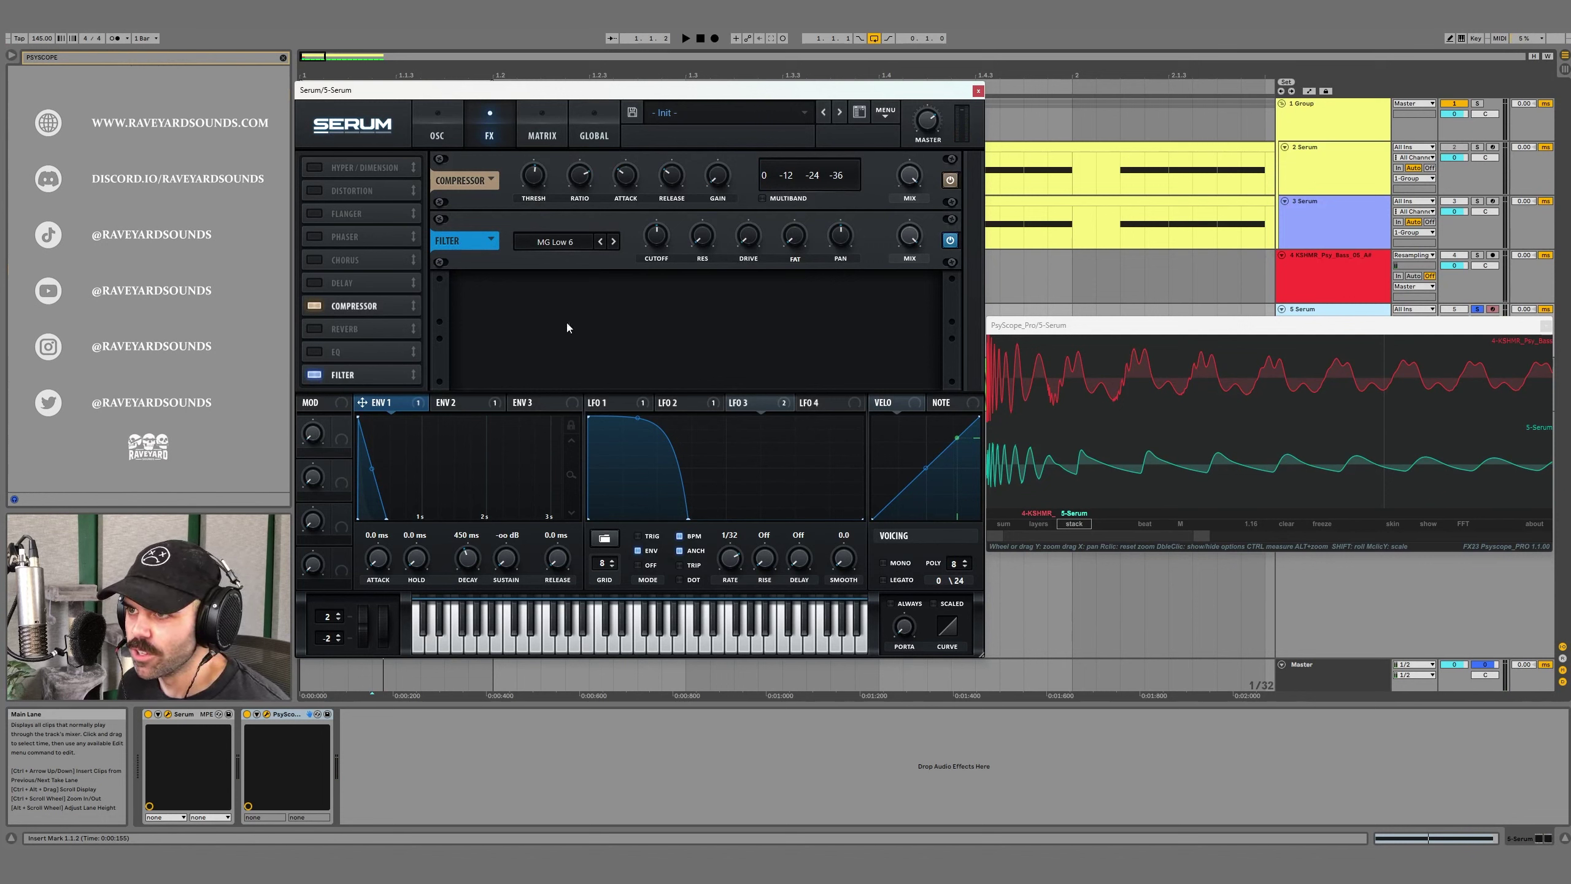
click(565, 251)
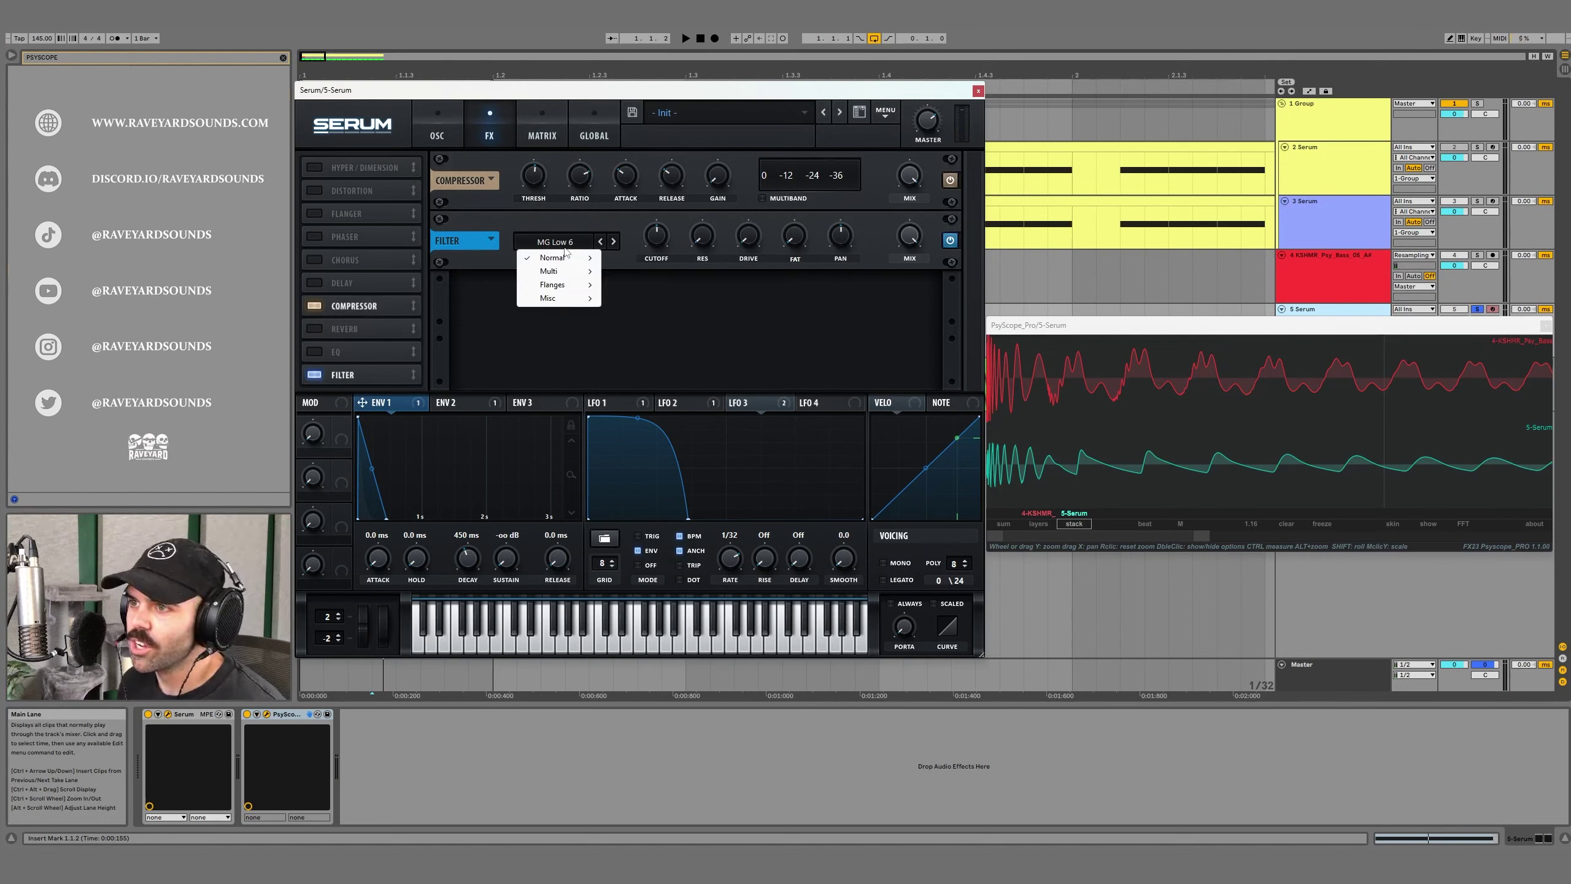
mouse_move(559, 298)
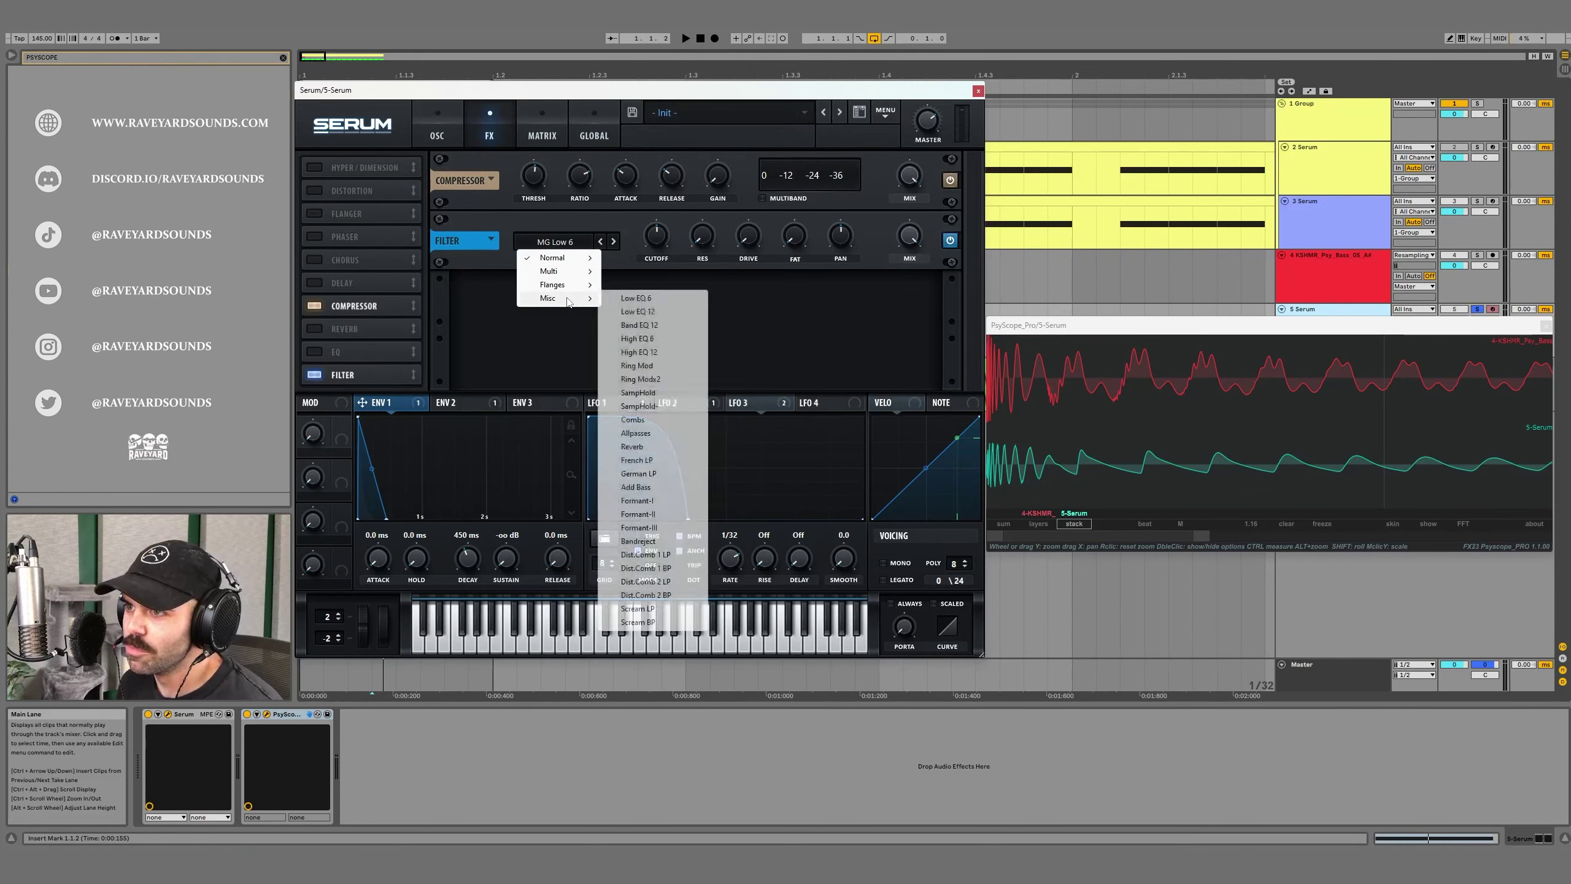
click(659, 341)
double_click(793, 243)
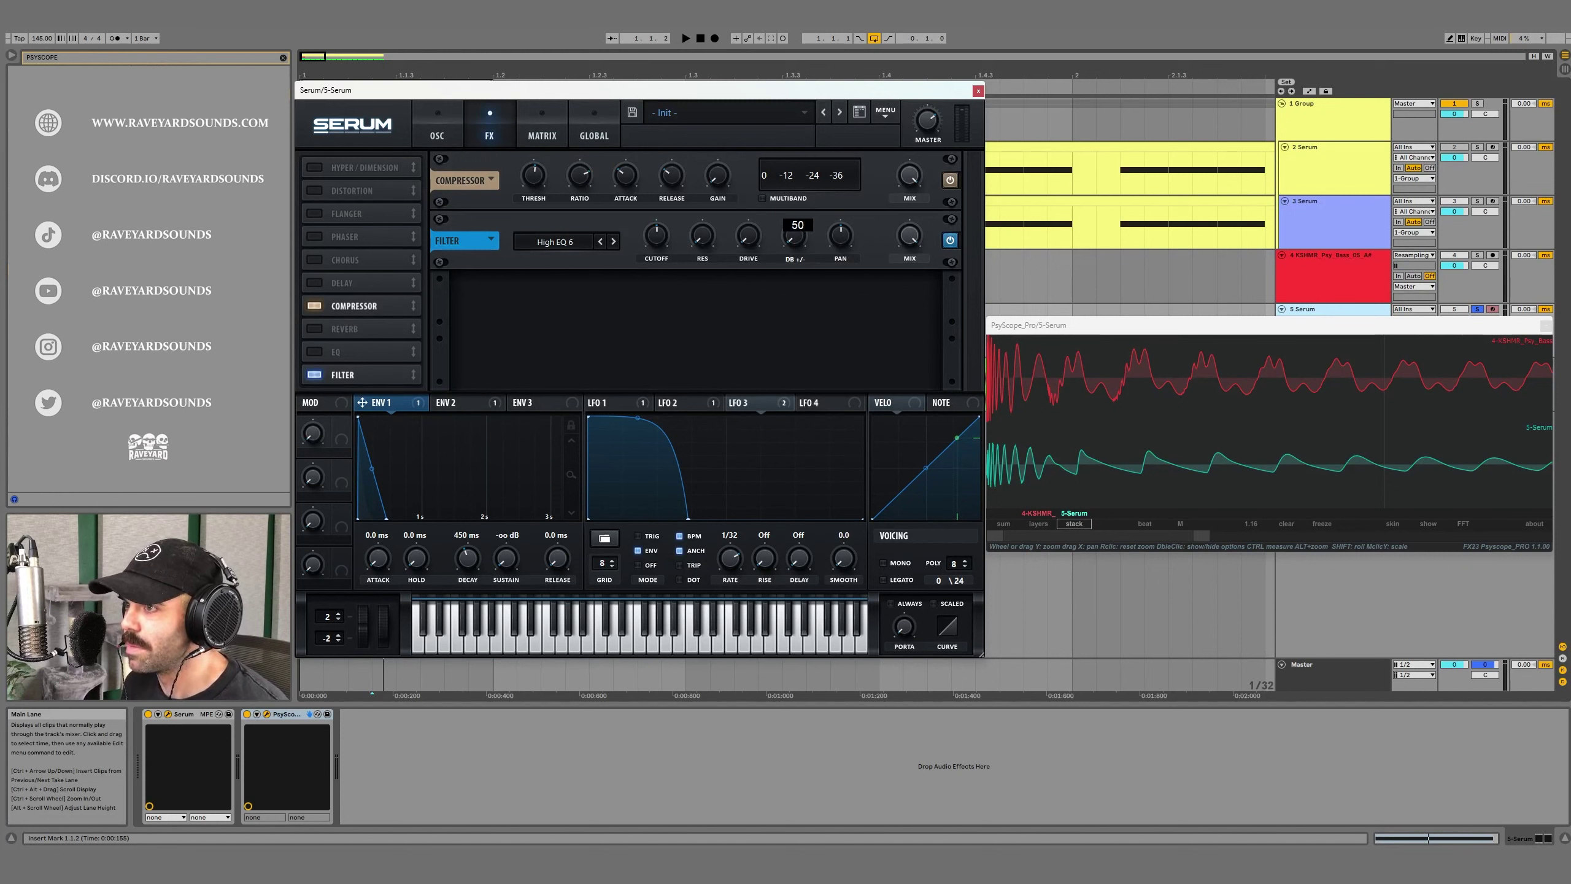
key(Return)
Step: Play the clip with the High EQ 6 filter effect bypassed and re-enabled to compare the sound
key(space)
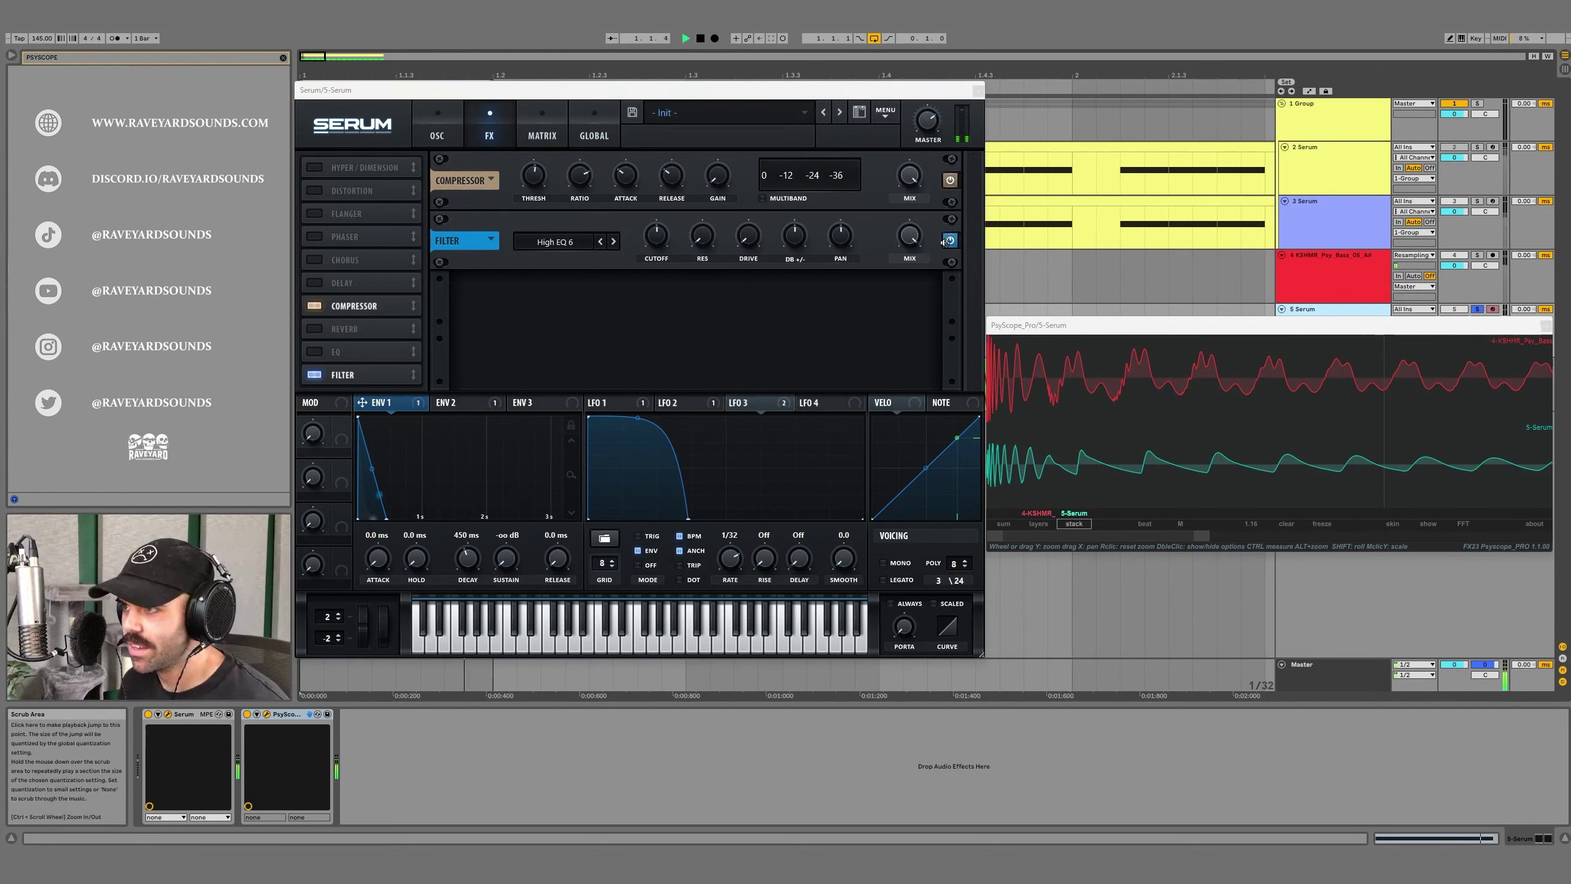
click(949, 240)
key(space)
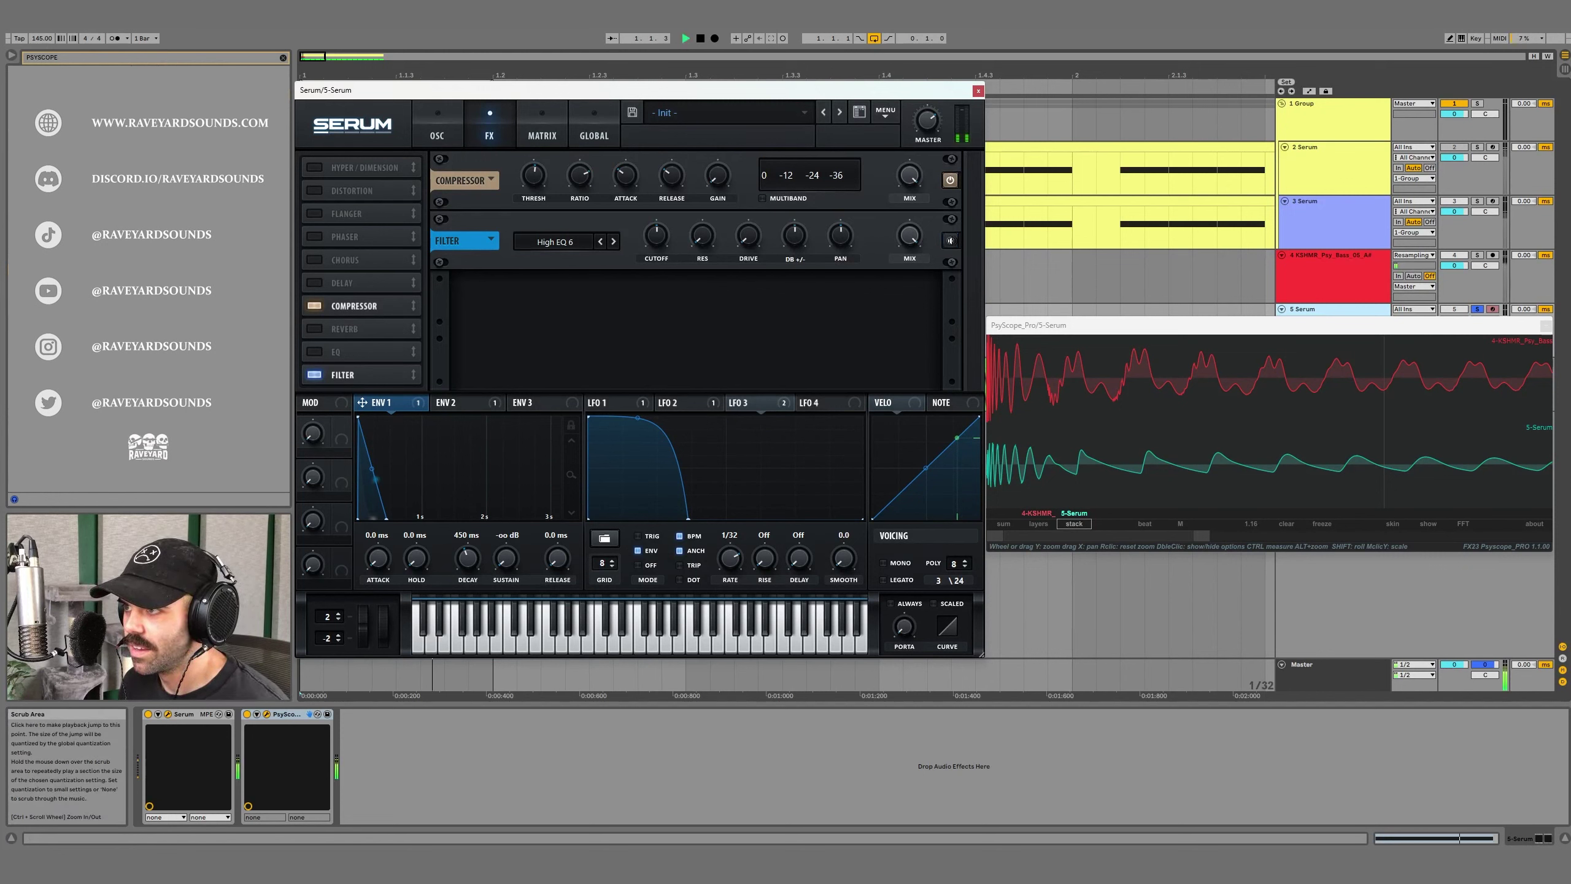
click(950, 241)
key(space)
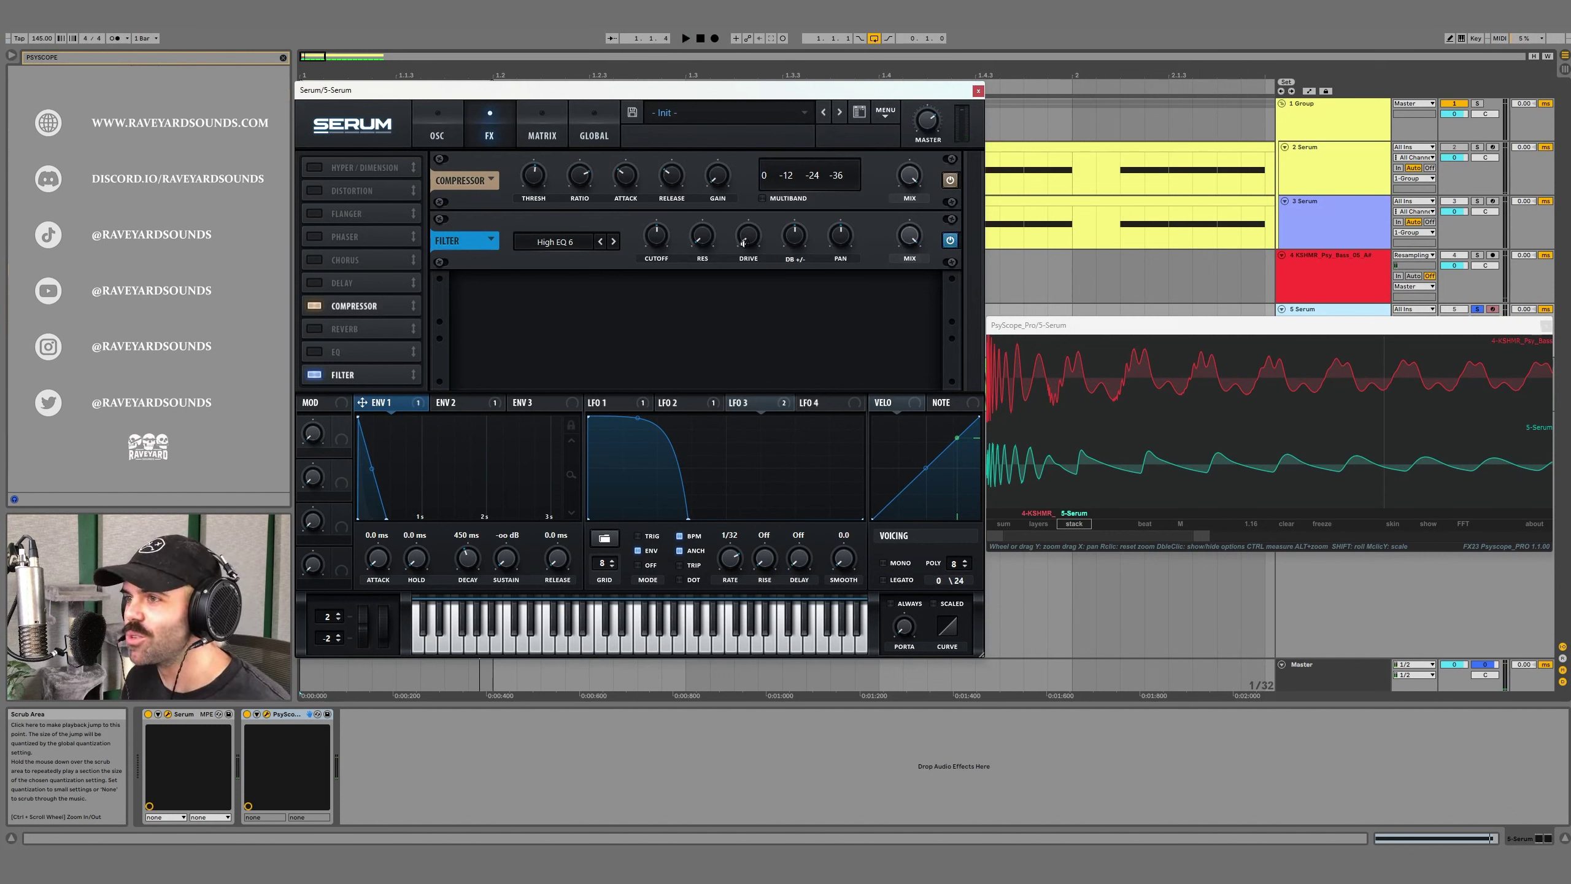
drag(753, 242, 757, 246)
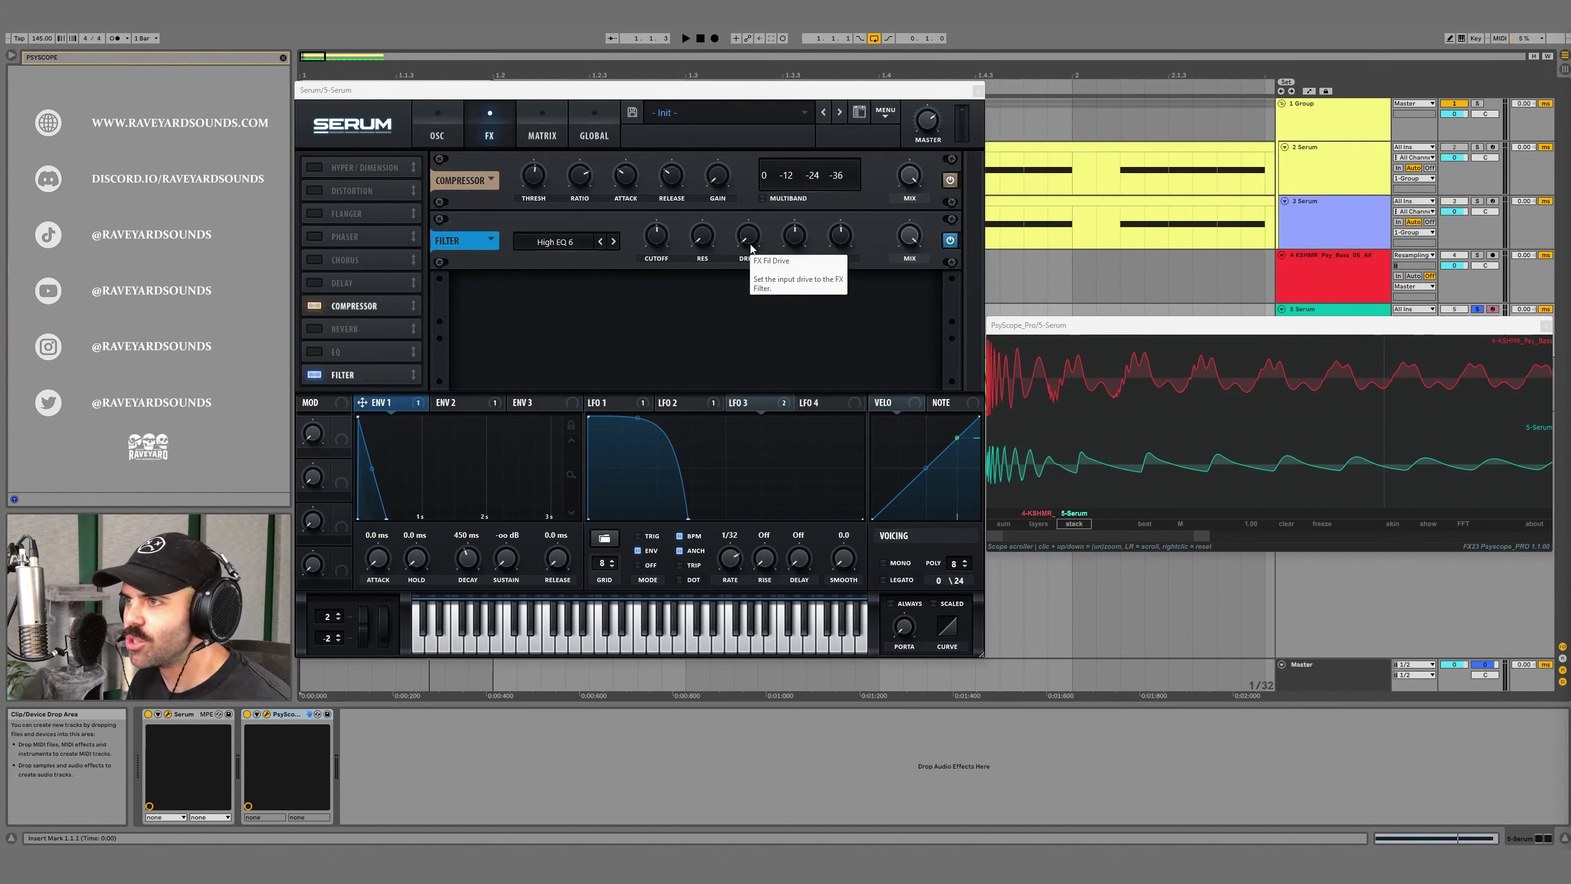
Step: Try raising the High EQ 6 filter's drive while the clip plays
key(space)
drag(752, 248, 776, 145)
key(space)
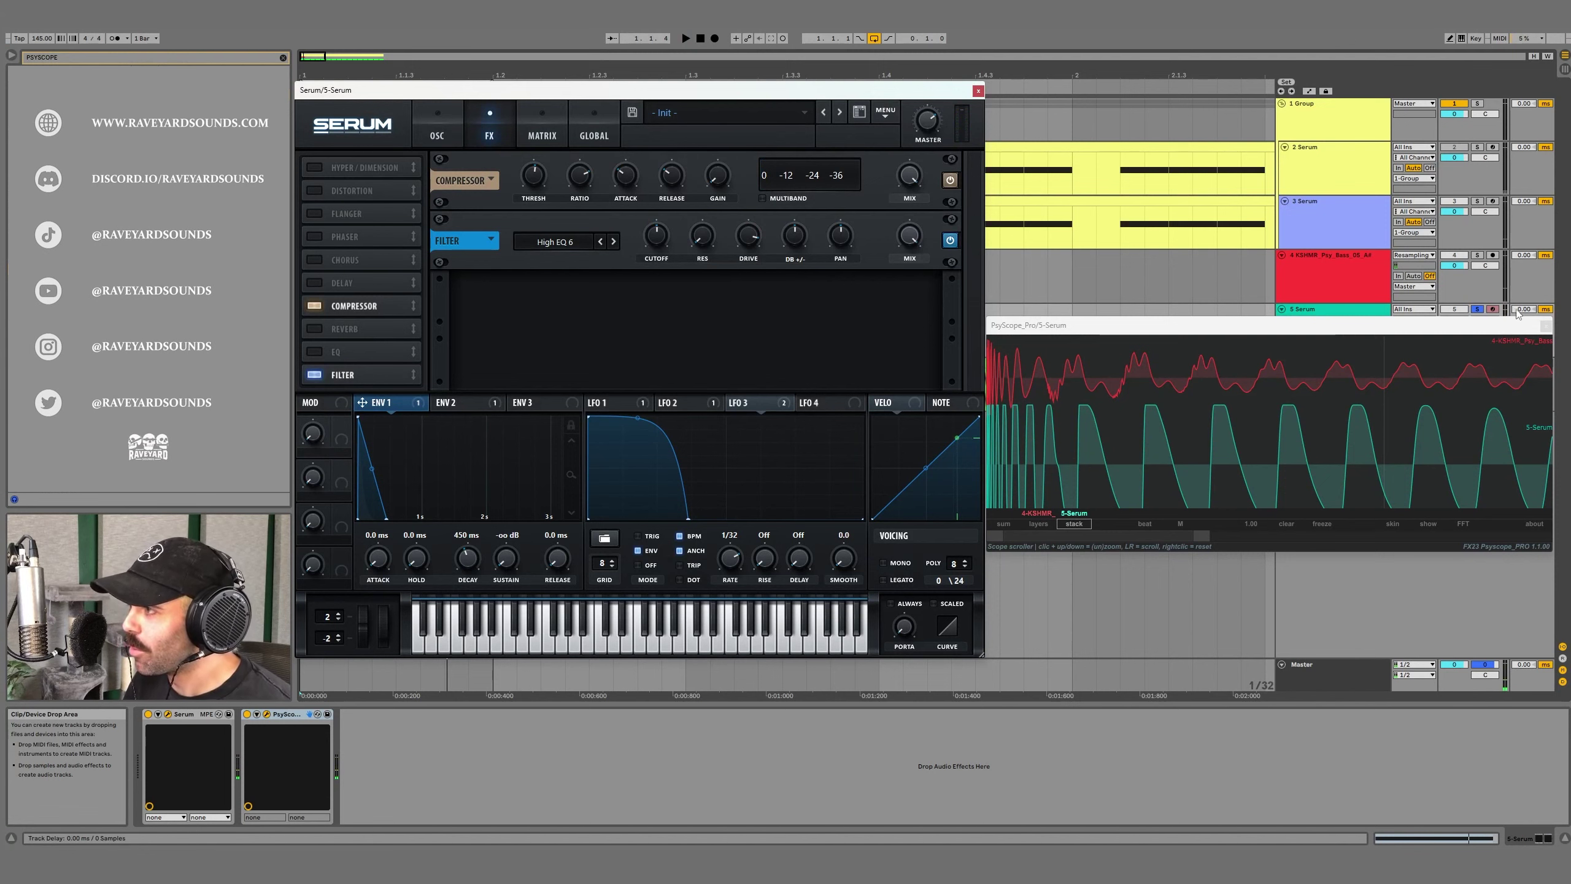
Step: Close PsyScope, switch to the session mixer, and play the clip to check the 5 Serum track's peak level
click(1545, 325)
click(1330, 330)
key(Tab)
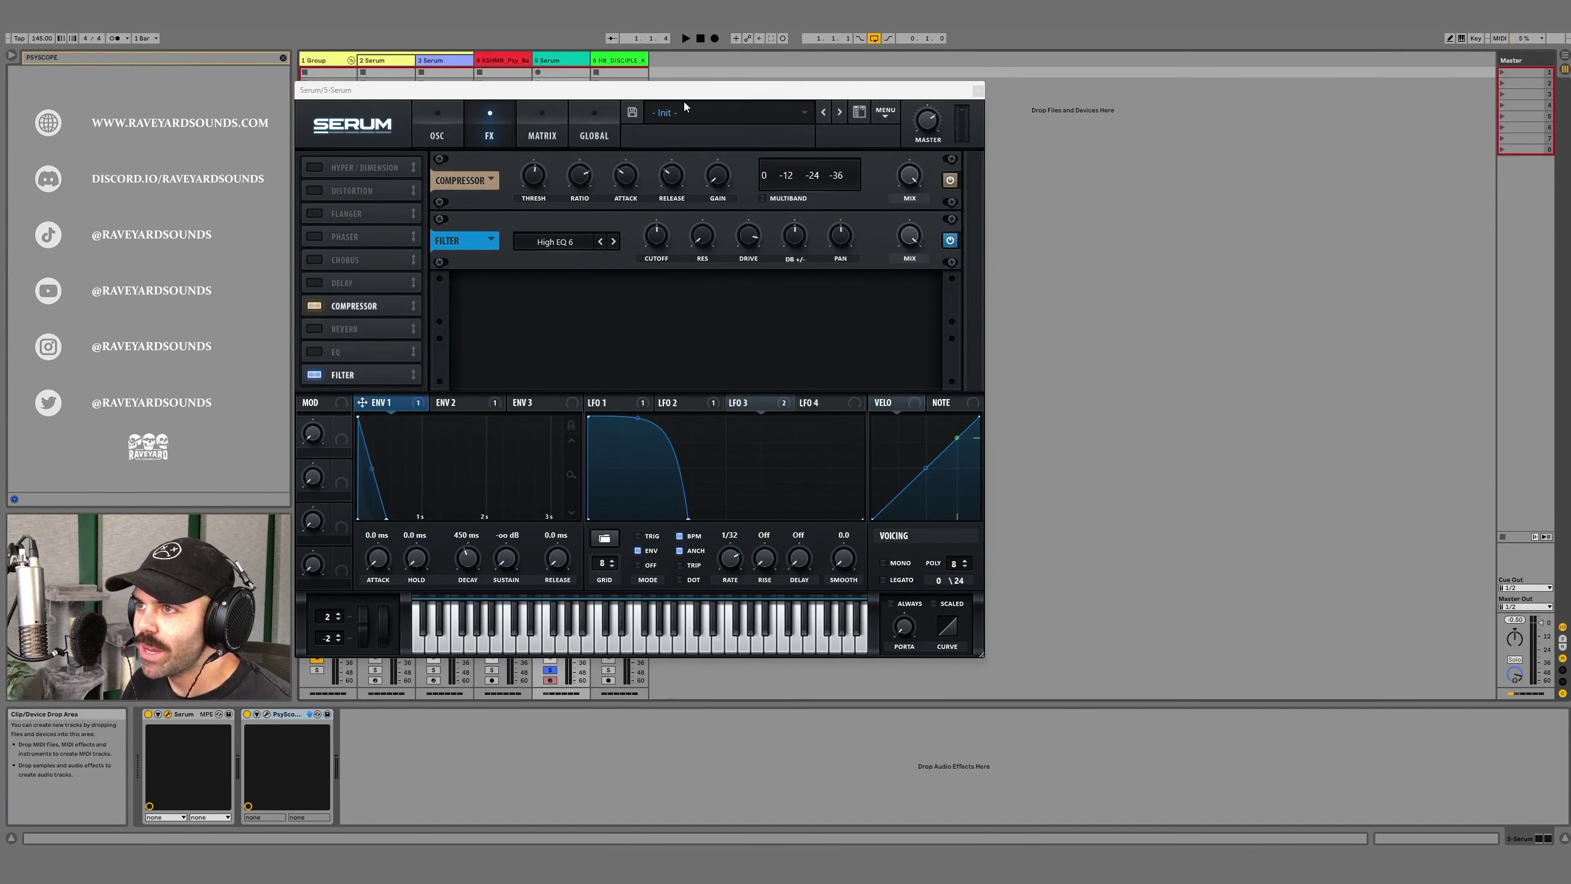
drag(680, 91, 1060, 84)
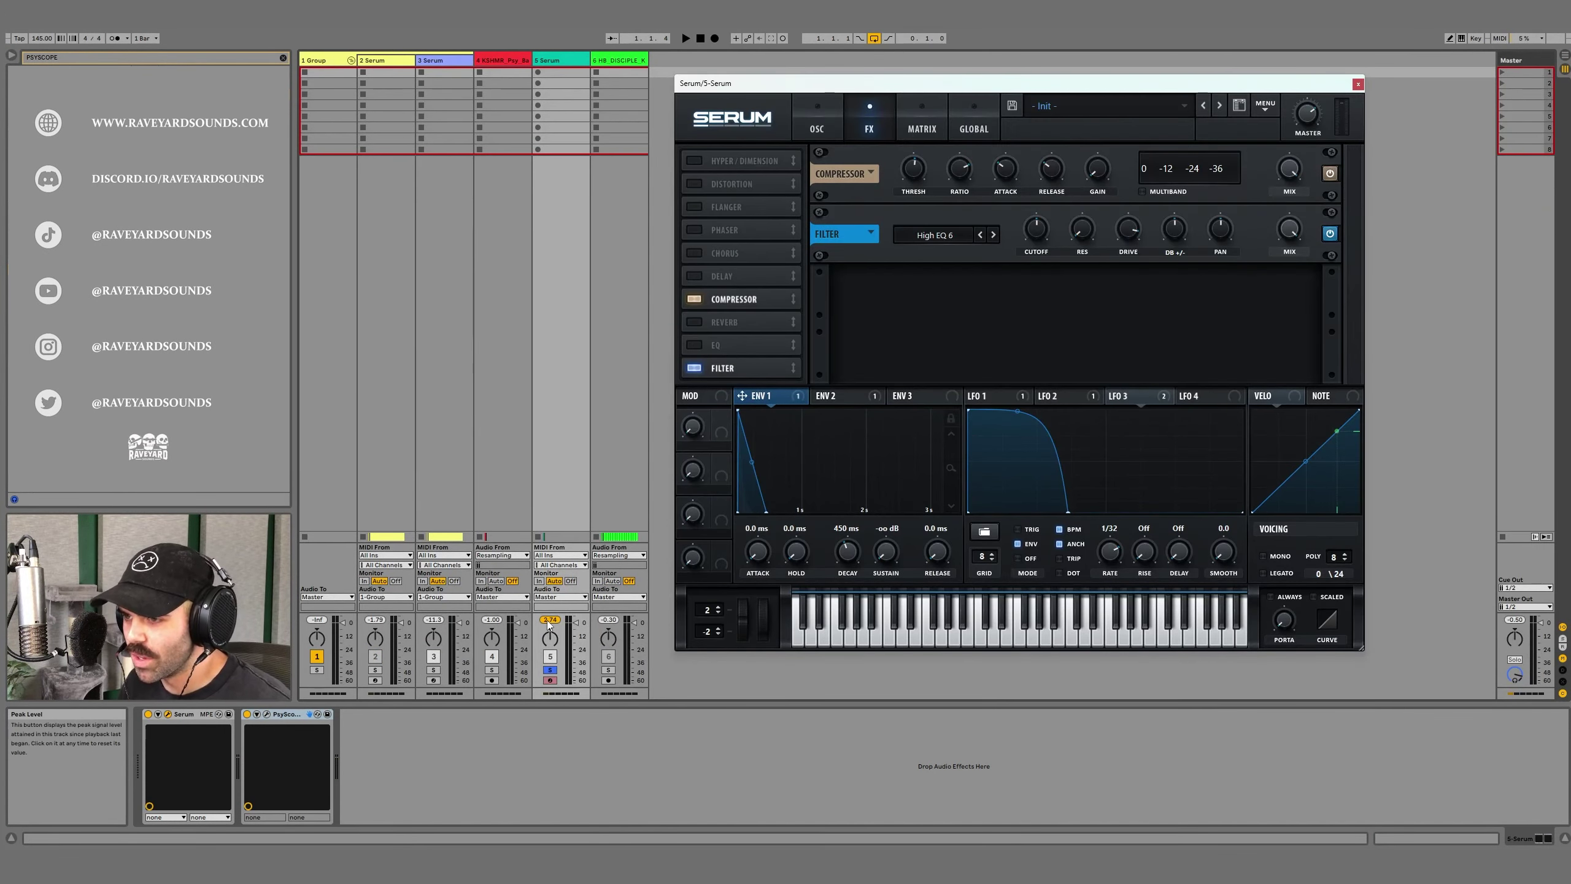
key(space)
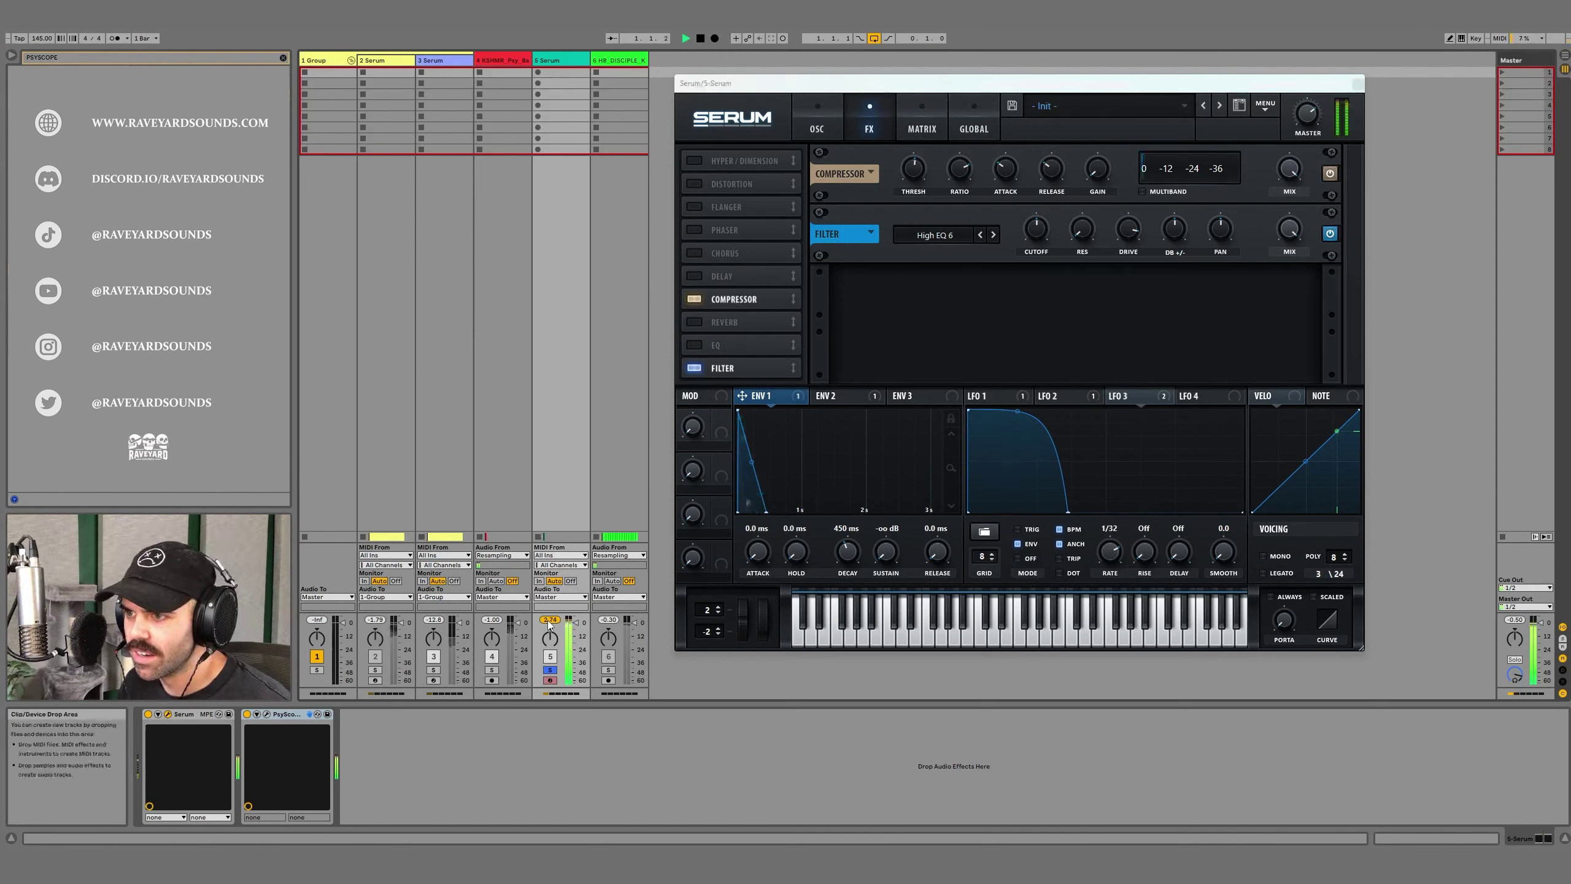
key(space)
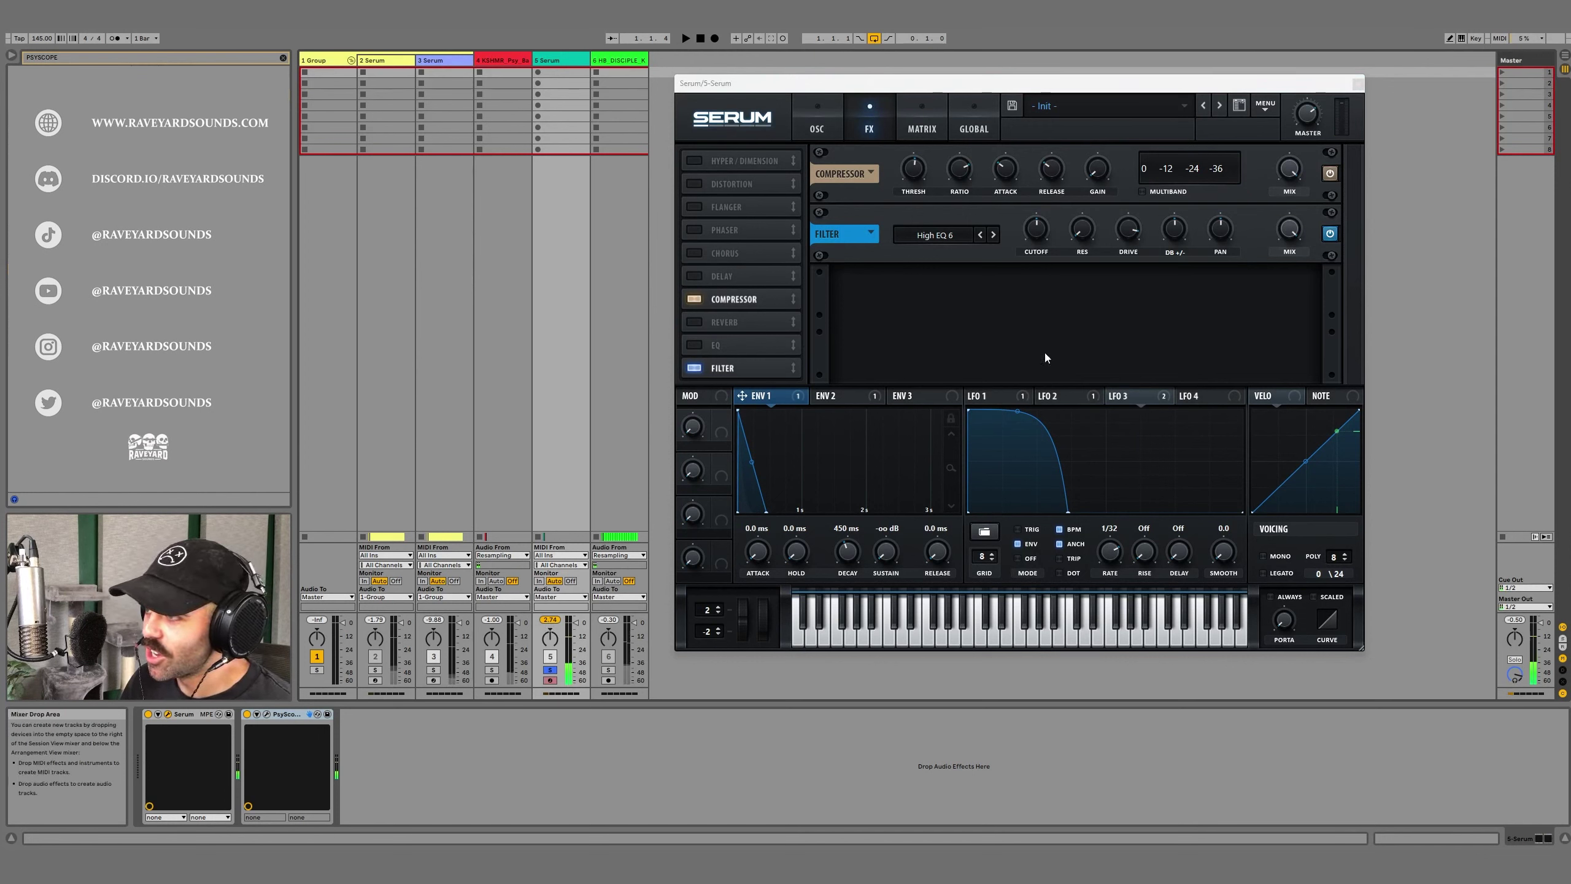
Step: Lower the filter effect's drive to about 64% and set Serum's master volume to -12 dB
drag(1130, 243, 1140, 216)
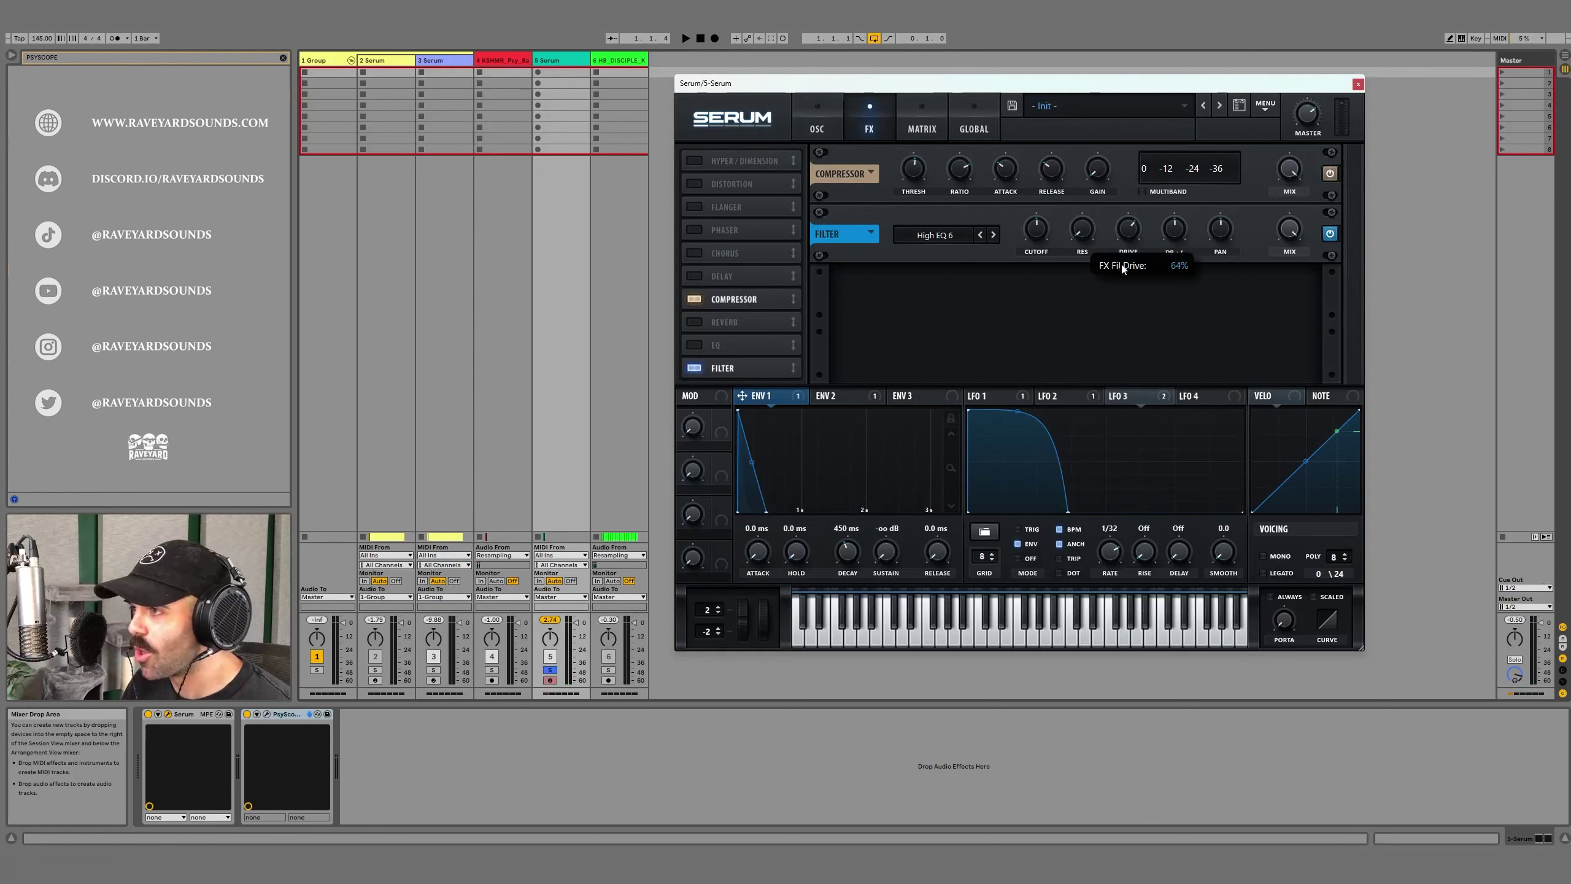
drag(1123, 268, 1126, 281)
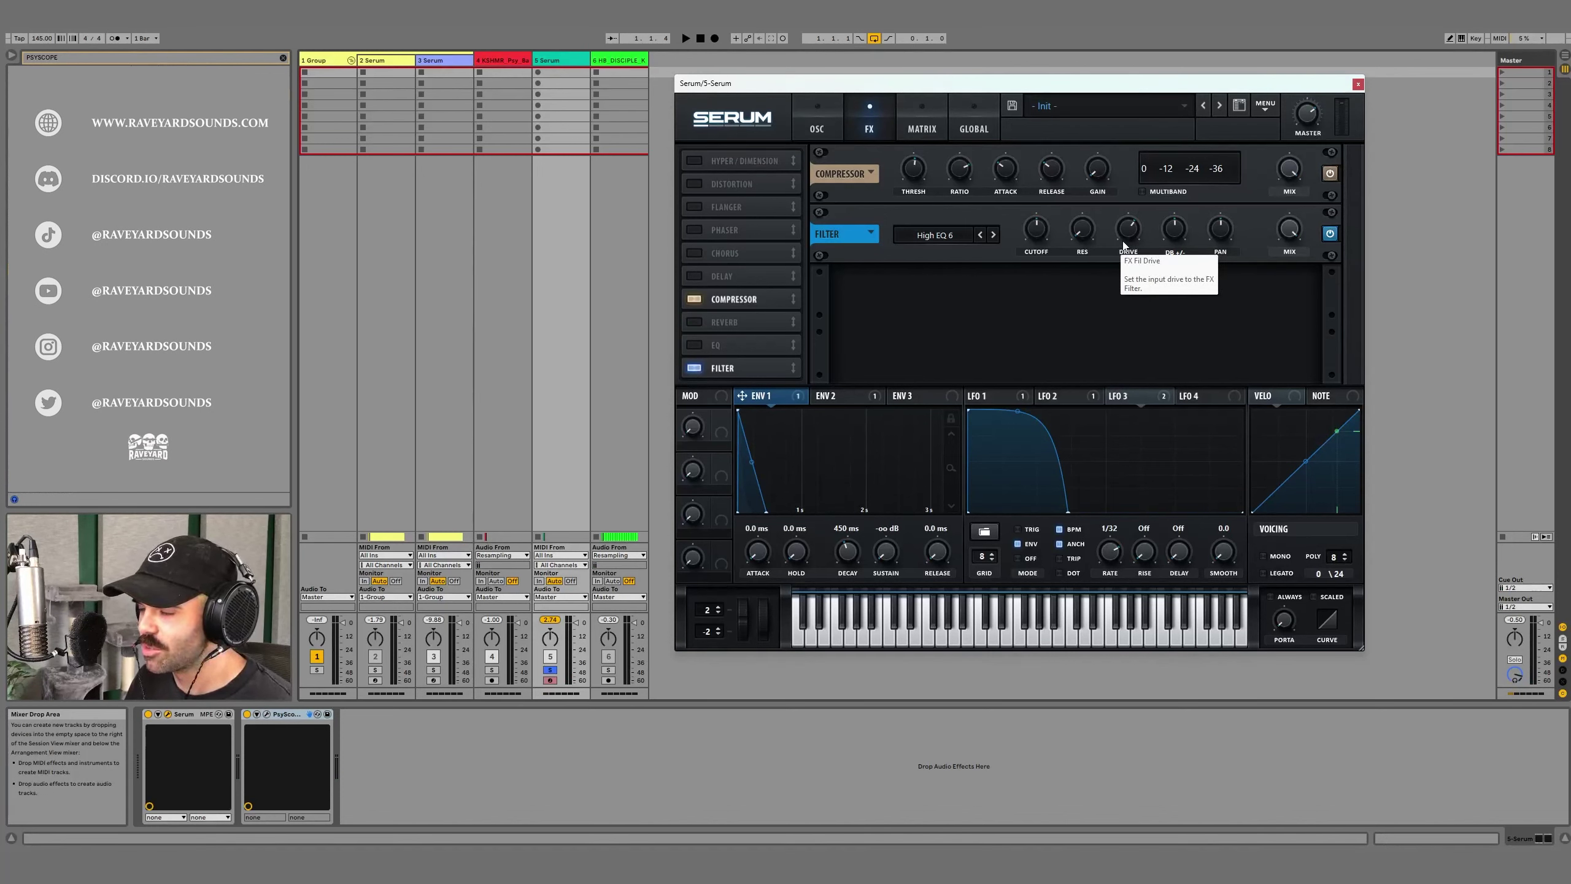
click(1307, 126)
text(-)
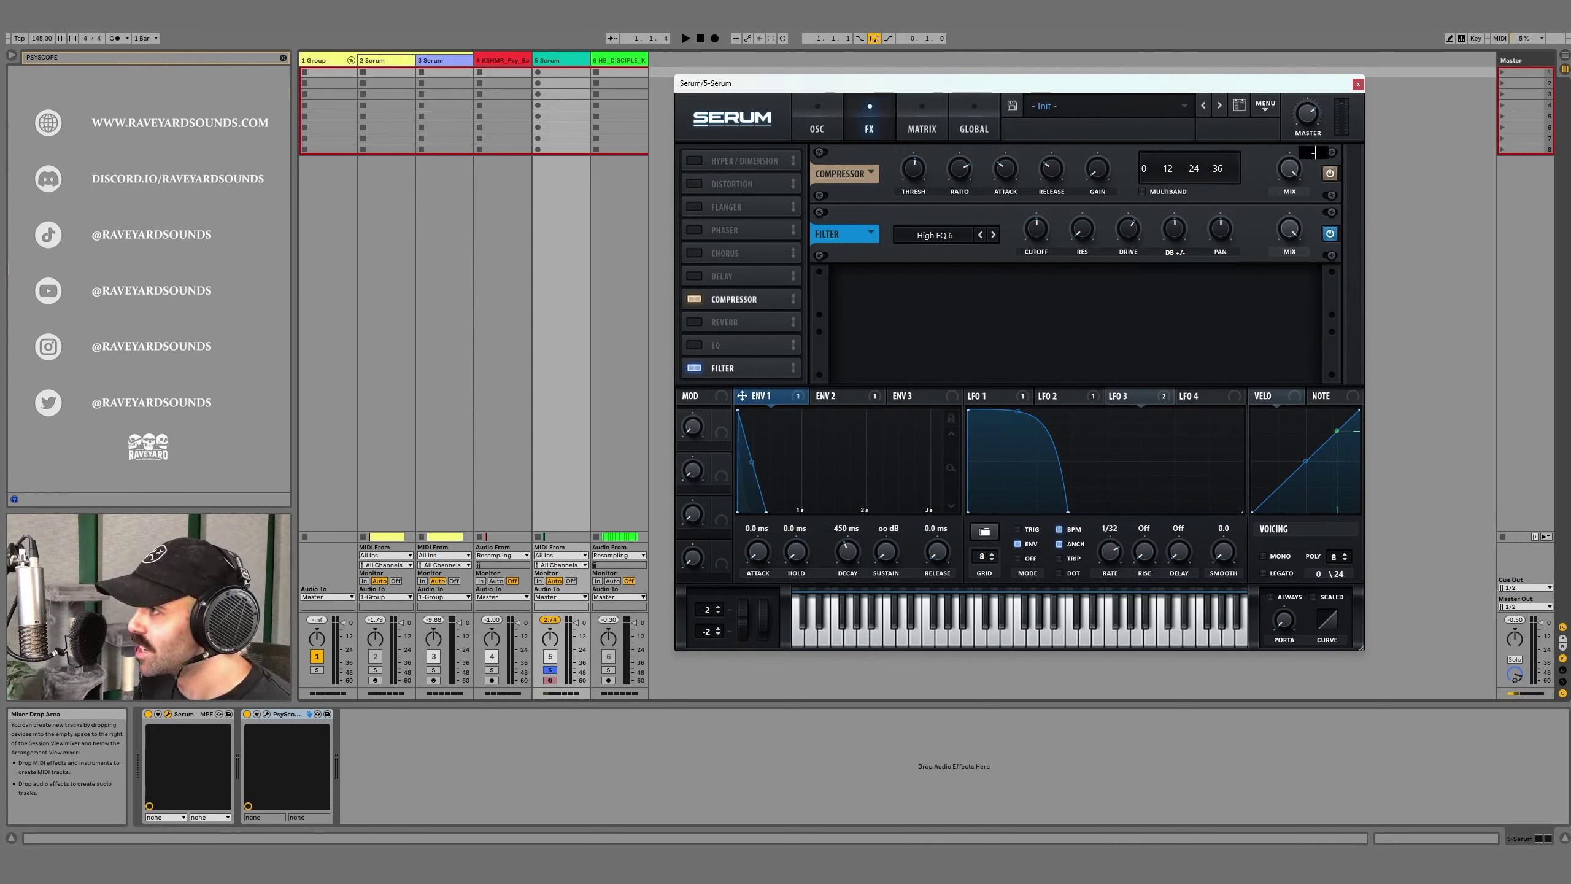
text(12)
key(Return)
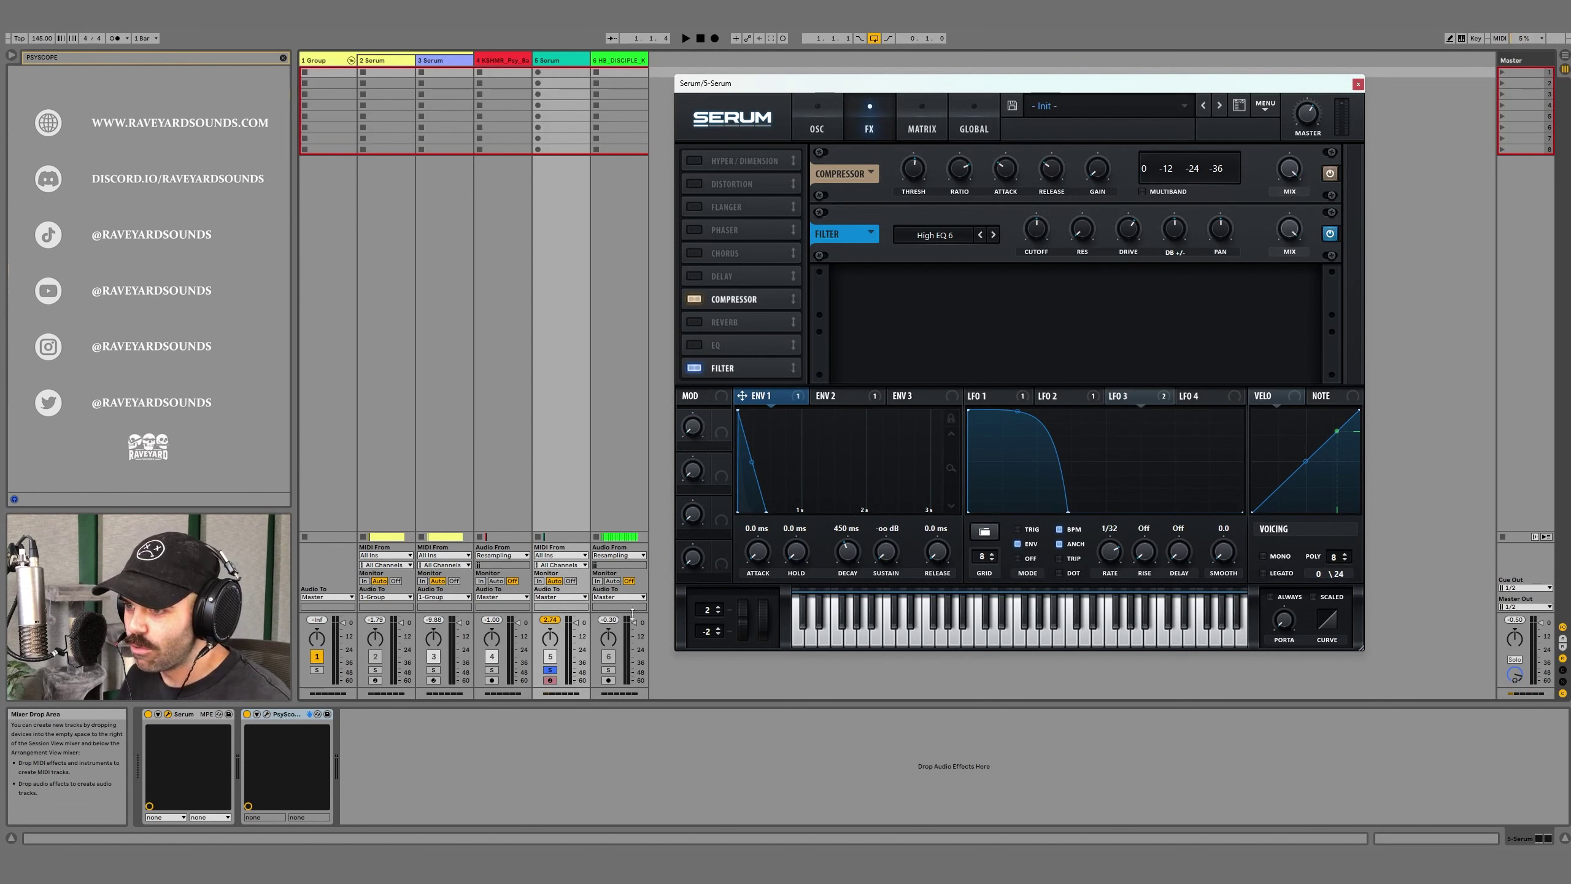
Step: Play the clip and reset the 5 Serum track's peak indicator to check the reduced level
key(space)
click(553, 629)
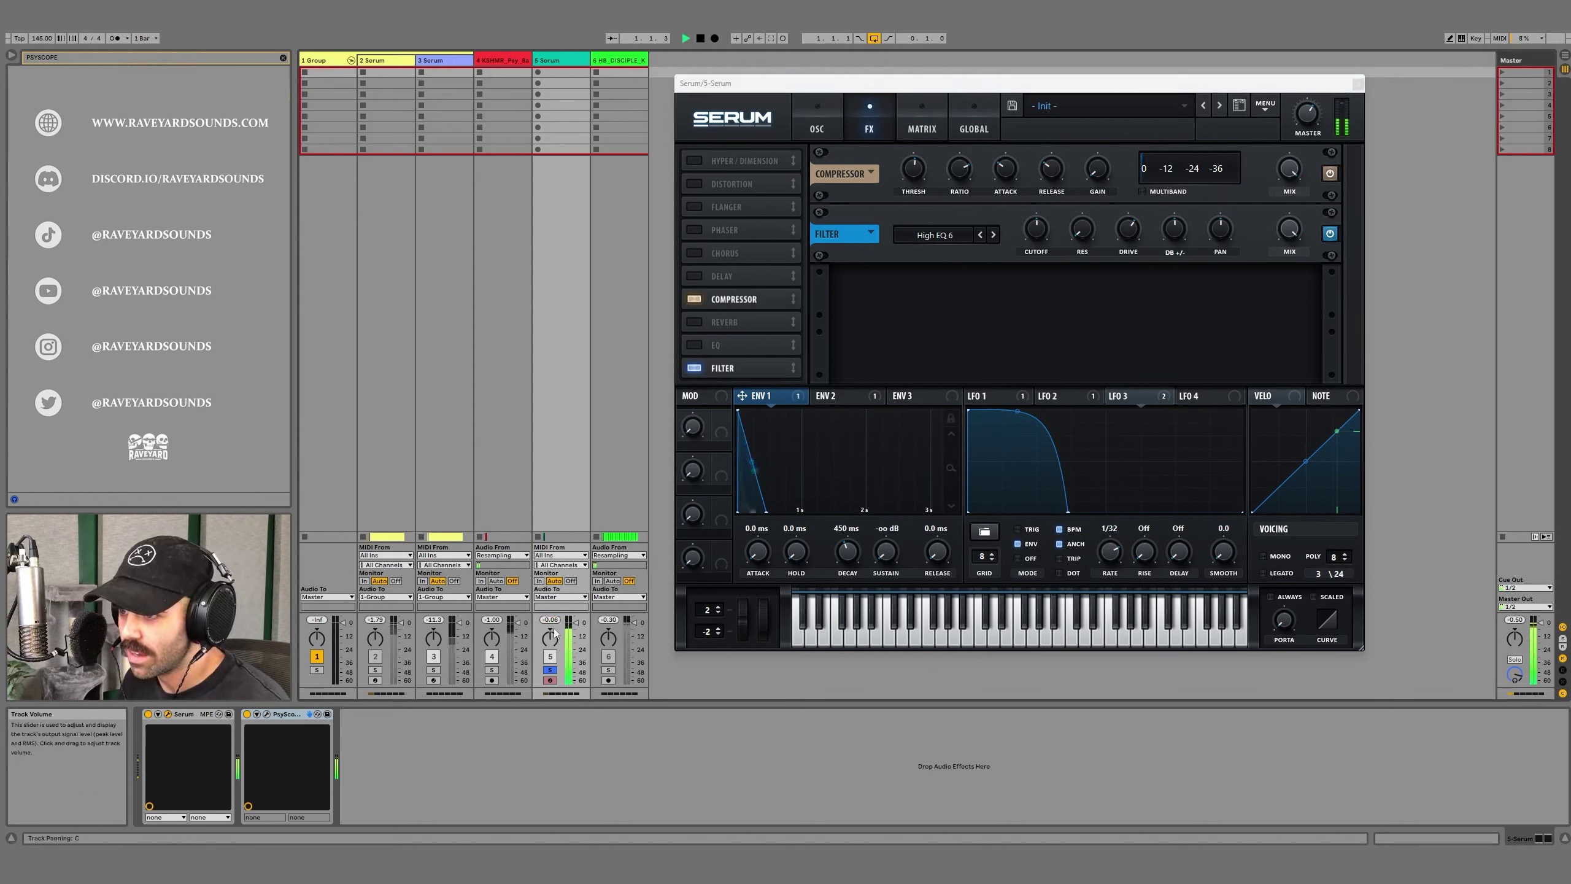
key(space)
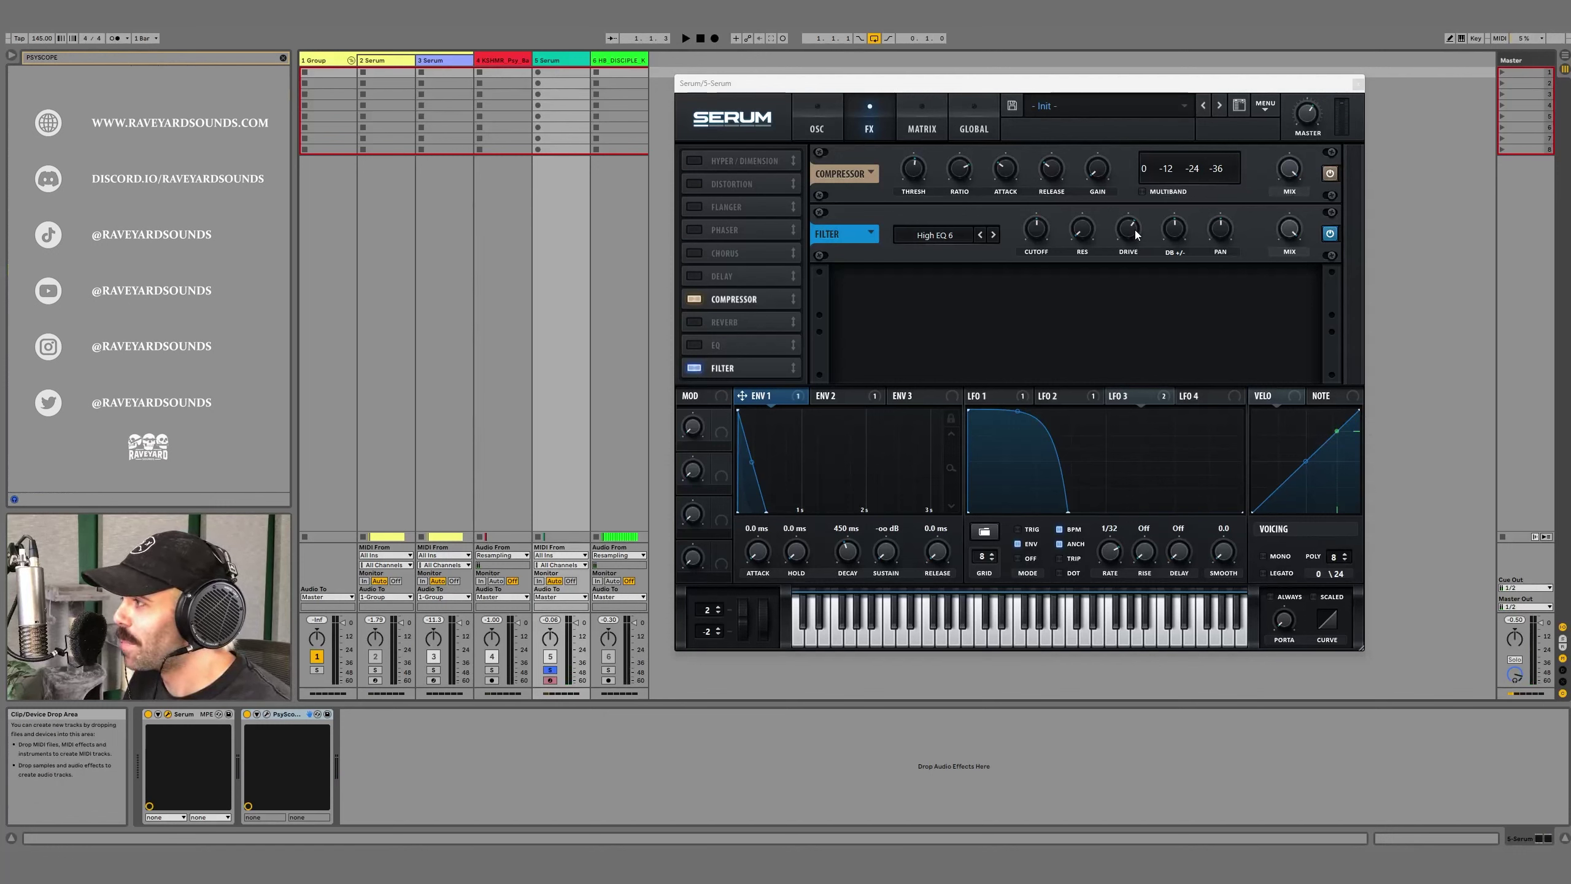
Step: Vary the filter drive up to 100% and back to about 58% during playback, and reset the track's peak indicator
drag(1135, 233, 1142, 194)
key(space)
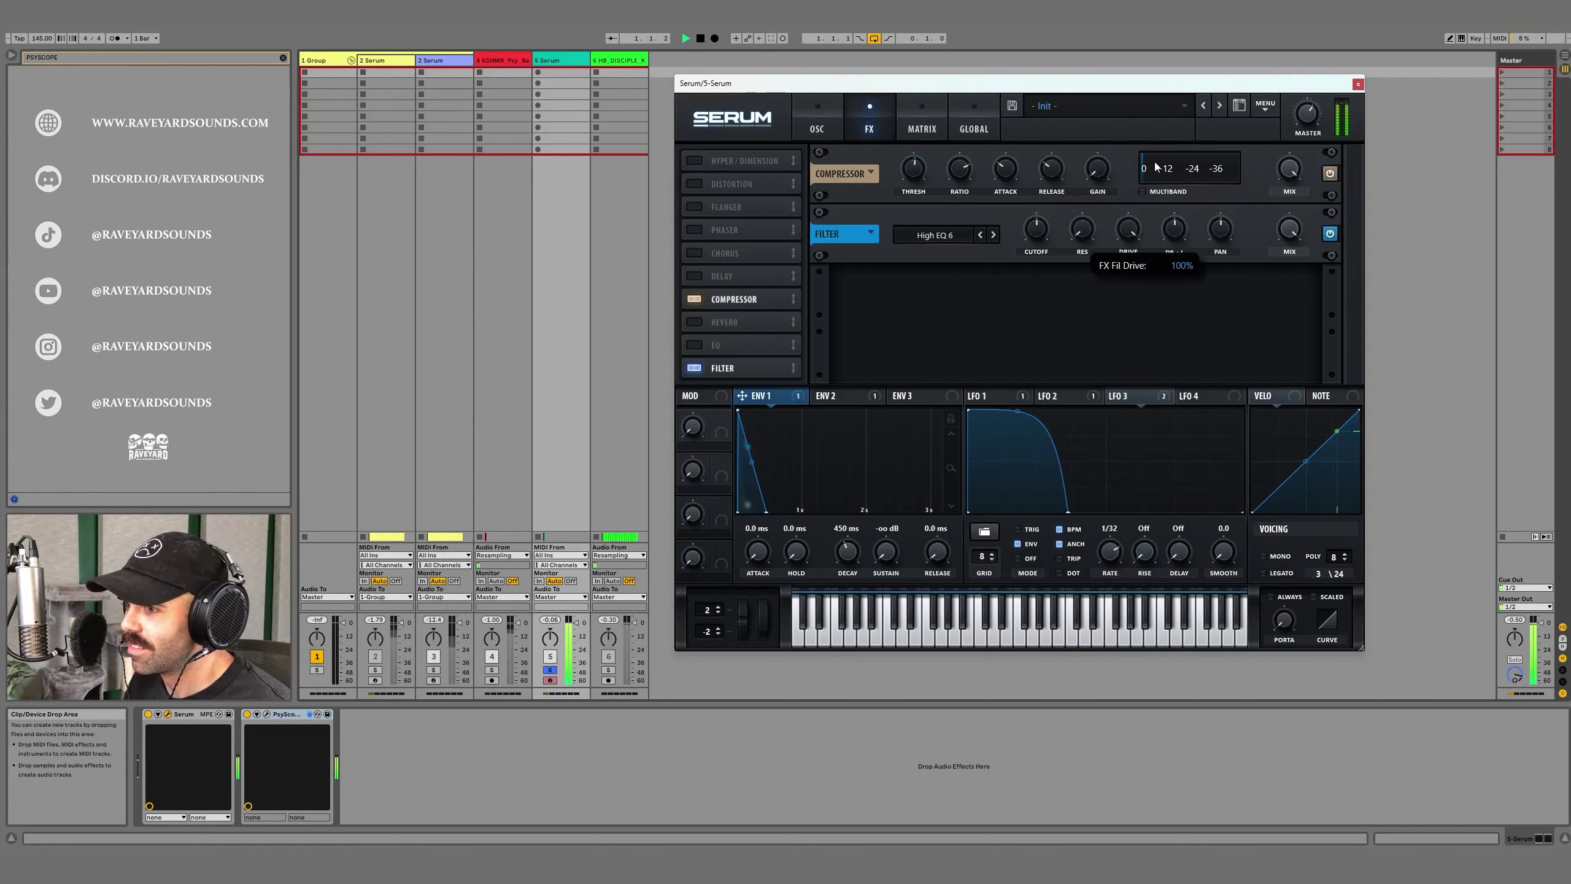
drag(1117, 309, 1120, 271)
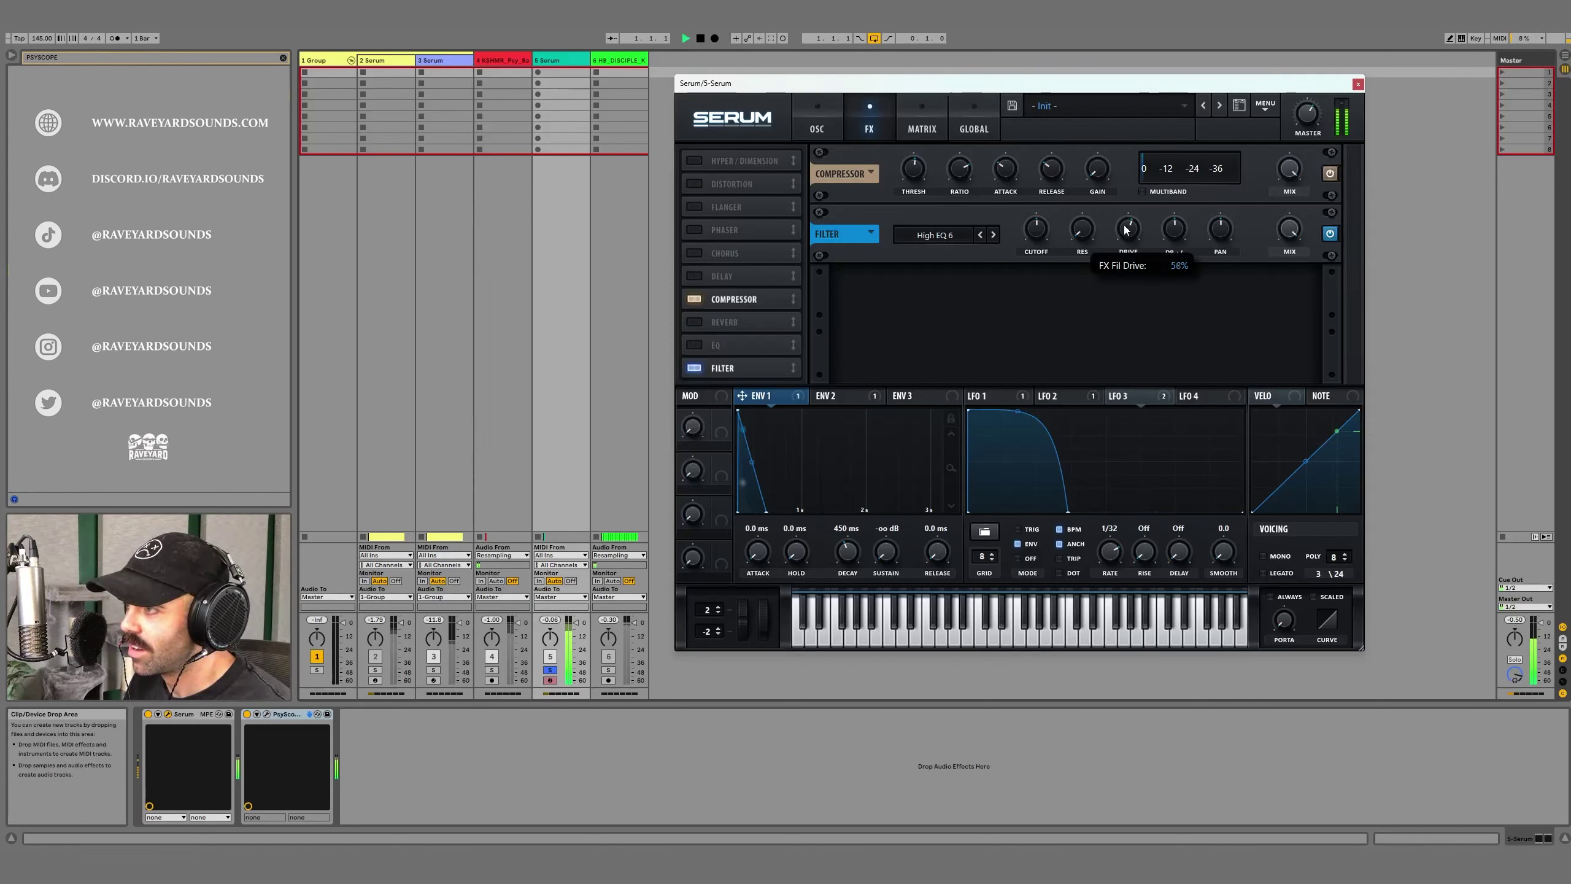
drag(1132, 197, 1129, 224)
key(space)
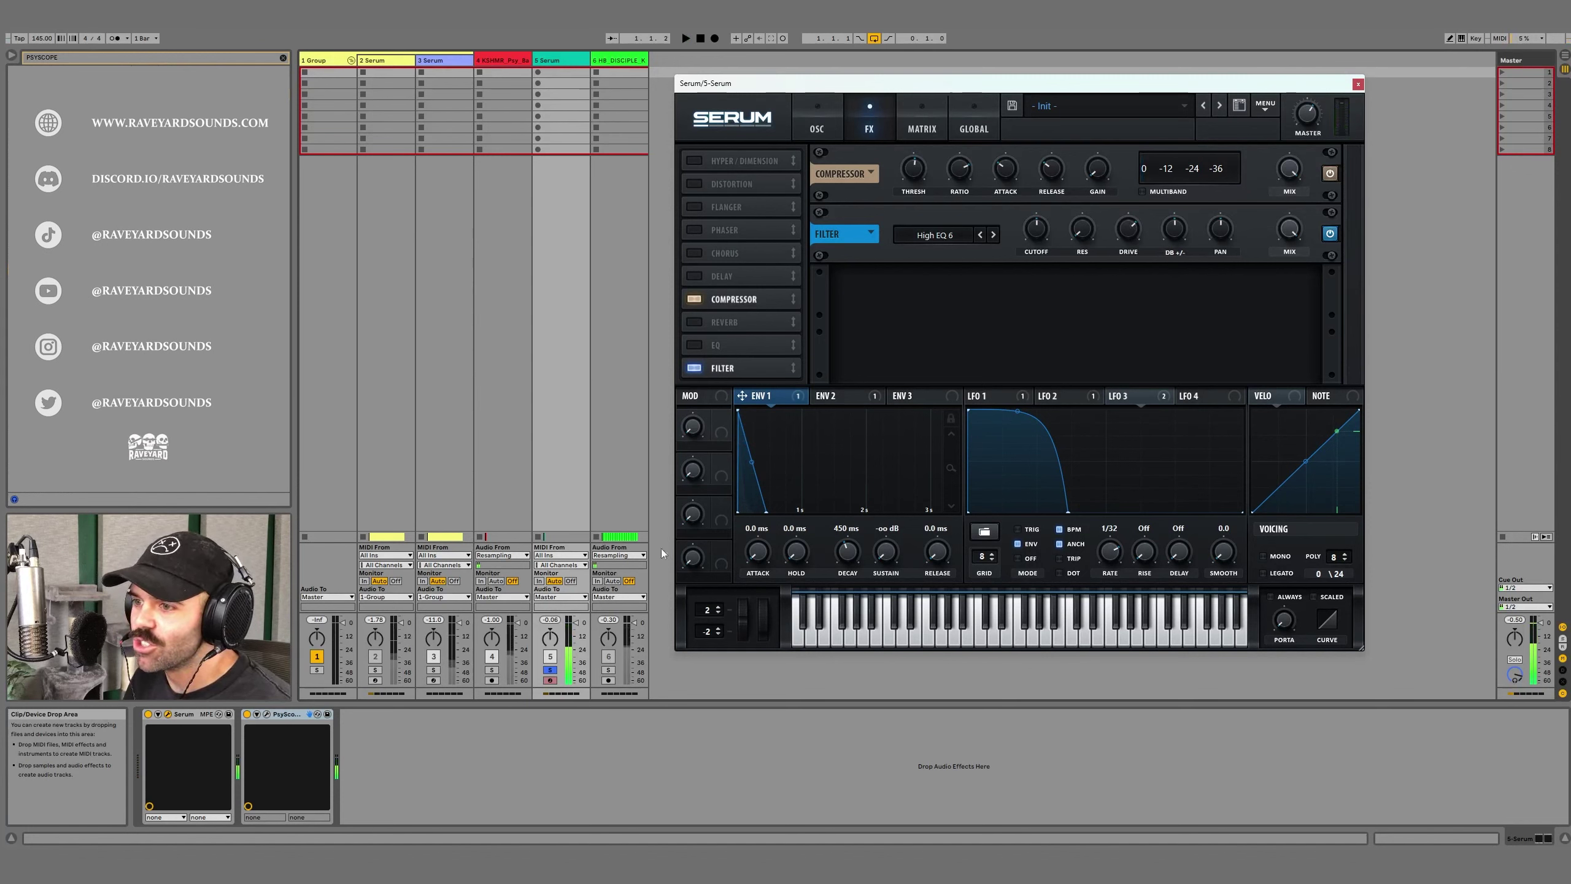
click(550, 619)
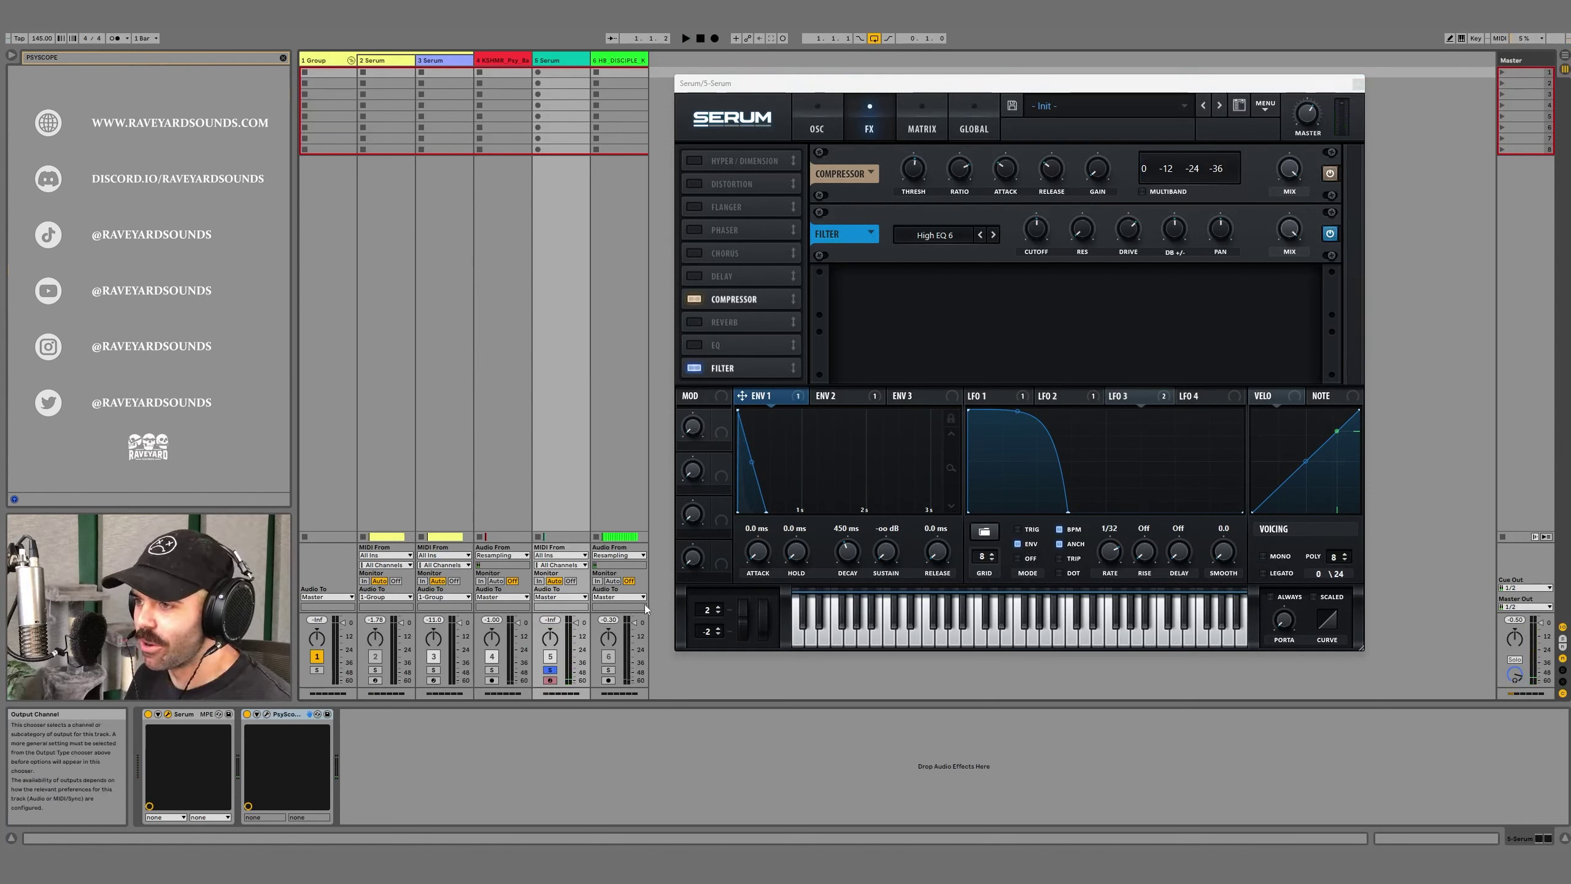
Step: Return to Serum's oscillators and the arrangement, move the MIDI clip from the 3 Serum track to 5 Serum, and play it
click(816, 124)
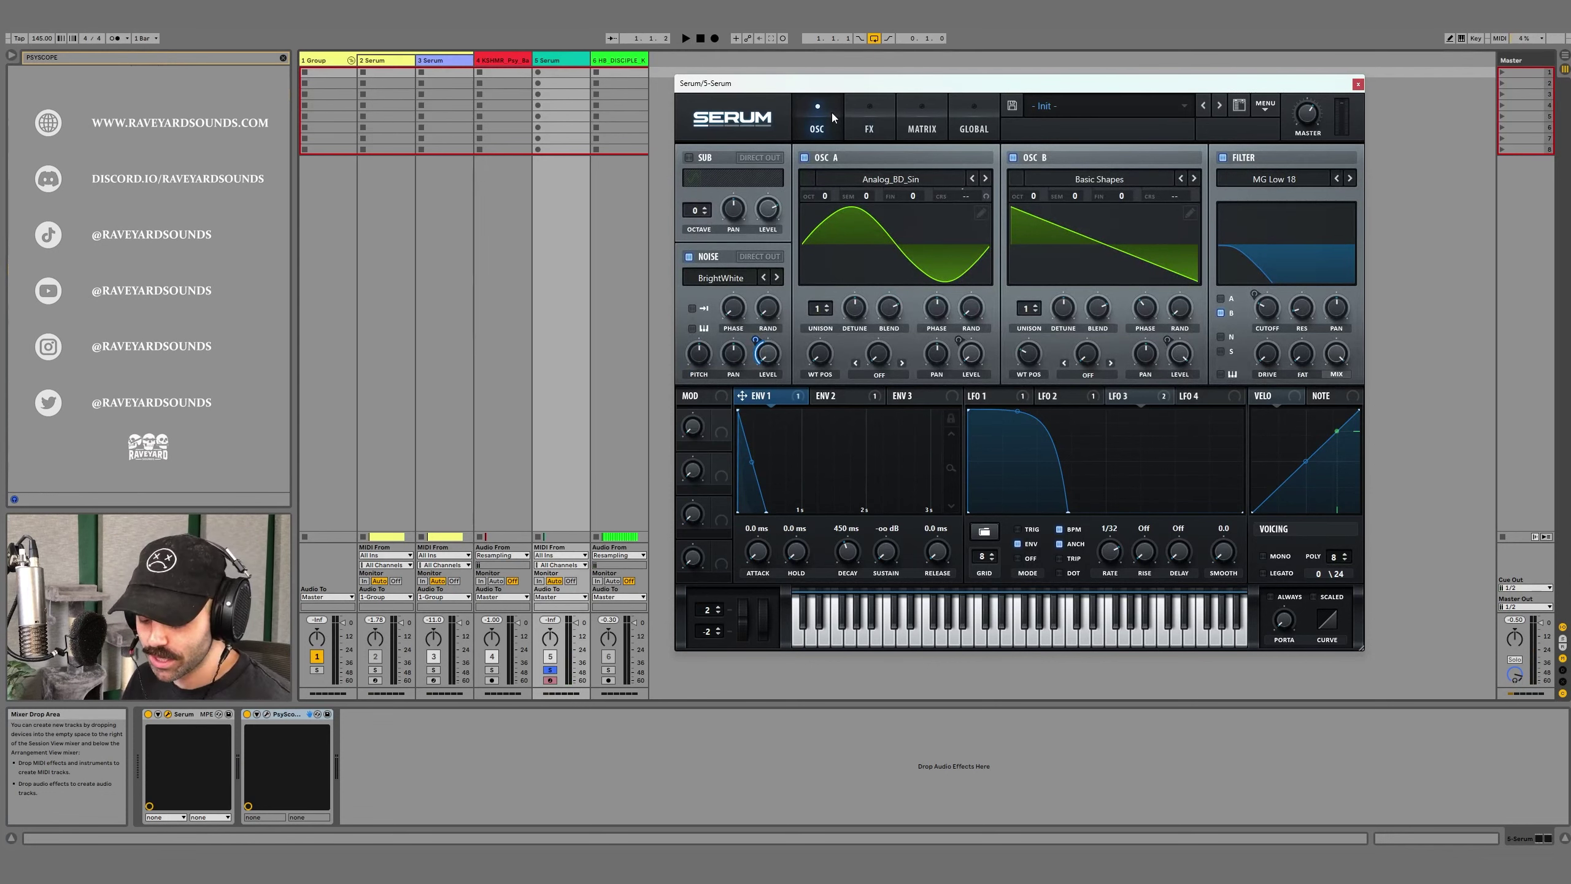
key(Tab)
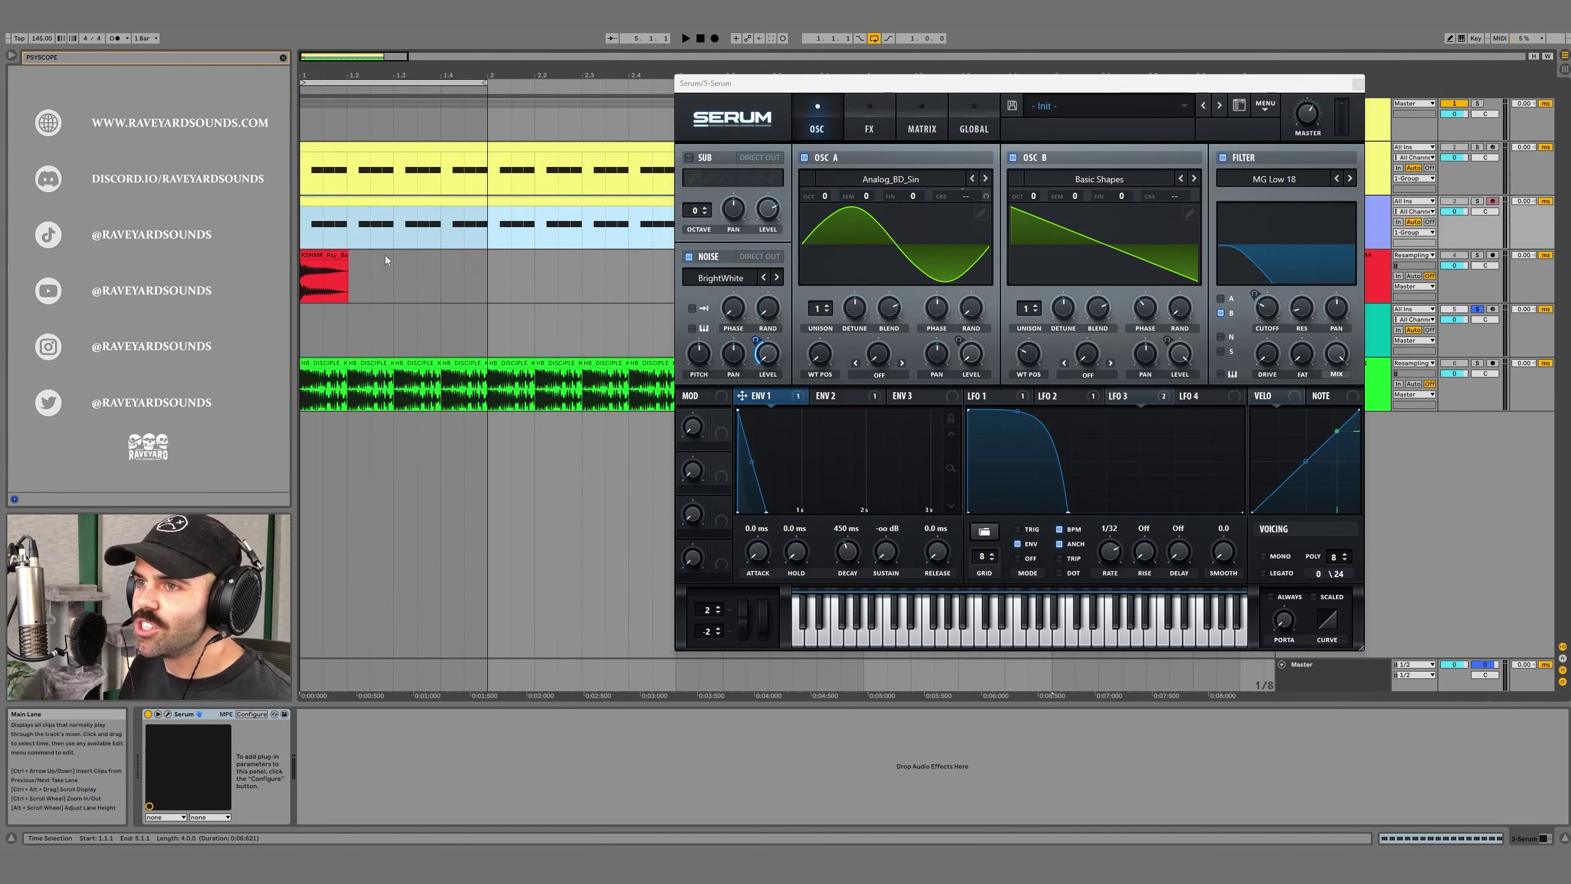
drag(393, 201, 385, 329)
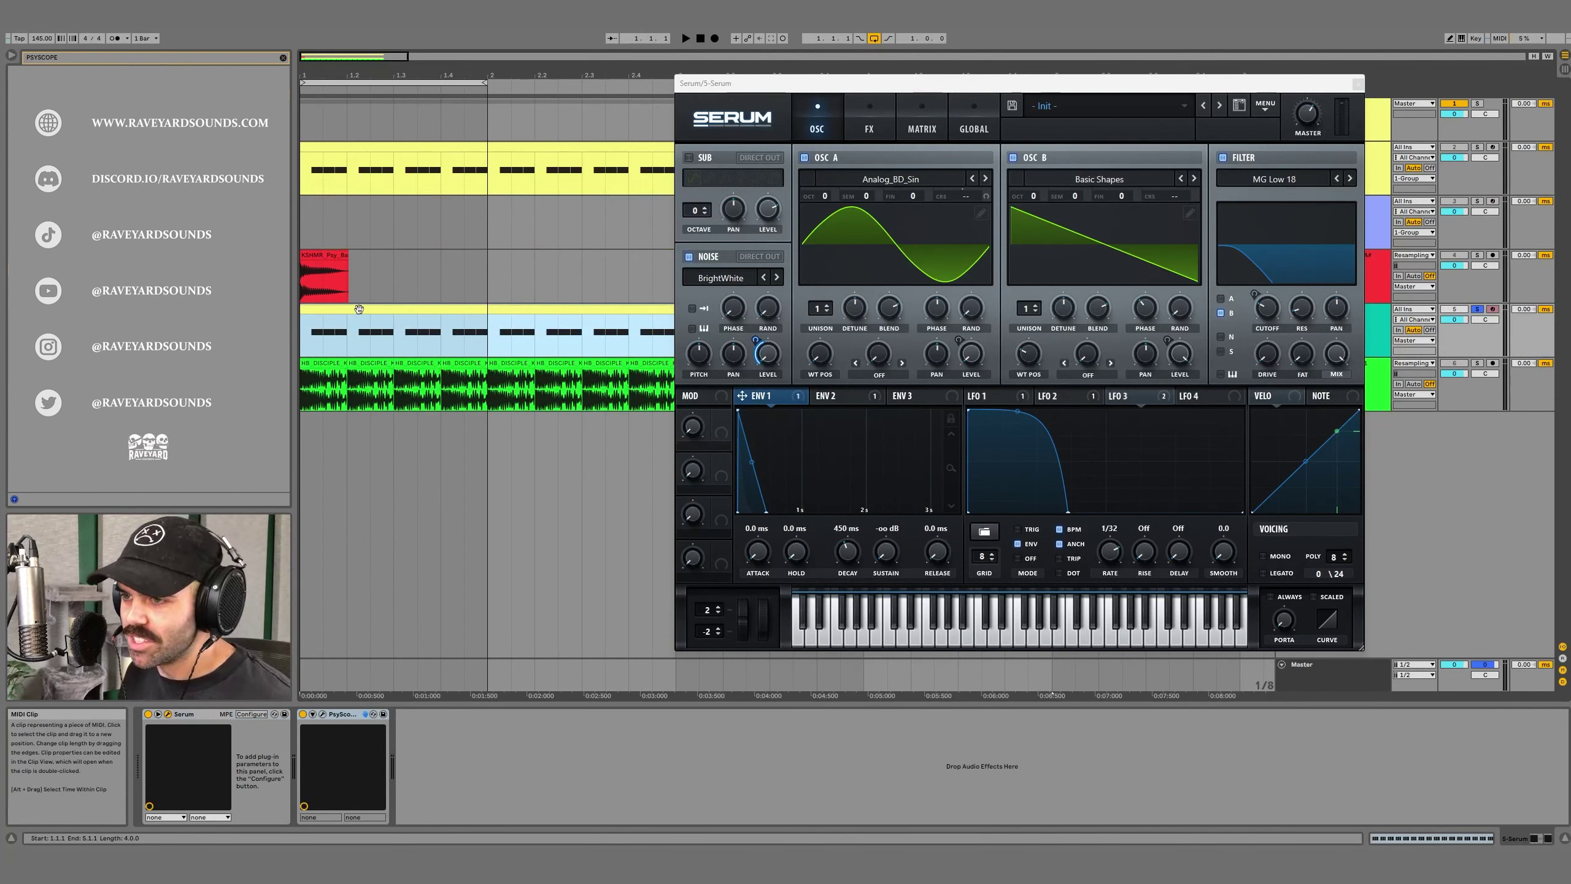
key(space)
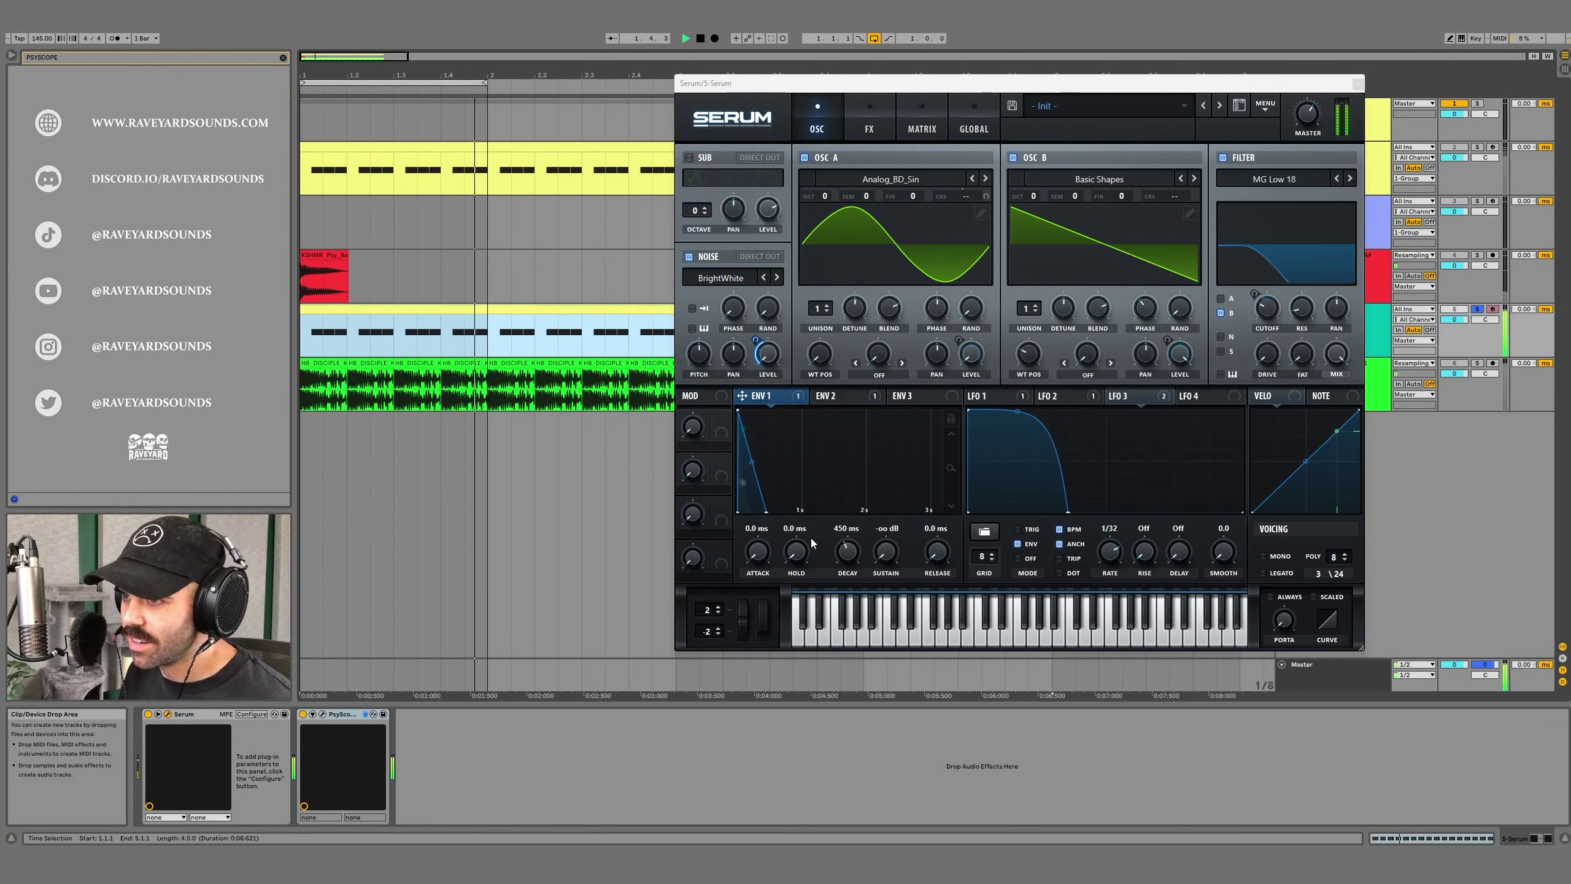
key(space)
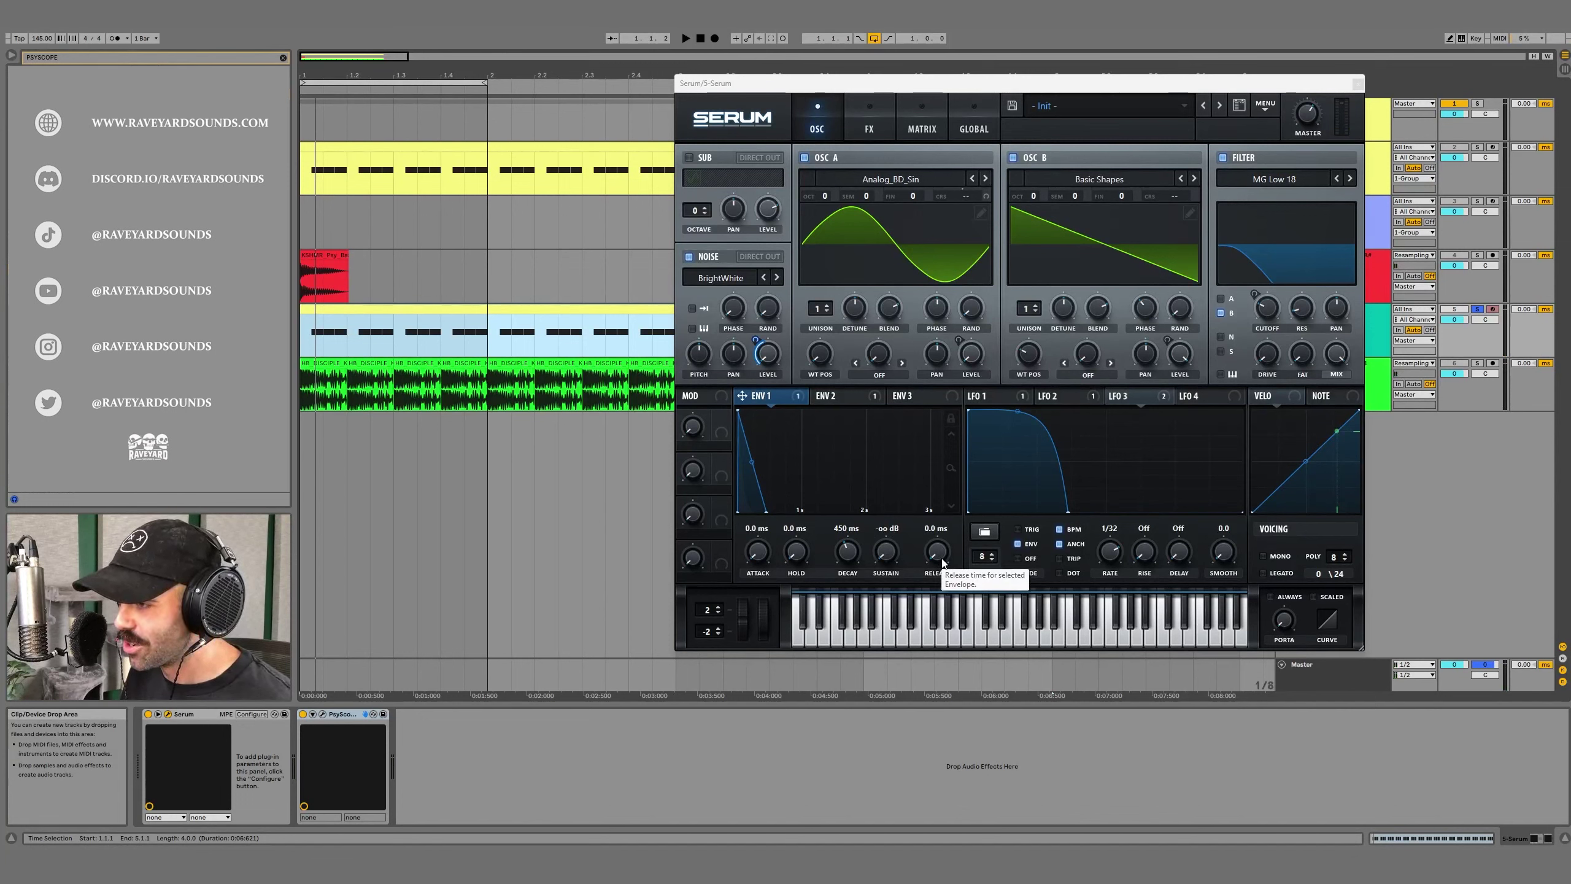
Step: Set the release of Env 1 to 20 ms and play the bassline
drag(942, 562, 950, 535)
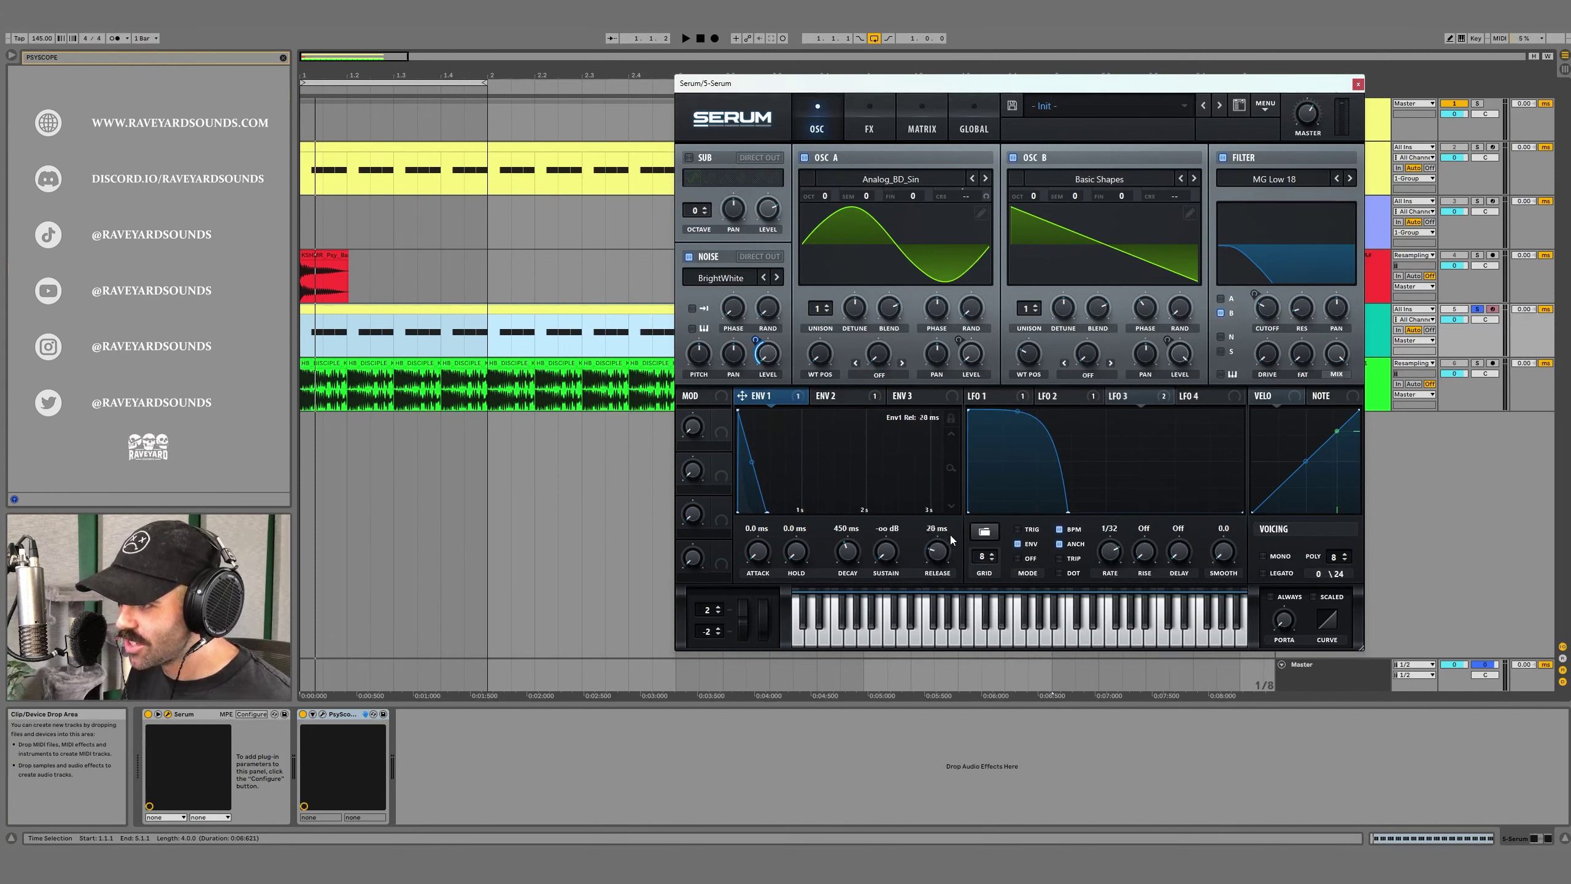
key(space)
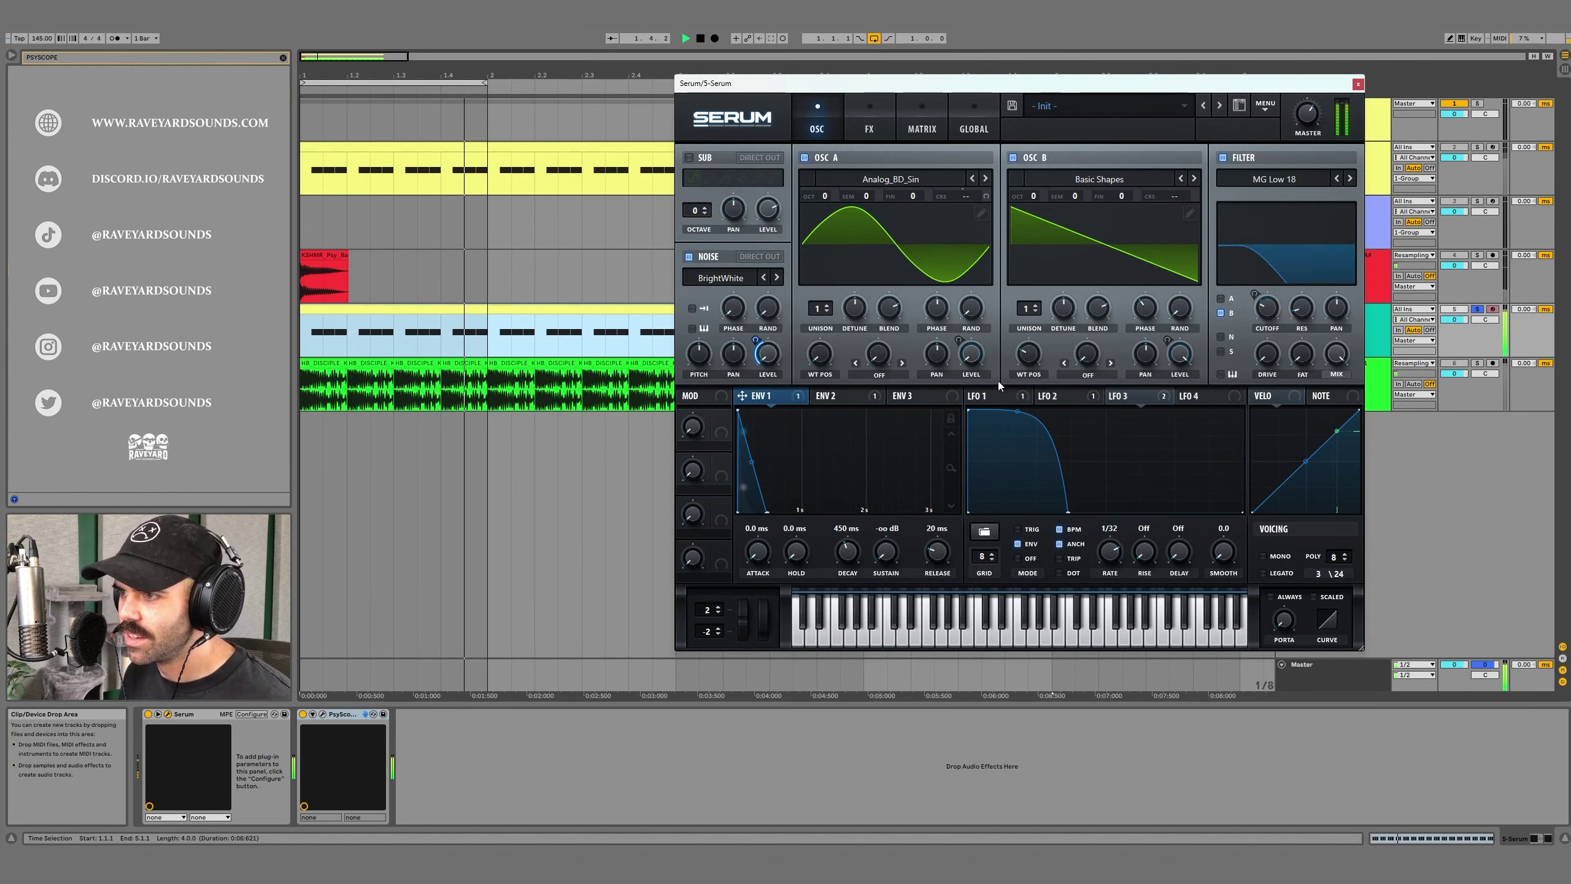
key(space)
Step: Reopen PsyScope beside the Serum window and play the bassline to examine its waveform
drag(905, 83, 528, 107)
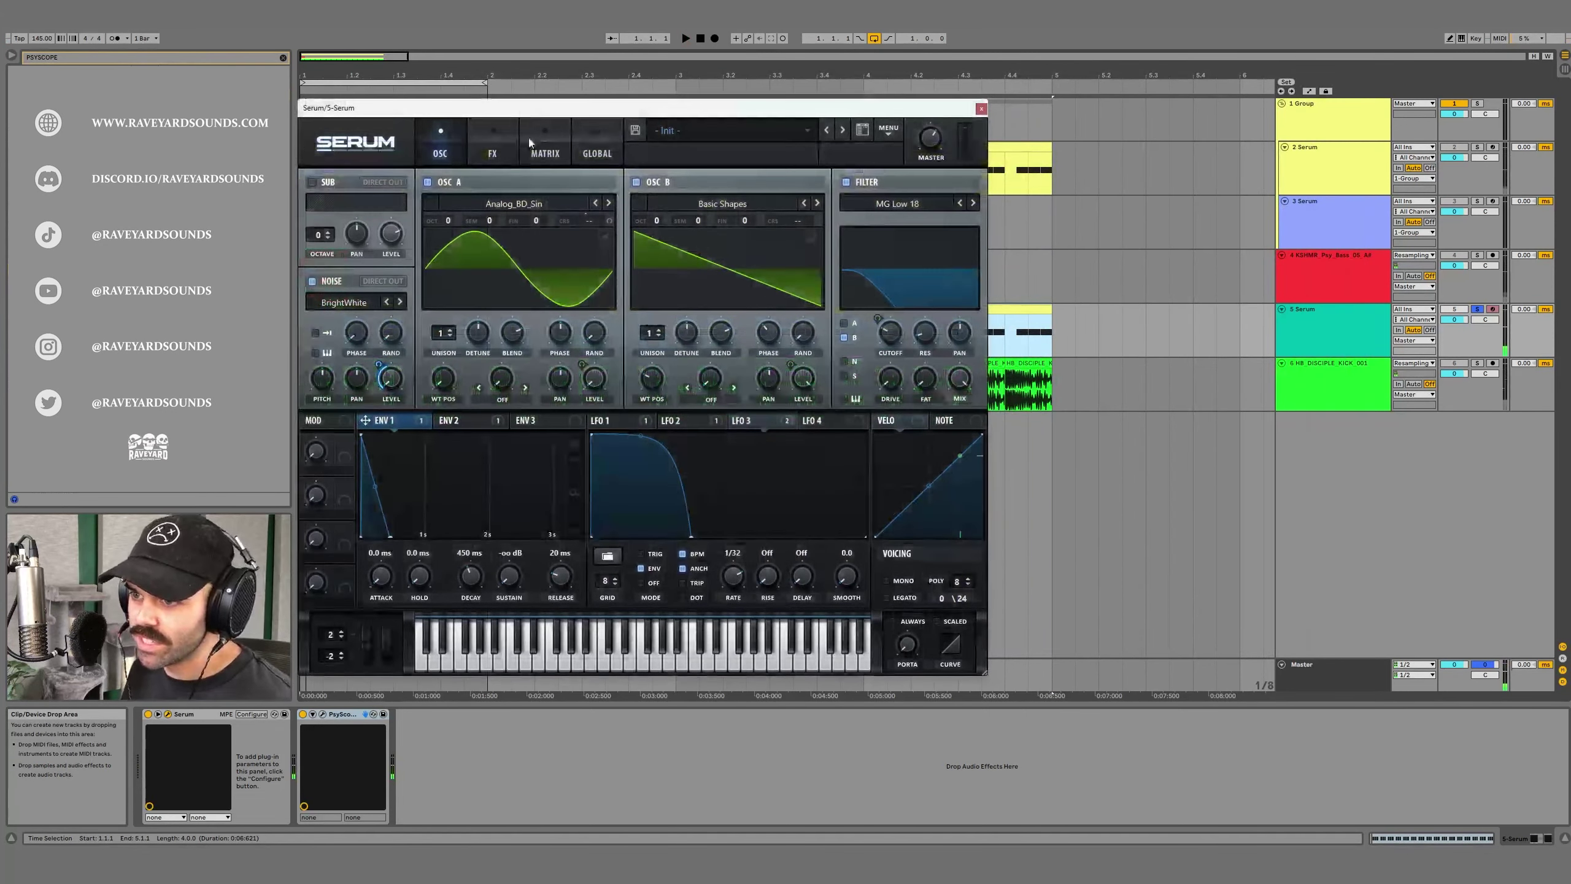
click(322, 713)
key(space)
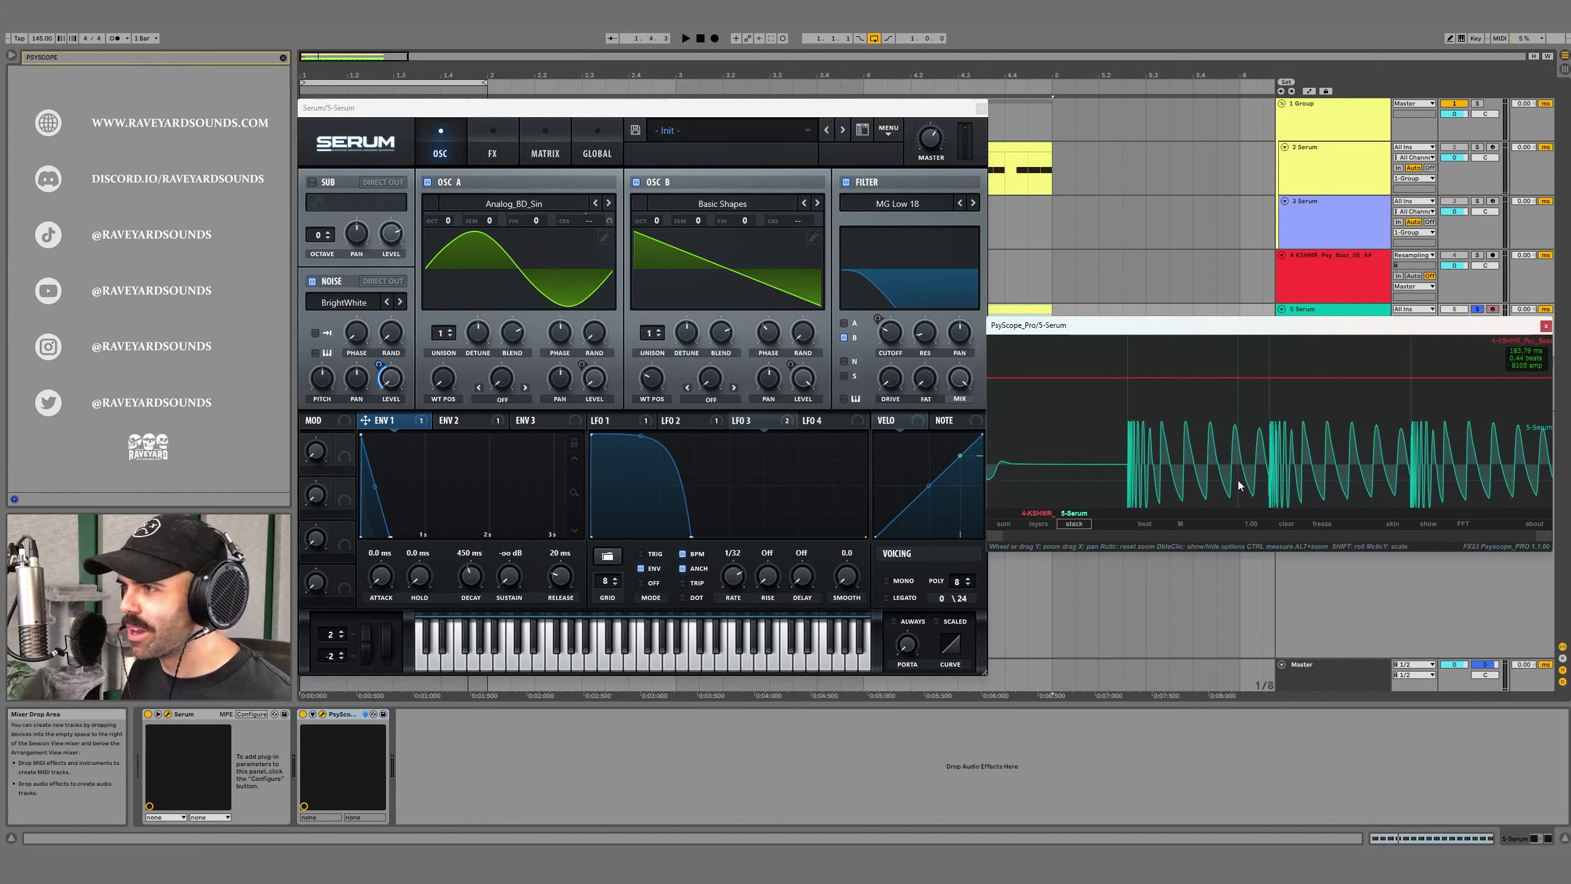
Step: Shorten the decay of Env 1 to 125 ms and play the bassline
click(656, 557)
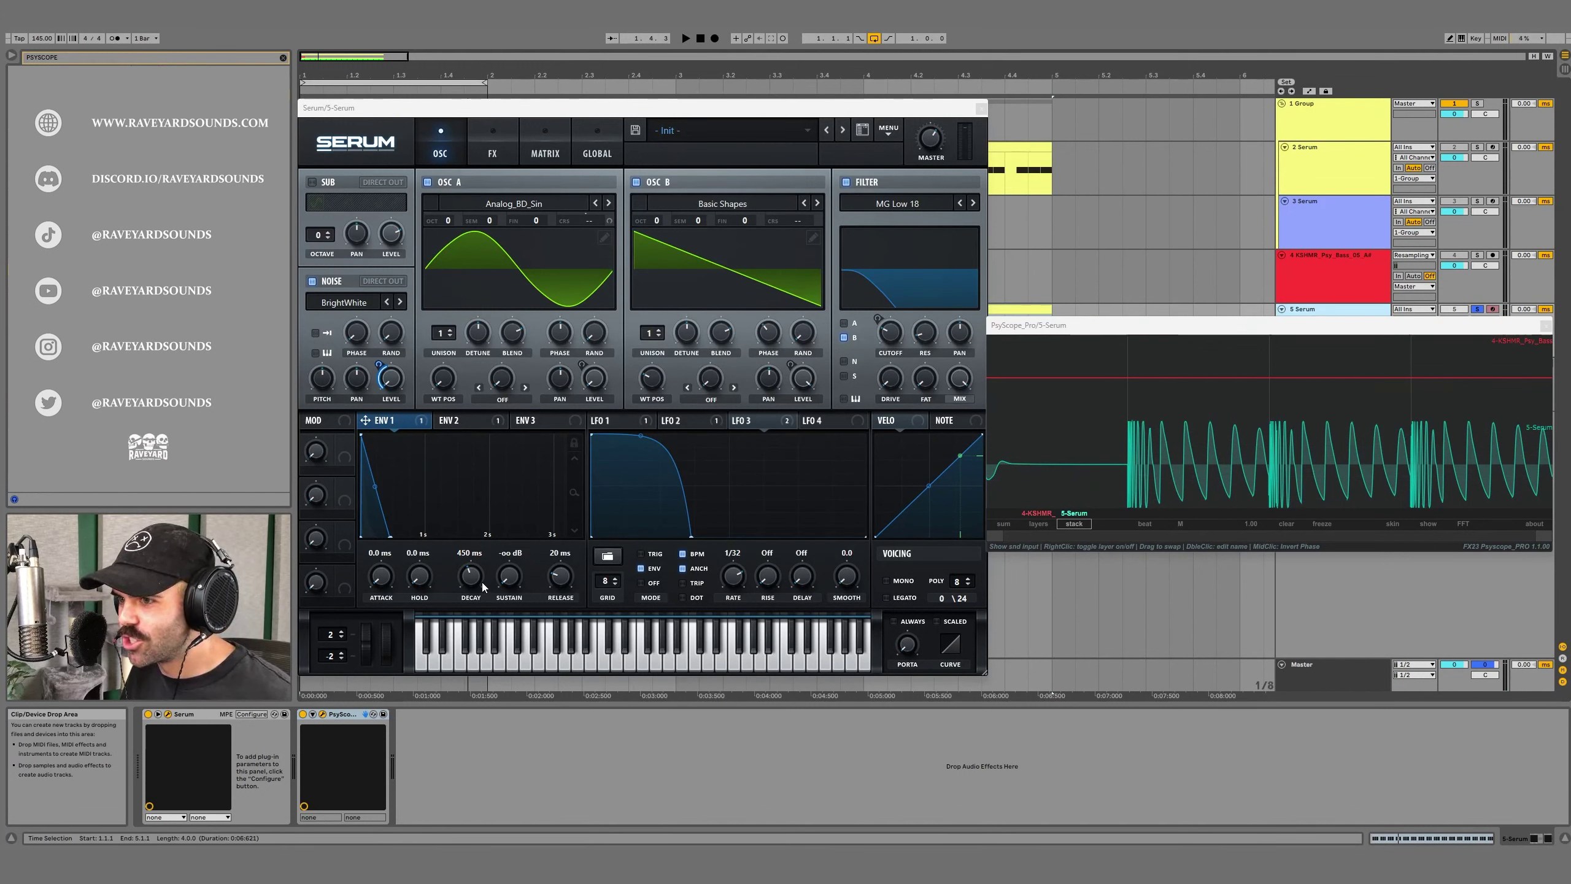
drag(478, 585, 474, 596)
key(space)
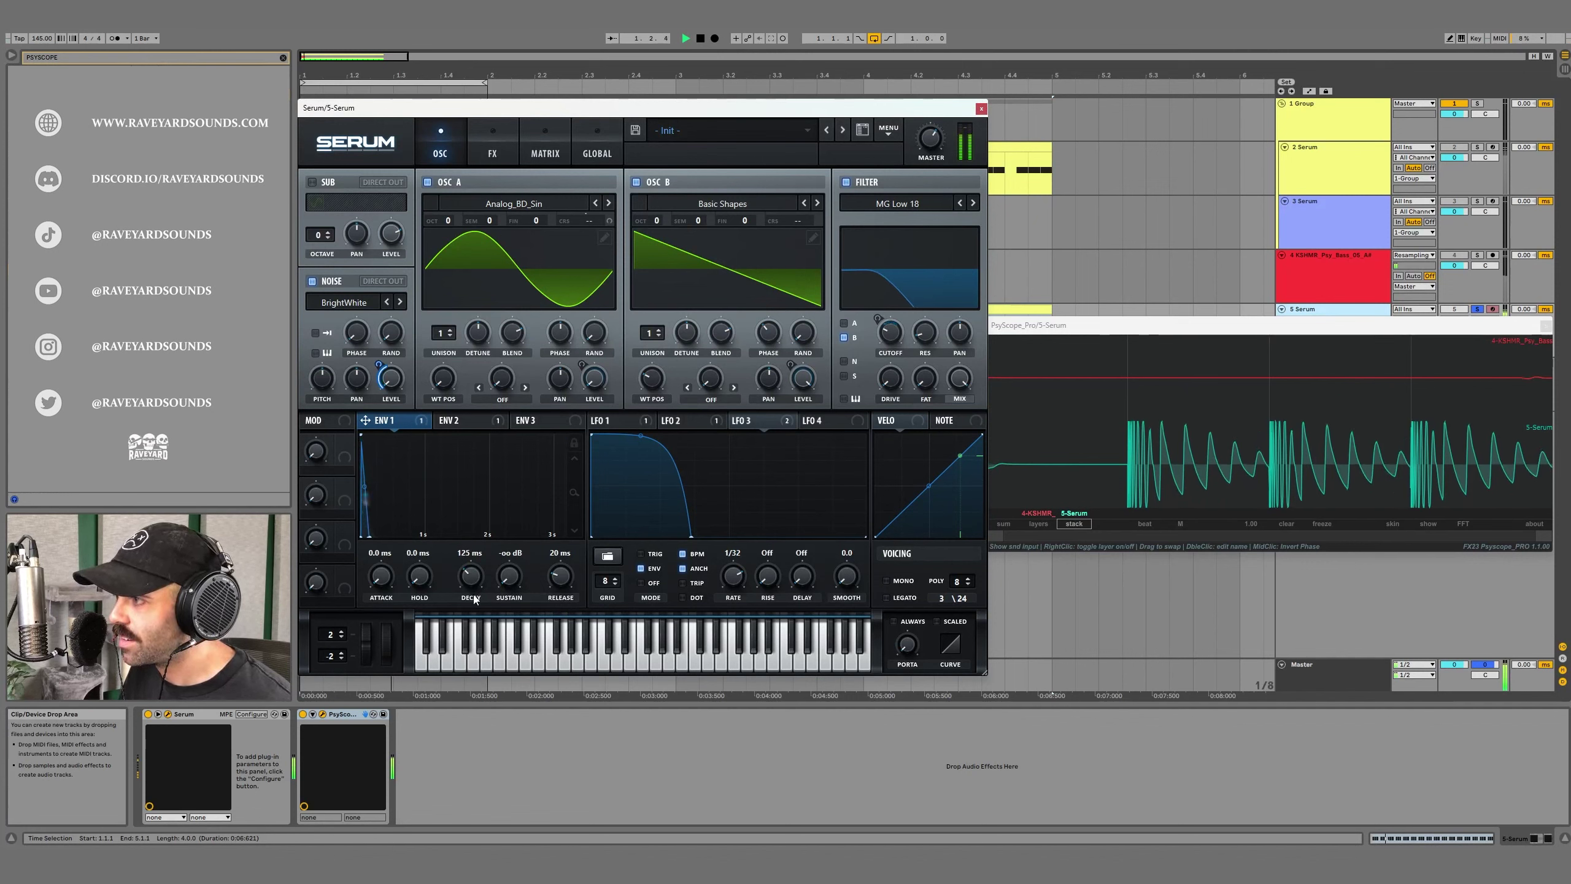
key(space)
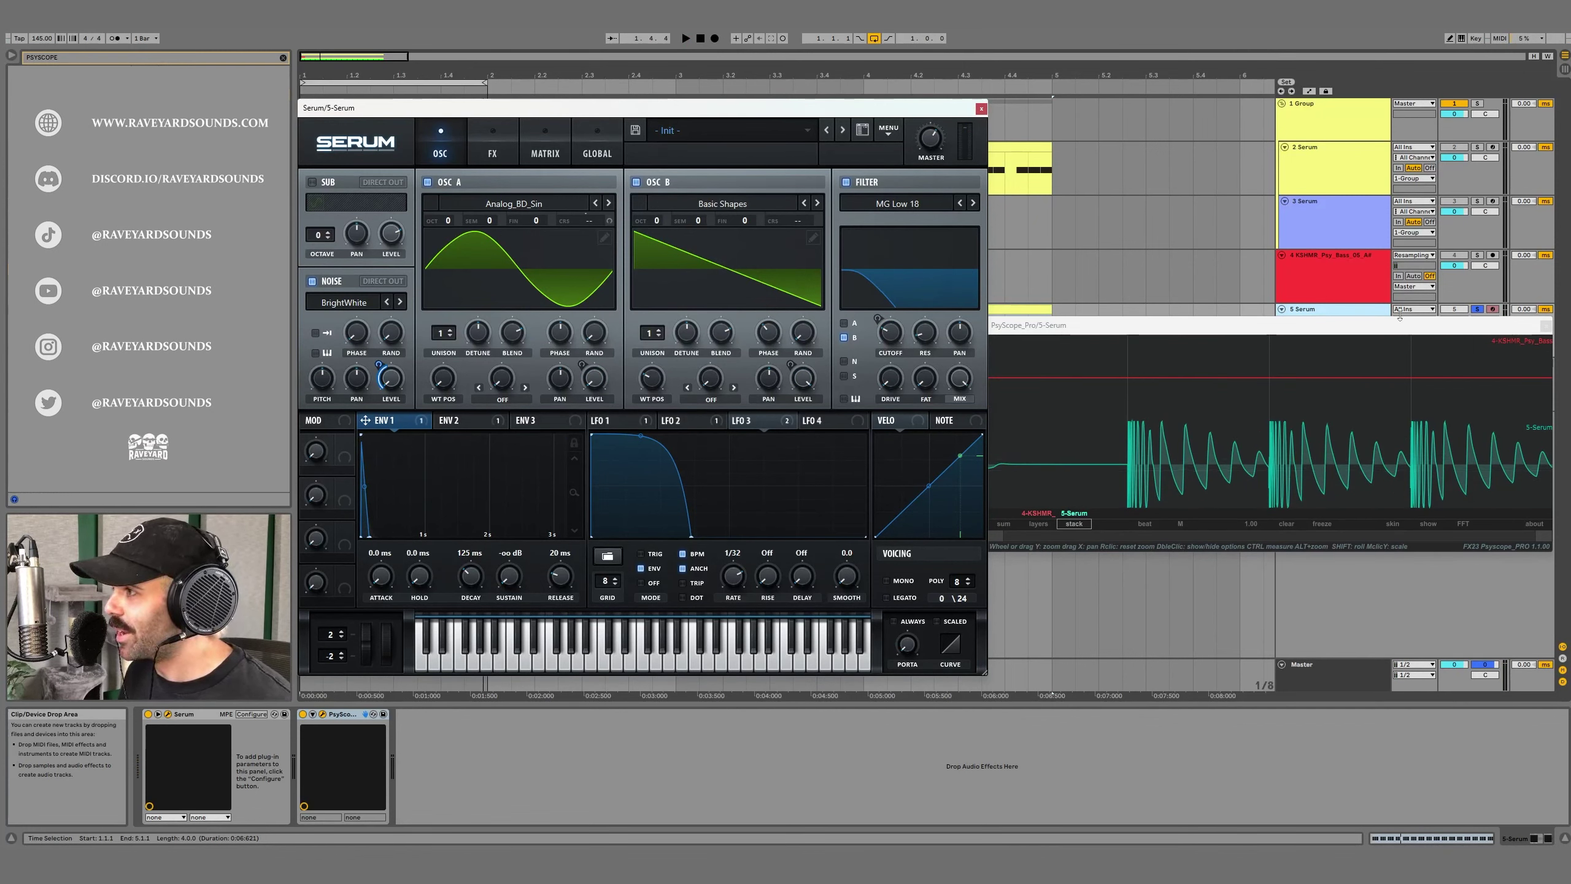
Step: Find Kickstart 2 by searching for "kickstart", add it to the 5 Serum track, and place PsyScope after it
key(ctrl+f)
text(kickstart)
drag(155, 80, 470, 766)
key(space)
drag(1145, 329, 755, 297)
key(space)
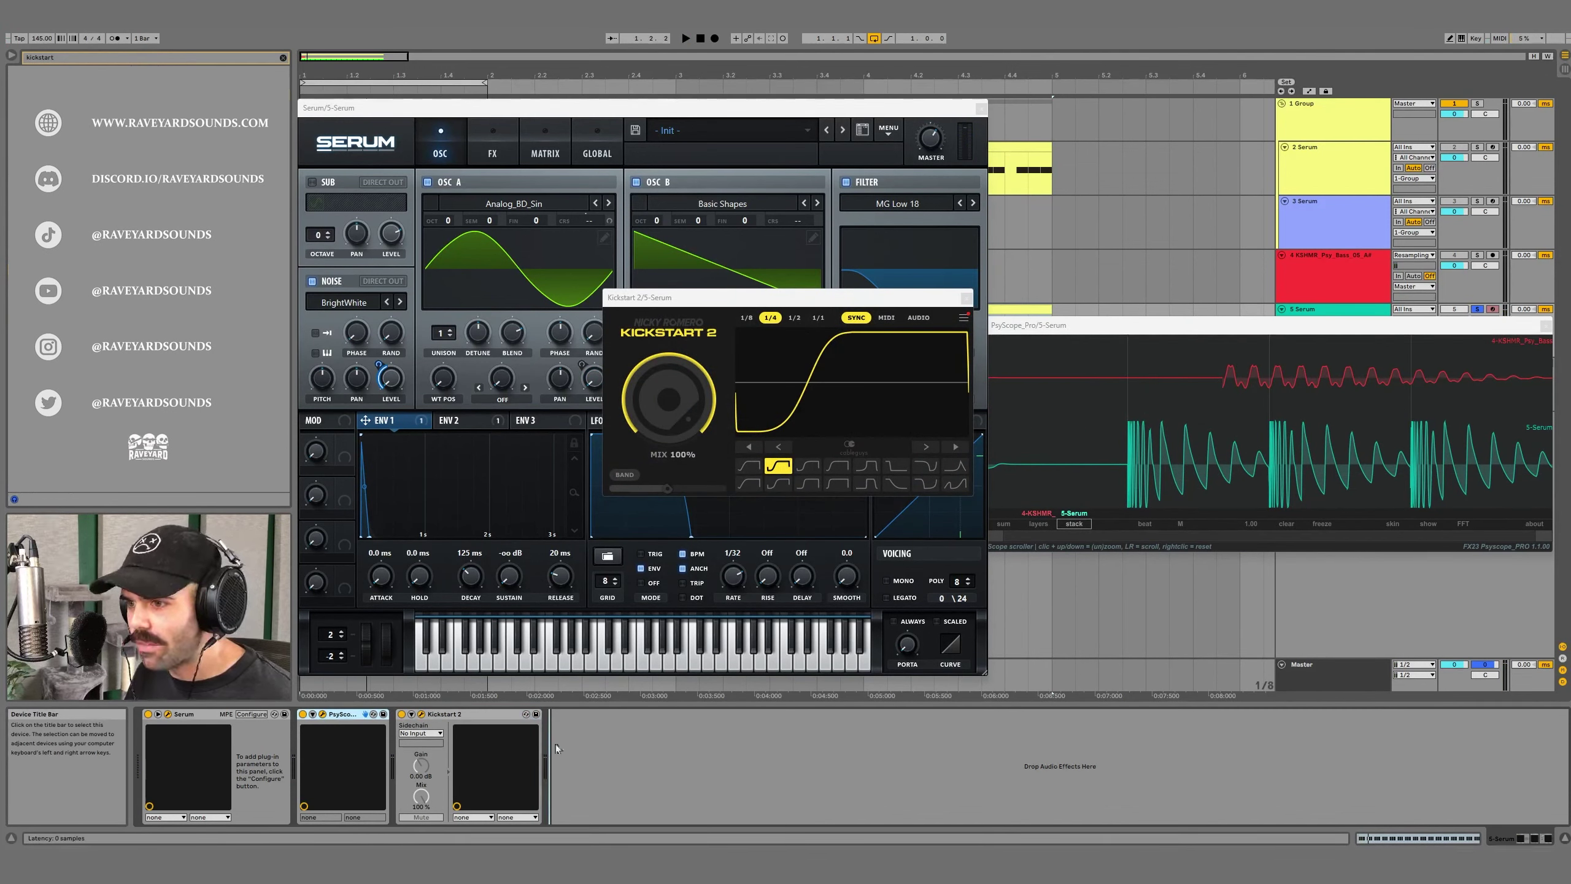
drag(581, 744, 584, 745)
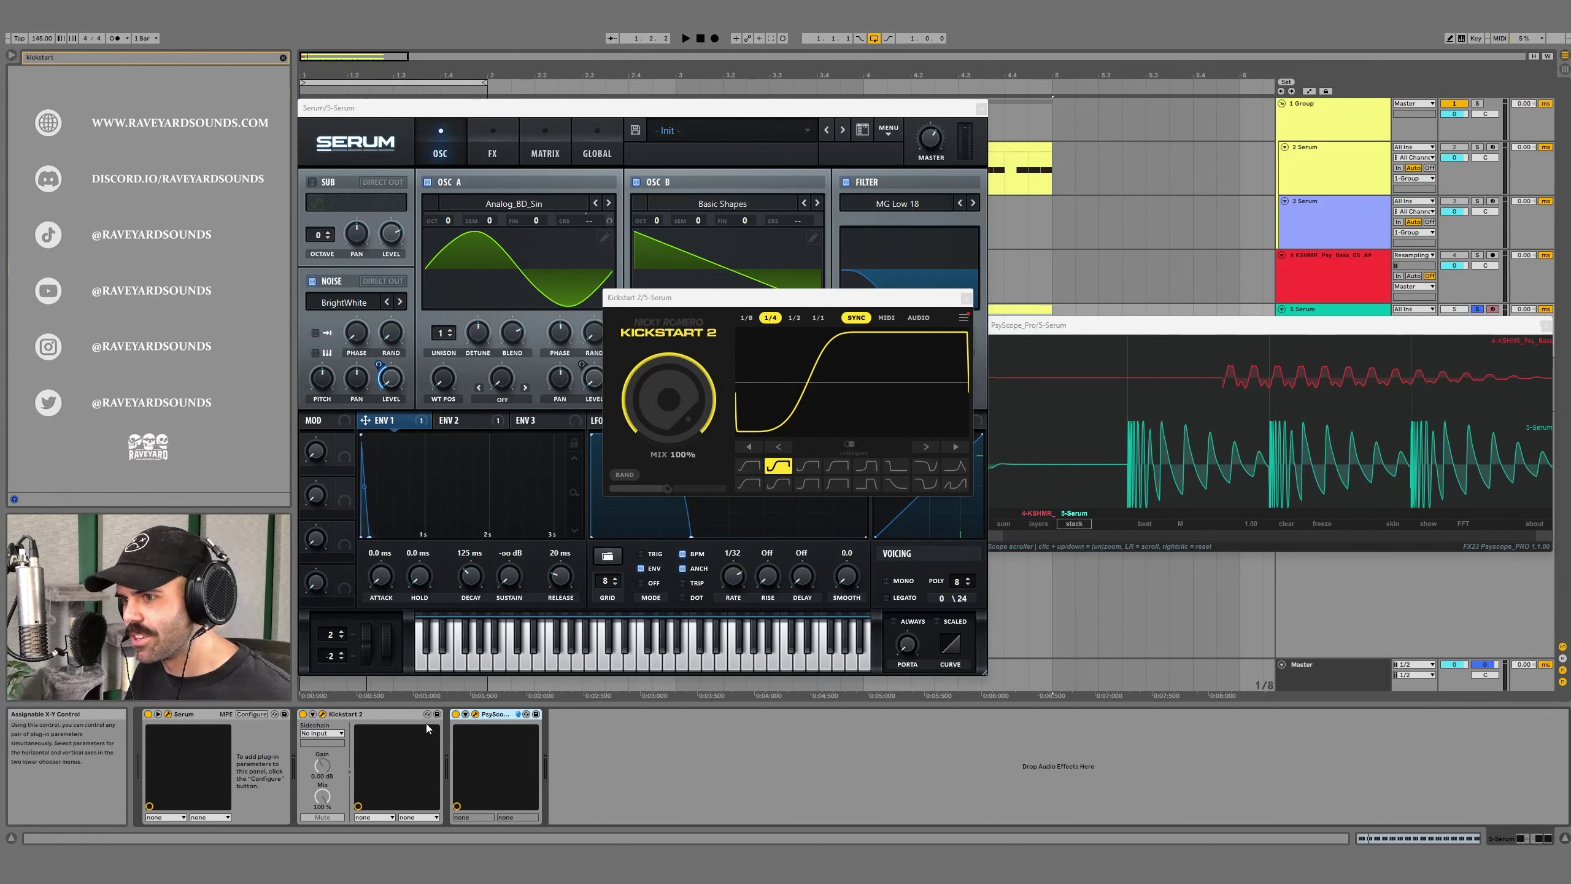
Step: Play the bassline with Kickstart 2 ducking, using a loop widened to four bars, and examine its waveform in PsyScope
key(space)
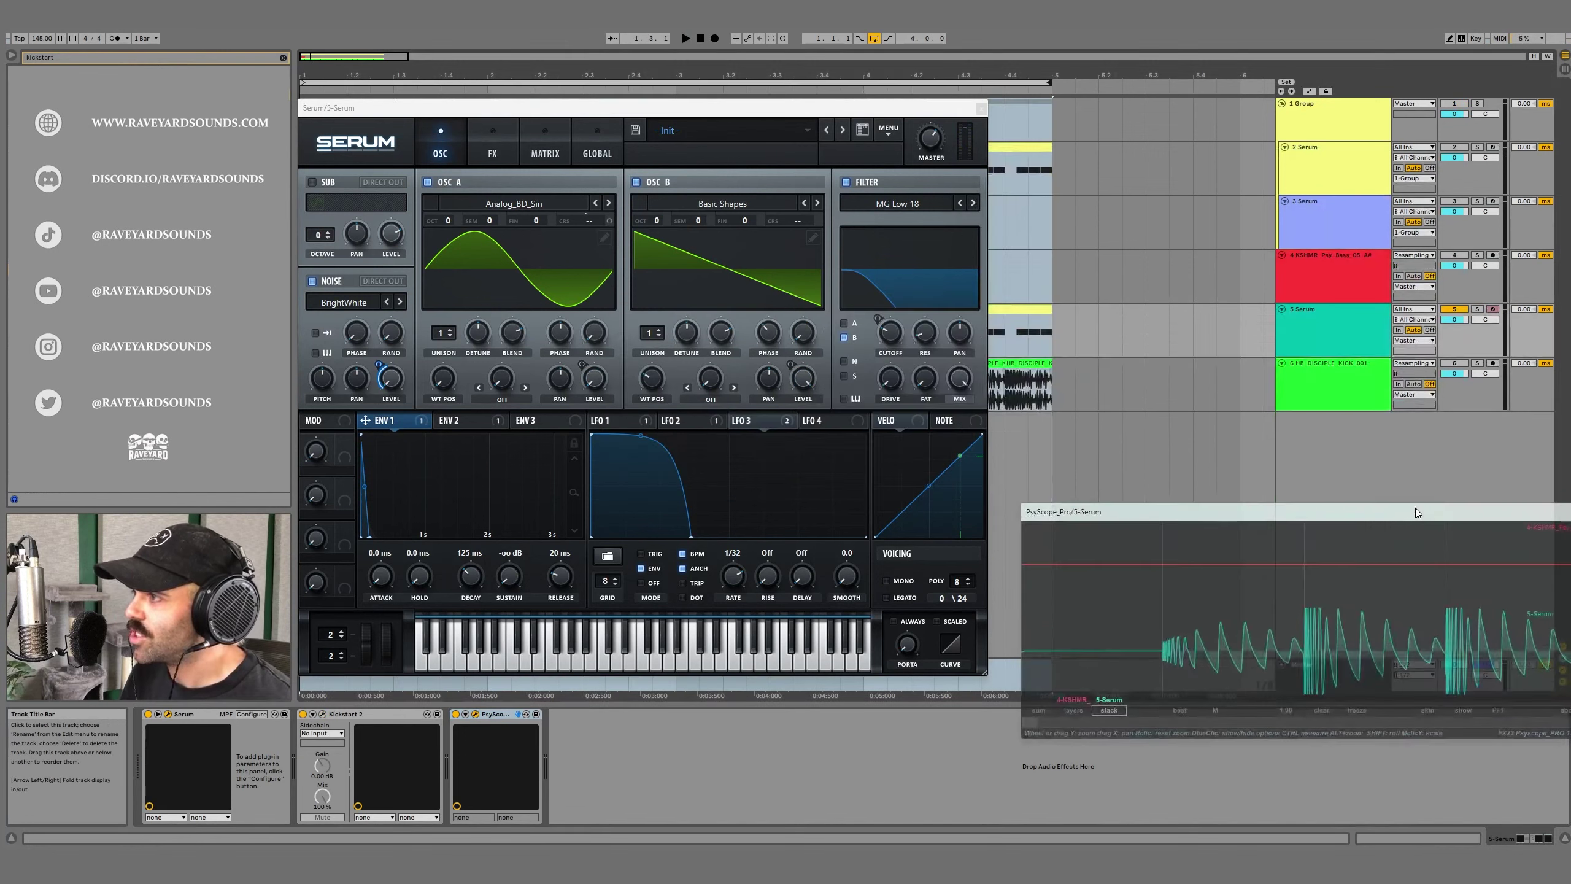
drag(1417, 511, 1297, 323)
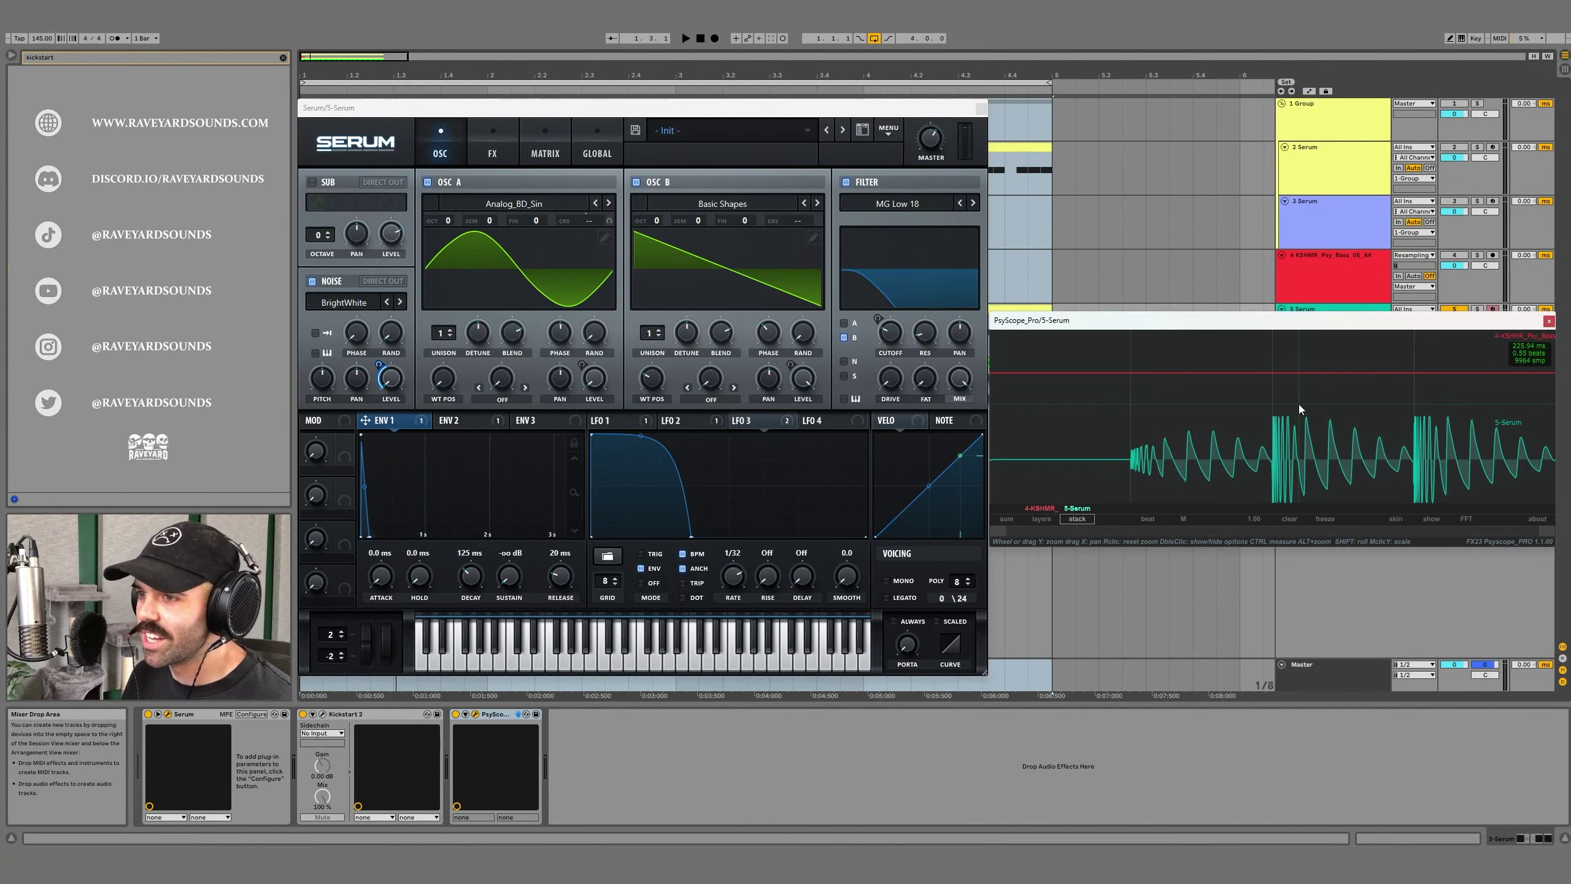
key(space)
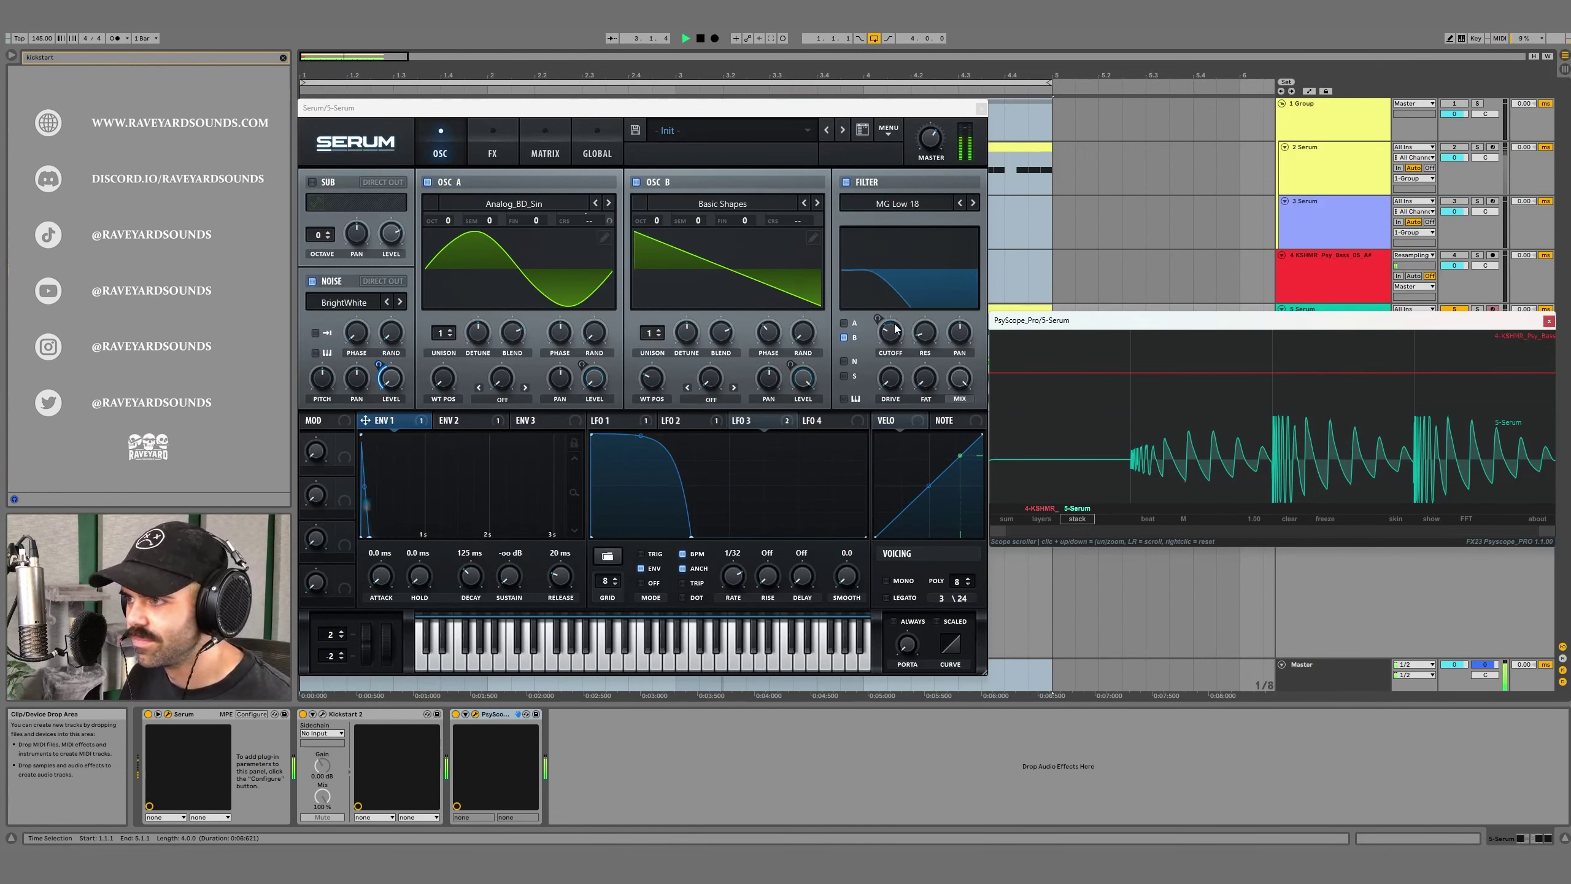
key(space)
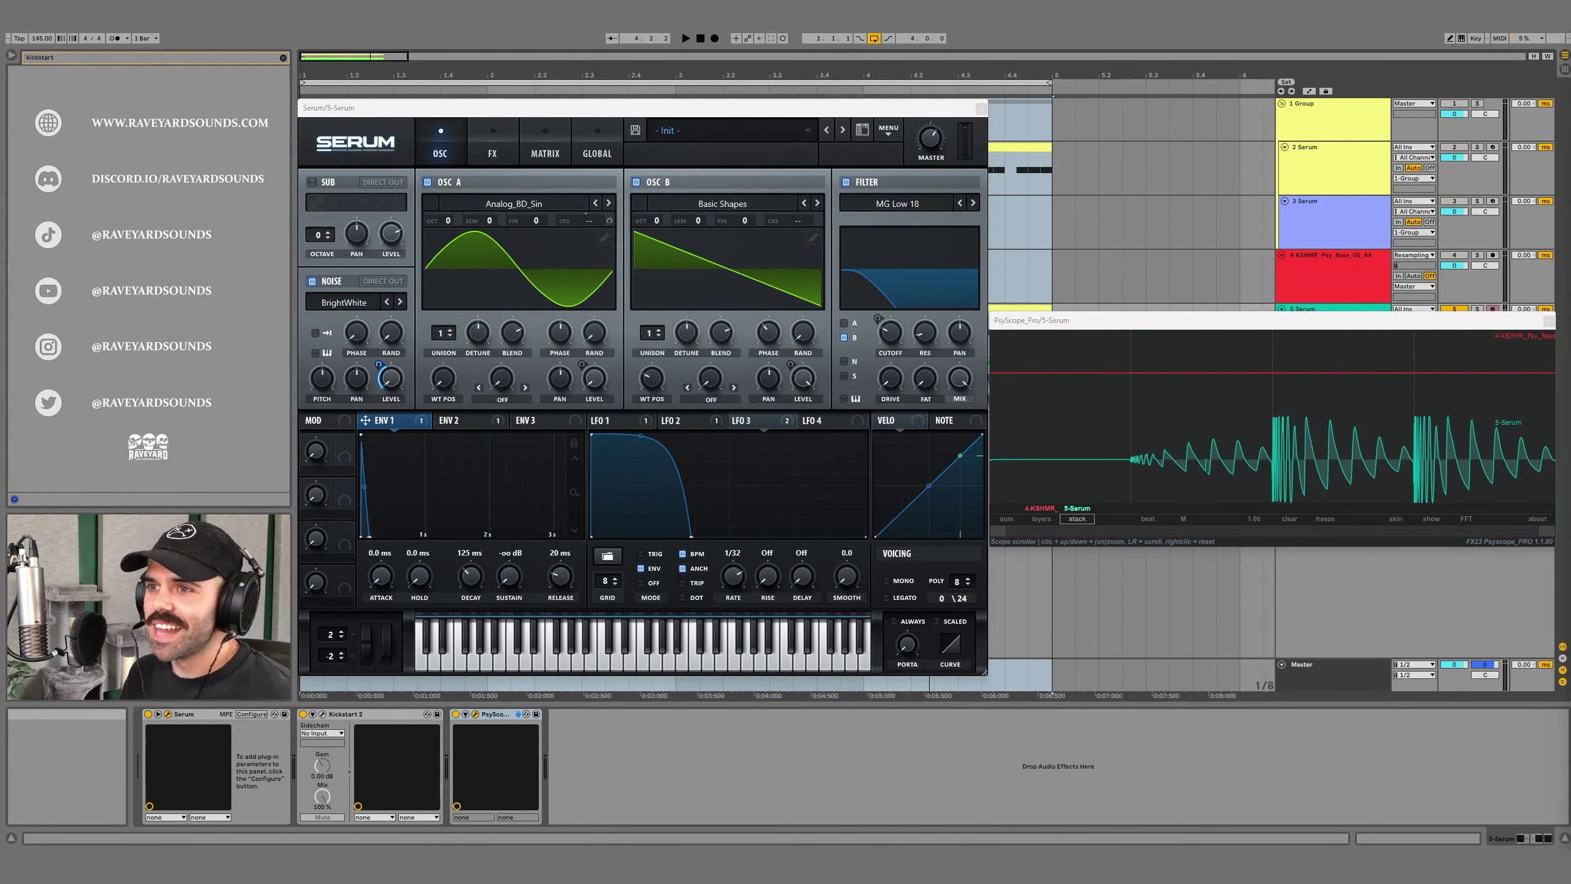